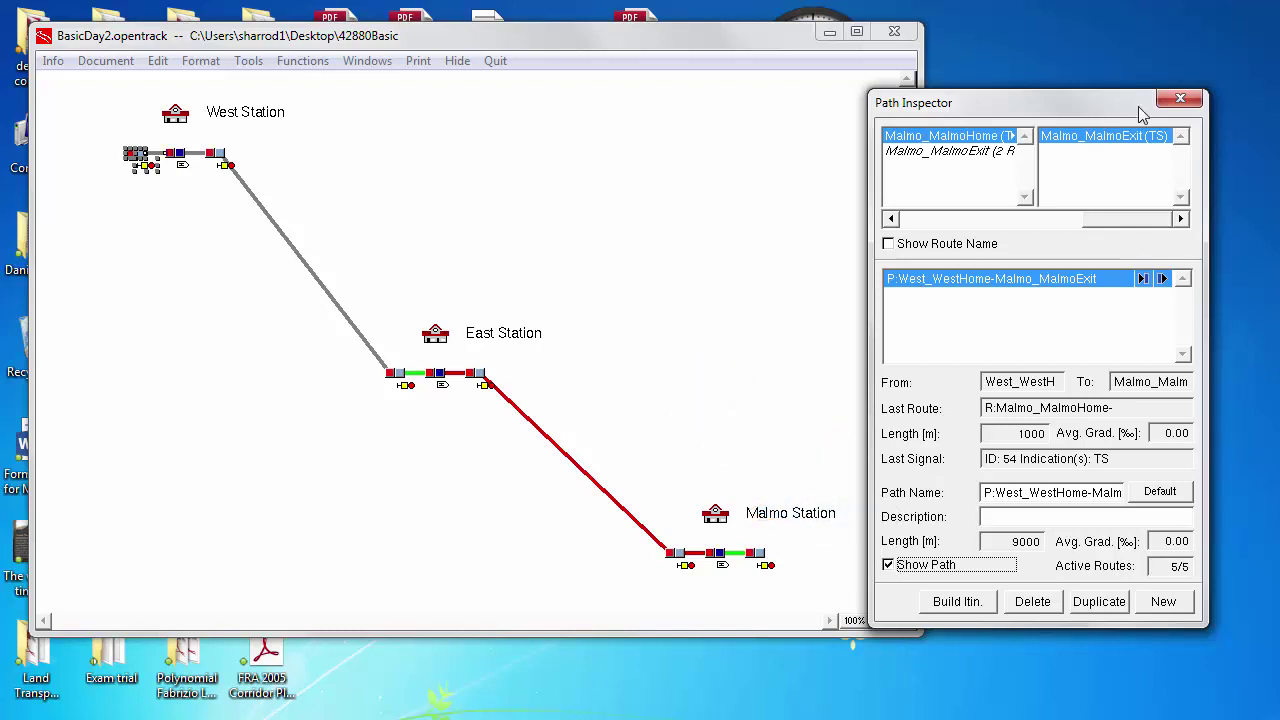
# Open the itineraries and select I:West_WestHome-Malmo_MalmoExit, showing its first document.
pyautogui.click(254, 63)
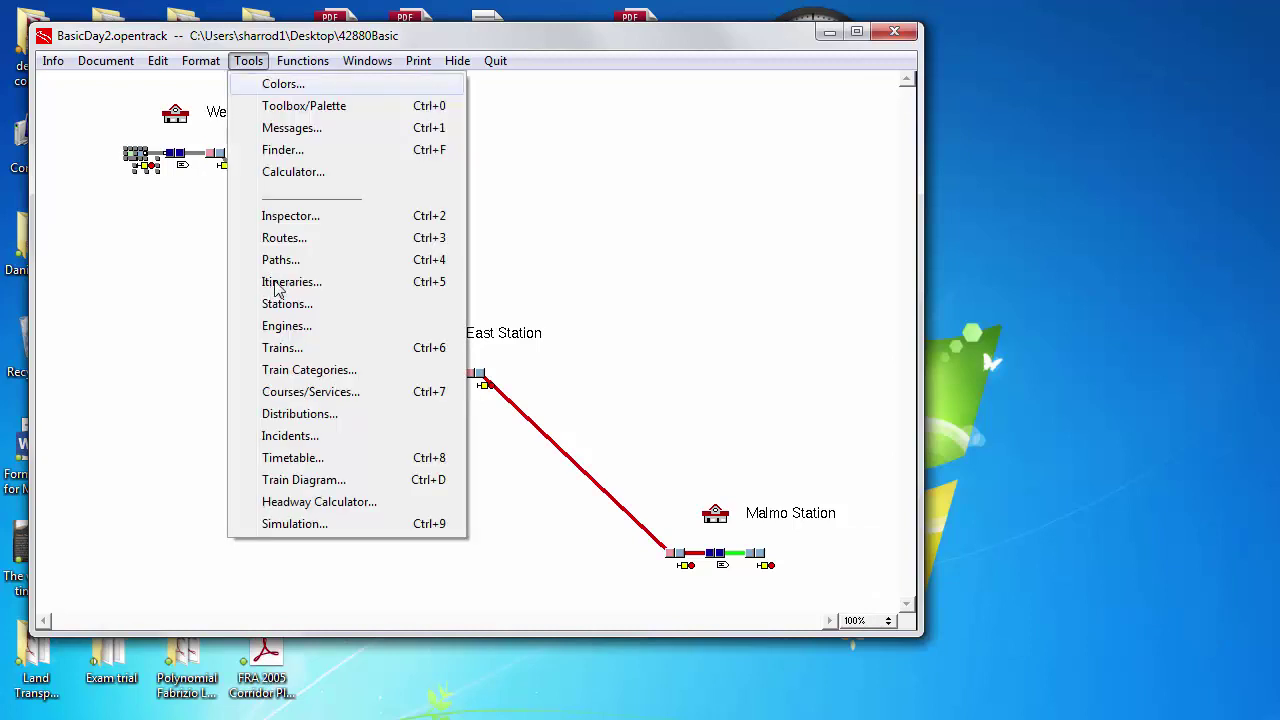
pyautogui.hotkey('ctrl', '5')
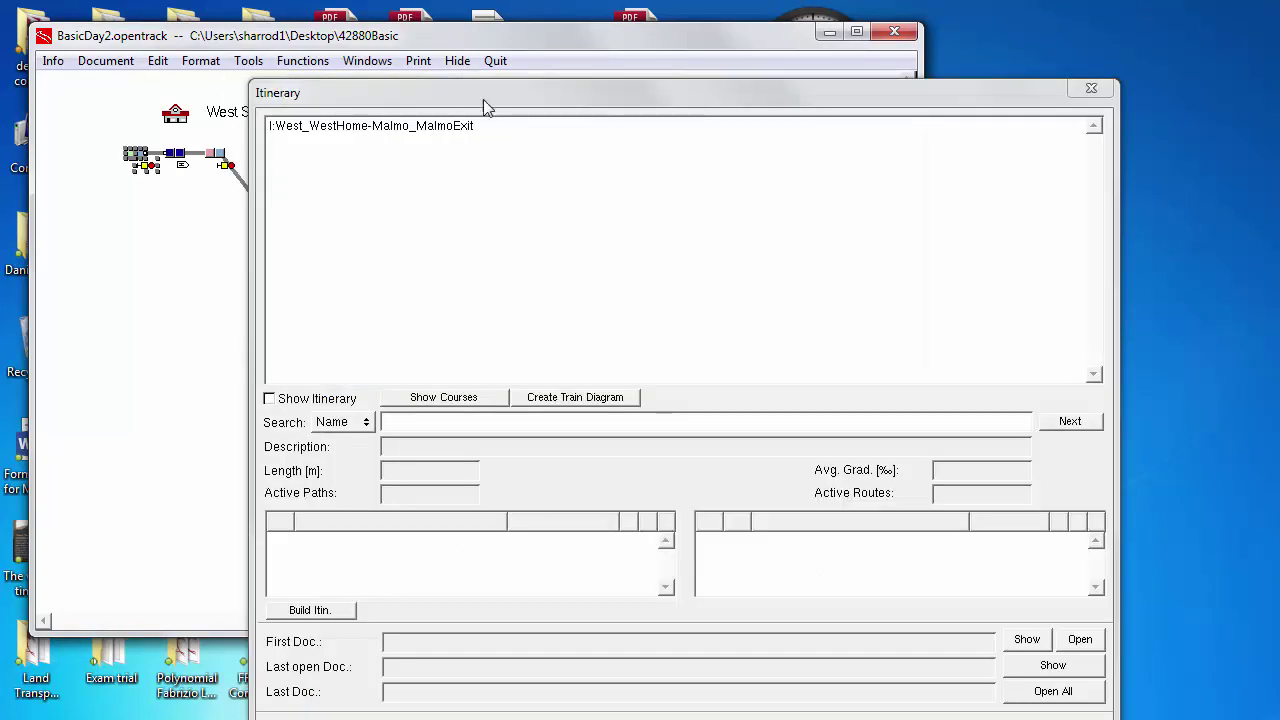
pyautogui.moveTo(312, 84); pyautogui.dragTo(441, 15)
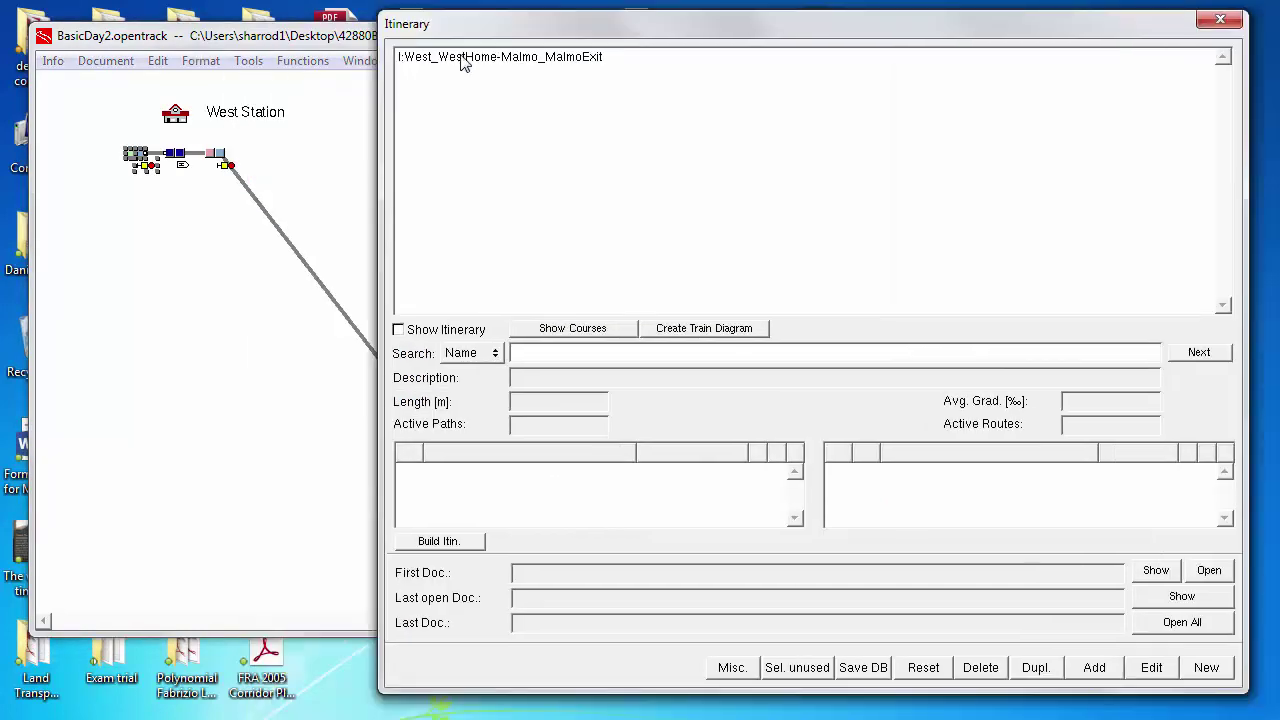
pyautogui.click(463, 63)
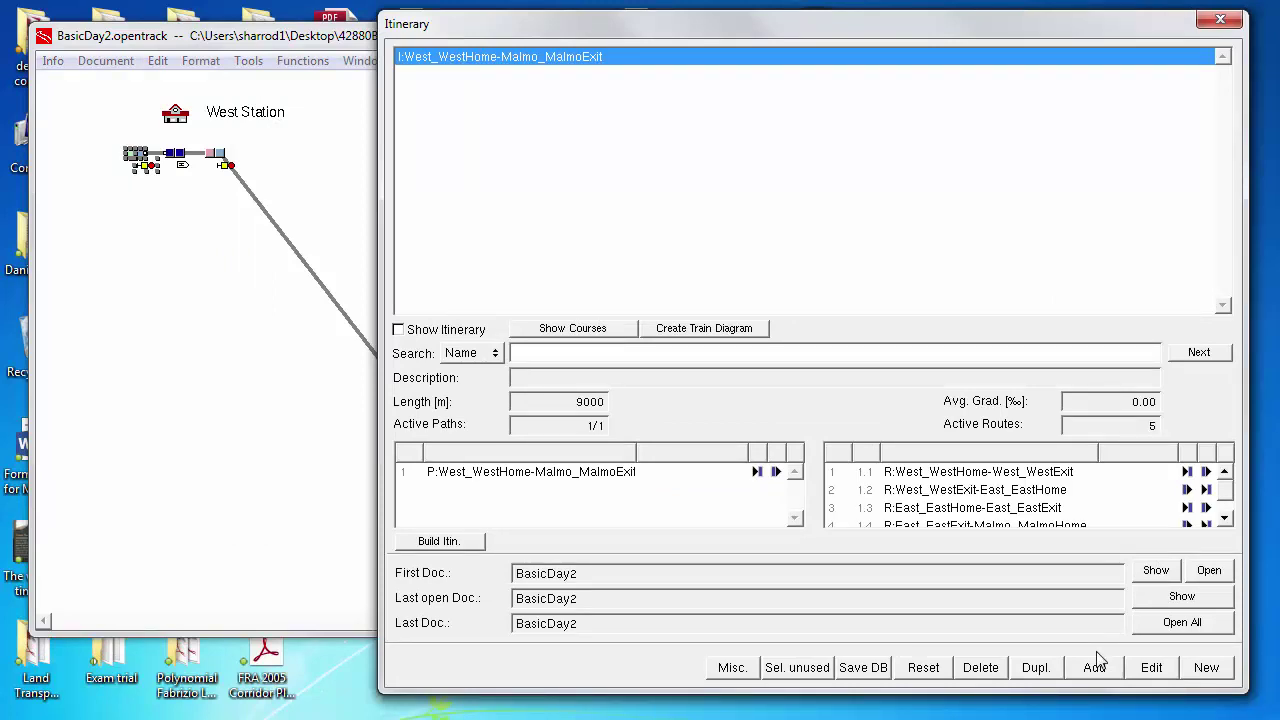
pyautogui.click(1155, 572)
pyautogui.click(1049, 35)
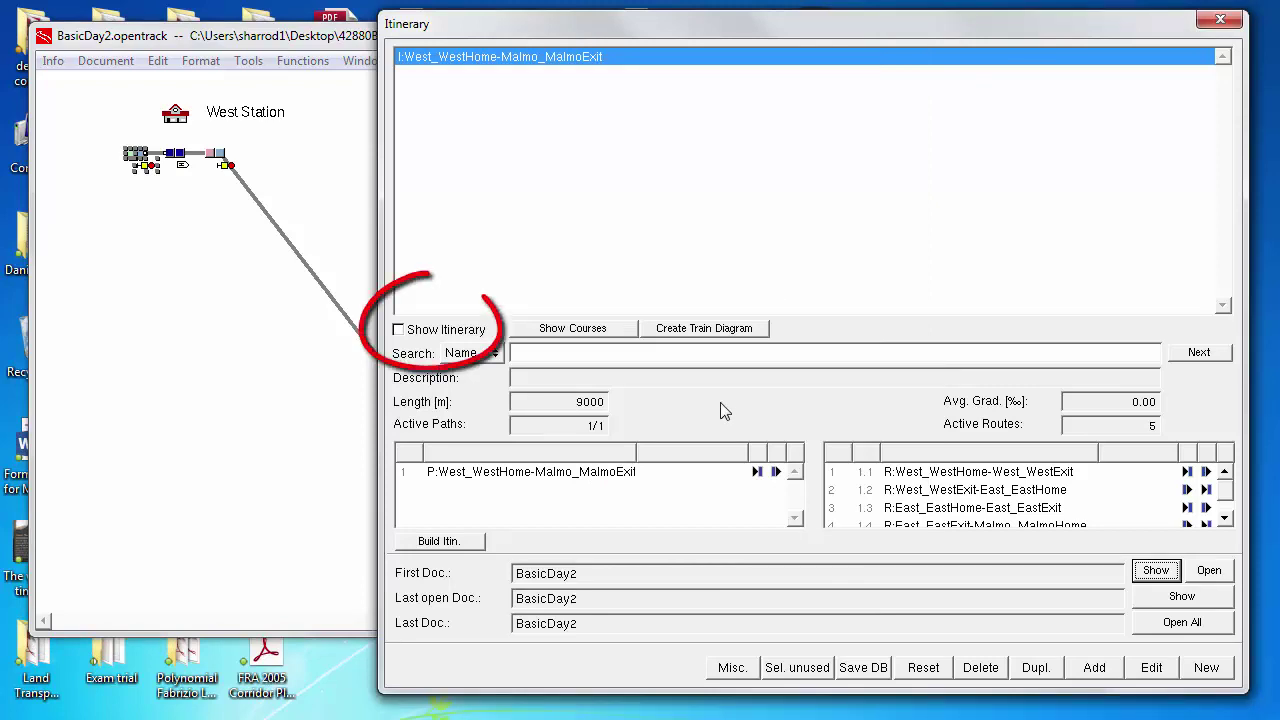
# Display the selected itinerary on the track layout to check its course, and close the itinerary window.
pyautogui.click(399, 331)
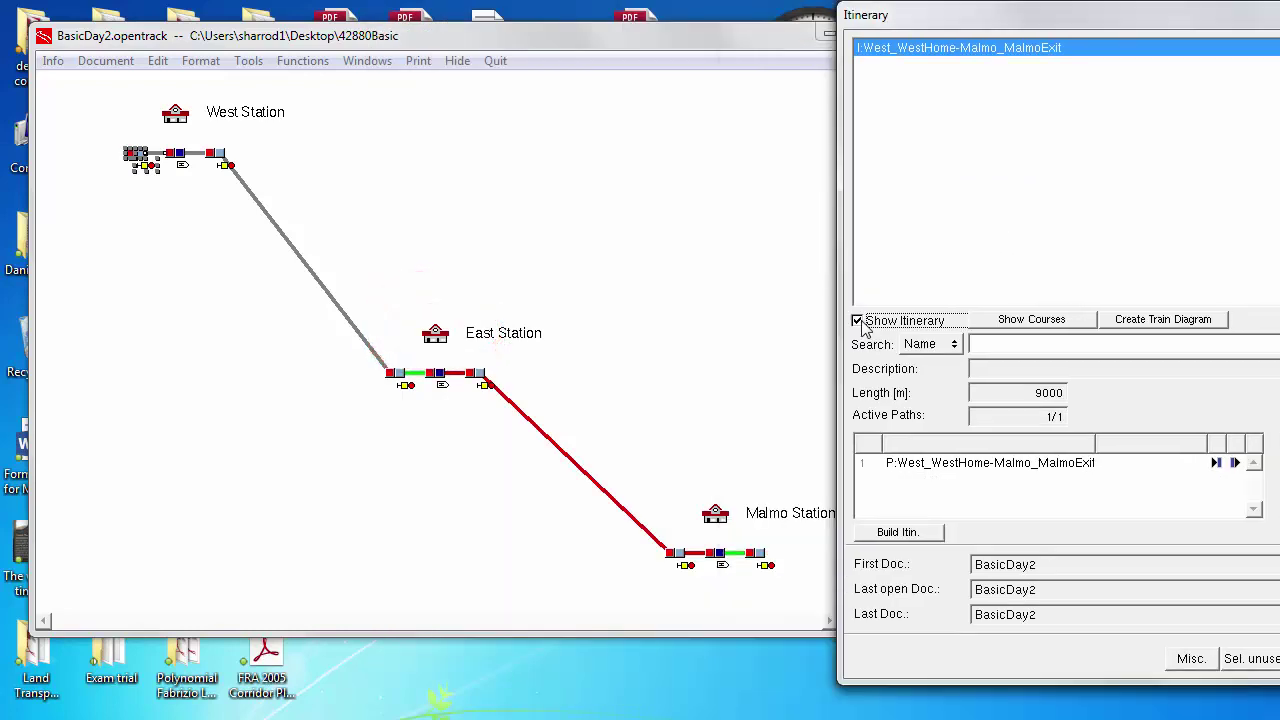
pyautogui.click(858, 322)
pyautogui.click(858, 322)
pyautogui.moveTo(1086, 28); pyautogui.dragTo(631, 27)
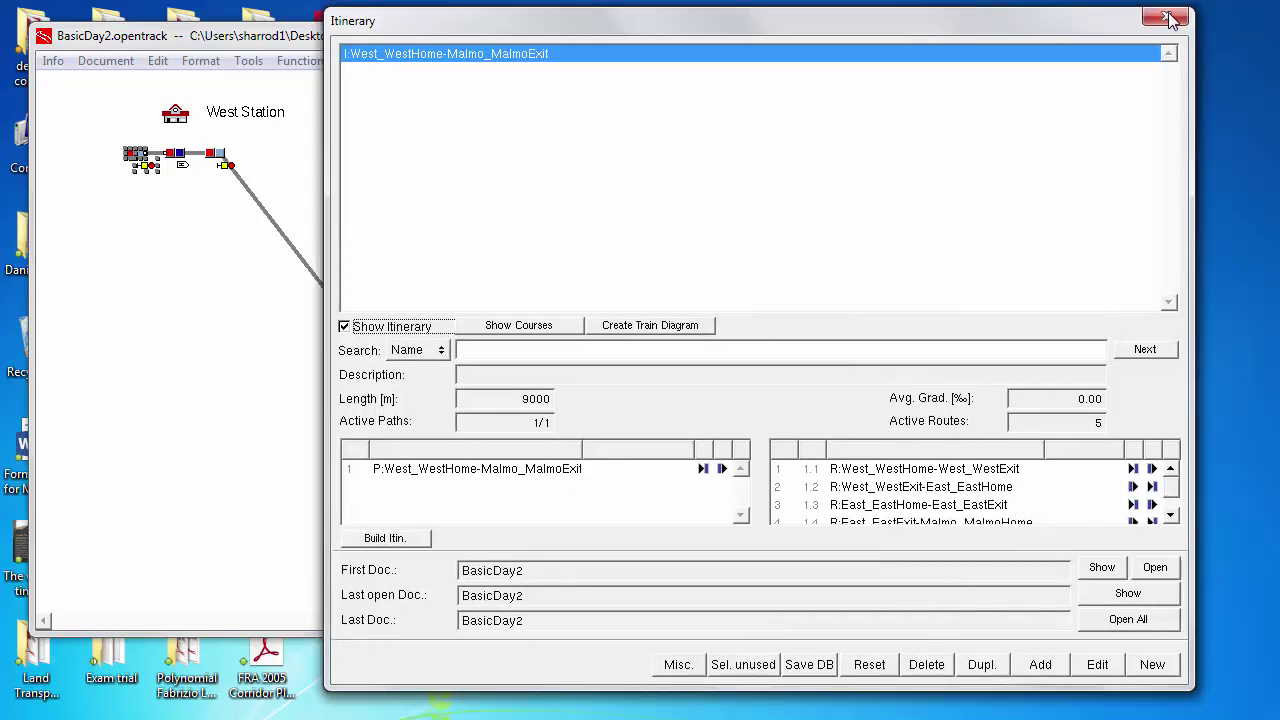
pyautogui.click(1172, 22)
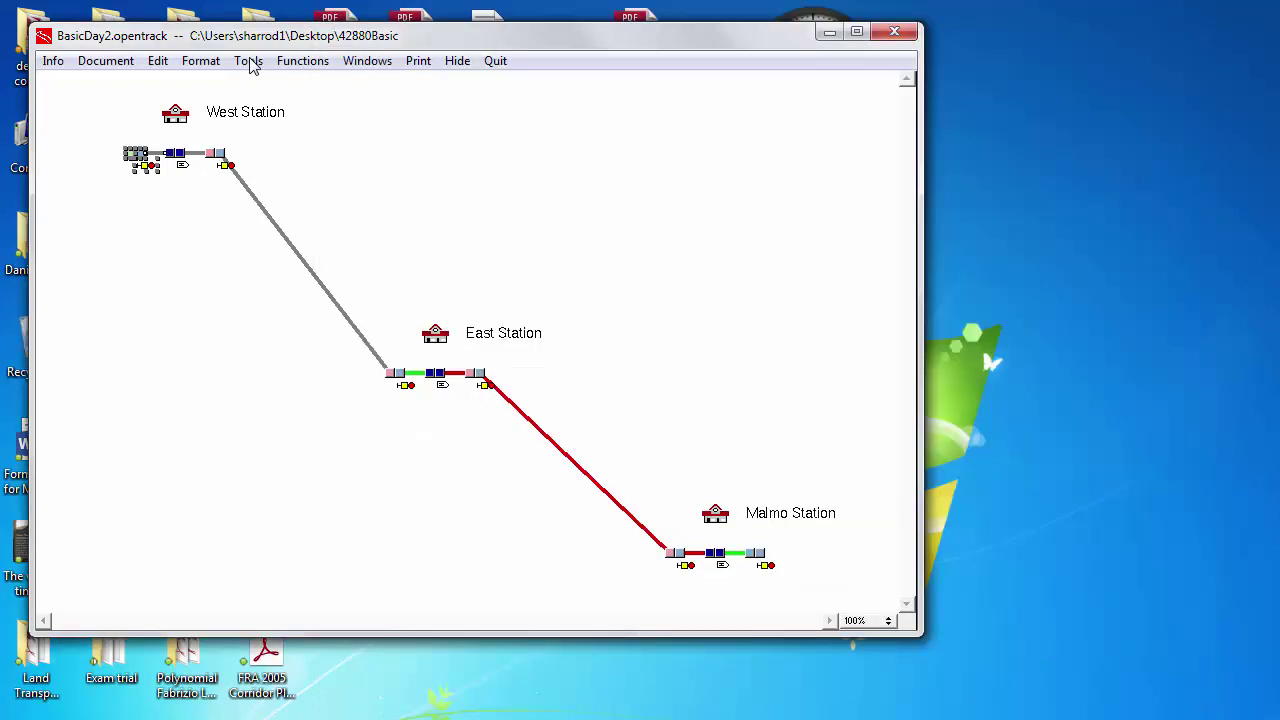
# Start a new course in Courses/Services and assign it the West_WestHome to Malmo_MalmoExit itinerary.
pyautogui.click(250, 62)
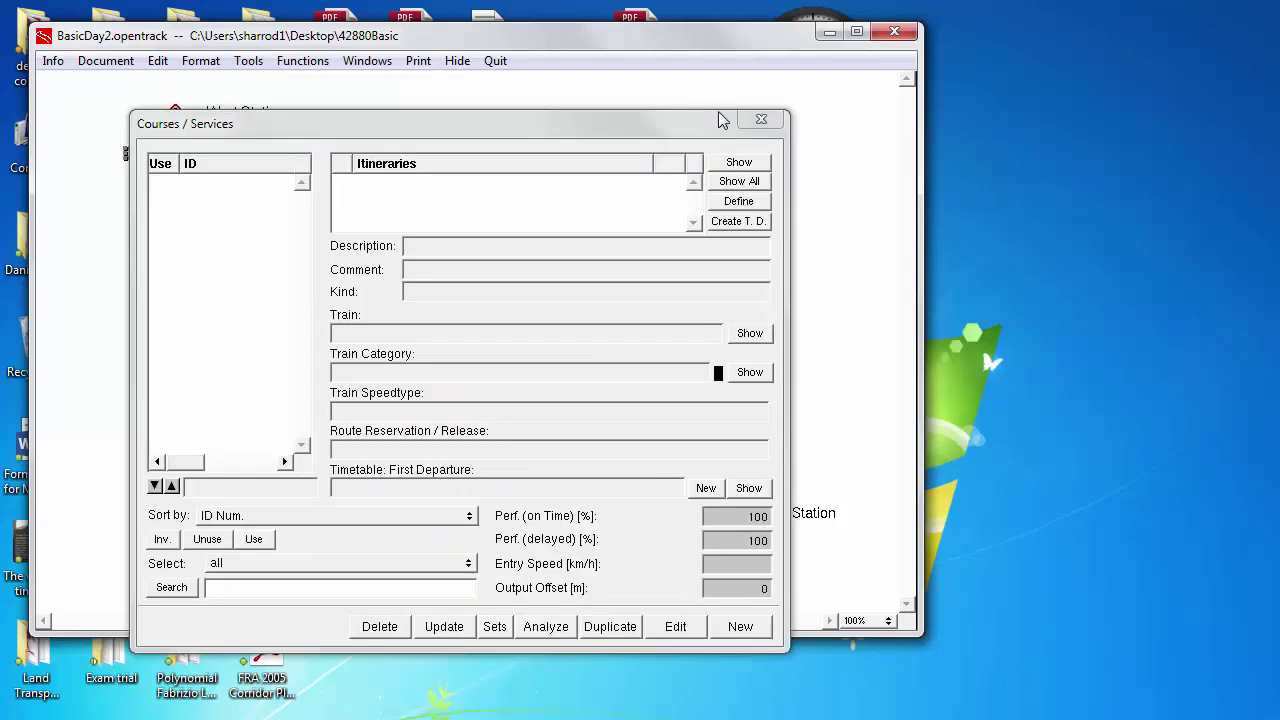
pyautogui.moveTo(718, 118); pyautogui.dragTo(1090, 73)
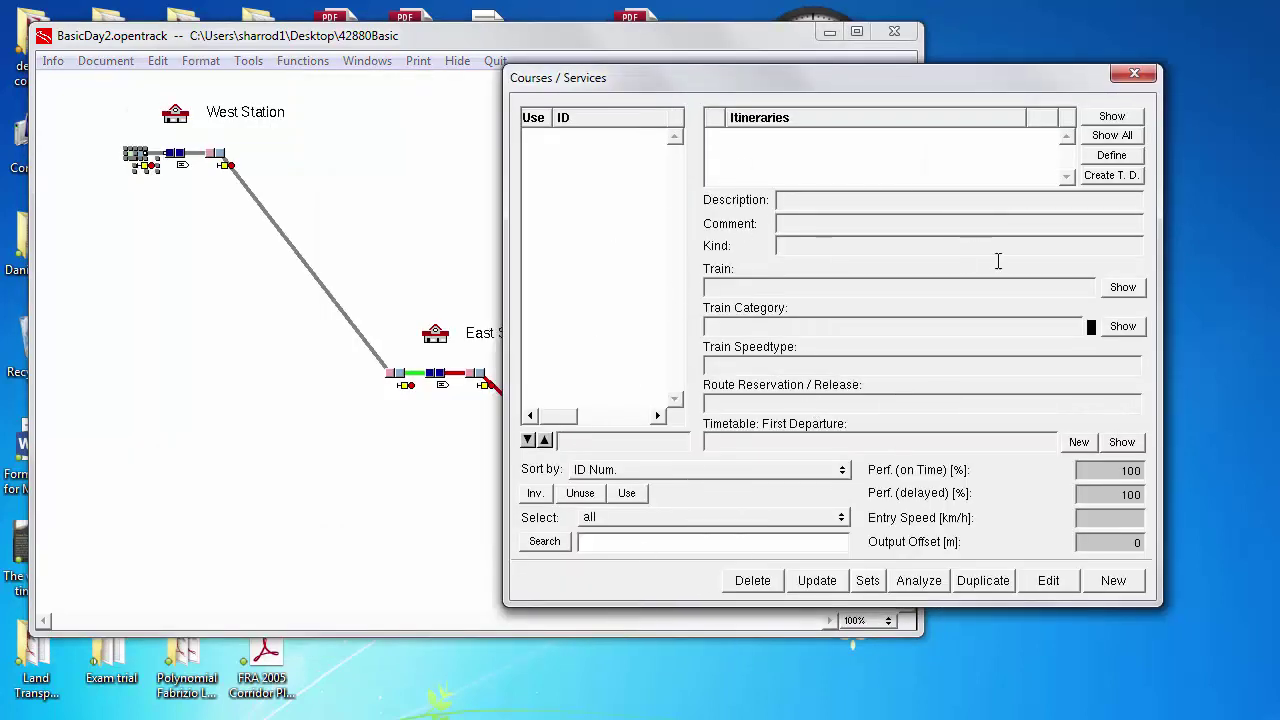
pyautogui.click(1113, 582)
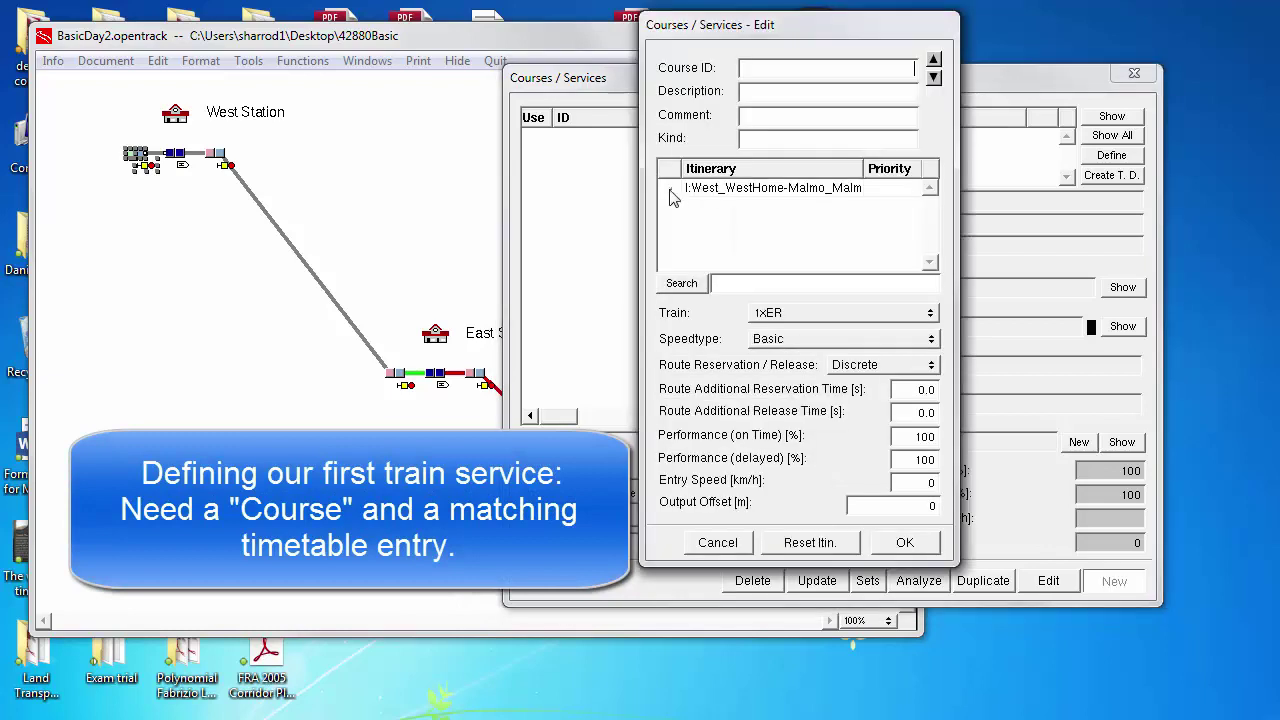
pyautogui.click(672, 196)
pyautogui.click(906, 190)
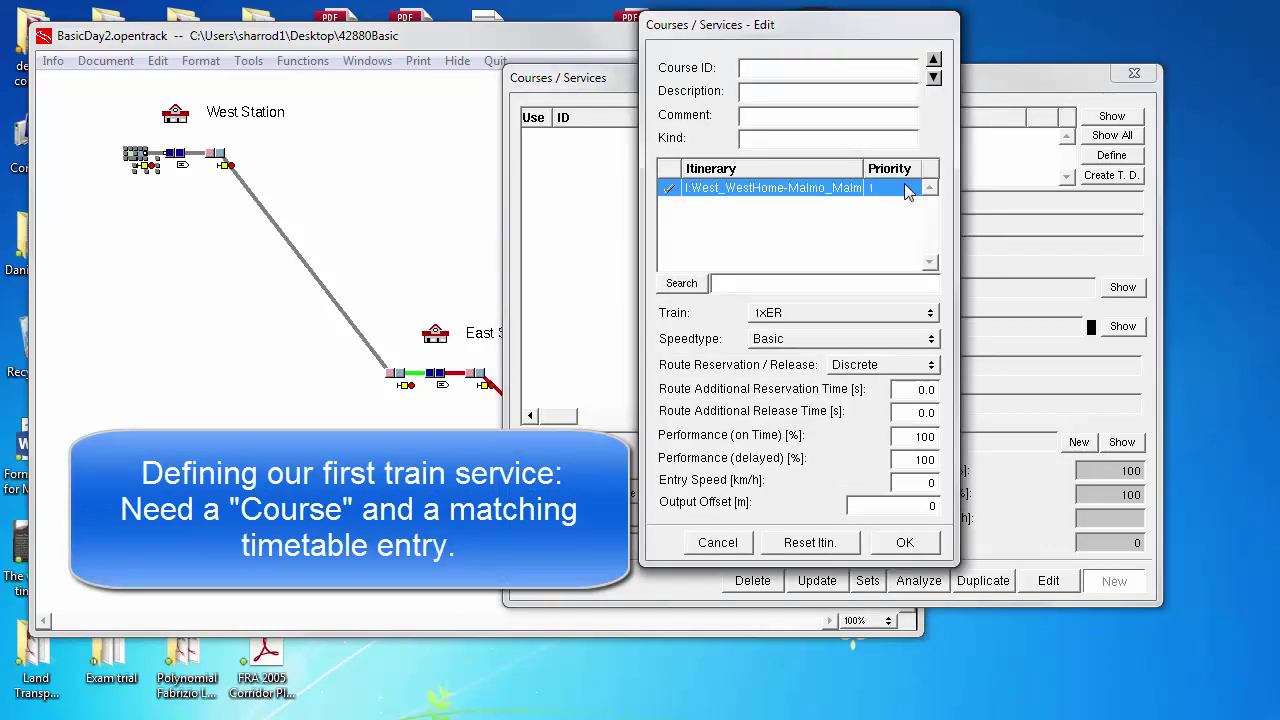
# Give the course train 1xSA, the ID SAStopping01 and the description "Stog stopping train", and confirm it.
pyautogui.click(792, 314)
pyautogui.click(794, 332)
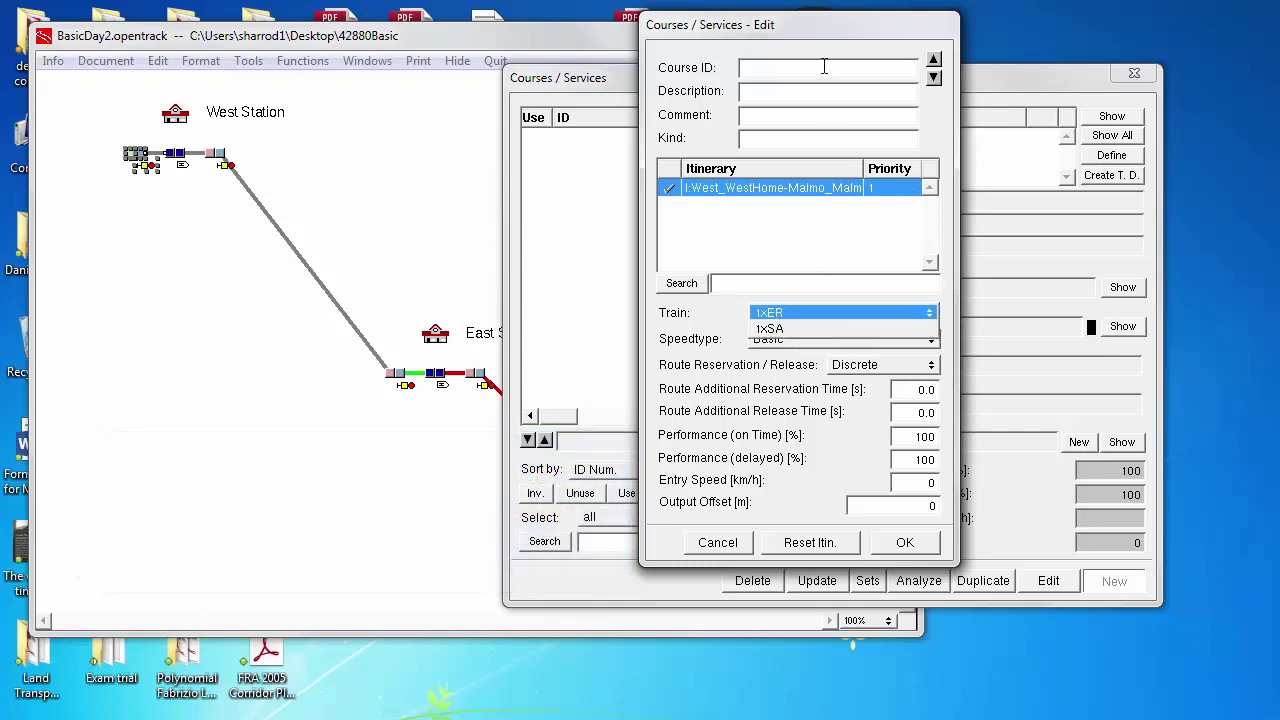
pyautogui.click(1000, 298)
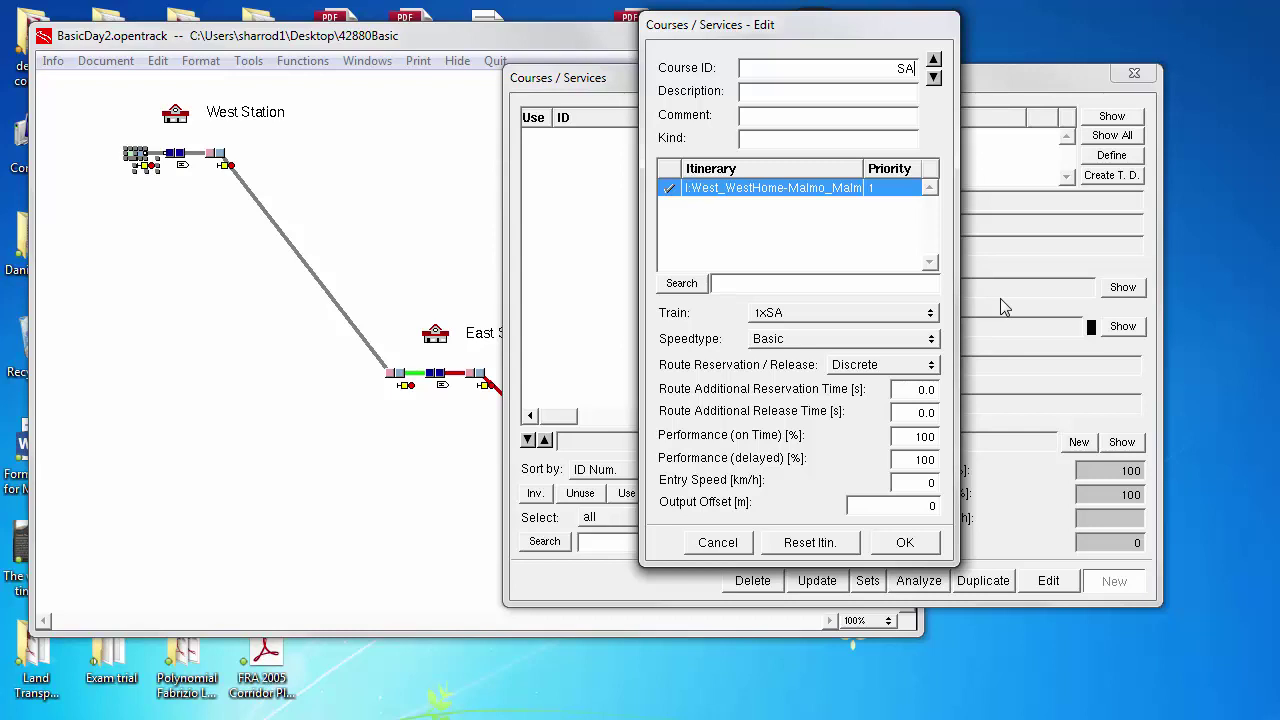
pyautogui.write('SAStopping01')
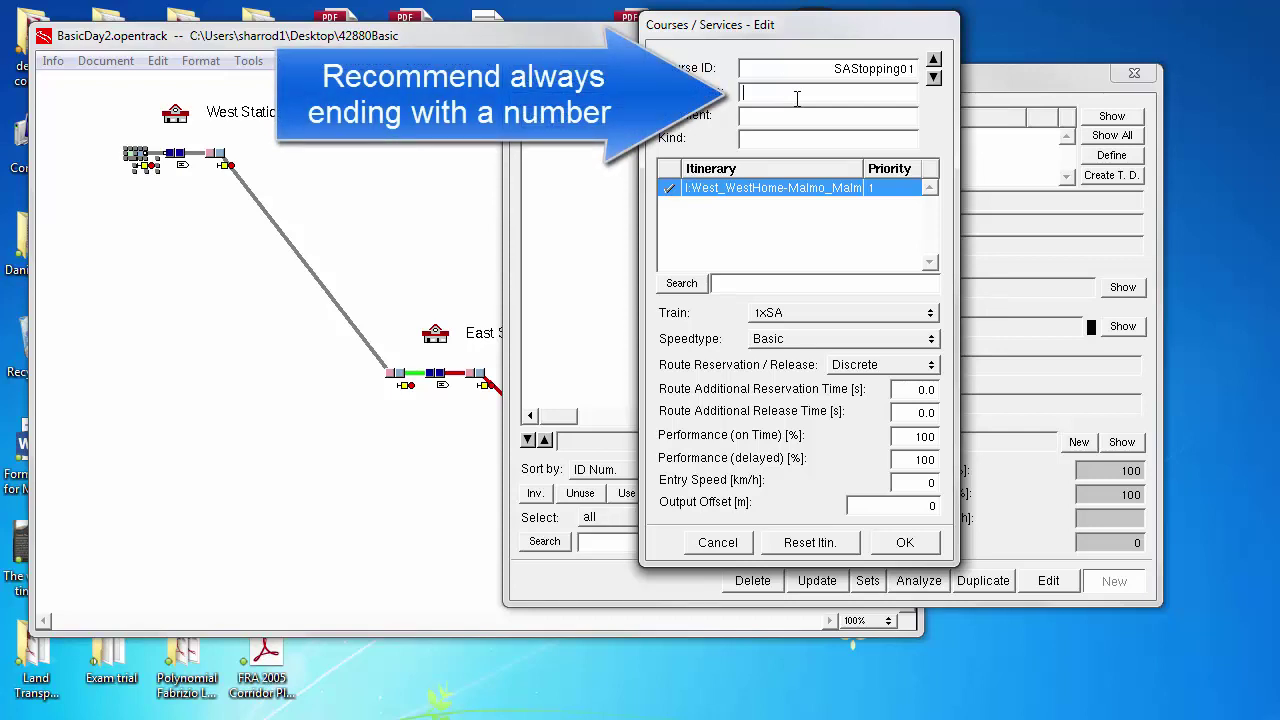
pyautogui.click(797, 98)
pyautogui.write('Stog stopping train')
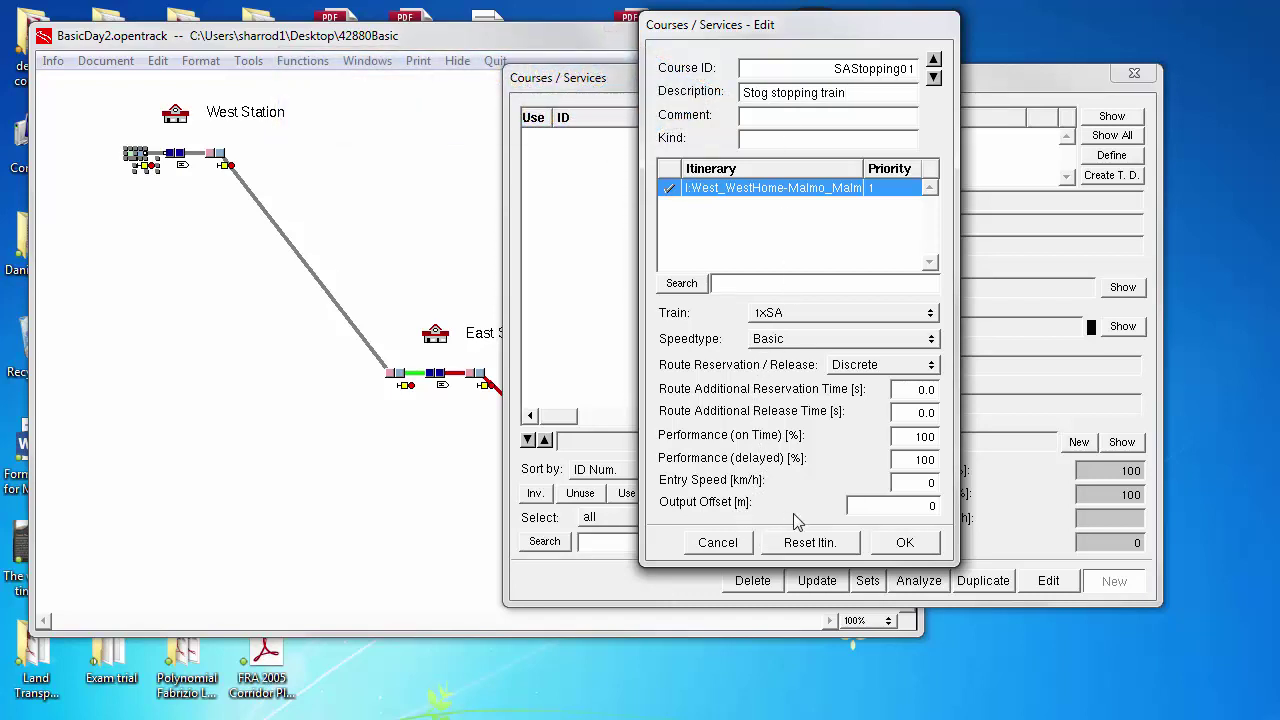
pyautogui.click(903, 543)
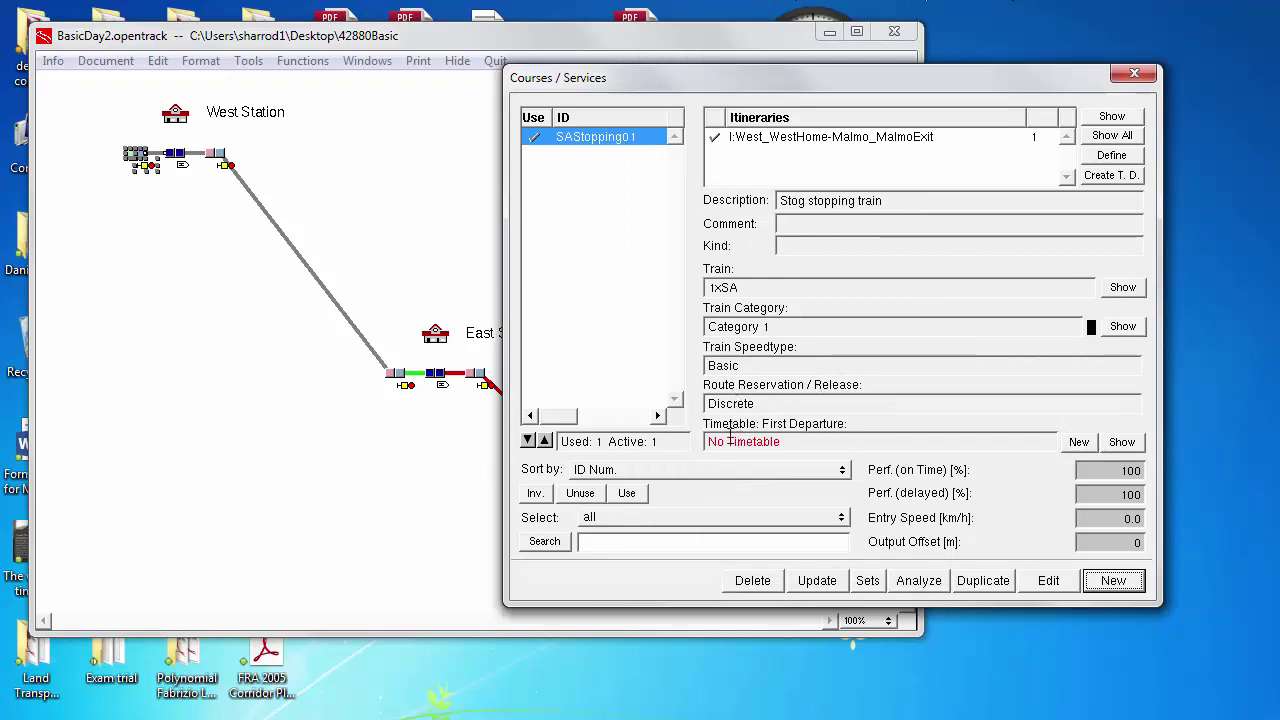
# Create a timetable for the SAStopping01 course and set its departure from West to 08:00:00.
pyautogui.click(1078, 443)
pyautogui.click(797, 137)
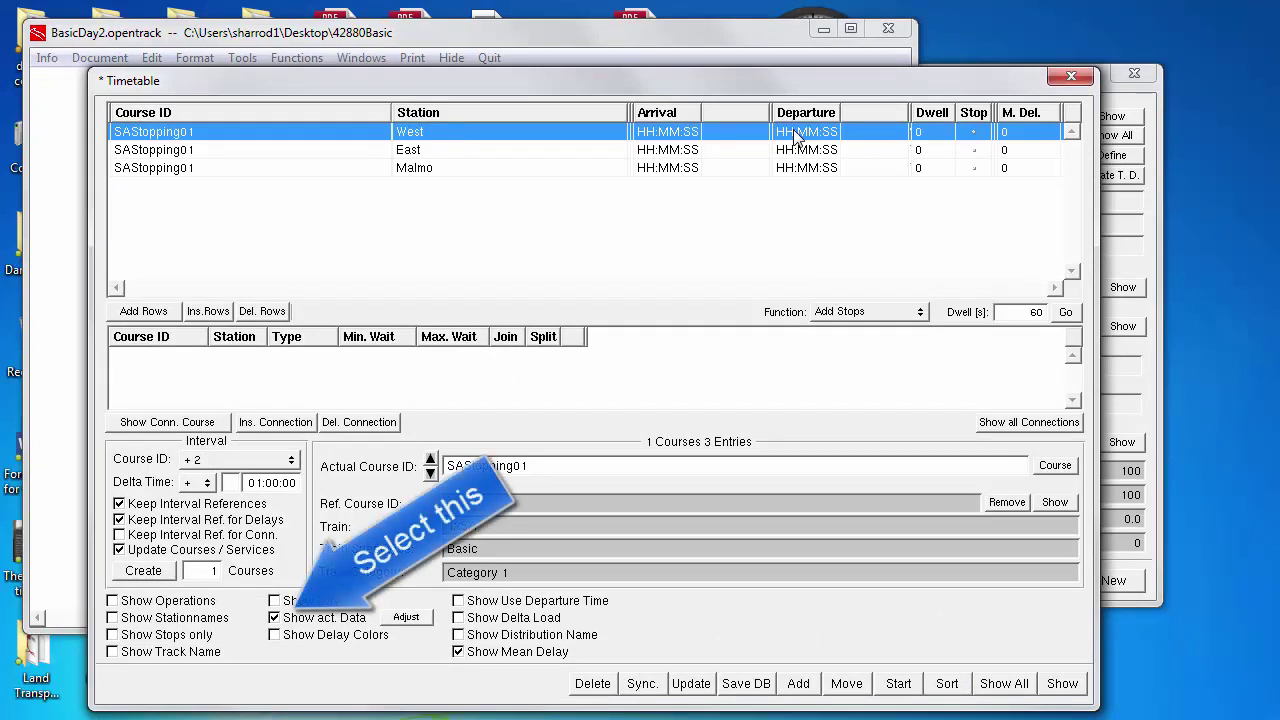
pyautogui.click(797, 137)
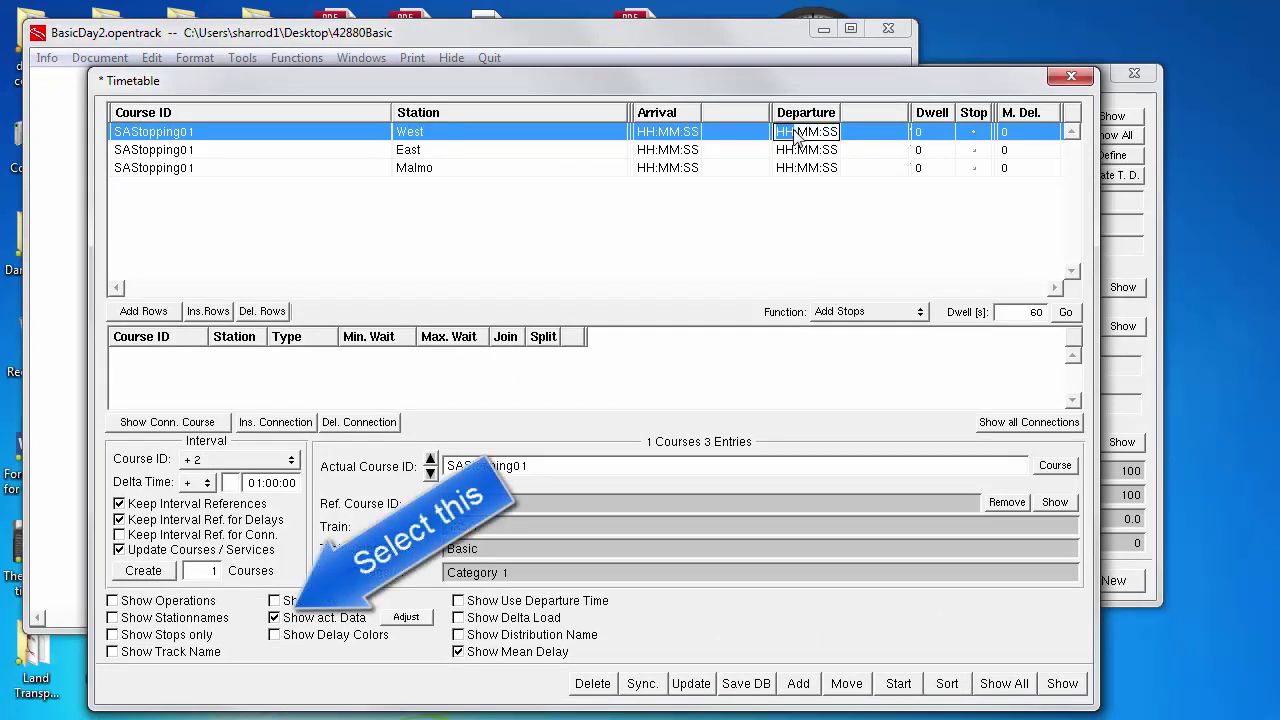
pyautogui.write('0800')
pyautogui.press('Delete')
pyautogui.press('Delete')
pyautogui.press('Delete')
pyautogui.press('Delete')
pyautogui.press('Delete')
pyautogui.press('Delete')
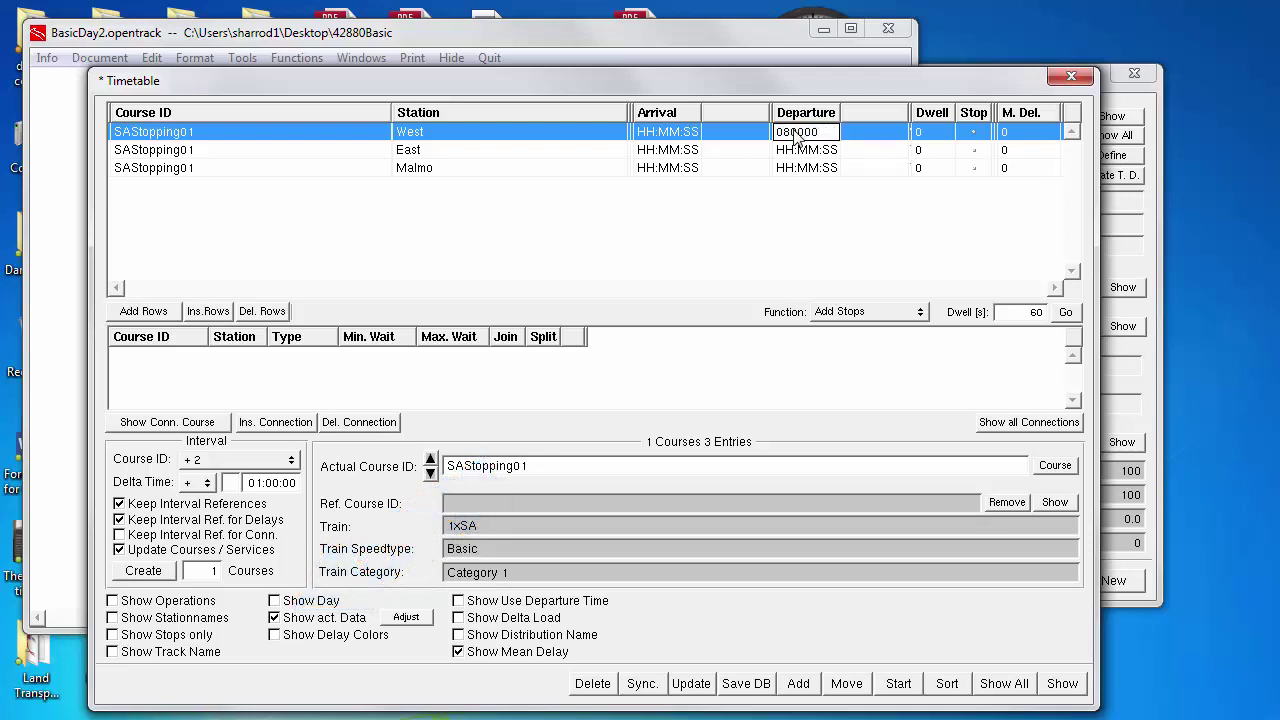
pyautogui.press('Return')
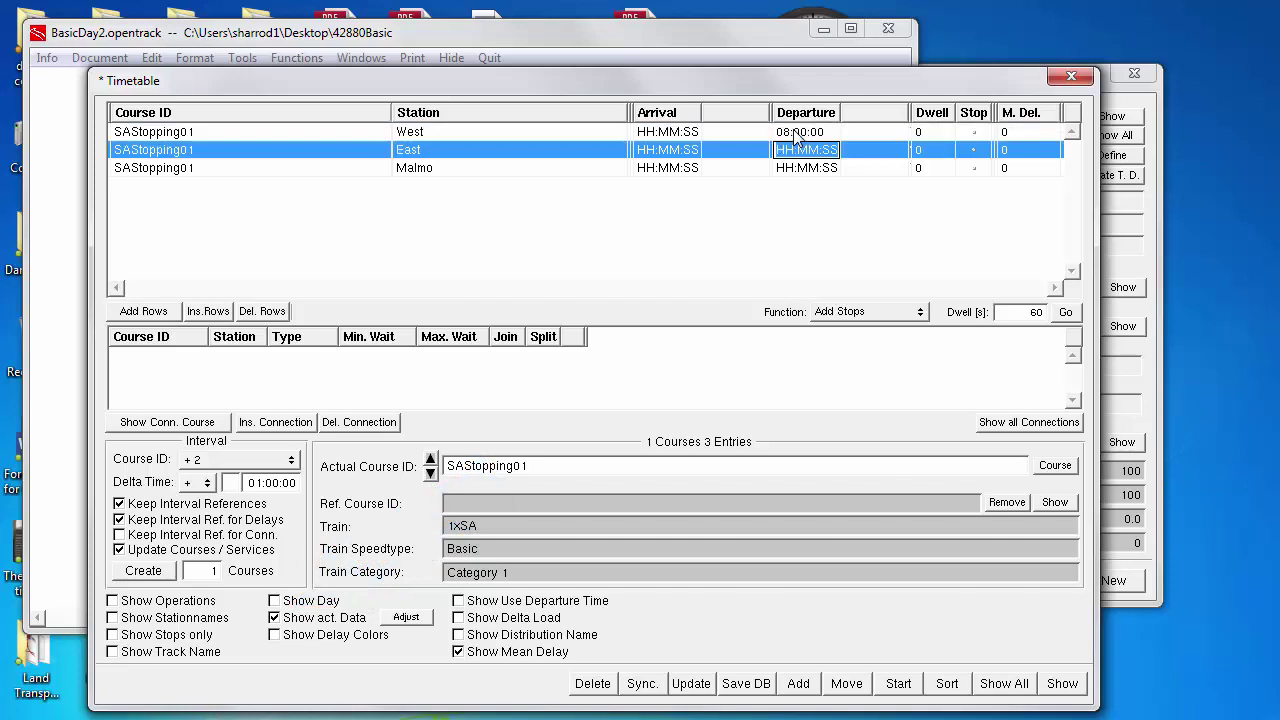
# Finish at the Malmo entry of the timetable, save the timetable database and close the timetable.
pyautogui.click(977, 169)
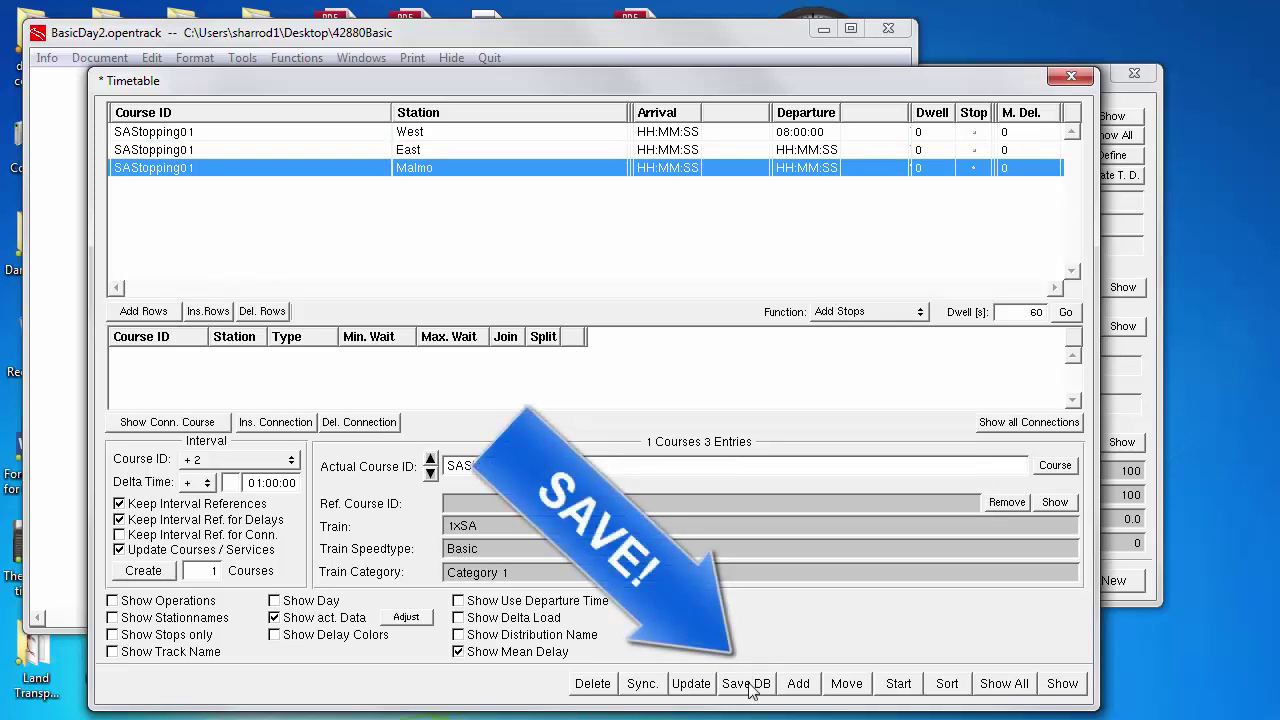
pyautogui.click(750, 686)
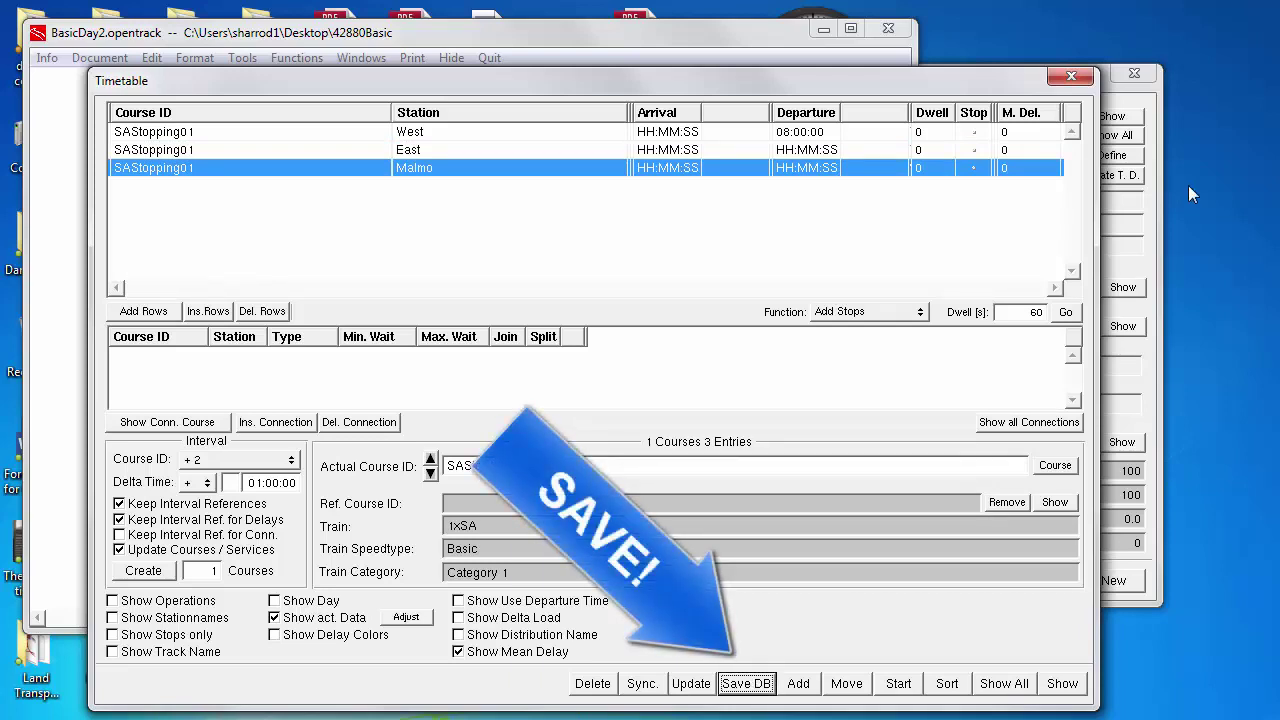
pyautogui.click(1080, 85)
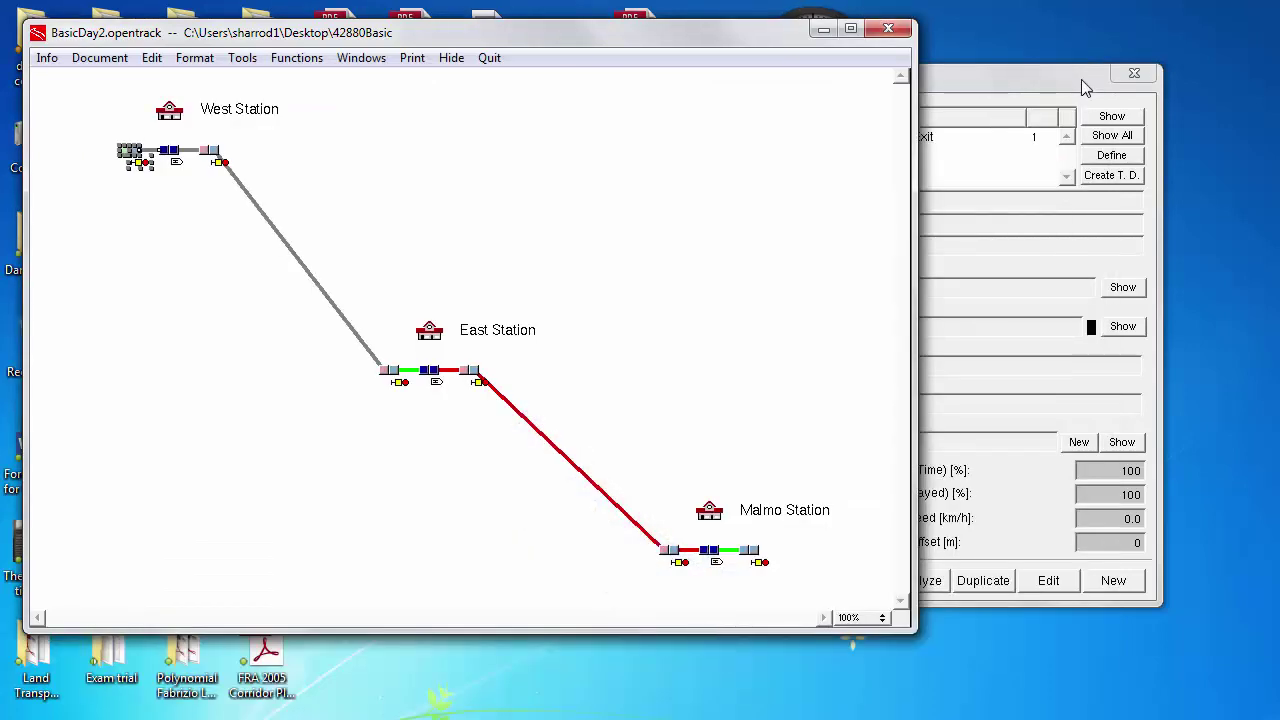
# Create a new blank document and shrink its window to fit over the track layout.
pyautogui.click(243, 60)
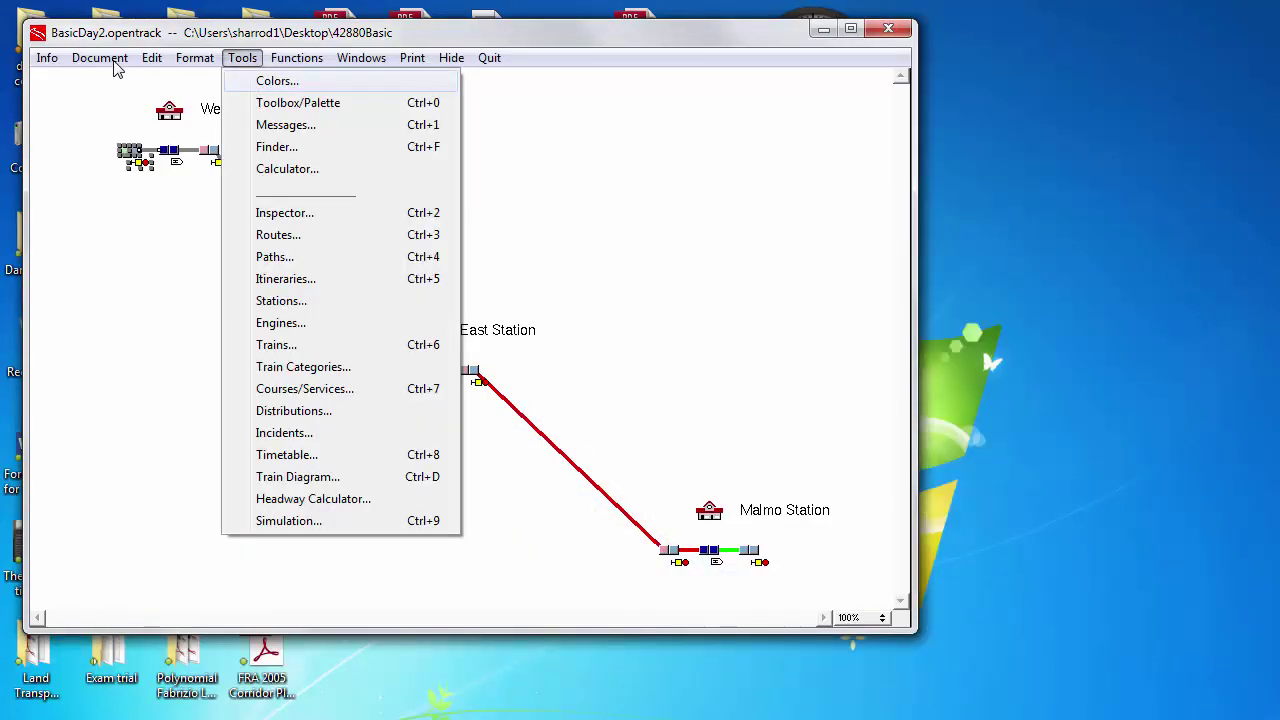
pyautogui.moveTo(115, 62)
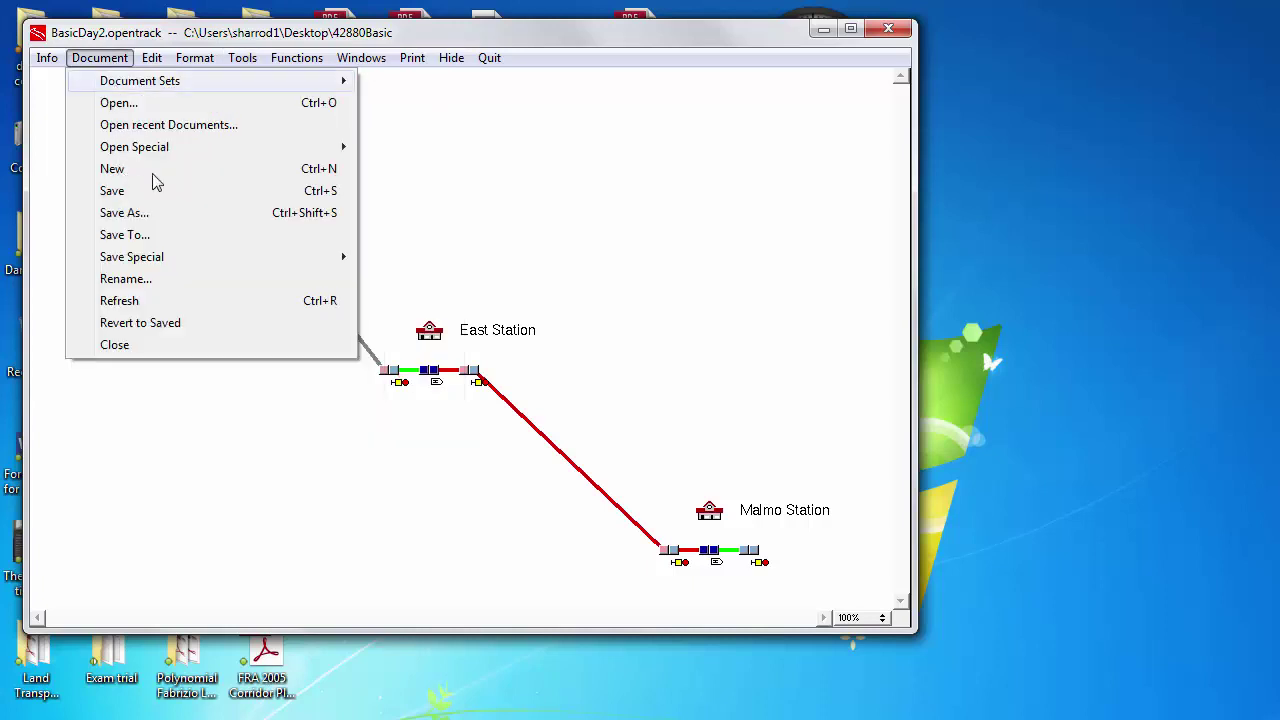
pyautogui.hotkey('ctrl', 'n')
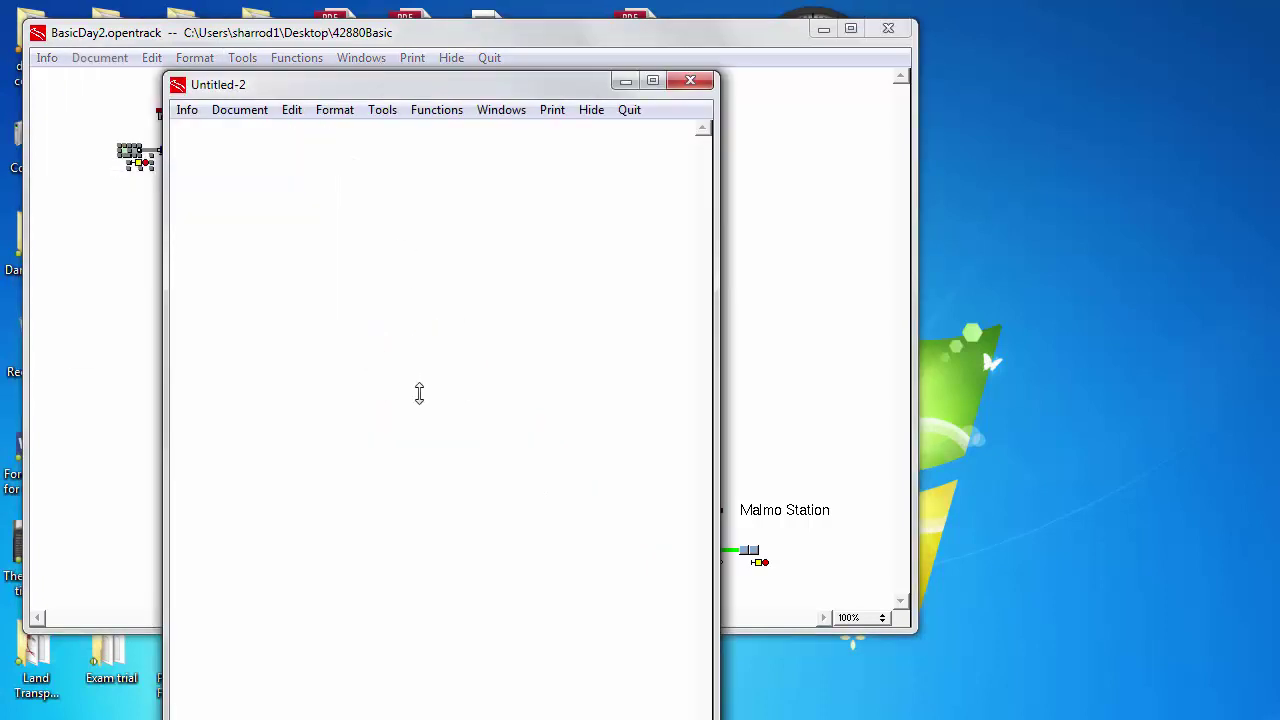
pyautogui.moveTo(422, 395); pyautogui.dragTo(423, 388)
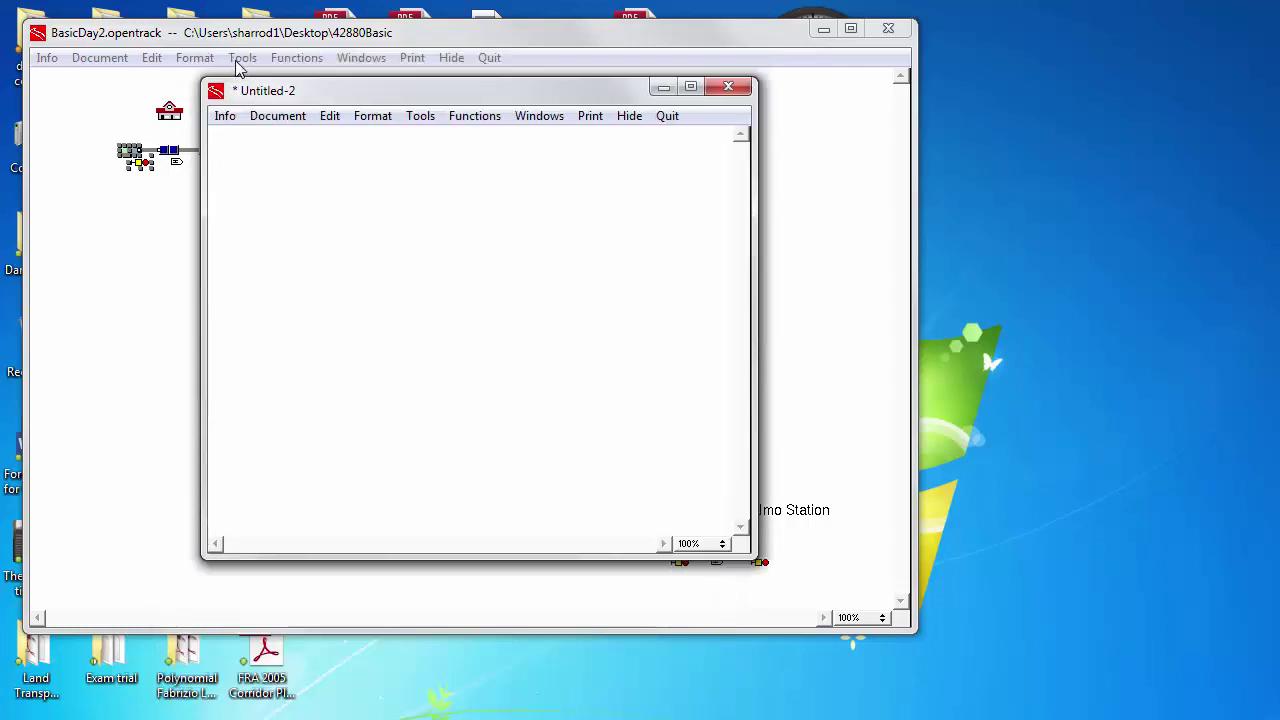
# Show the toolbox palette for the new document and bring up the inspector for a plot.
pyautogui.click(420, 115)
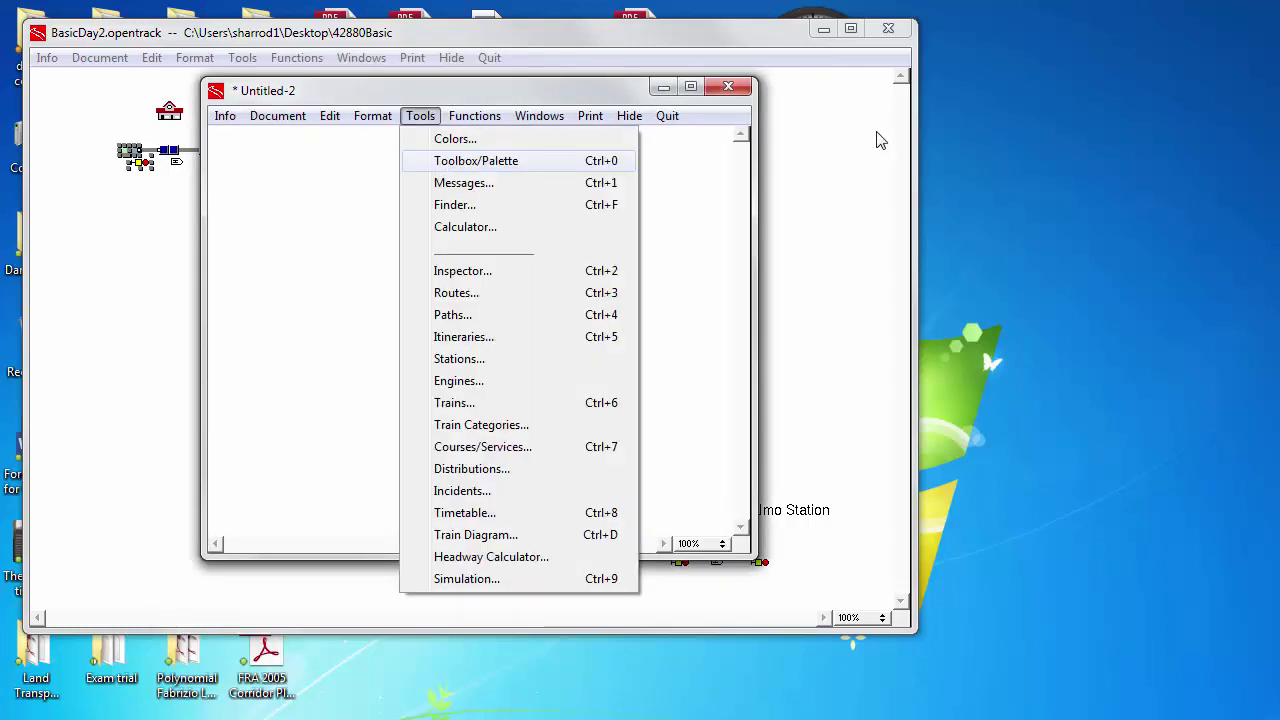
pyautogui.press('Return')
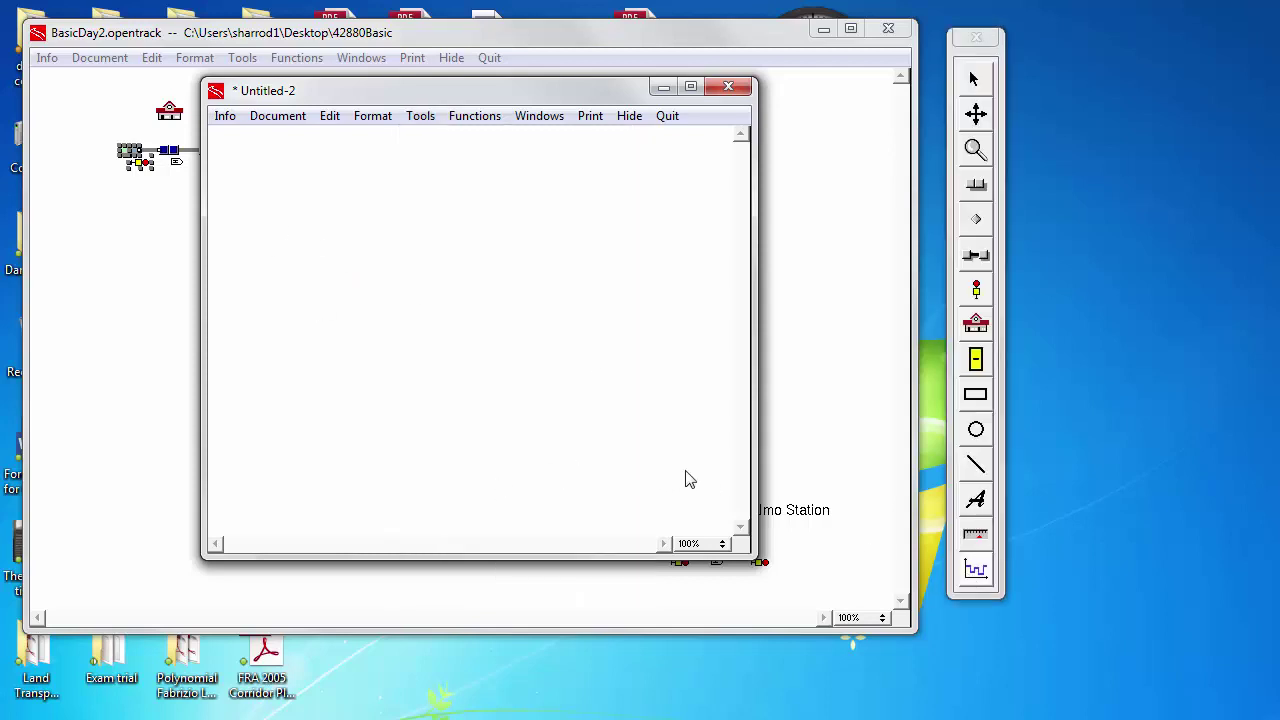
pyautogui.moveTo(685, 478); pyautogui.dragTo(686, 477)
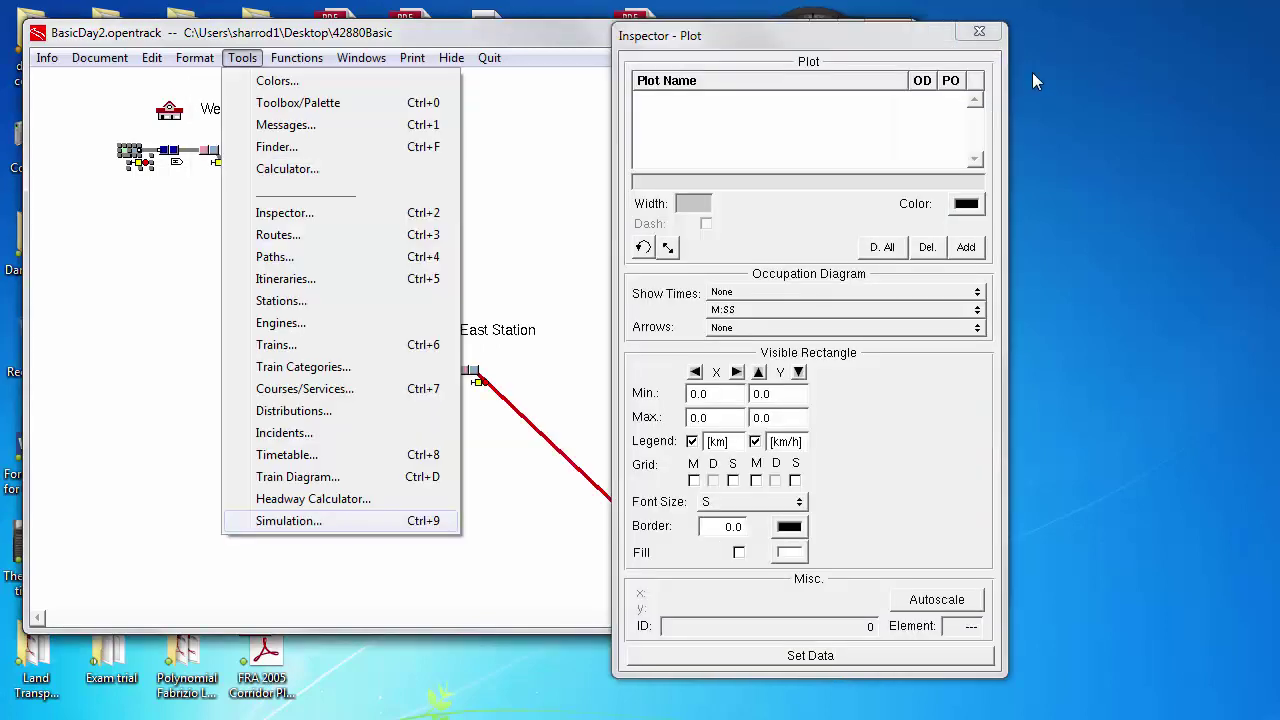
# Open the simulation controls beside the layout, review the output options and return to the simulation settings.
pyautogui.moveTo(1124, 70); pyautogui.dragTo(660, 34)
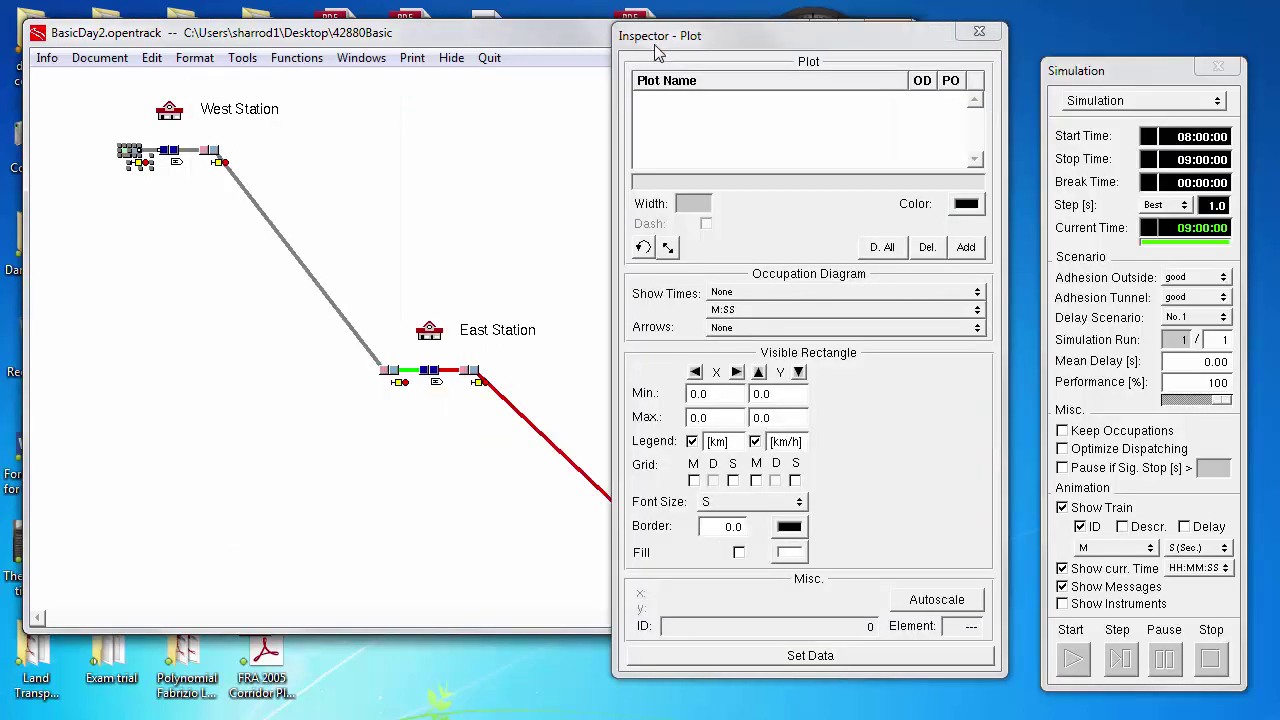
pyautogui.click(650, 63)
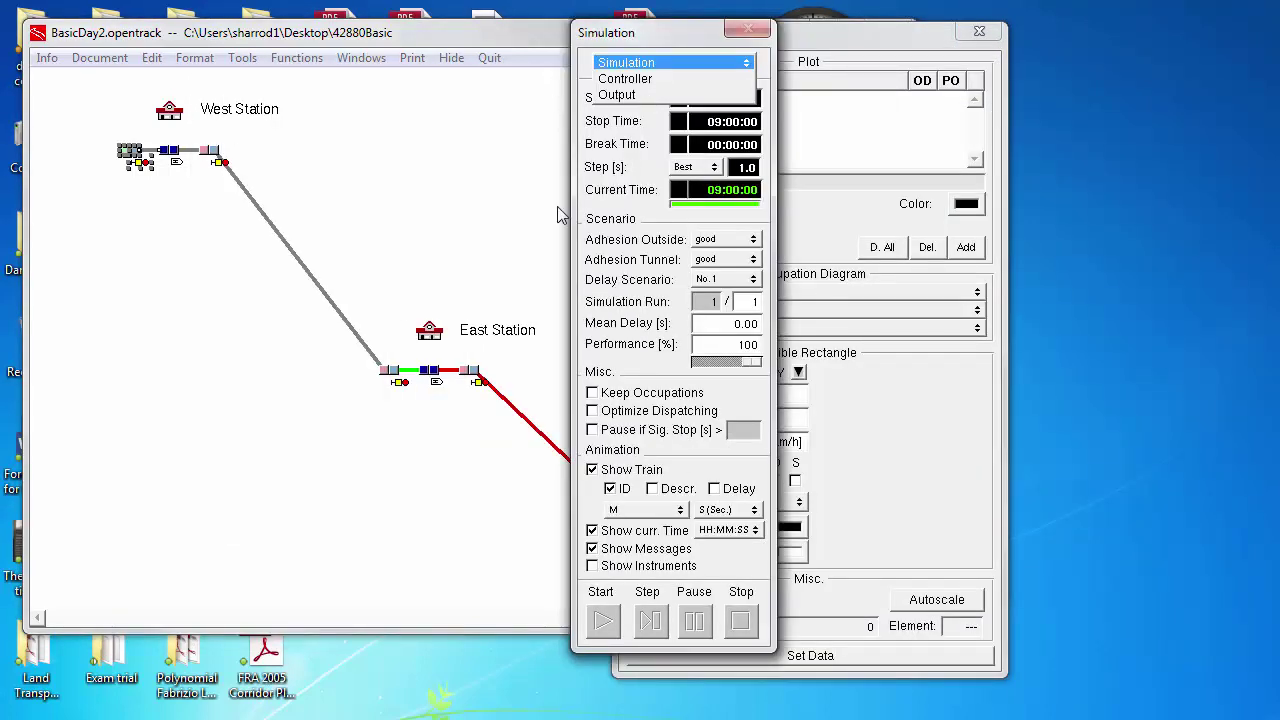
pyautogui.click(640, 95)
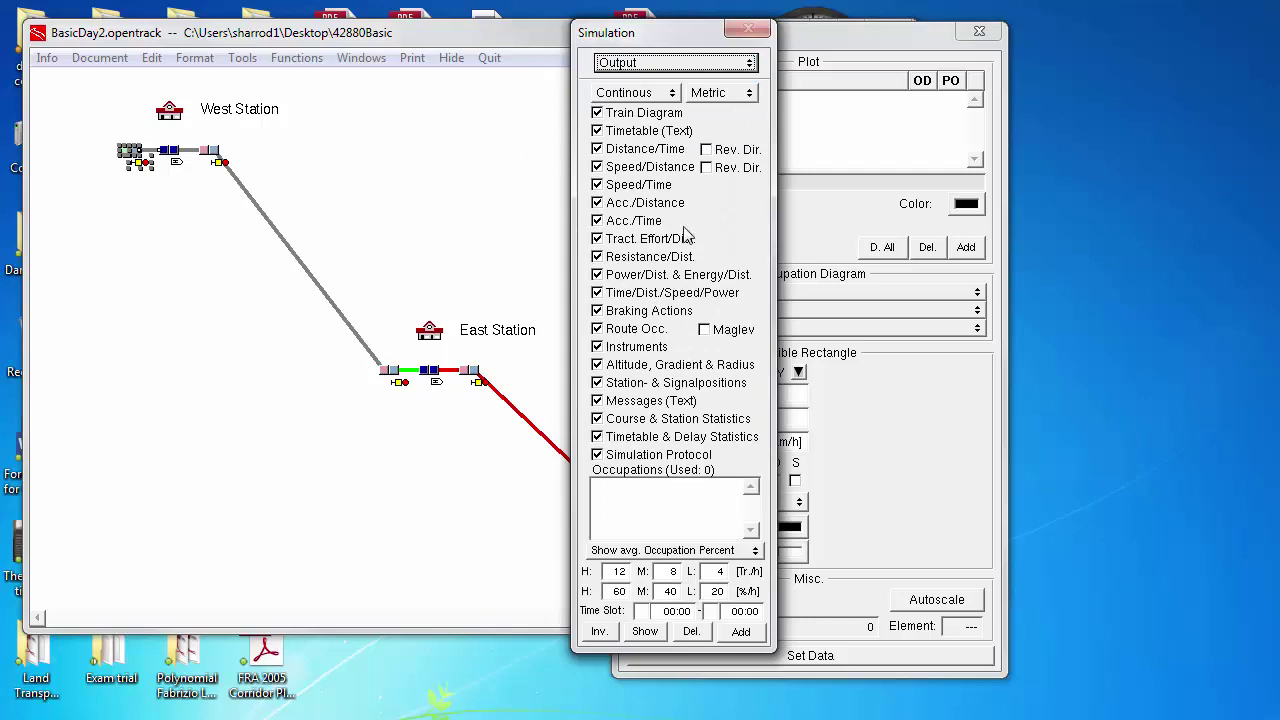
pyautogui.click(669, 60)
pyautogui.click(628, 30)
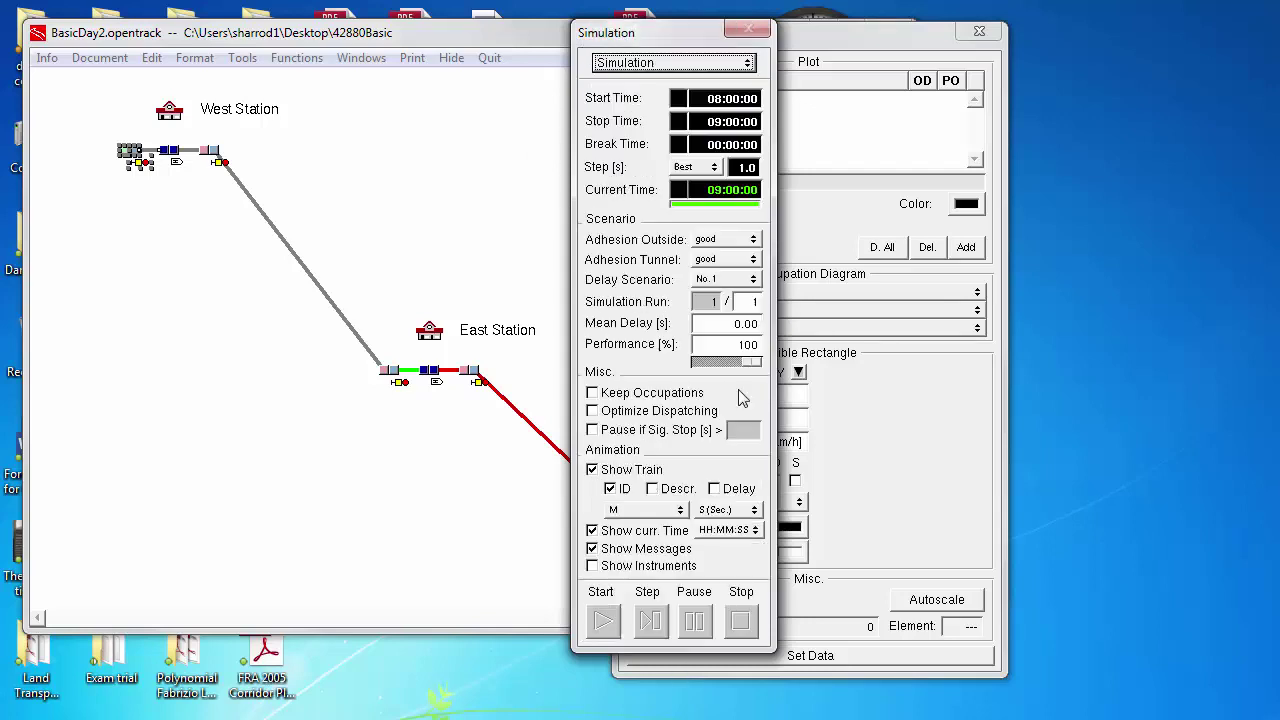
# Run the simulation from 08:00:00 to 09:00:00 and close the message log and inspector.
pyautogui.click(604, 622)
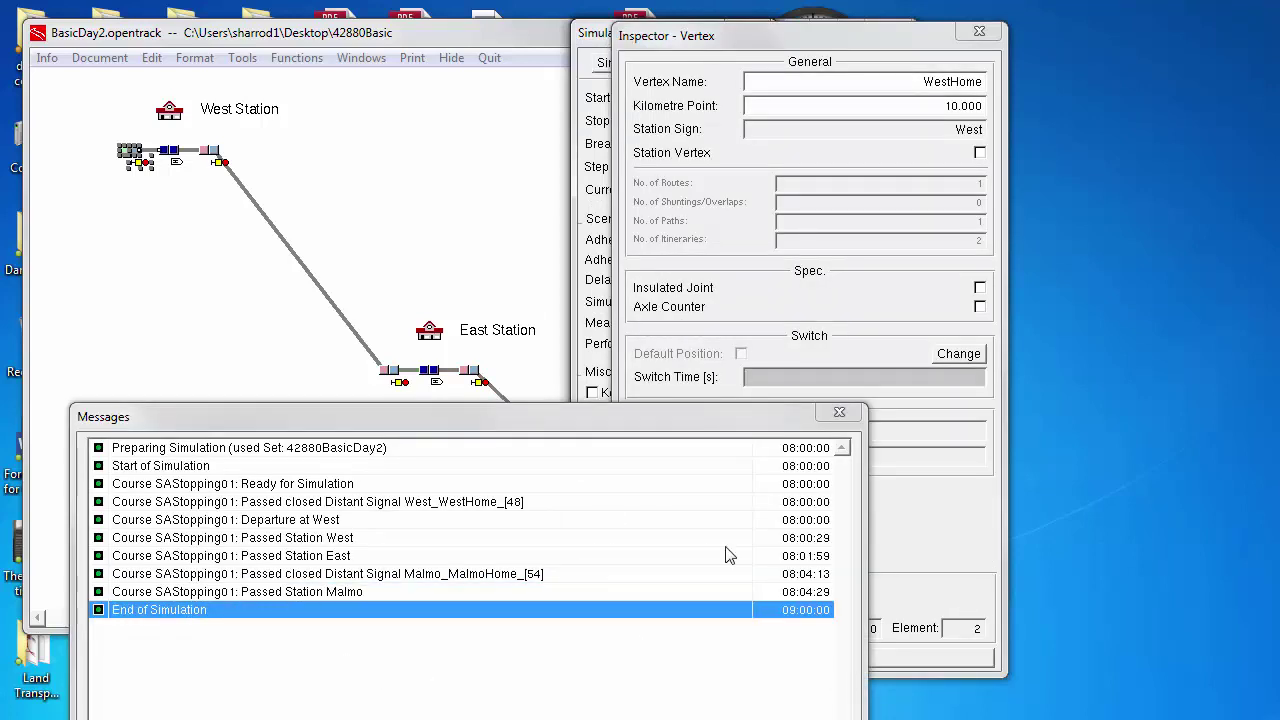
pyautogui.click(838, 413)
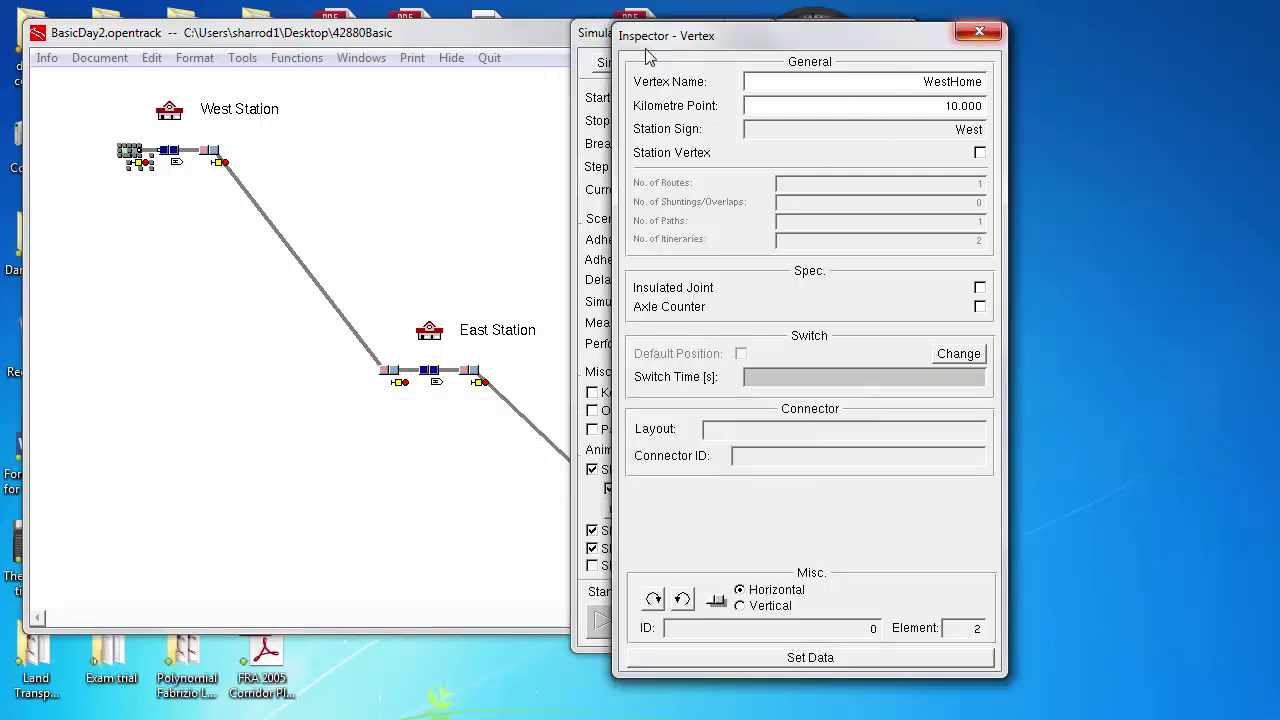
pyautogui.hotkey('ctrl', 'w')
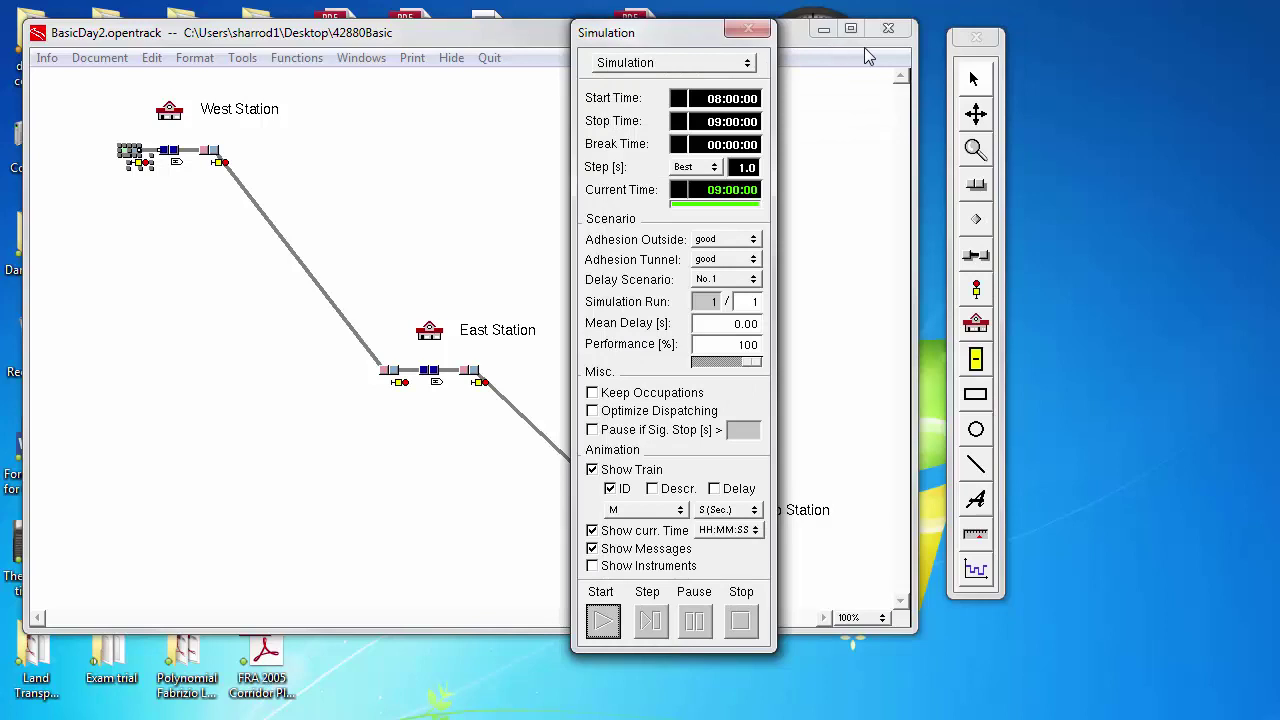
# Bring the Untitled-2 document forward and add a Speed/Distance + Stations plot of course SAStopping01.
pyautogui.moveTo(703, 33); pyautogui.dragTo(769, 55)
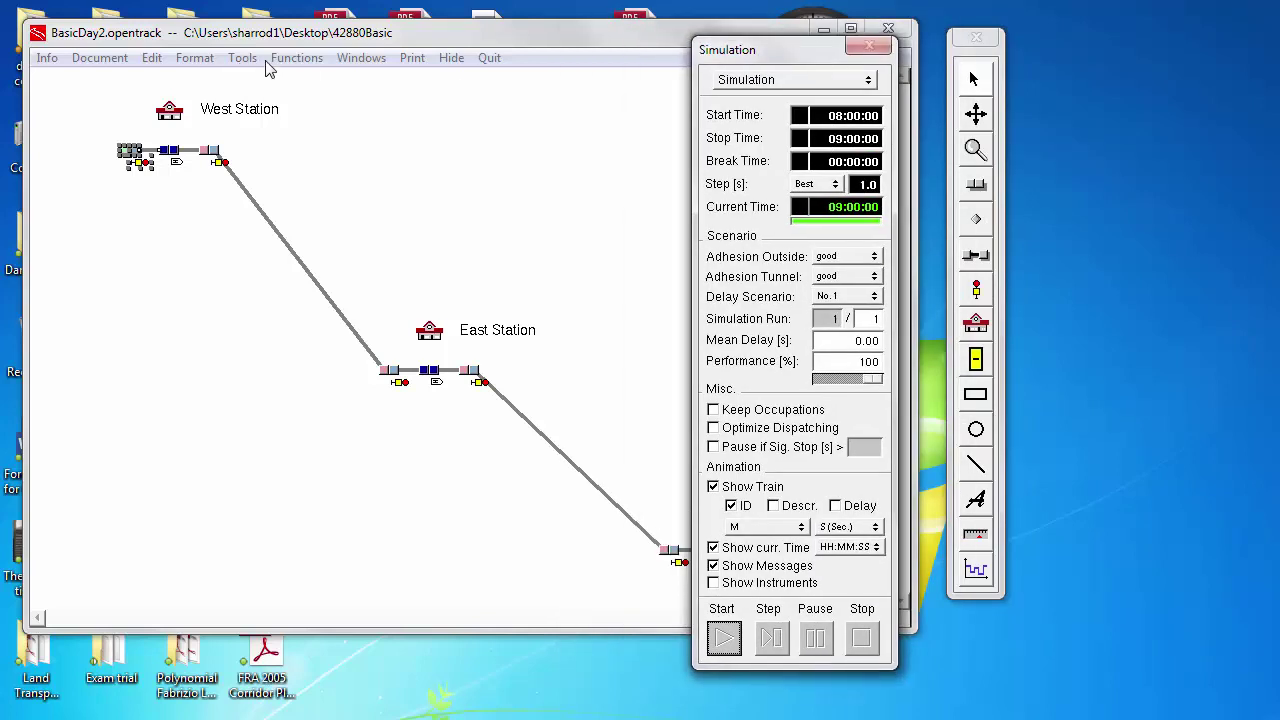
pyautogui.hotkey('alt', 'w')
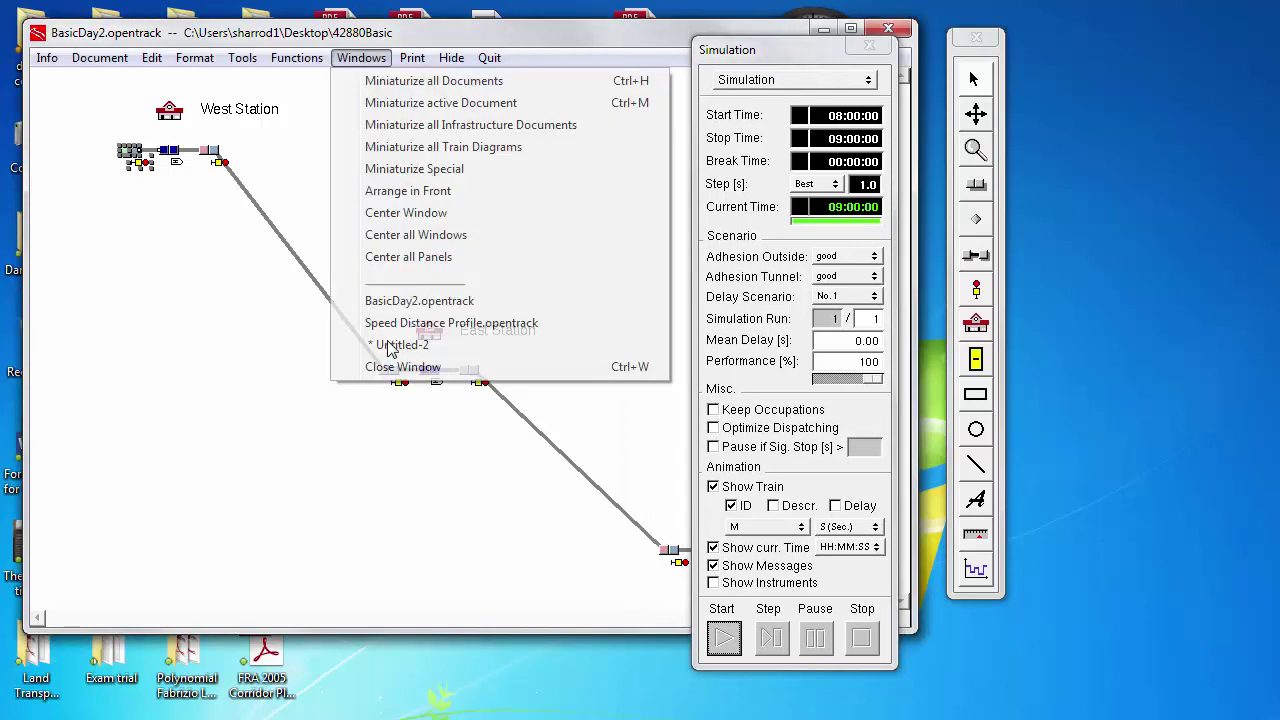
pyautogui.press('Return')
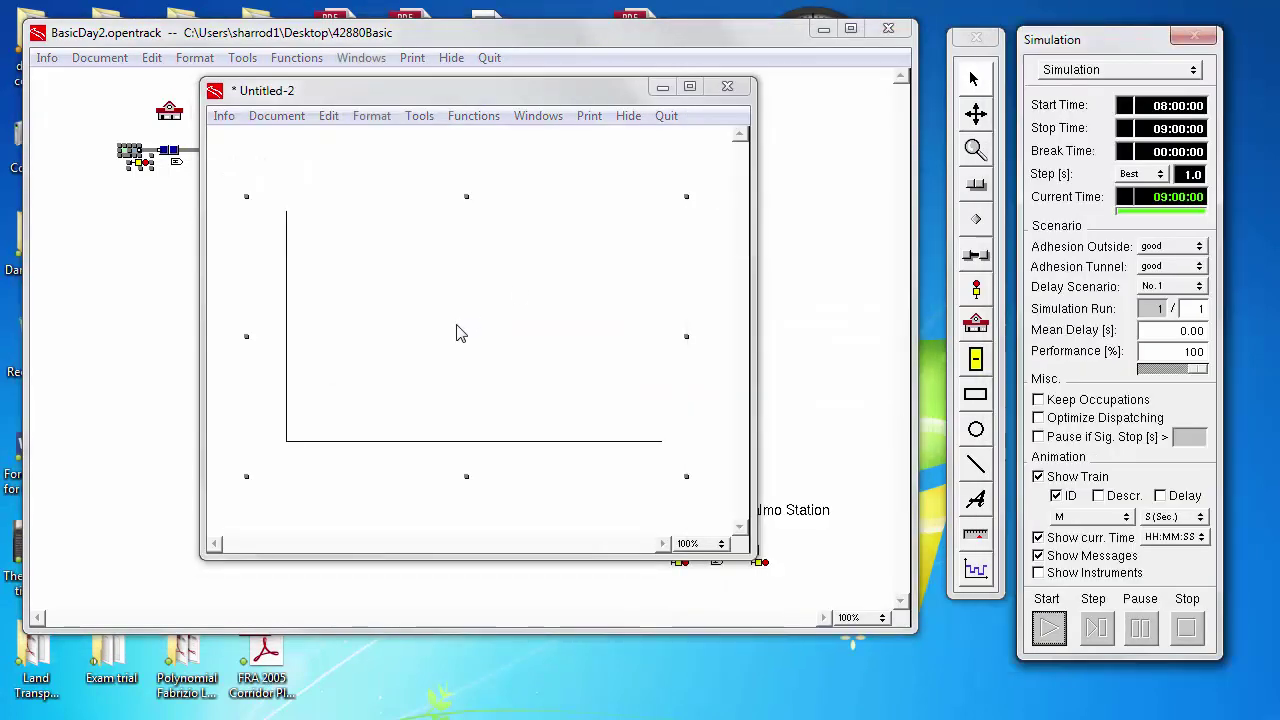
pyautogui.doubleClick(569, 279)
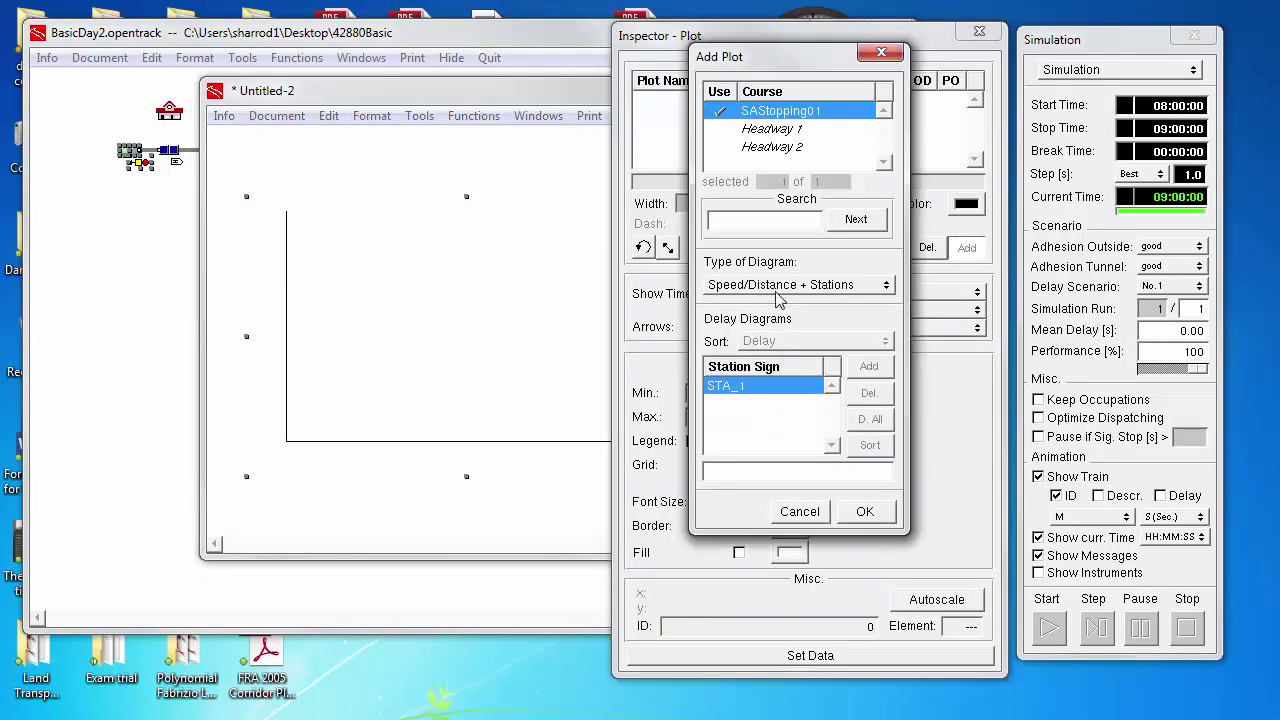
pyautogui.click(862, 512)
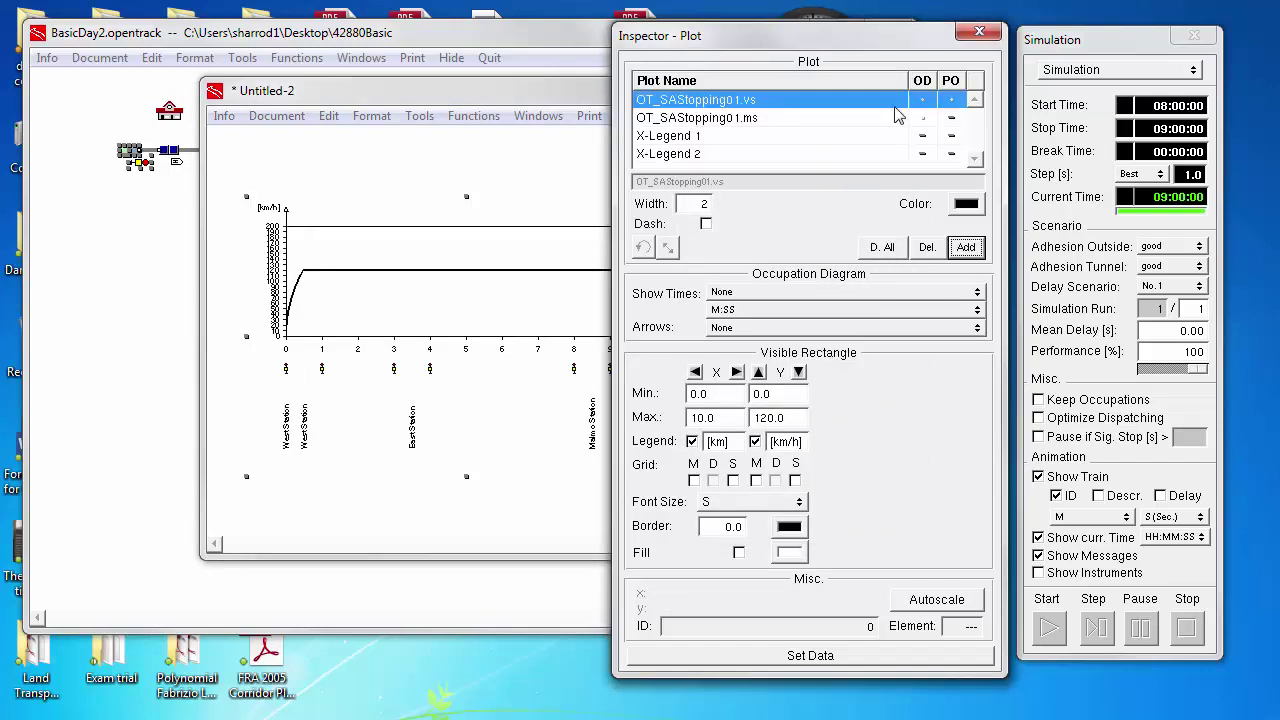
# Enable OD for the OT_SAStopping01.vs and OT_SAStopping01.ms plots, apply the data and close the plot inspector.
pyautogui.click(923, 100)
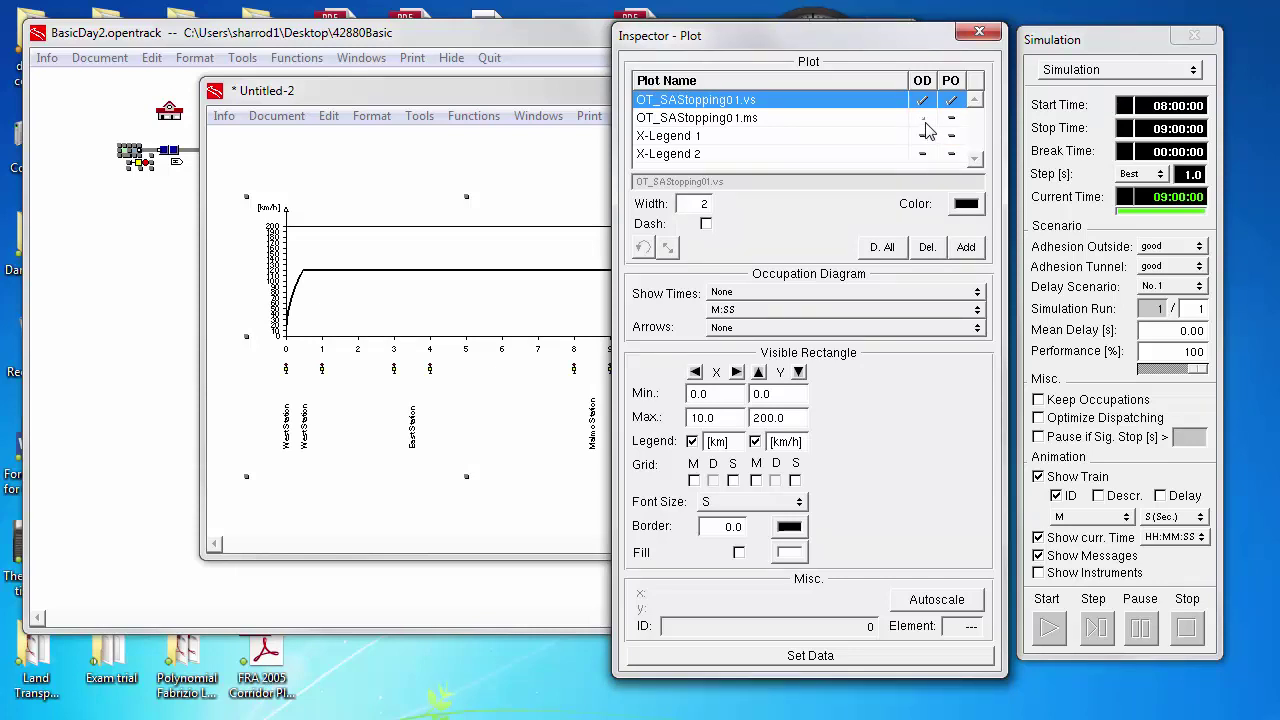
pyautogui.click(923, 120)
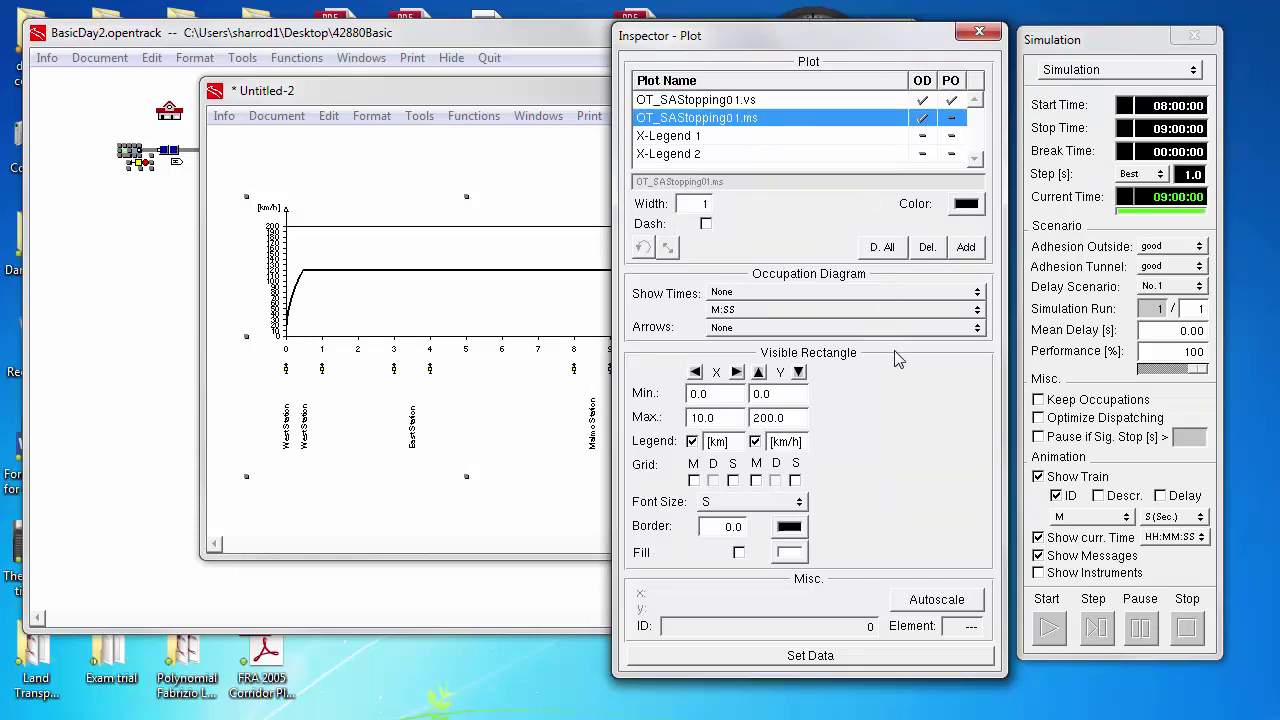
pyautogui.click(825, 659)
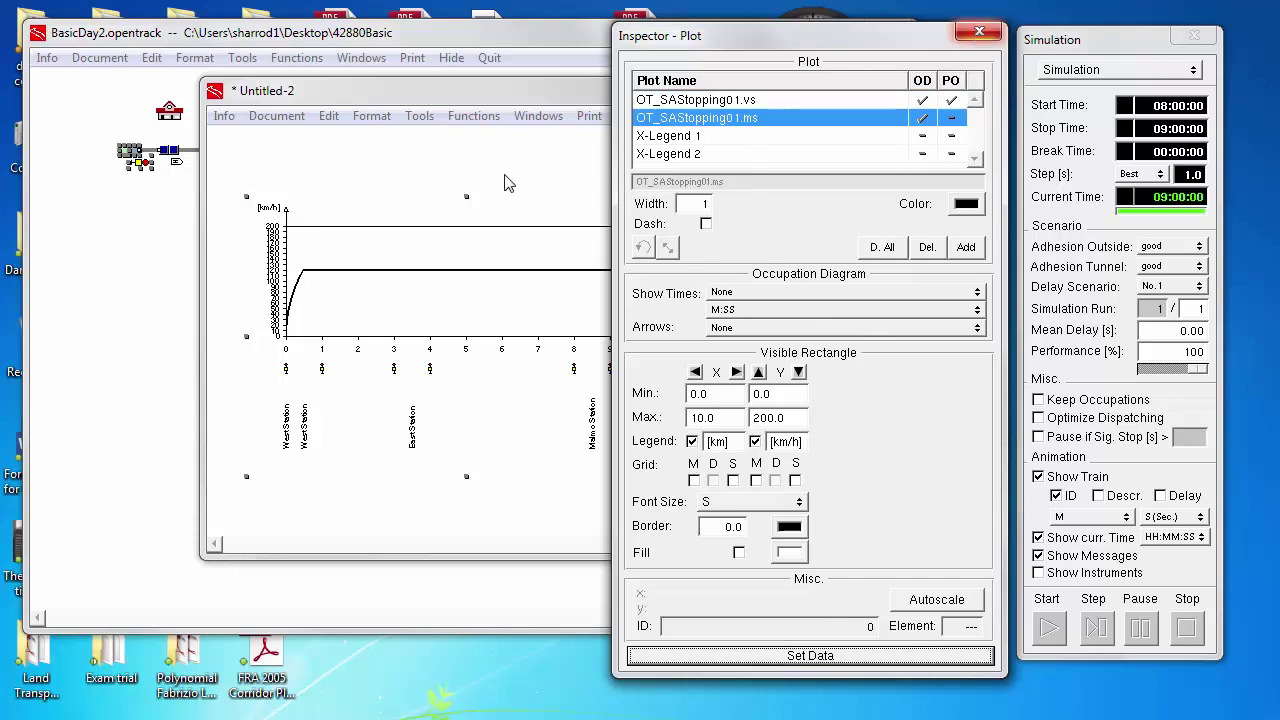
pyautogui.click(978, 35)
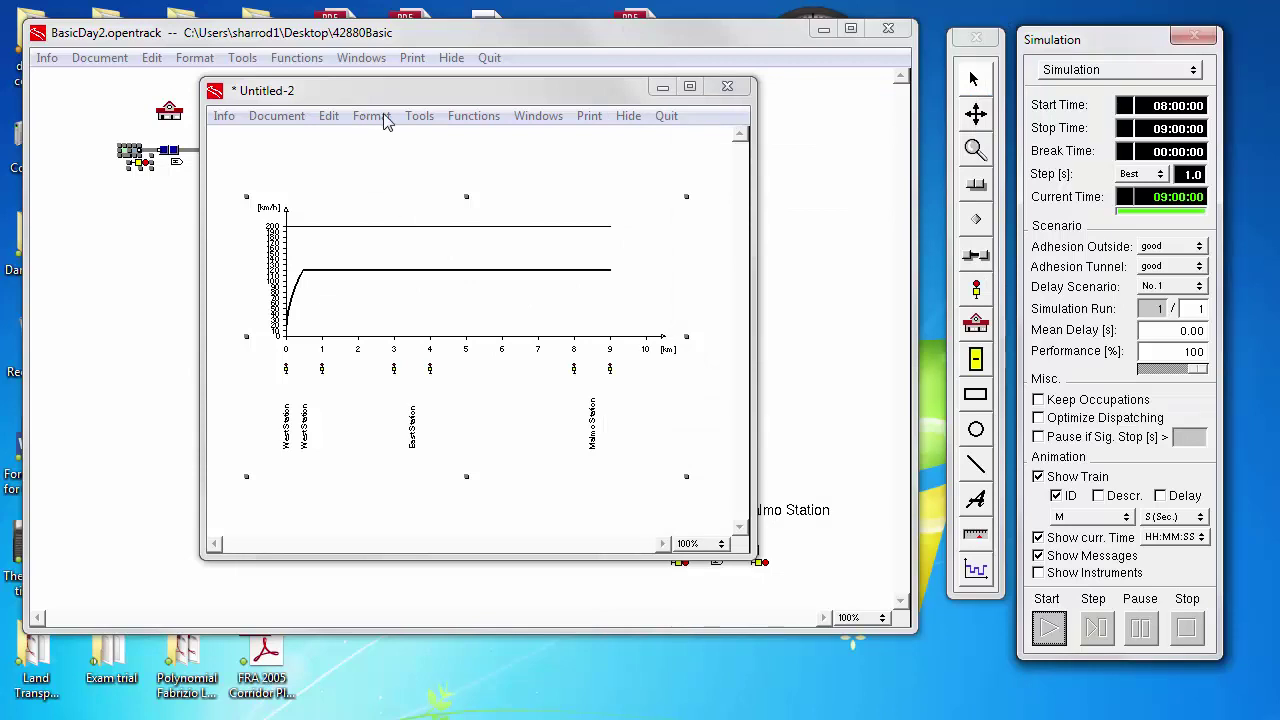
# Open the timetable, mark Malmo as a stop for course SAStopping01 and save the timetable database.
pyautogui.click(419, 118)
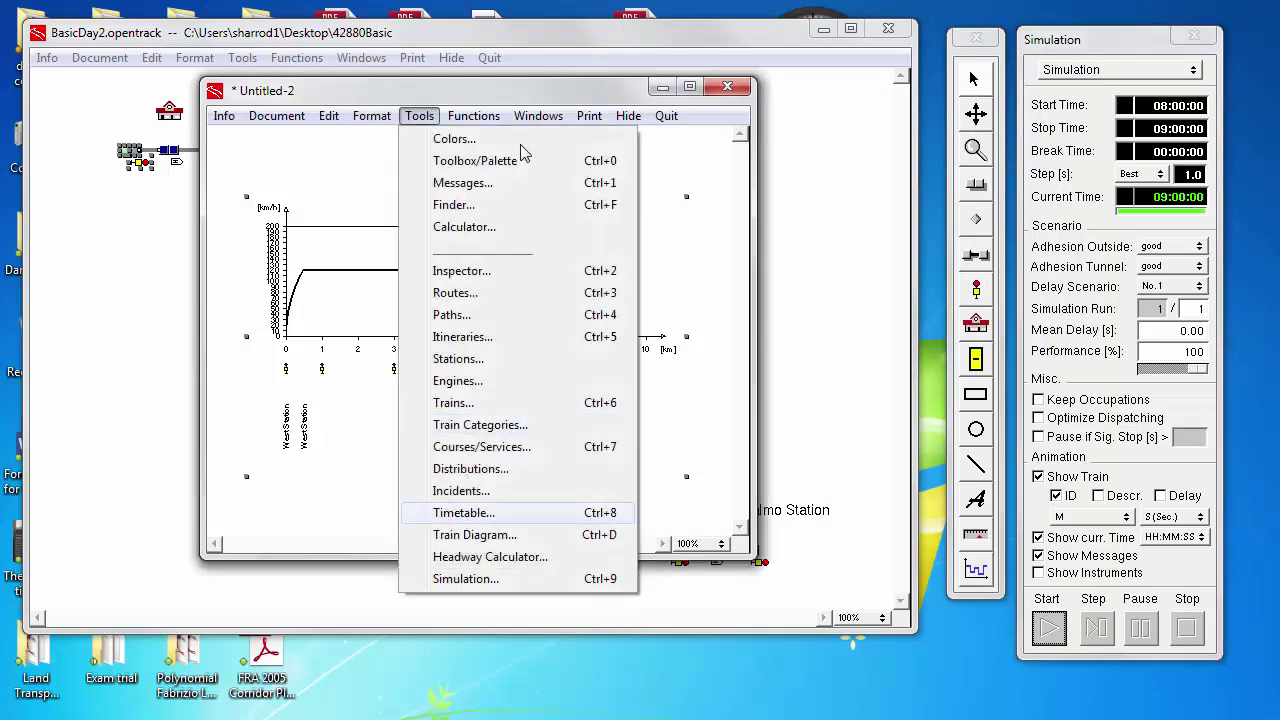
pyautogui.click(463, 513)
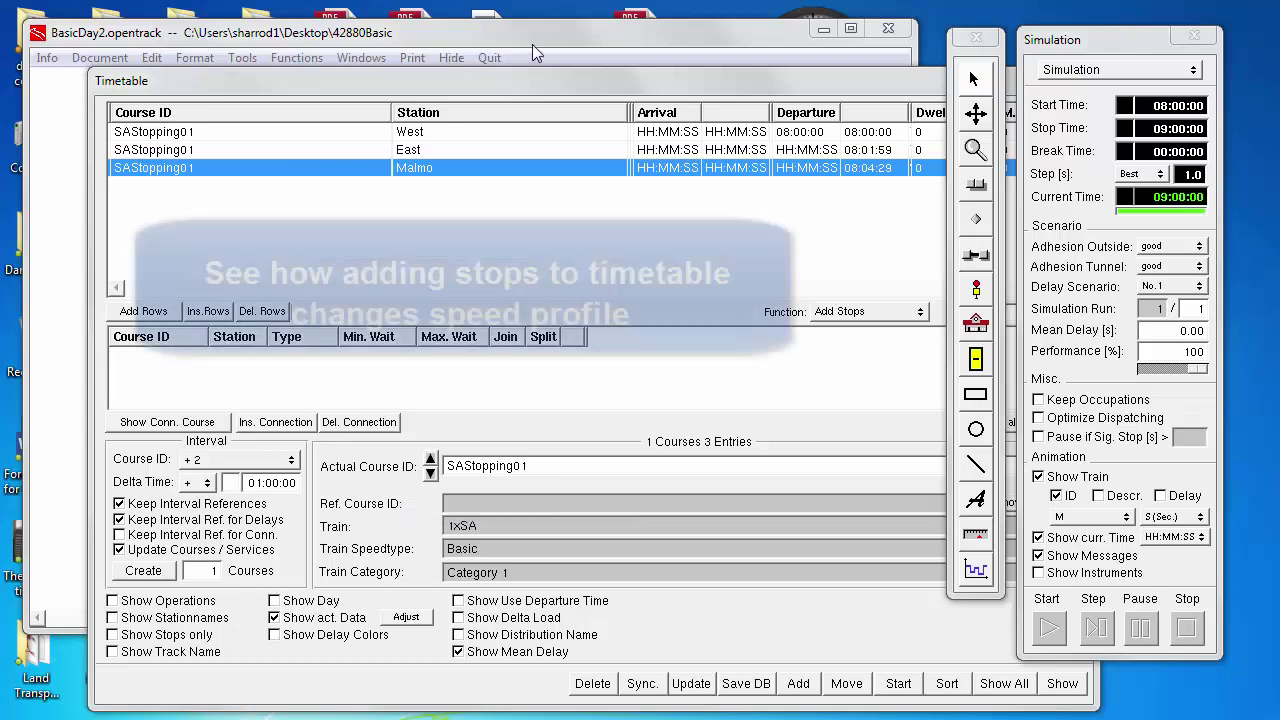
pyautogui.moveTo(397, 84); pyautogui.dragTo(379, 48)
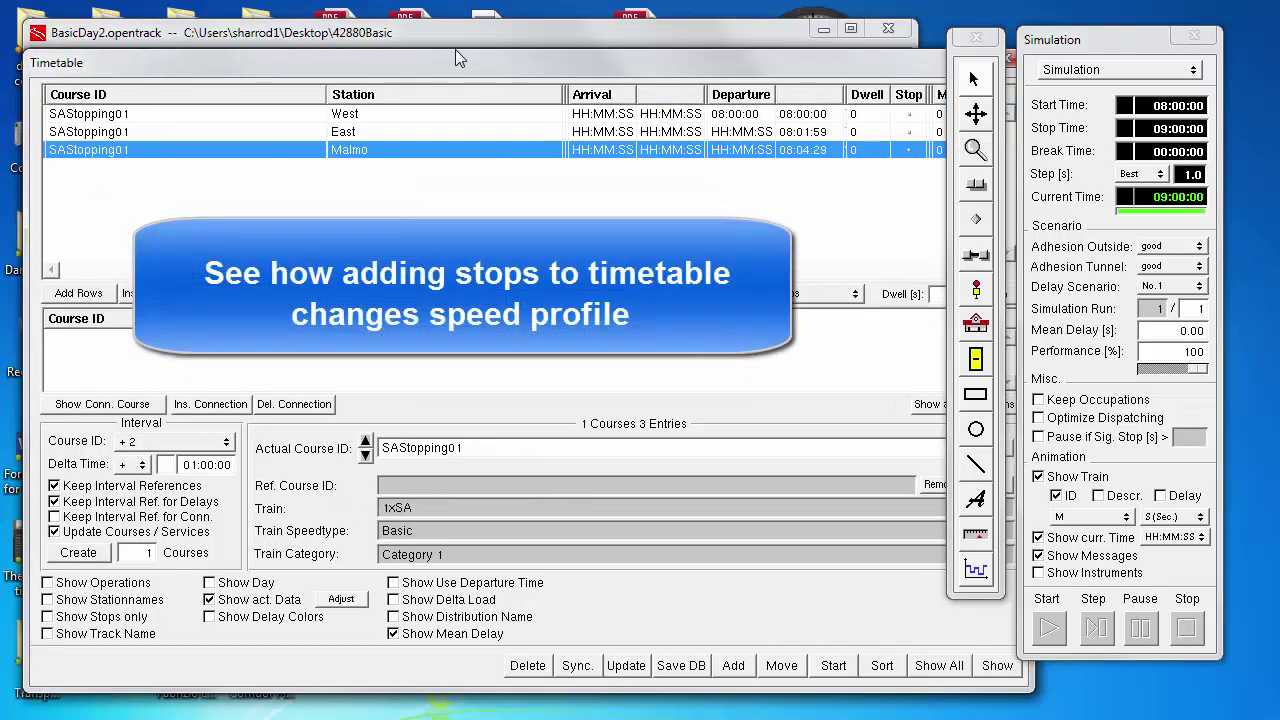
pyautogui.moveTo(455, 49); pyautogui.dragTo(476, 27)
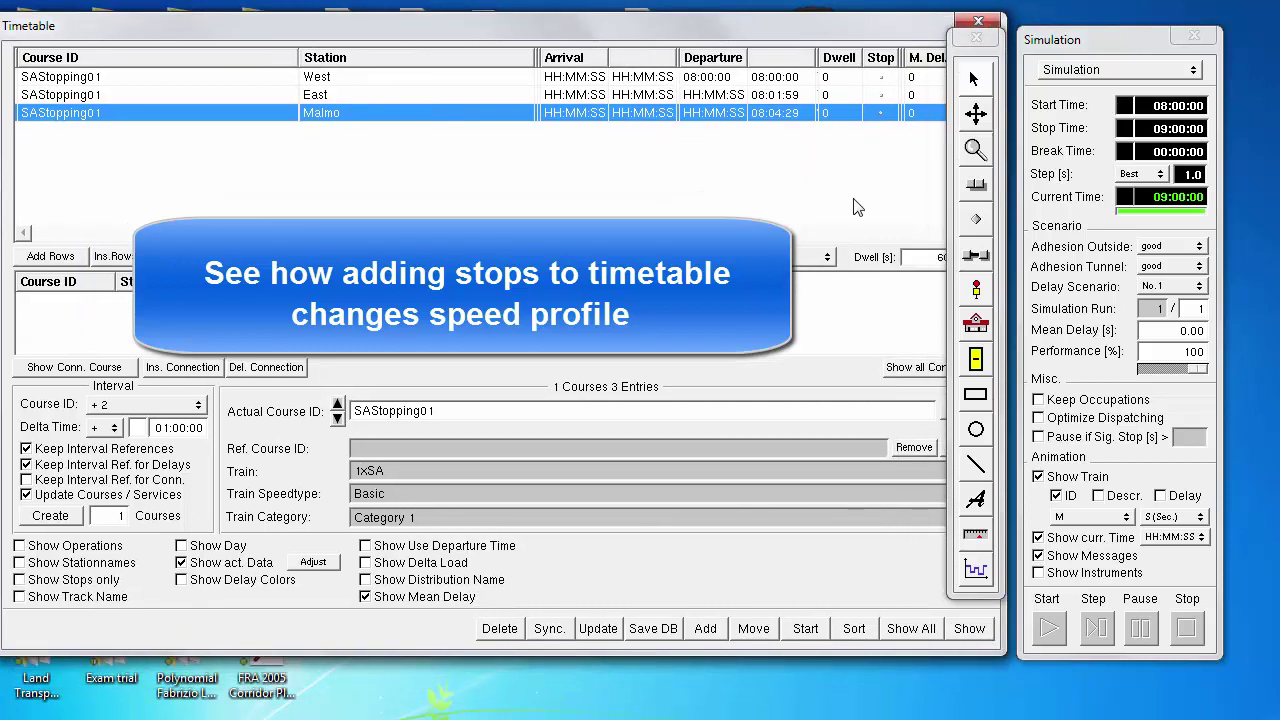
pyautogui.click(885, 116)
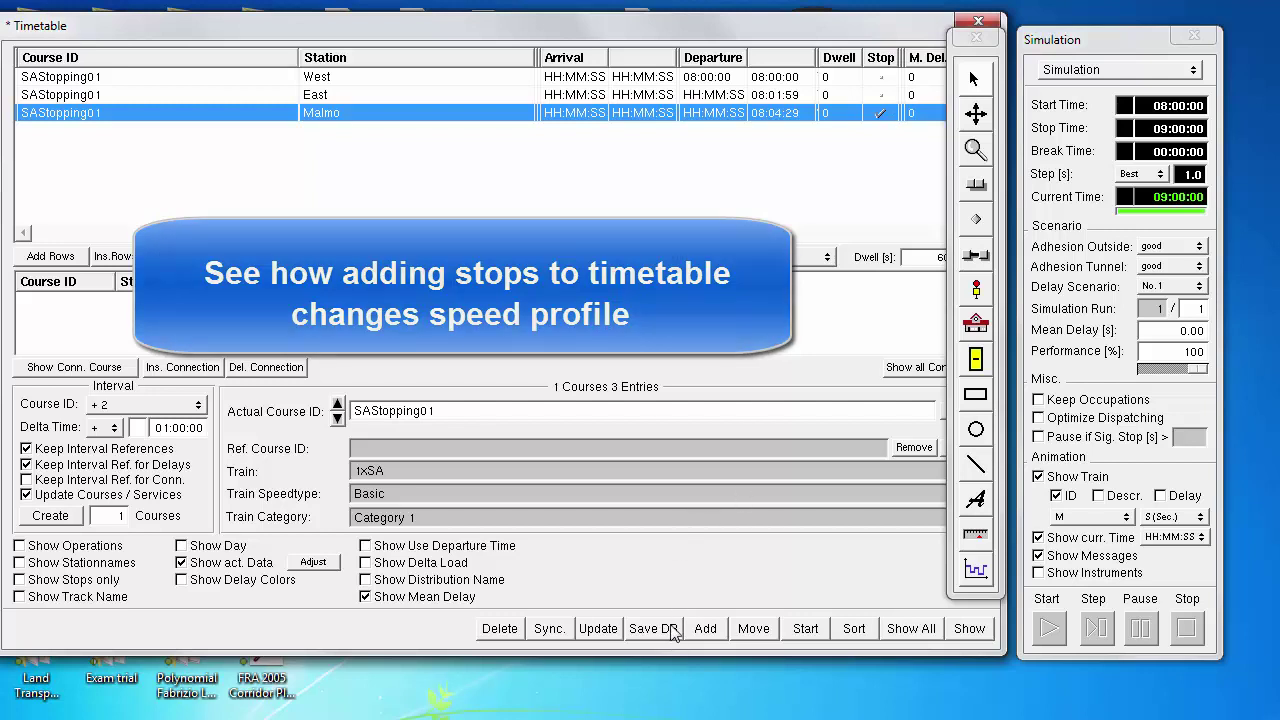
pyautogui.click(672, 630)
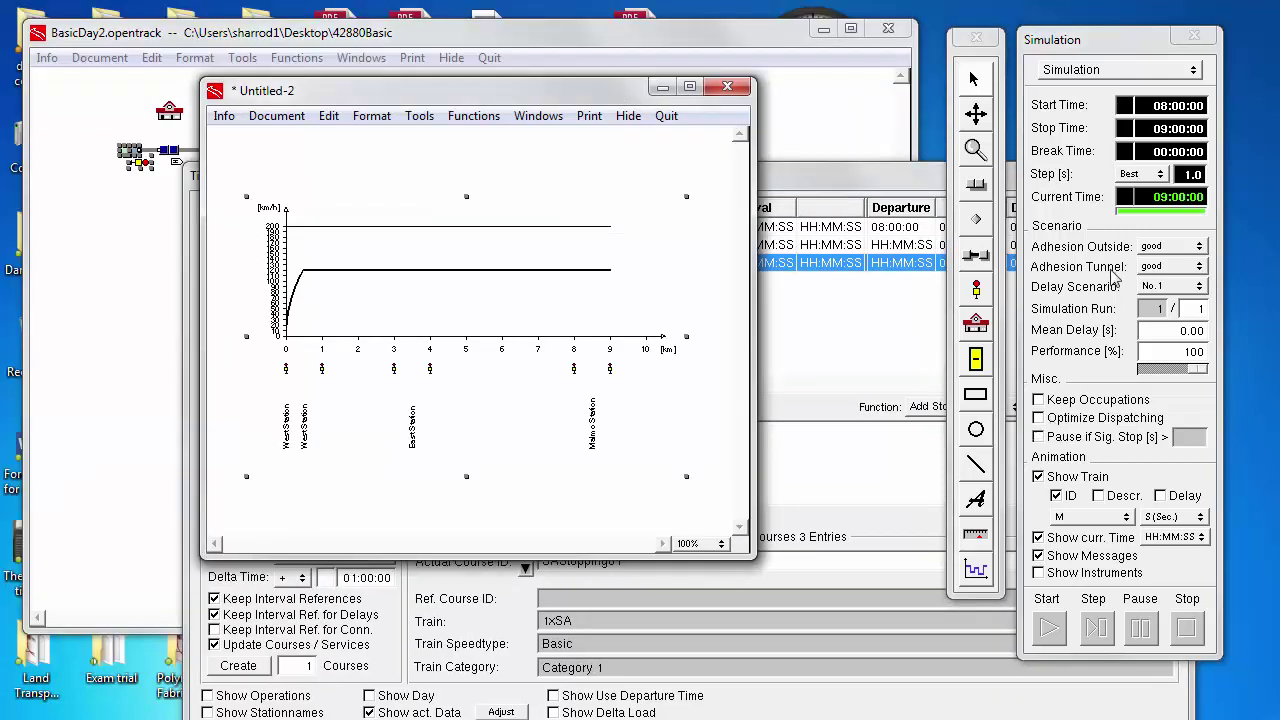
# Run the simulation with the Malmo stop and close the message log to reveal the updated speed profile.
pyautogui.click(1049, 630)
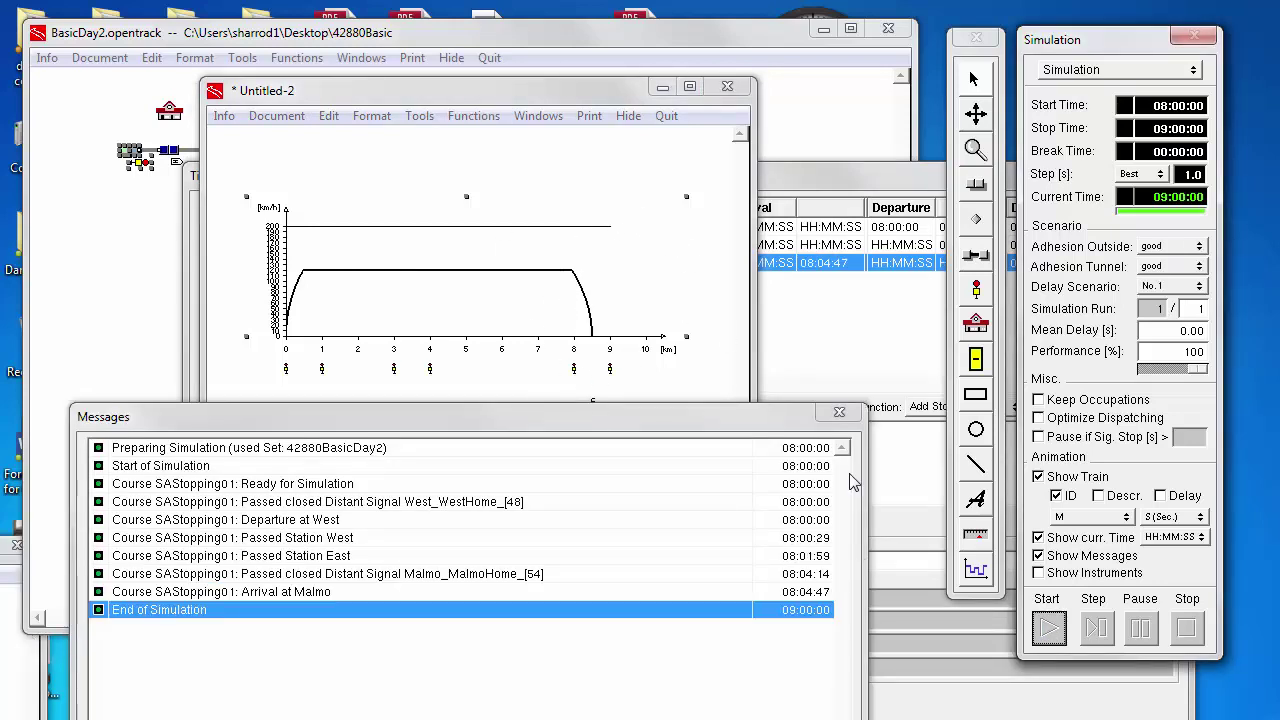
pyautogui.click(838, 414)
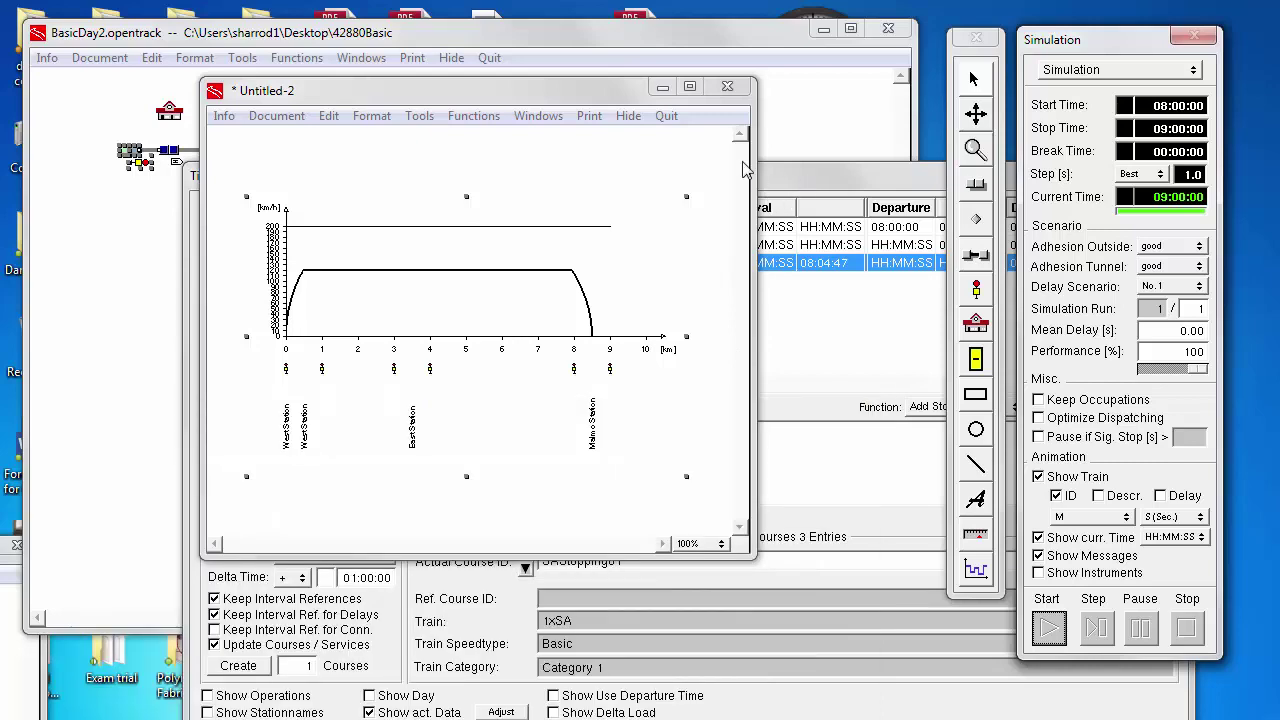
# Mark East as a stop for course SAStopping01 in the timetable and save the timetable database.
pyautogui.moveTo(743, 161); pyautogui.dragTo(634, 76)
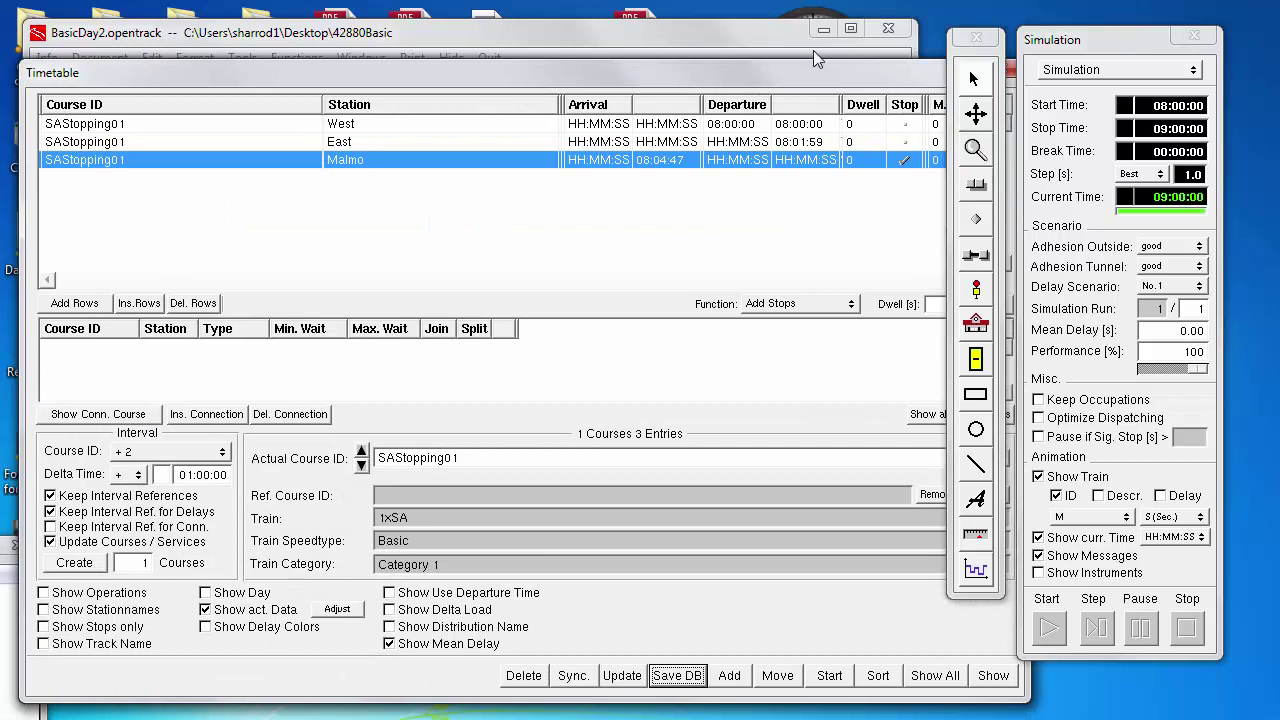
pyautogui.click(903, 142)
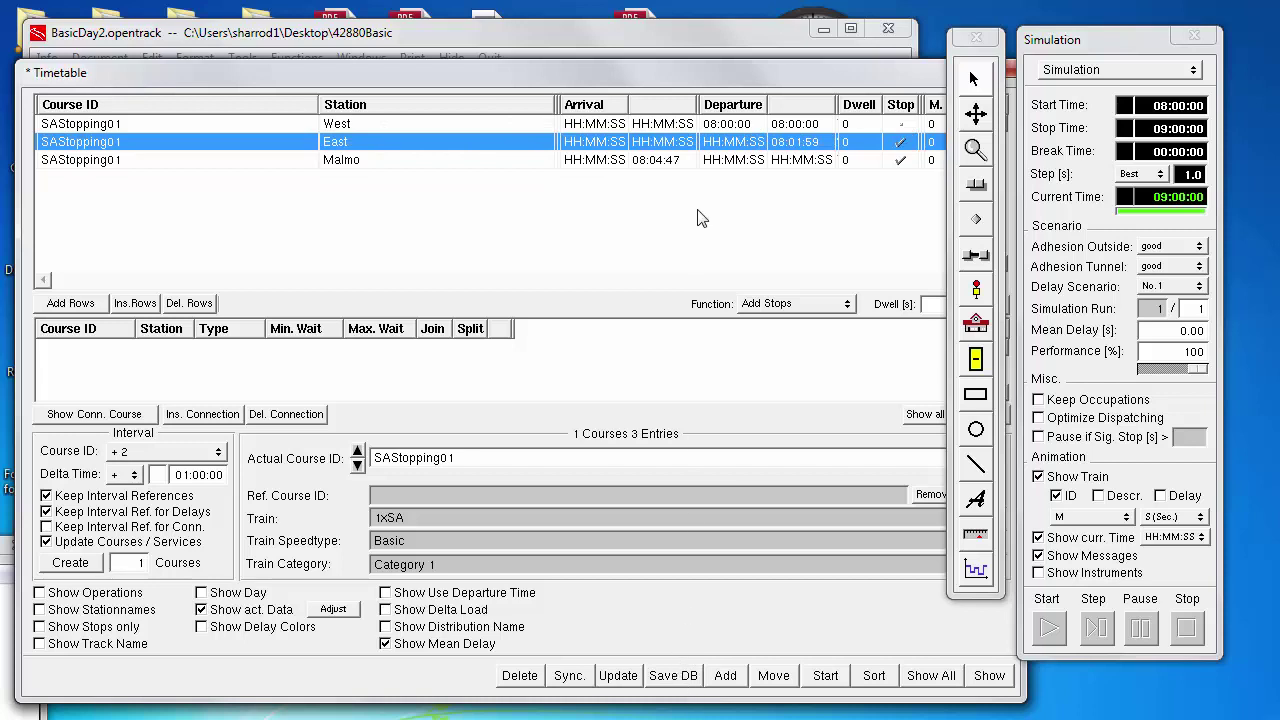
pyautogui.moveTo(750, 74); pyautogui.dragTo(812, 124)
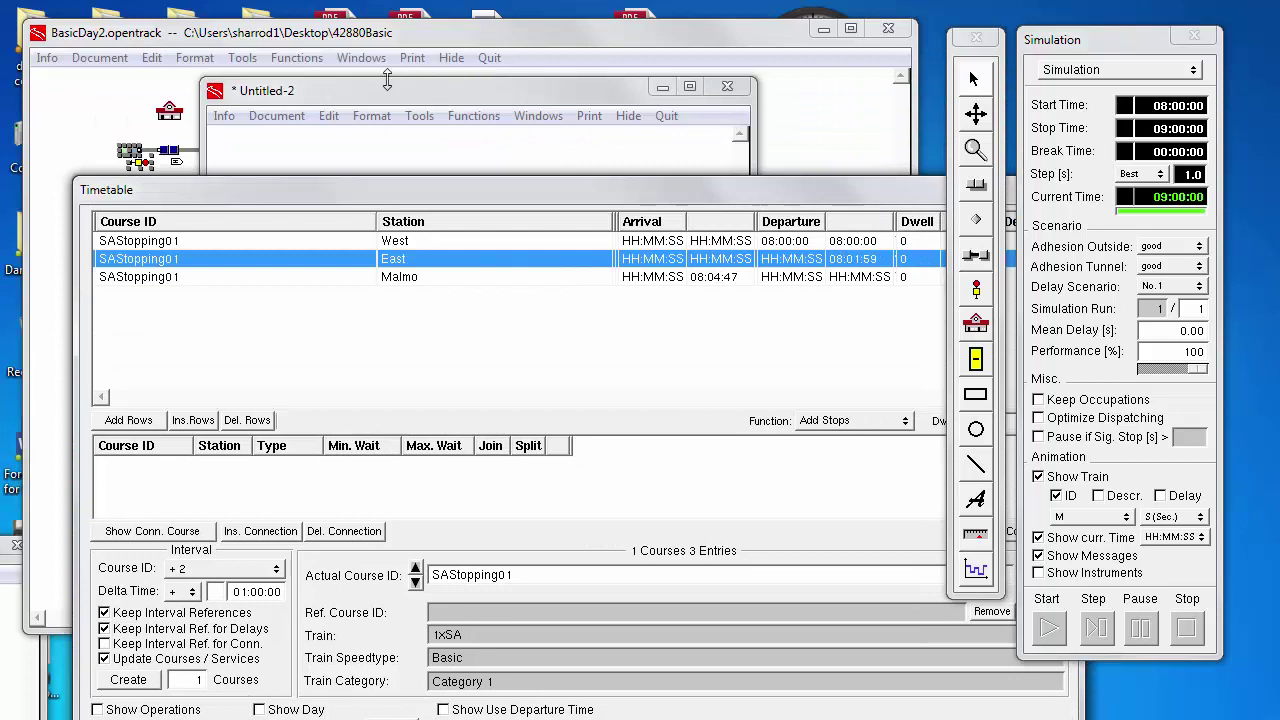
# Bring the plot forward, run the simulation with the East stop, review its speed profile and messages, and close the message log.
pyautogui.click(481, 170)
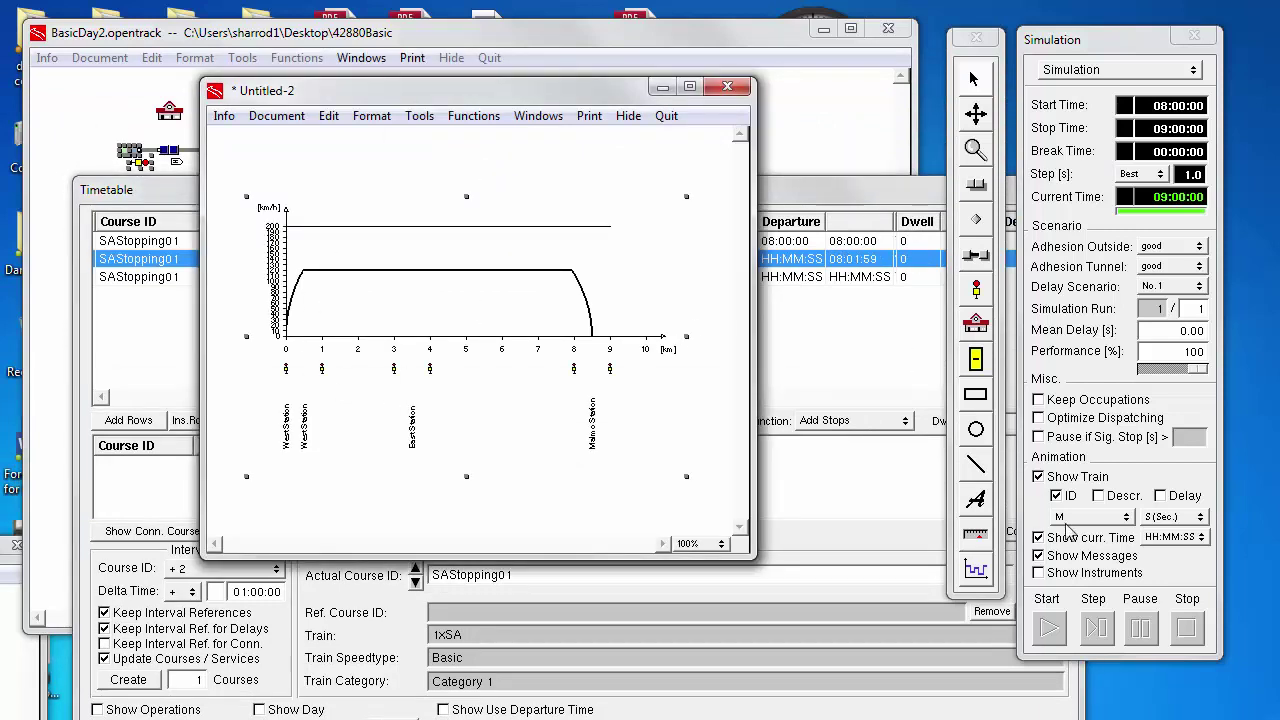
pyautogui.click(1050, 630)
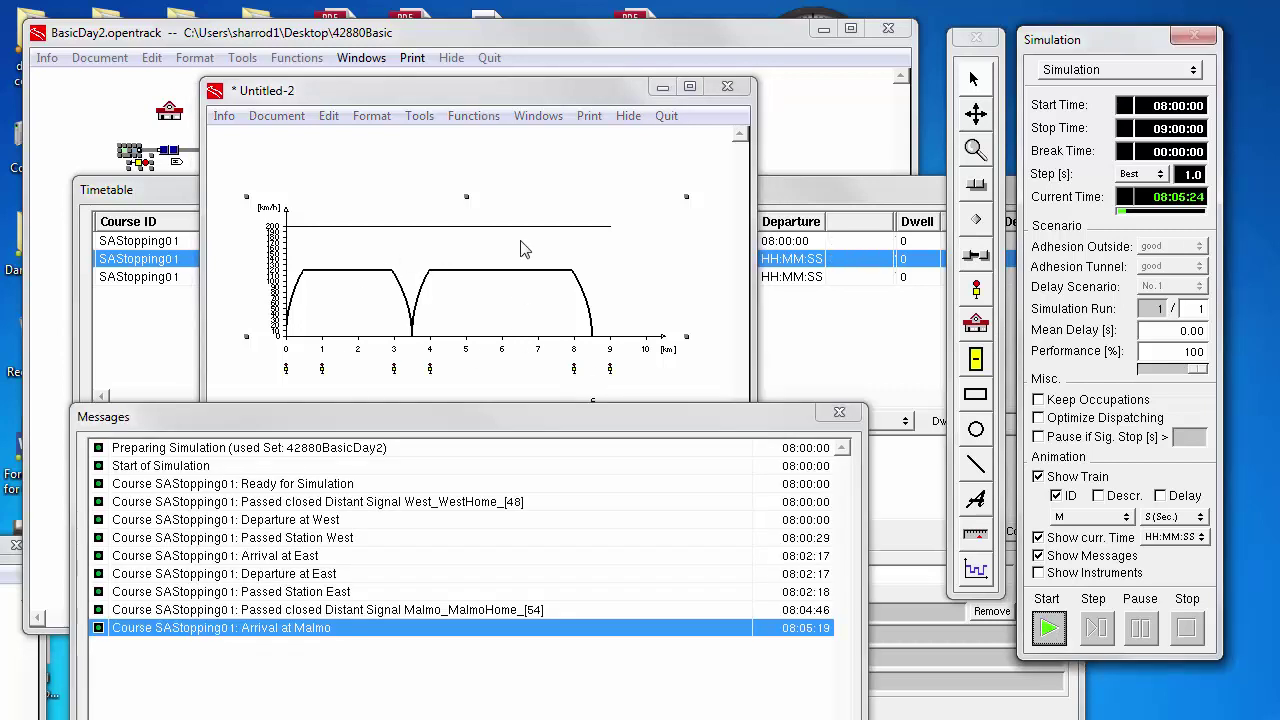
pyautogui.click(420, 257)
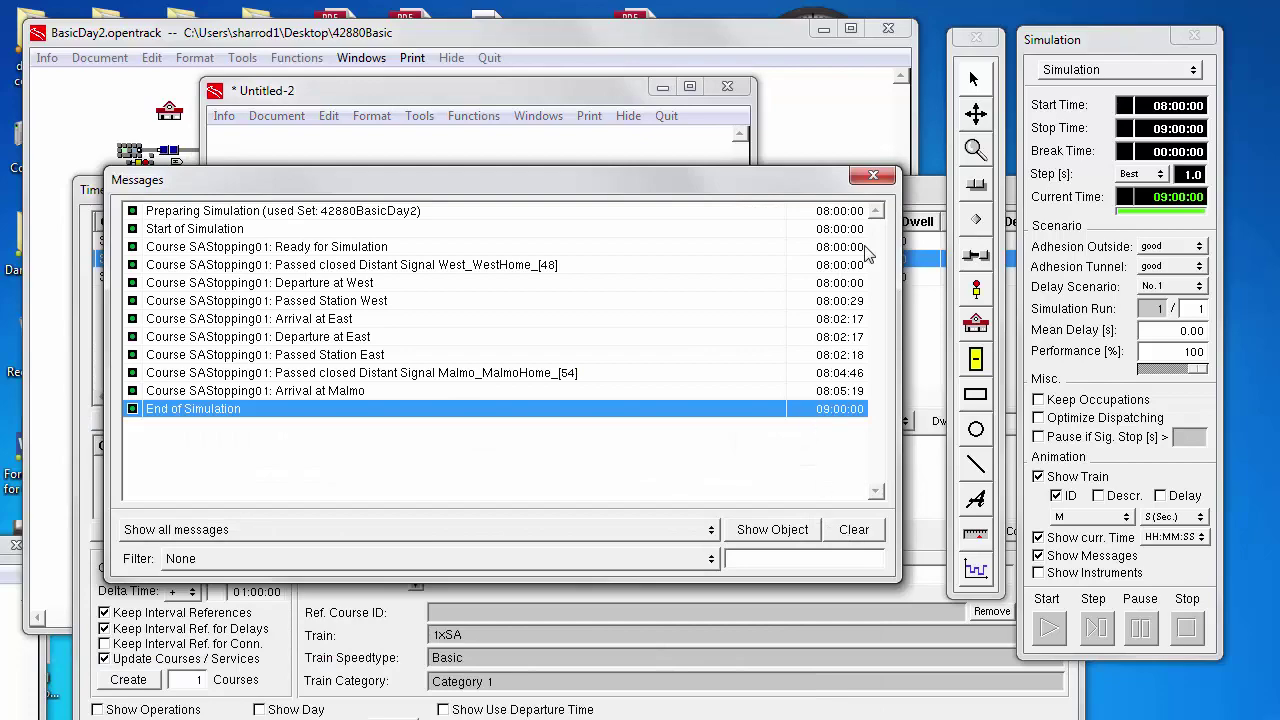
pyautogui.click(865, 178)
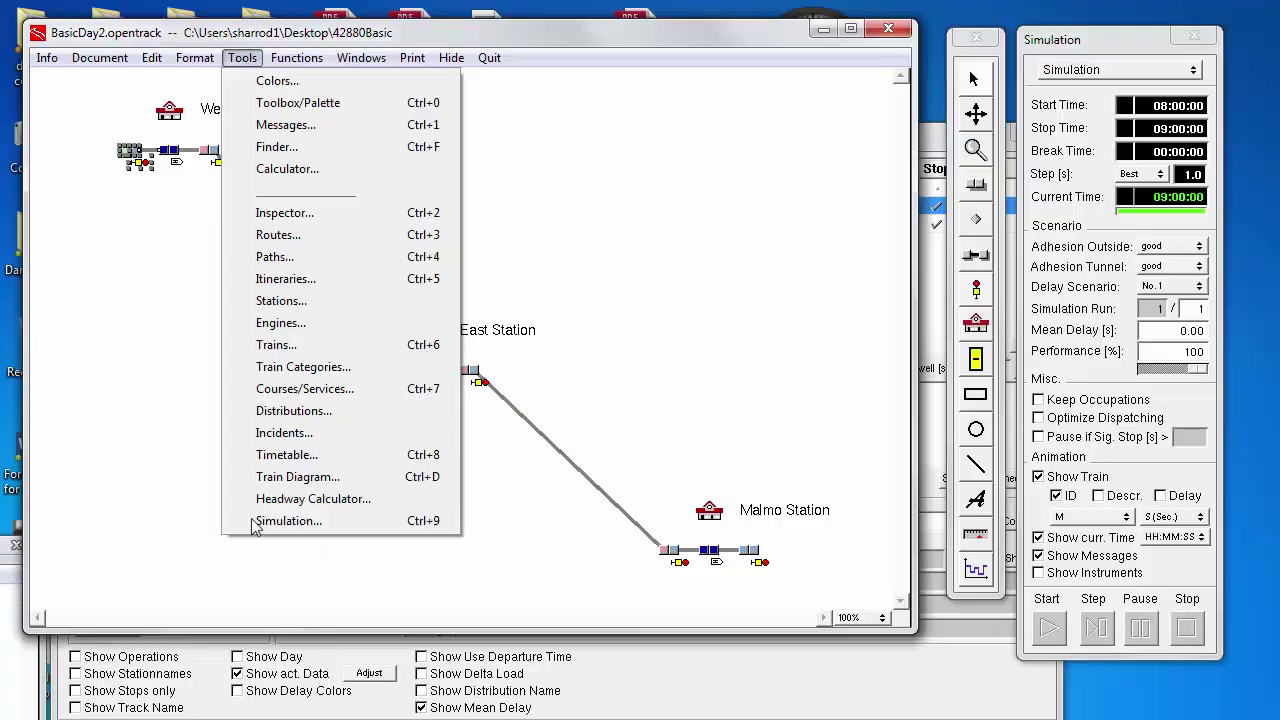
# Open the corridor browser for a new train diagram and examine the station sequences available from East, West and Malmo.
pyautogui.click(288, 478)
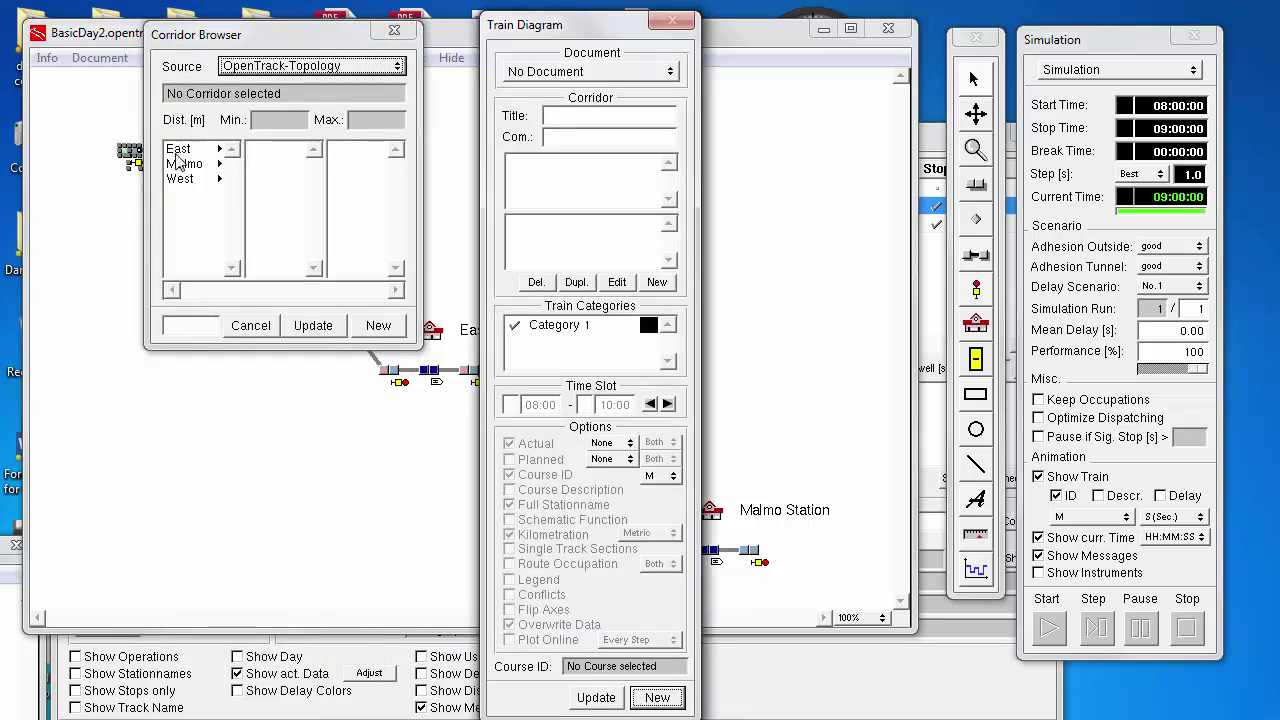
pyautogui.click(178, 150)
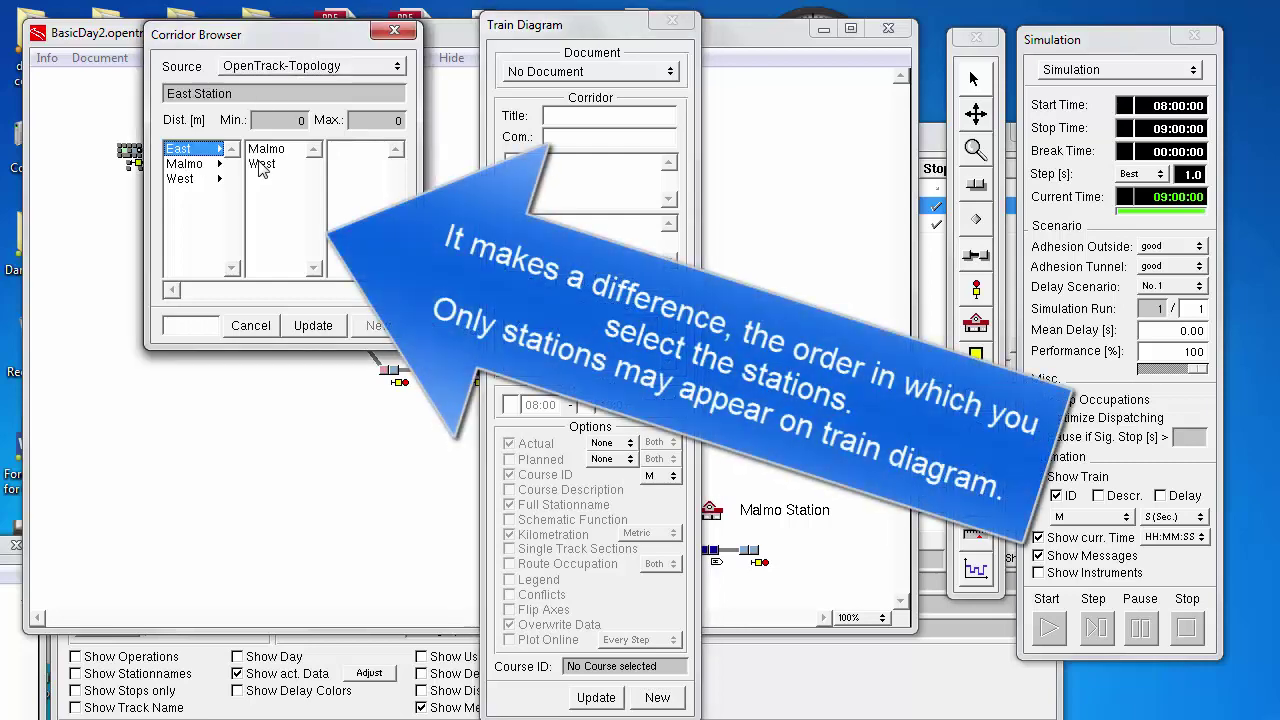
pyautogui.click(260, 166)
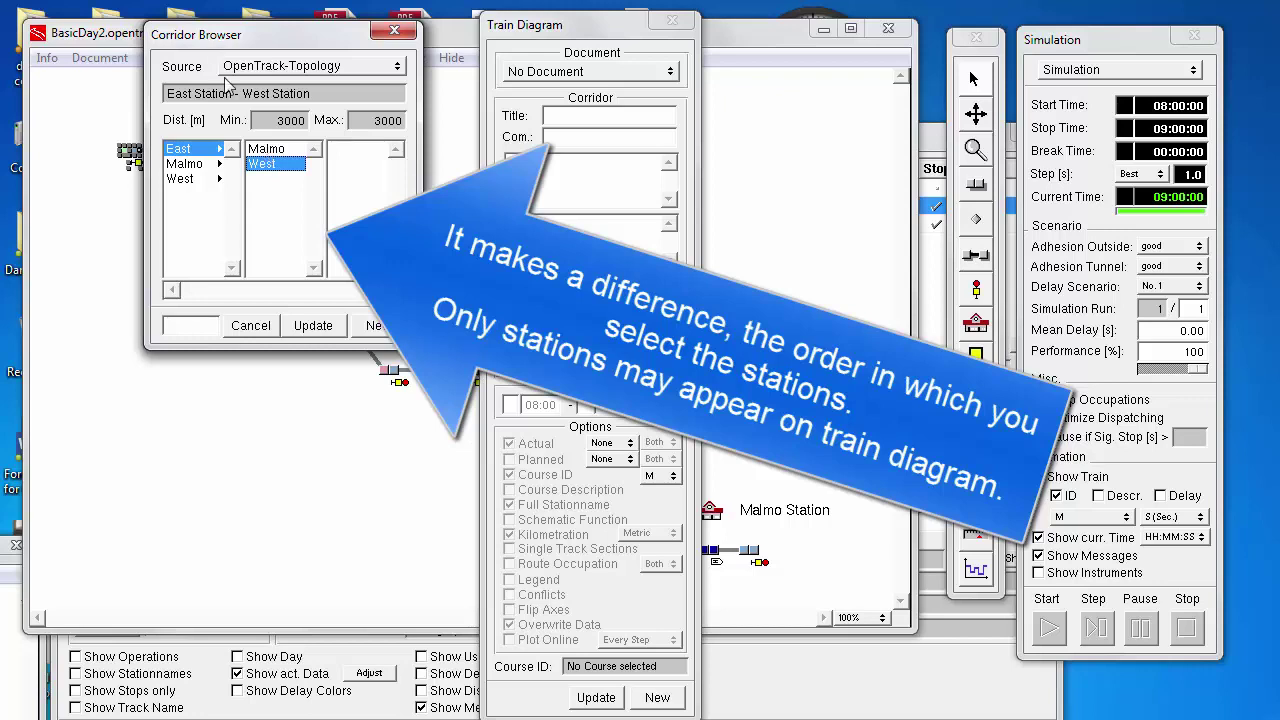
pyautogui.click(266, 148)
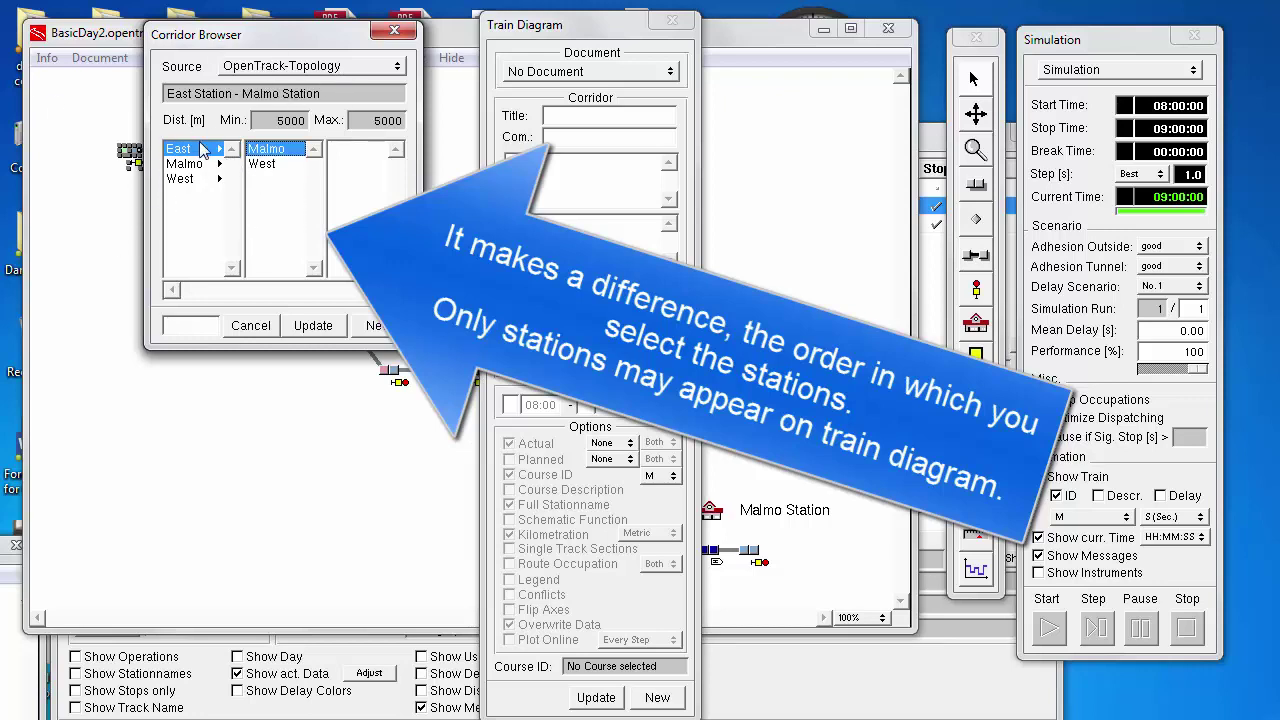
pyautogui.click(204, 182)
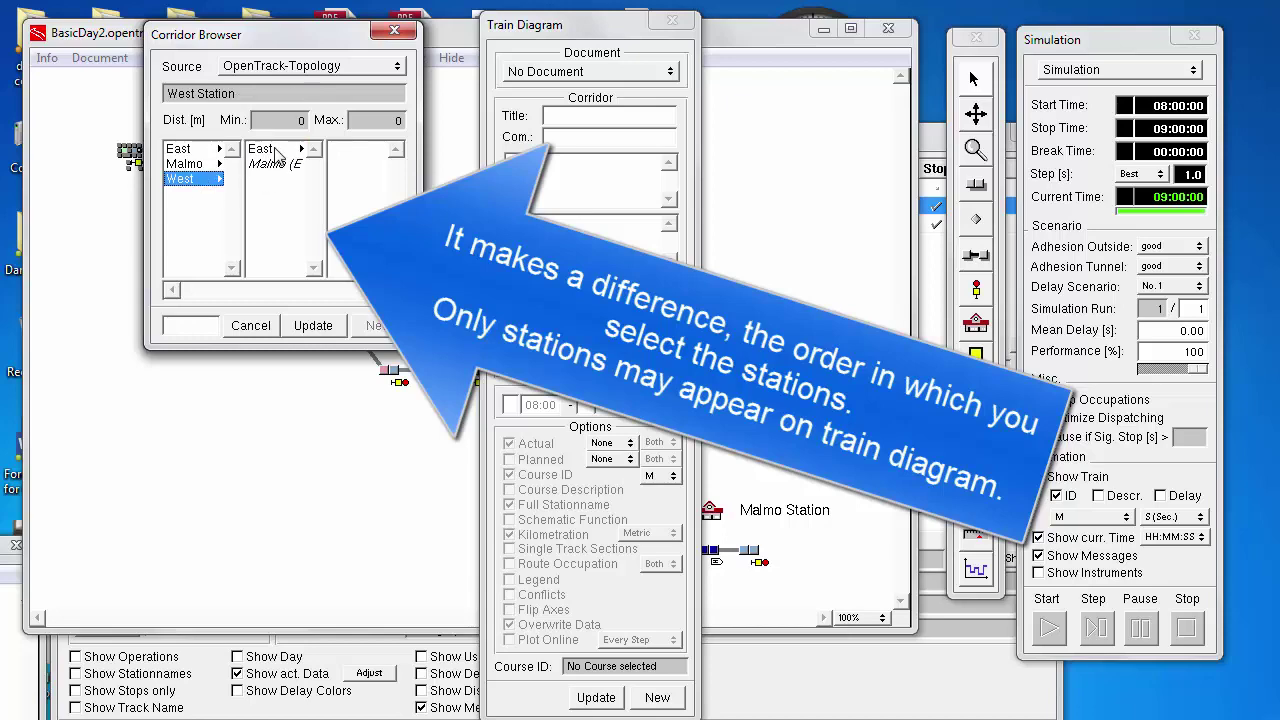
pyautogui.click(262, 148)
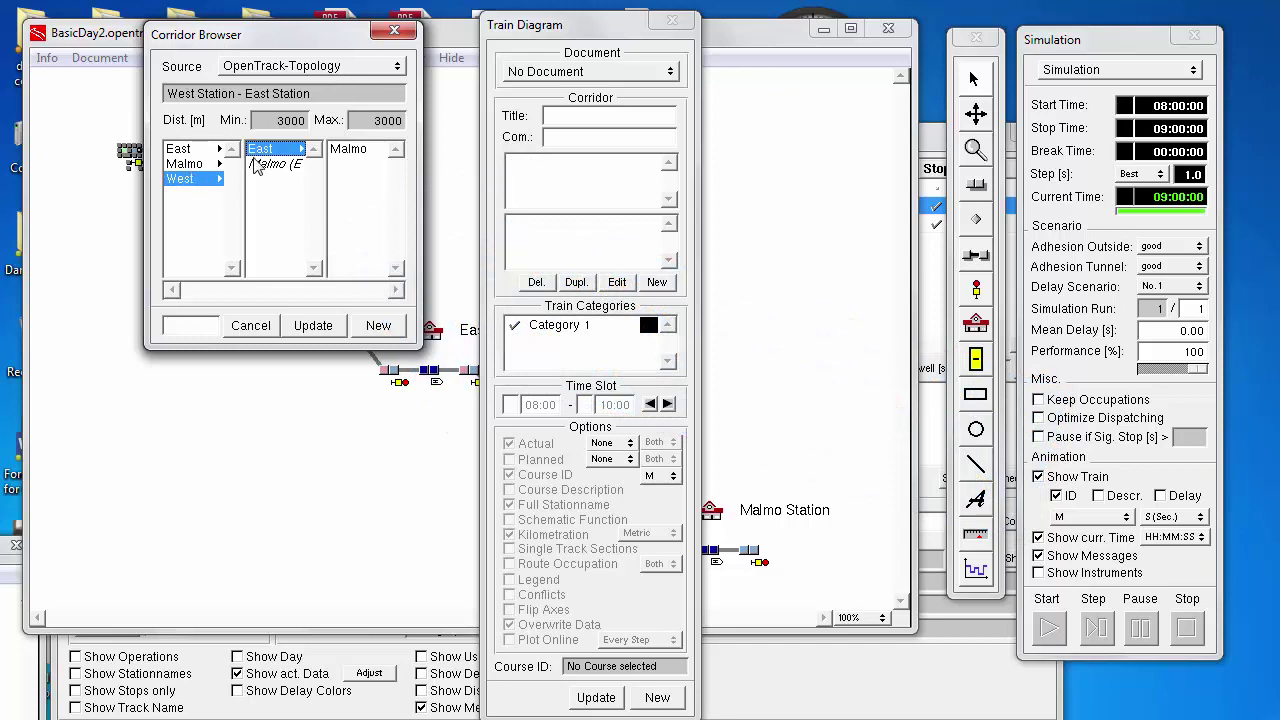
pyautogui.click(184, 163)
pyautogui.click(260, 148)
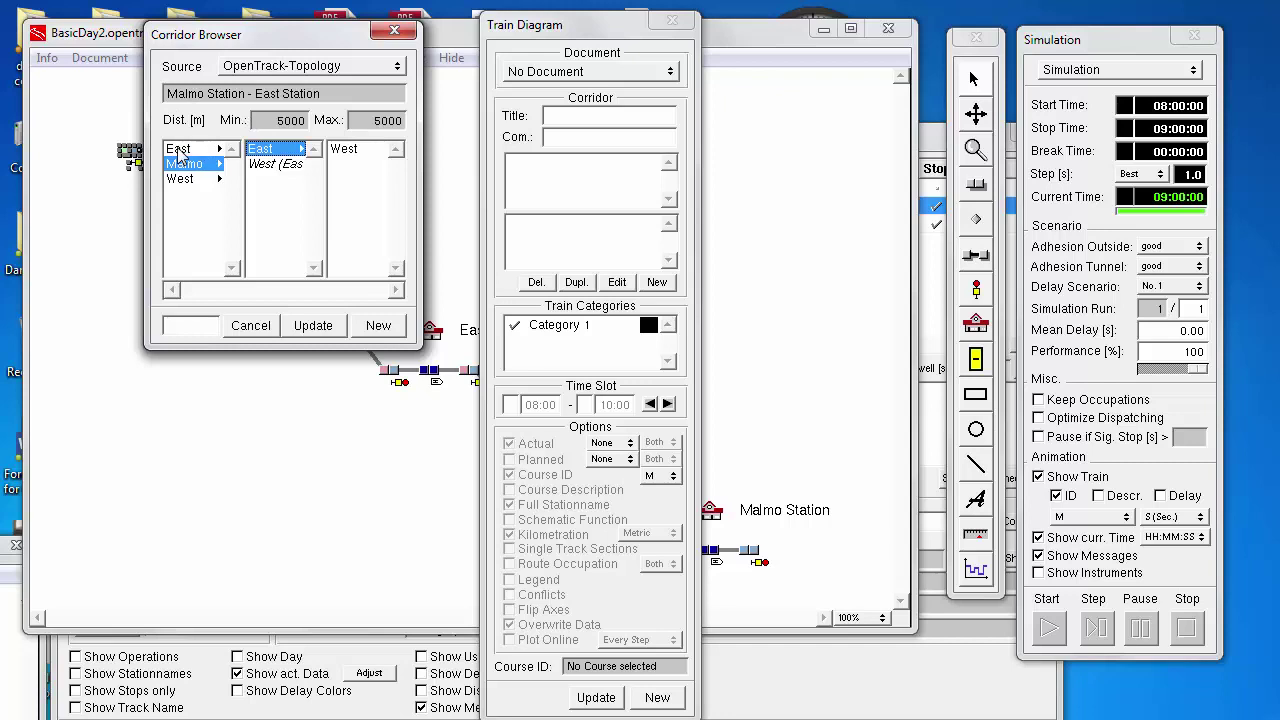
pyautogui.click(180, 150)
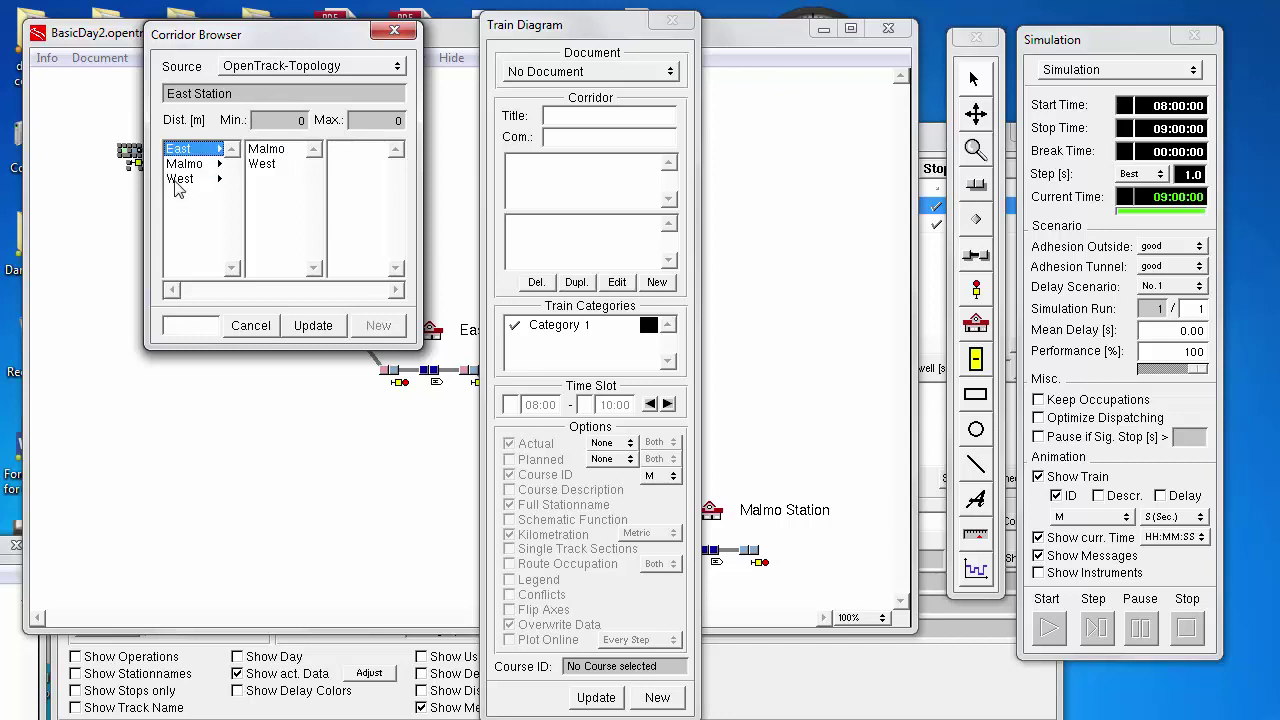
# Create a new train diagram corridor running from West through East to Malmo.
pyautogui.click(177, 182)
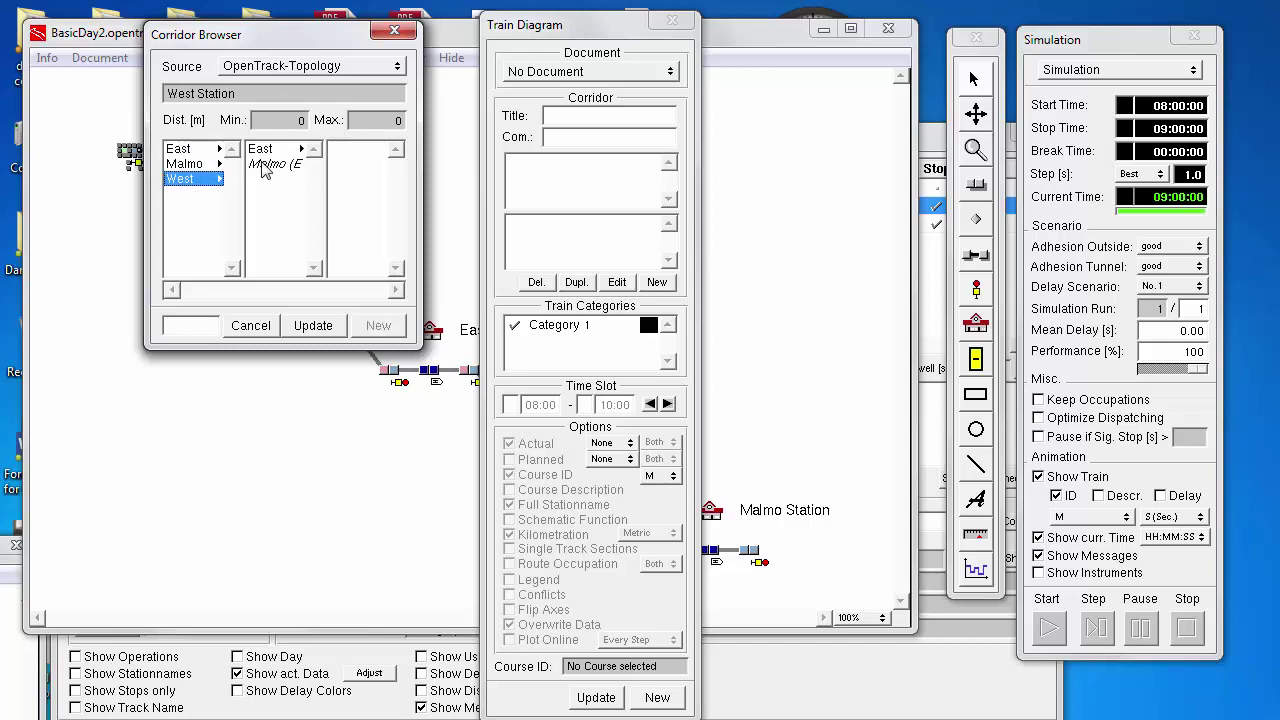
pyautogui.click(266, 165)
pyautogui.click(254, 148)
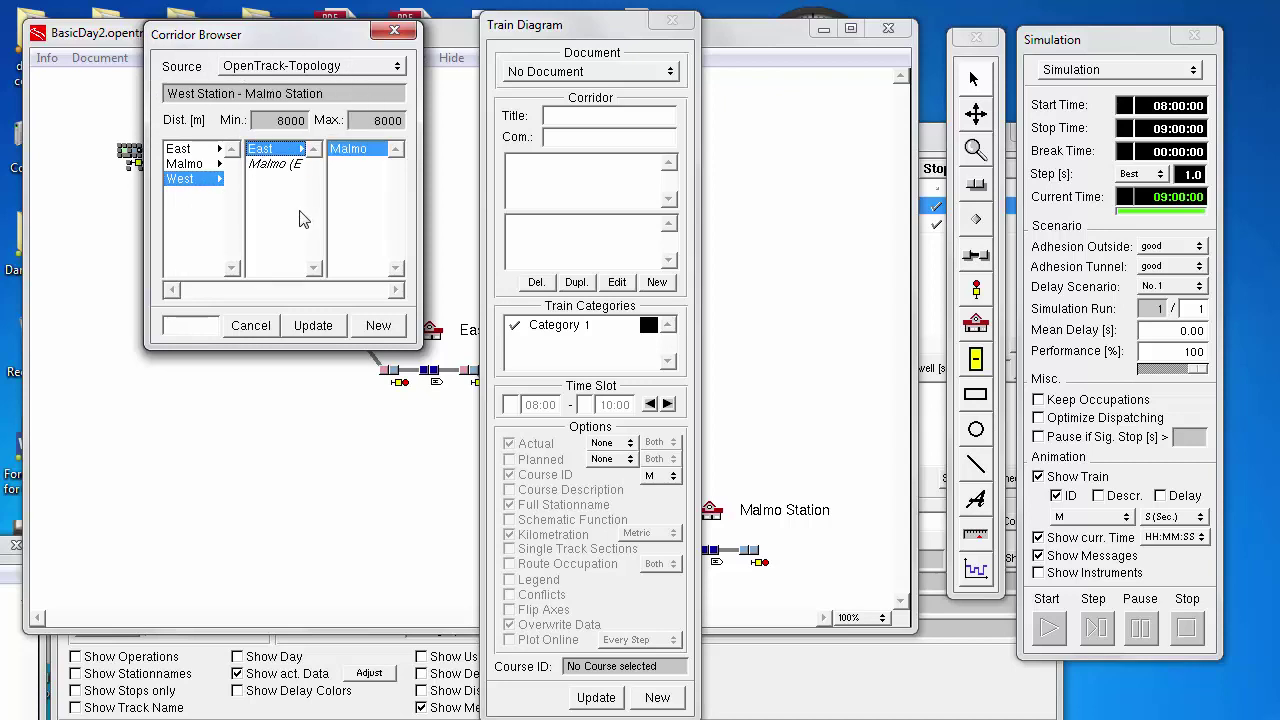
pyautogui.click(377, 326)
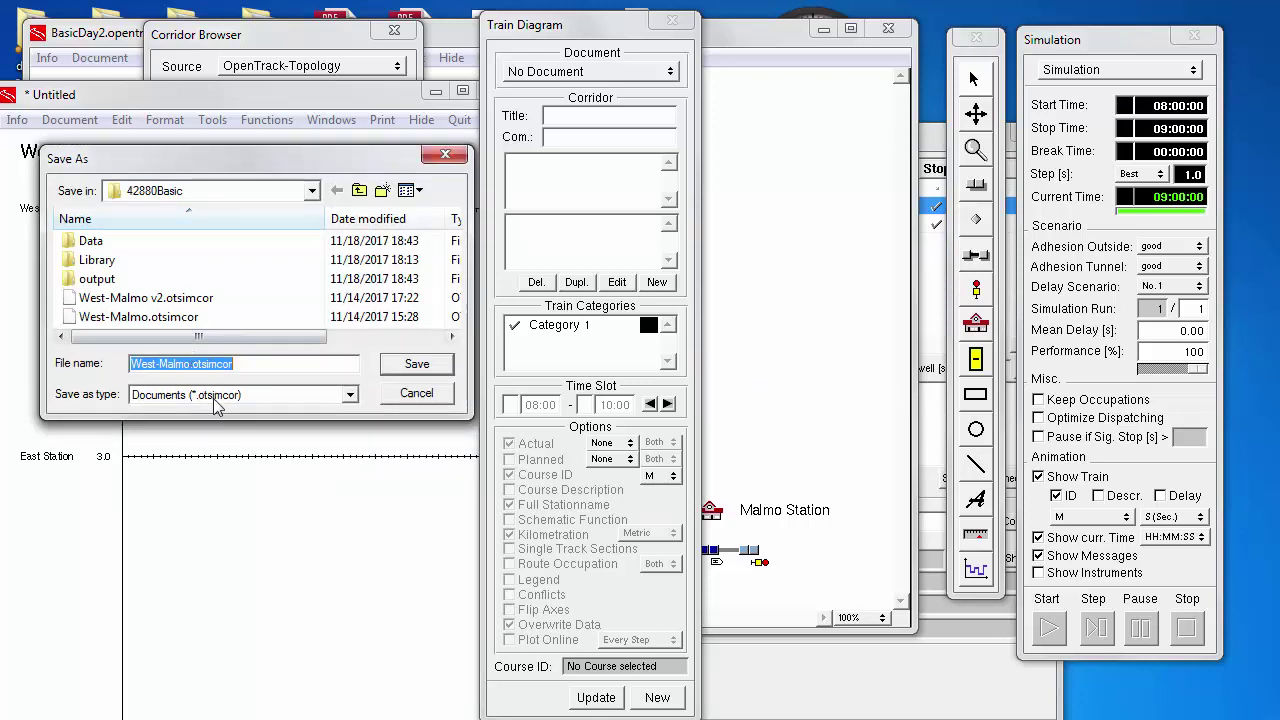
# Save the train diagram in the 42880Basic folder as West-Malmo sample.otsimcor.
pyautogui.hotkey('ctrl', 'Left')
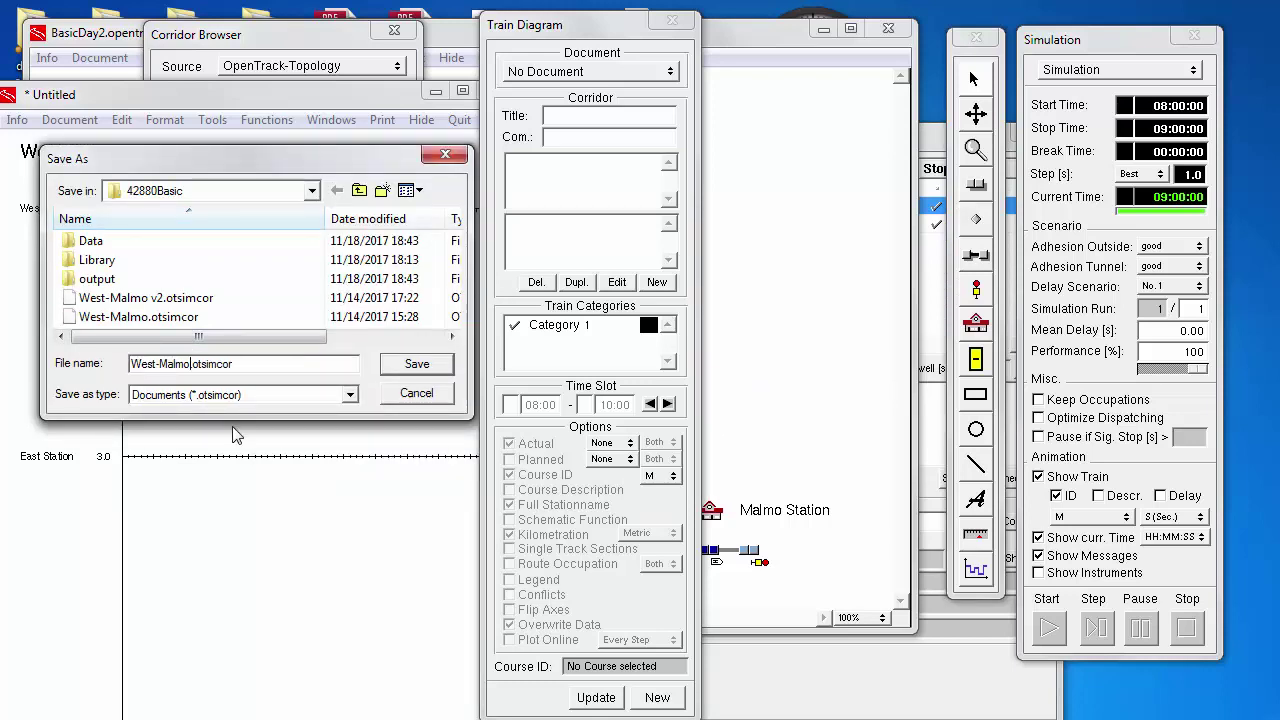
pyautogui.write('sample')
pyautogui.click(393, 370)
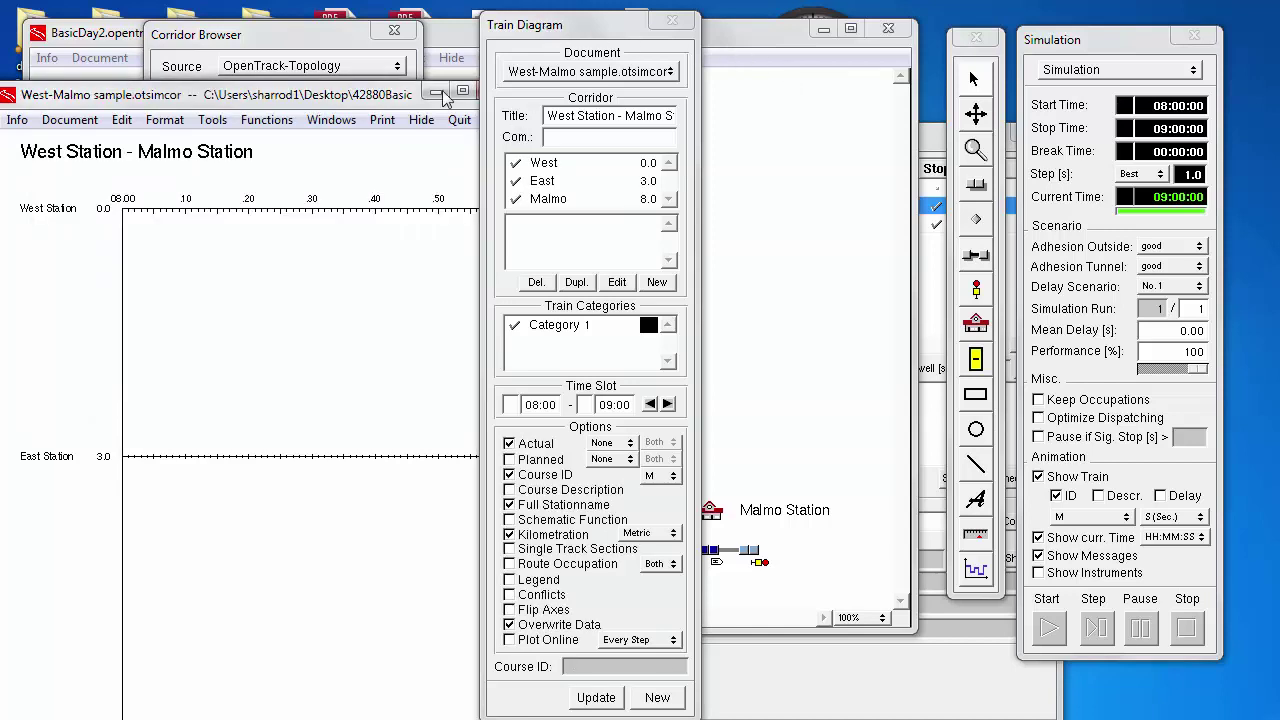
# Close the corridor browser and place the West-Malmo diagram window beside the Train Diagram settings.
pyautogui.moveTo(294, 100); pyautogui.dragTo(443, 42)
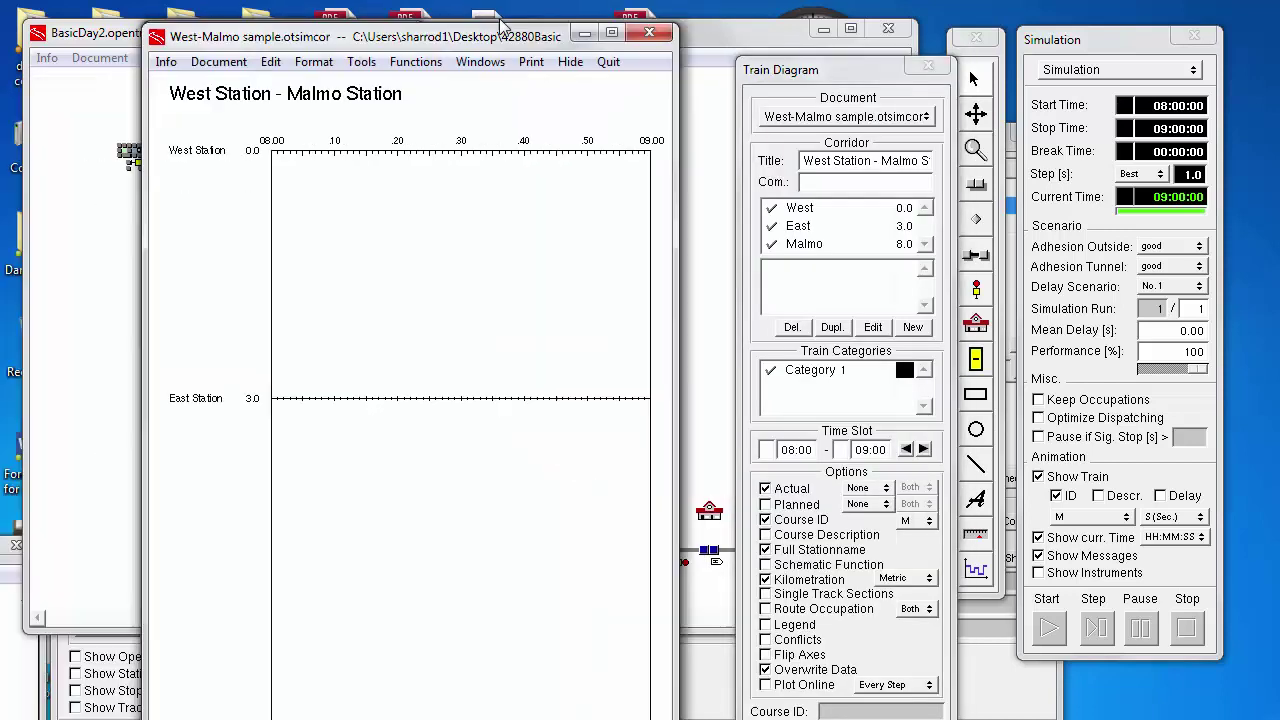
pyautogui.click(190, 37)
pyautogui.click(388, 30)
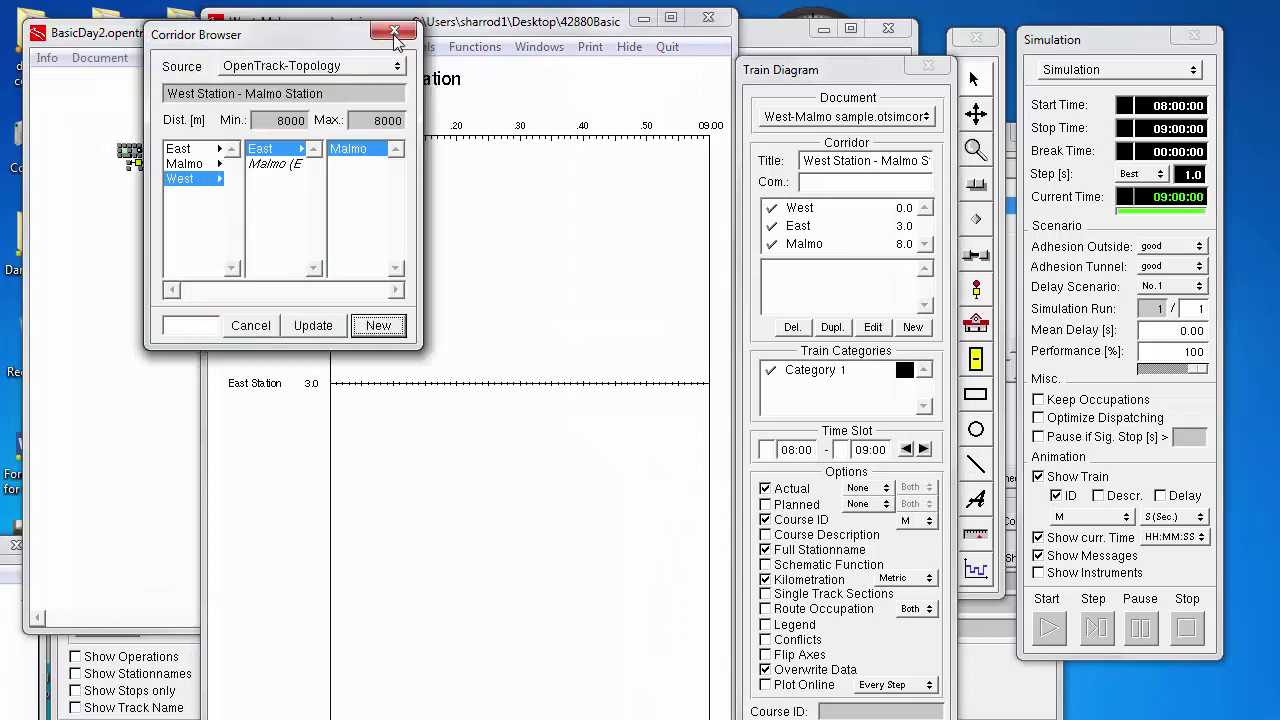
pyautogui.click(505, 26)
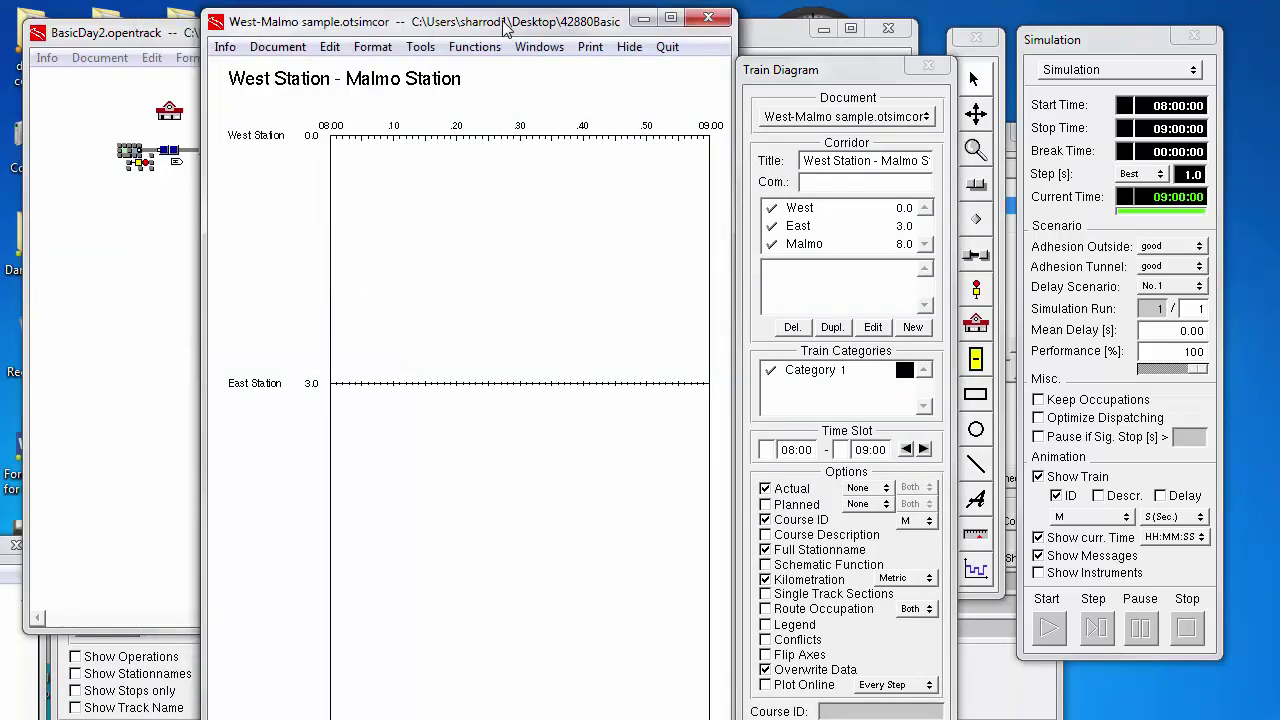
pyautogui.moveTo(492, 24); pyautogui.dragTo(428, 20)
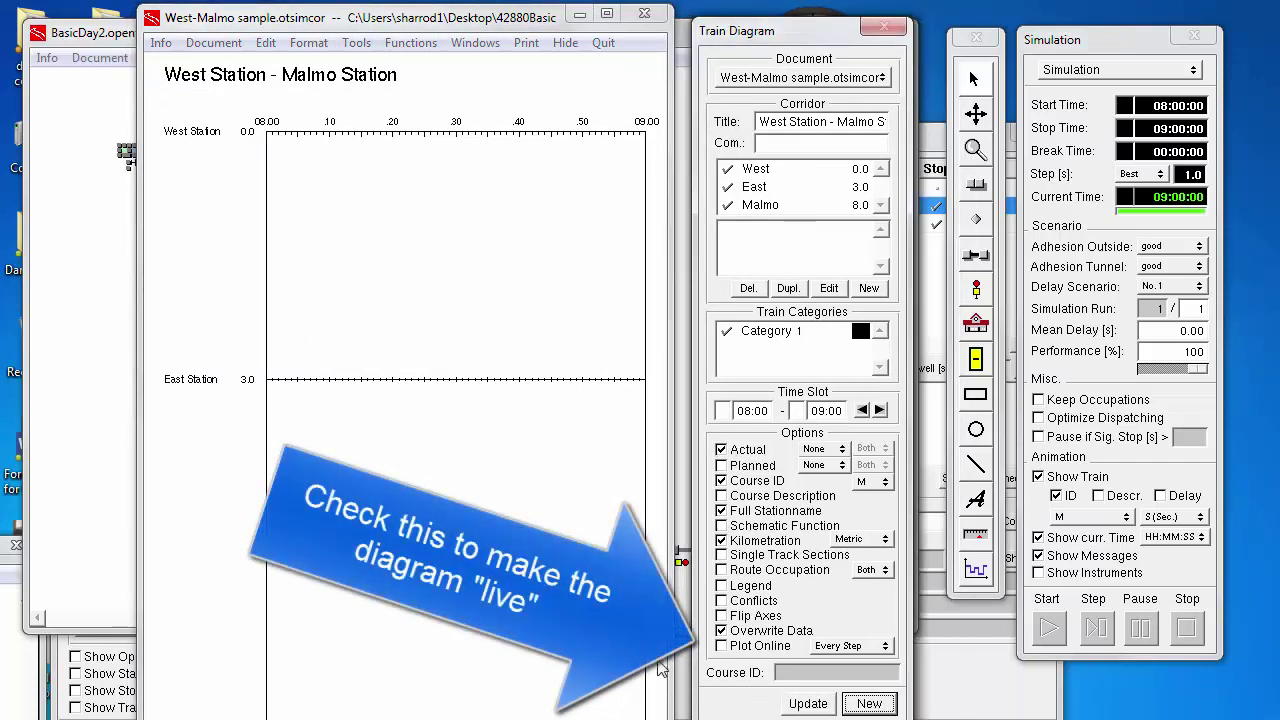
# Enable Plot Online for the West-Malmo diagram, apply the update and close the Train Diagram settings.
pyautogui.click(722, 646)
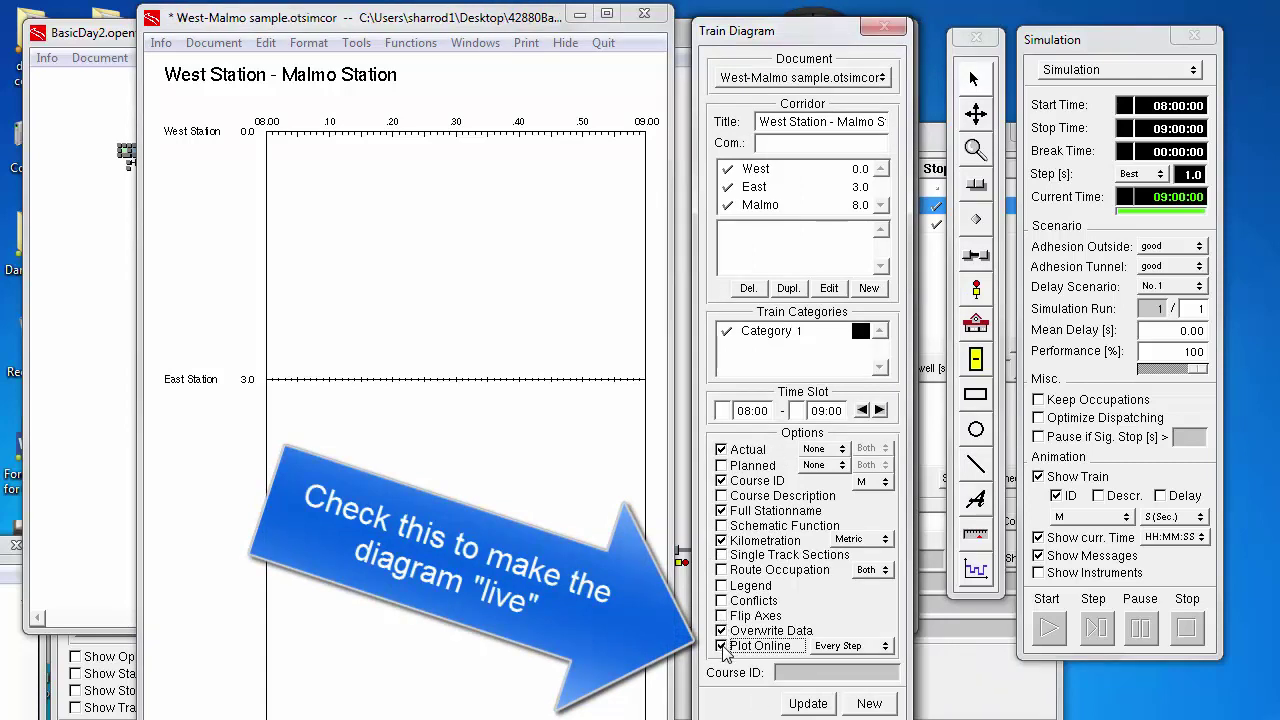
pyautogui.click(806, 704)
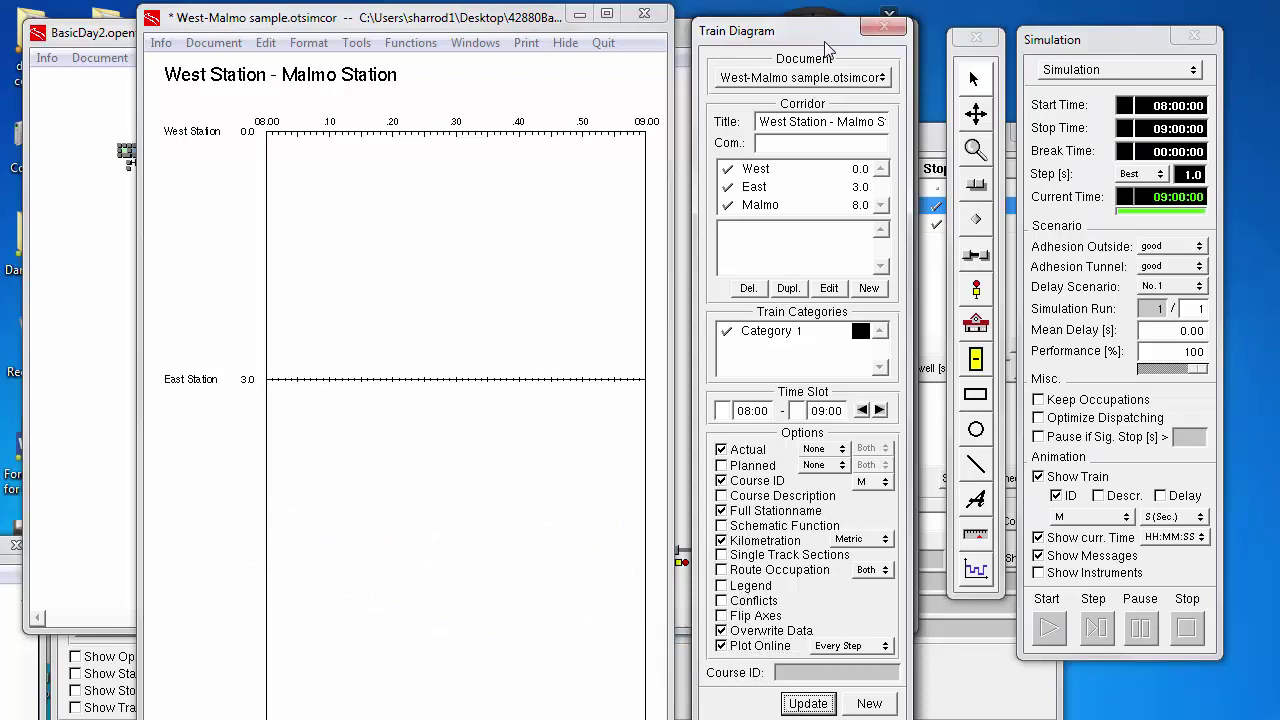
pyautogui.moveTo(826, 47); pyautogui.dragTo(831, 56)
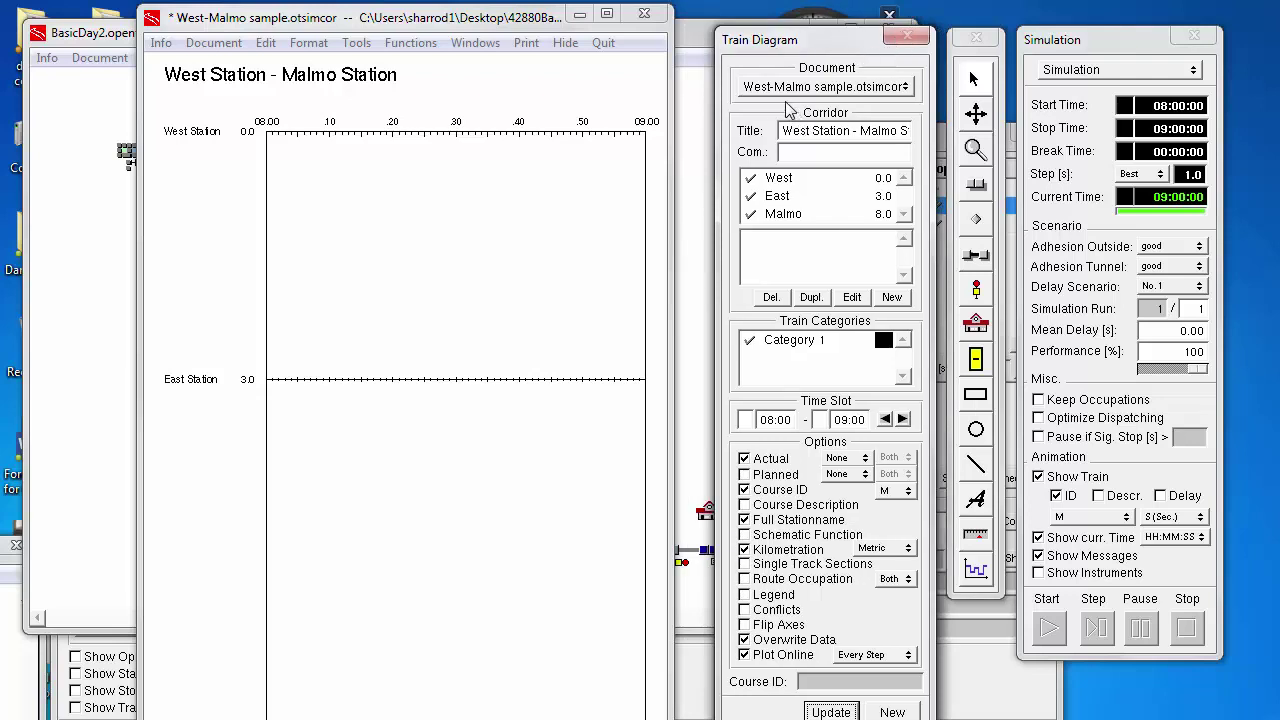
pyautogui.click(907, 36)
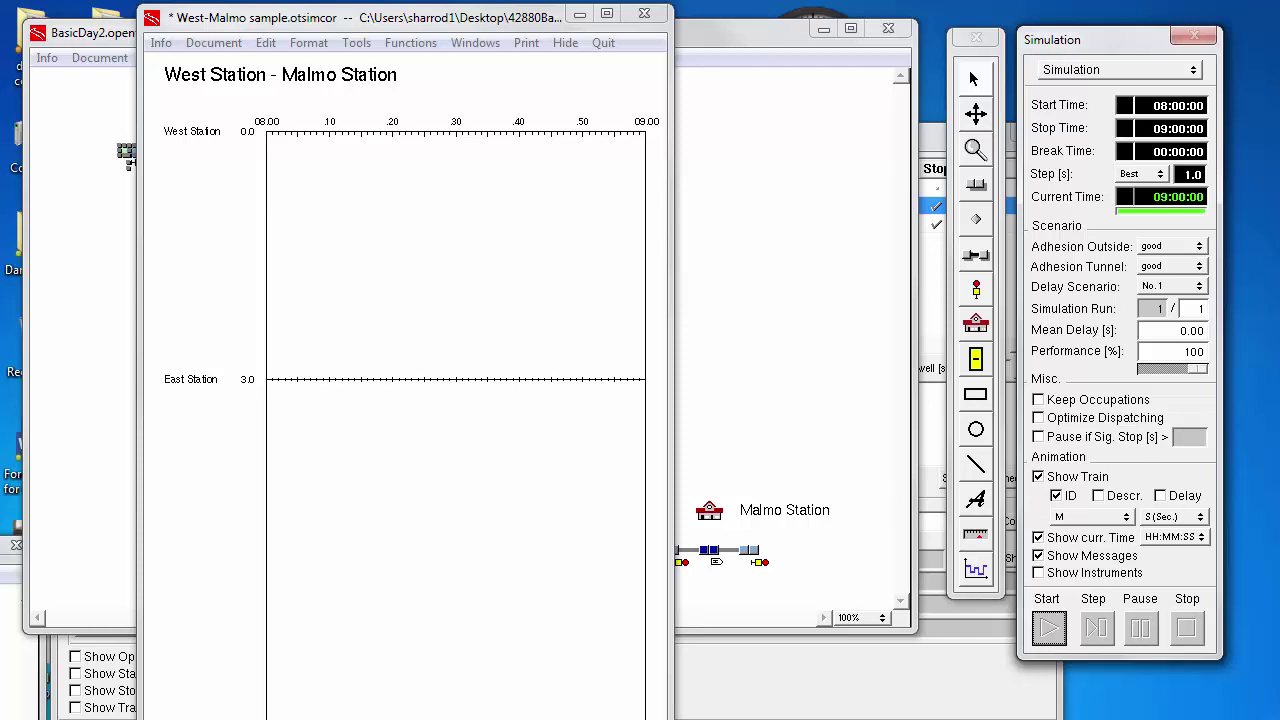
# Shrink the diagram window so the whole corridor fits on screen, run the simulation and close the message log.
pyautogui.moveTo(490, 623); pyautogui.dragTo(490, 623)
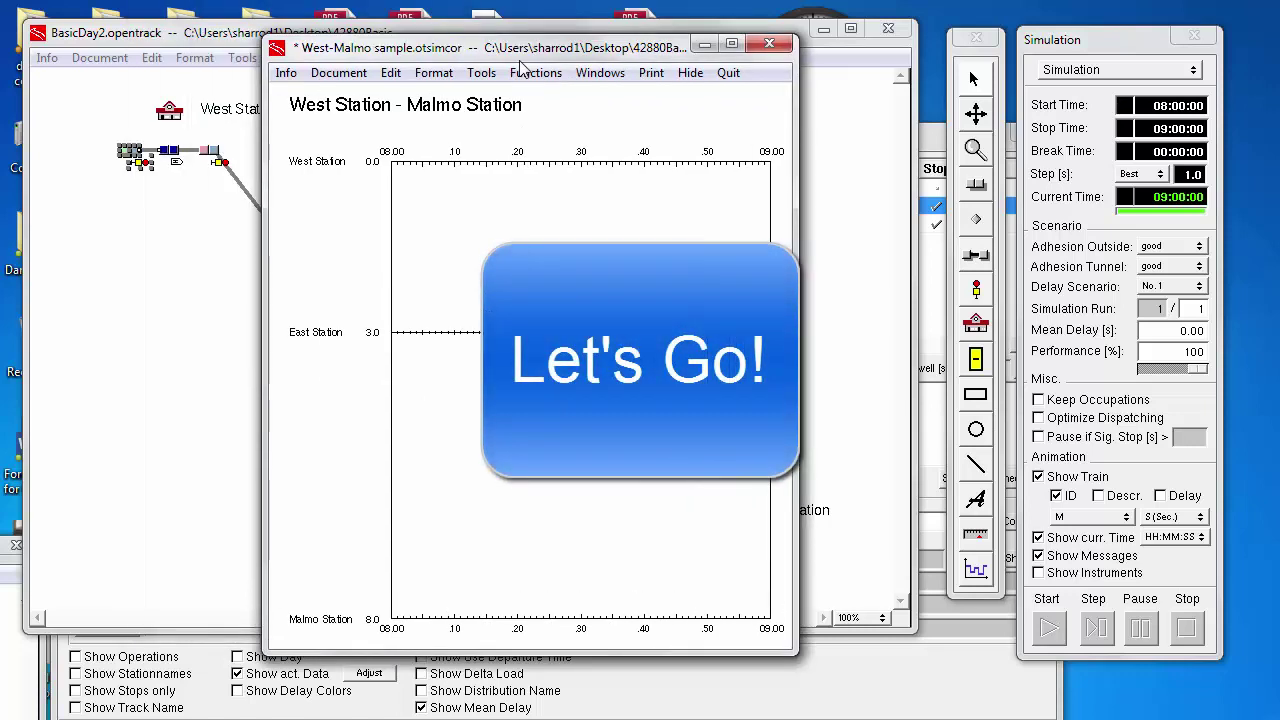
pyautogui.moveTo(520, 61); pyautogui.dragTo(538, 71)
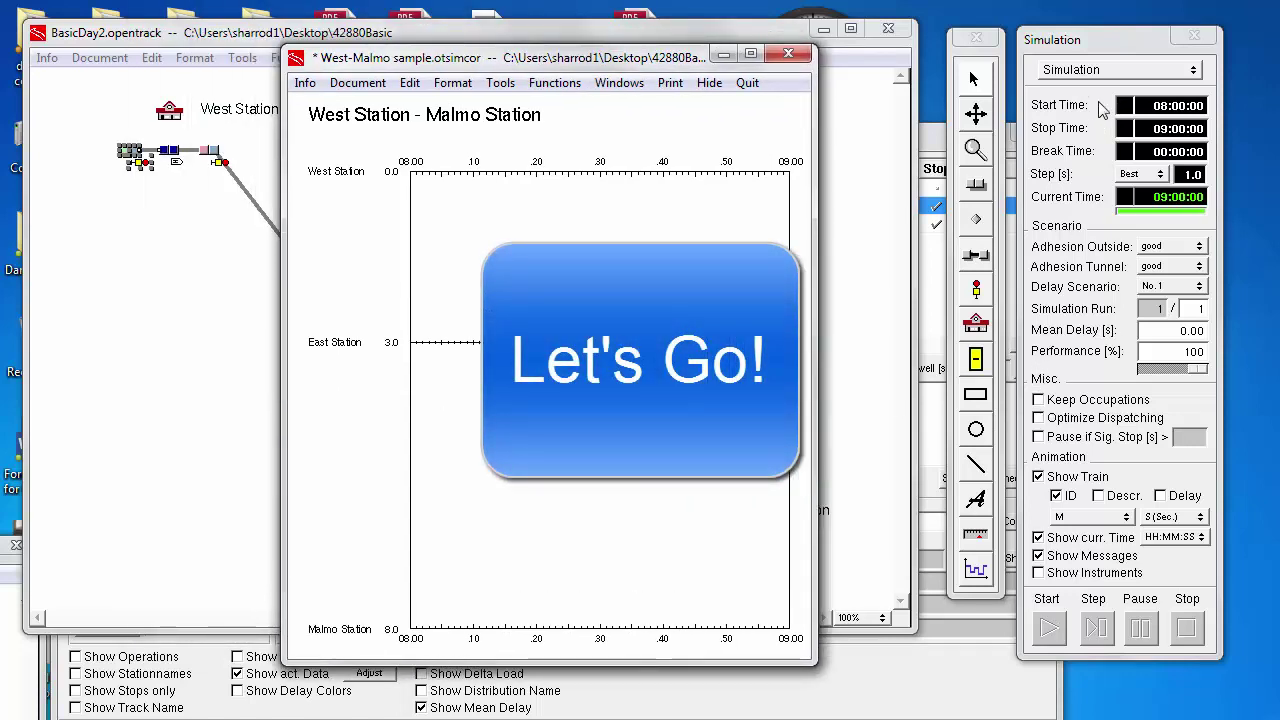
pyautogui.click(1049, 630)
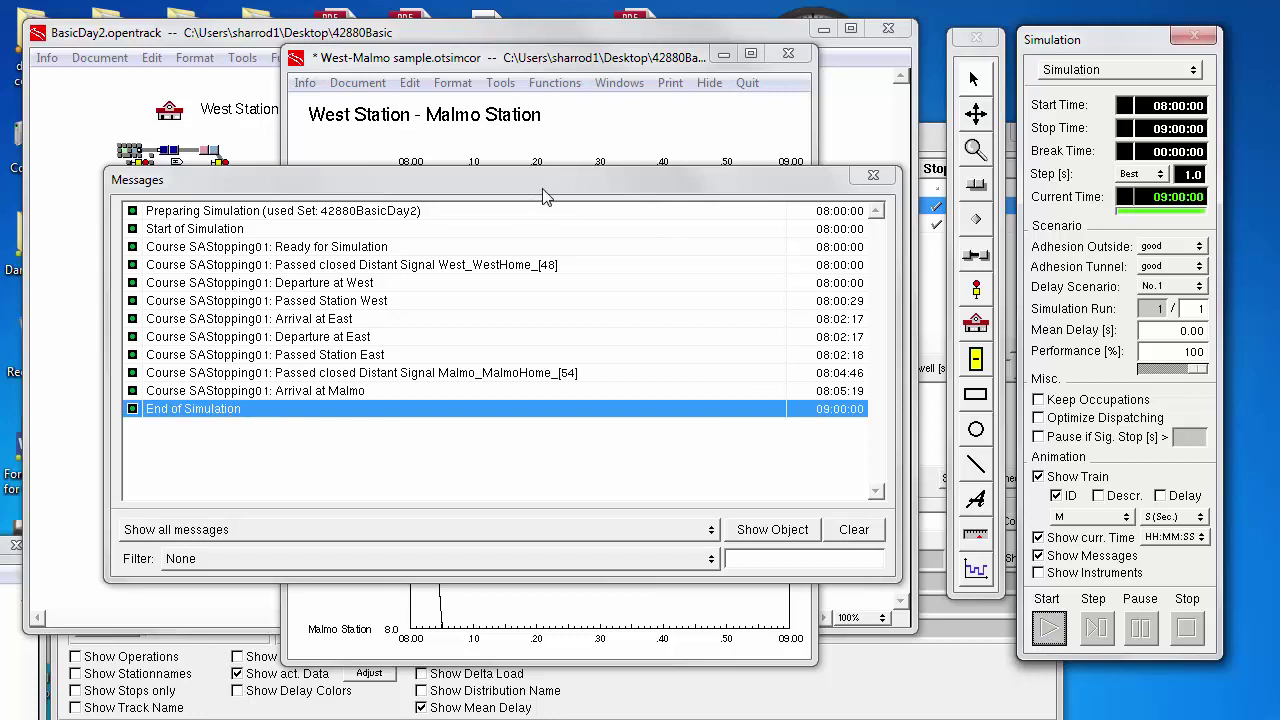
pyautogui.click(873, 177)
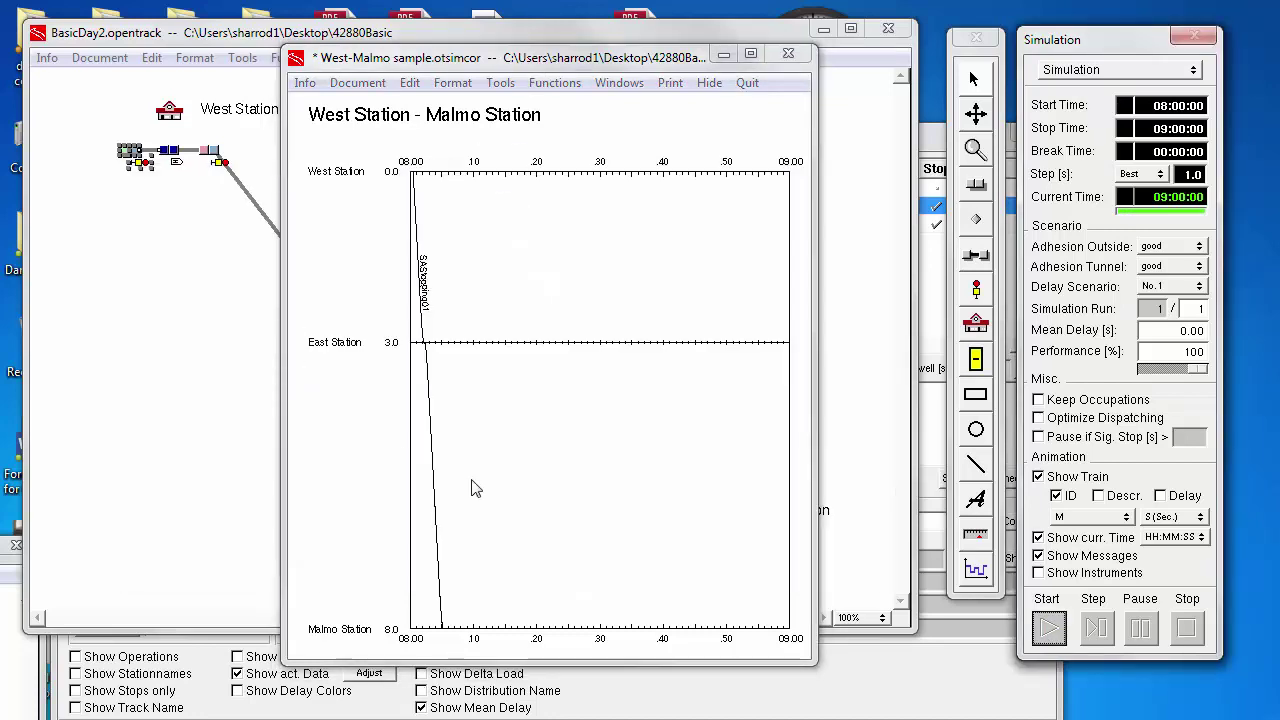
pyautogui.click(442, 404)
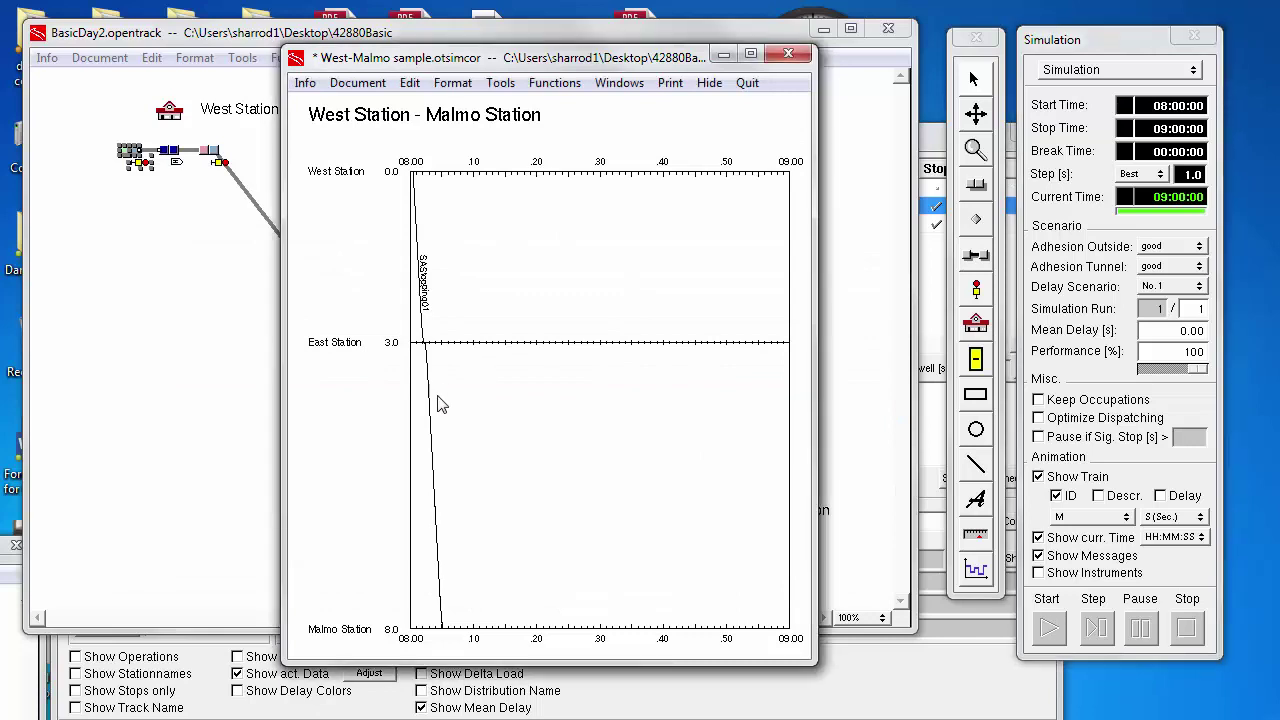
# Show the planned timetable and the route occupation in the West-Malmo train diagram, moving the settings window clear of it.
pyautogui.rightClick(438, 397)
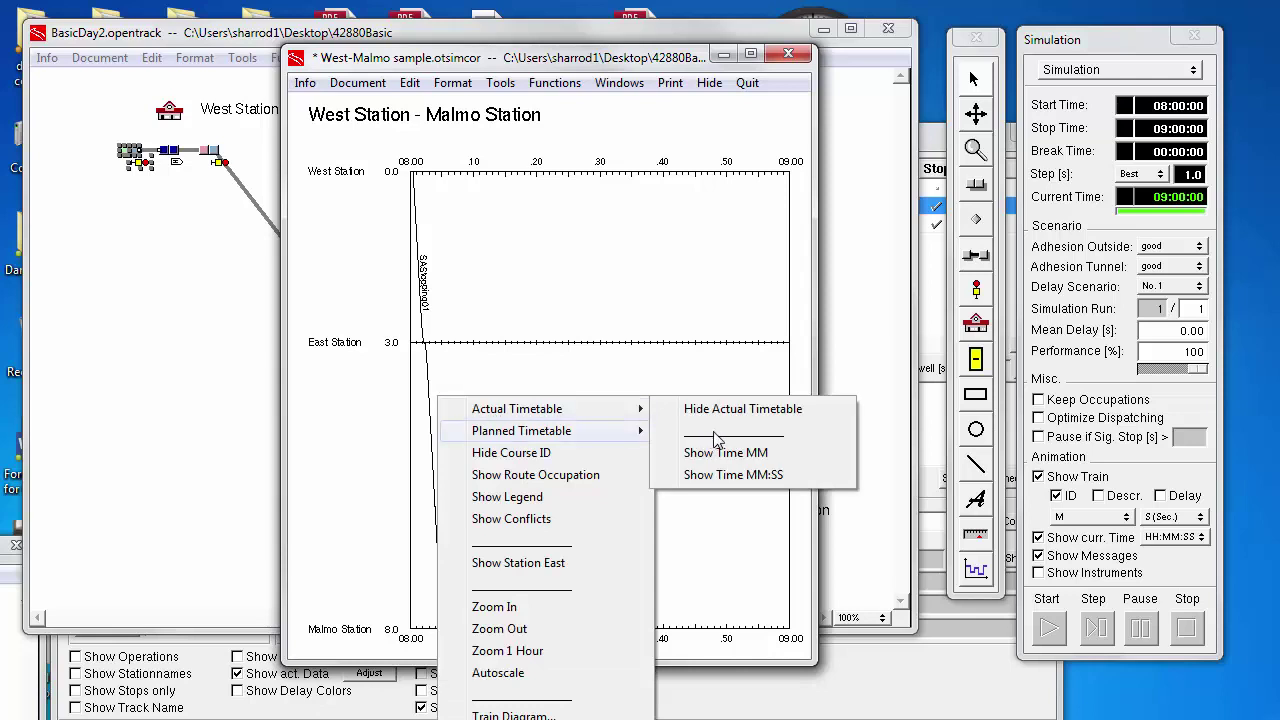
pyautogui.moveTo(716, 437)
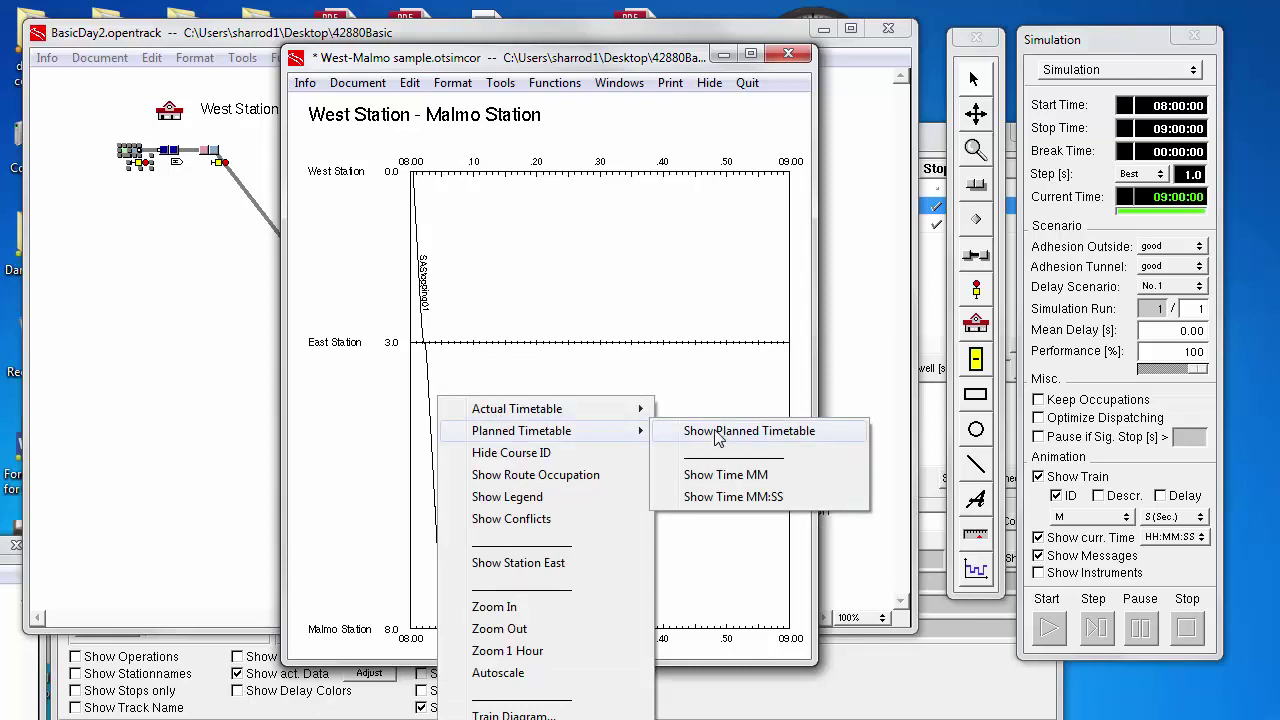
pyautogui.click(716, 434)
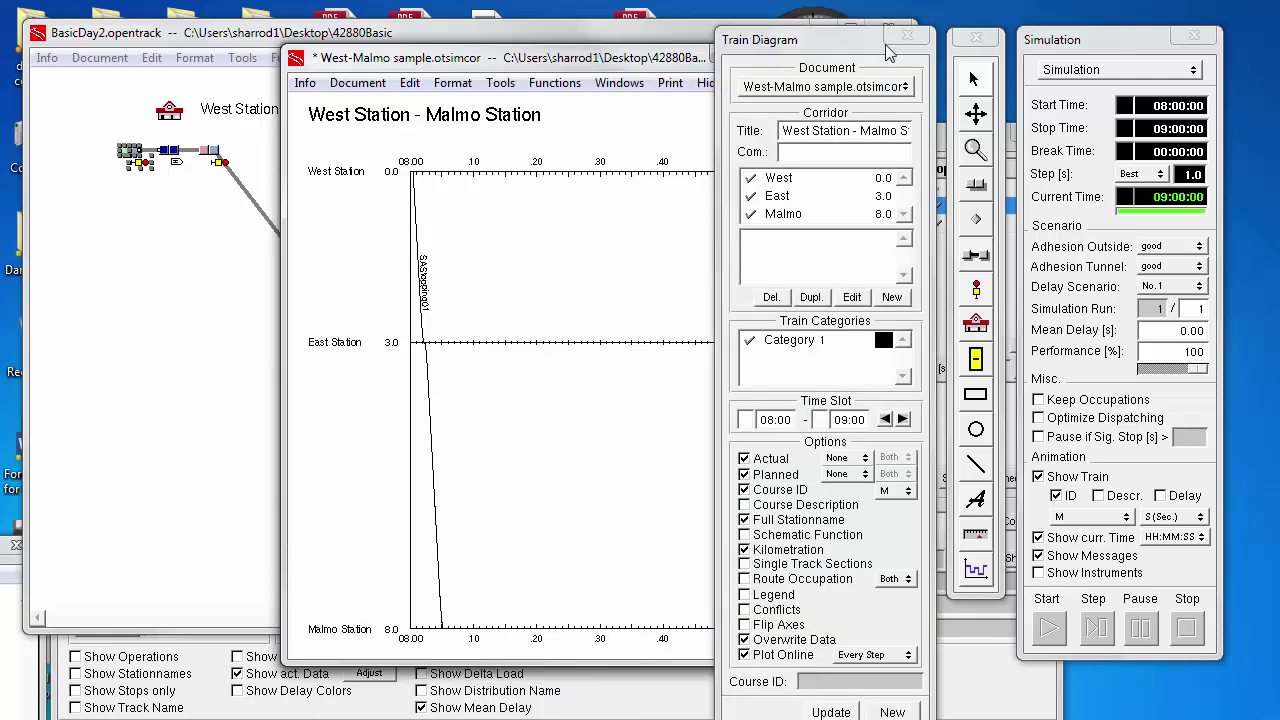
pyautogui.moveTo(946, 43)
pyautogui.mouseDown()
pyautogui.moveTo(980, 36)
pyautogui.moveTo(969, 32)
pyautogui.mouseUp()
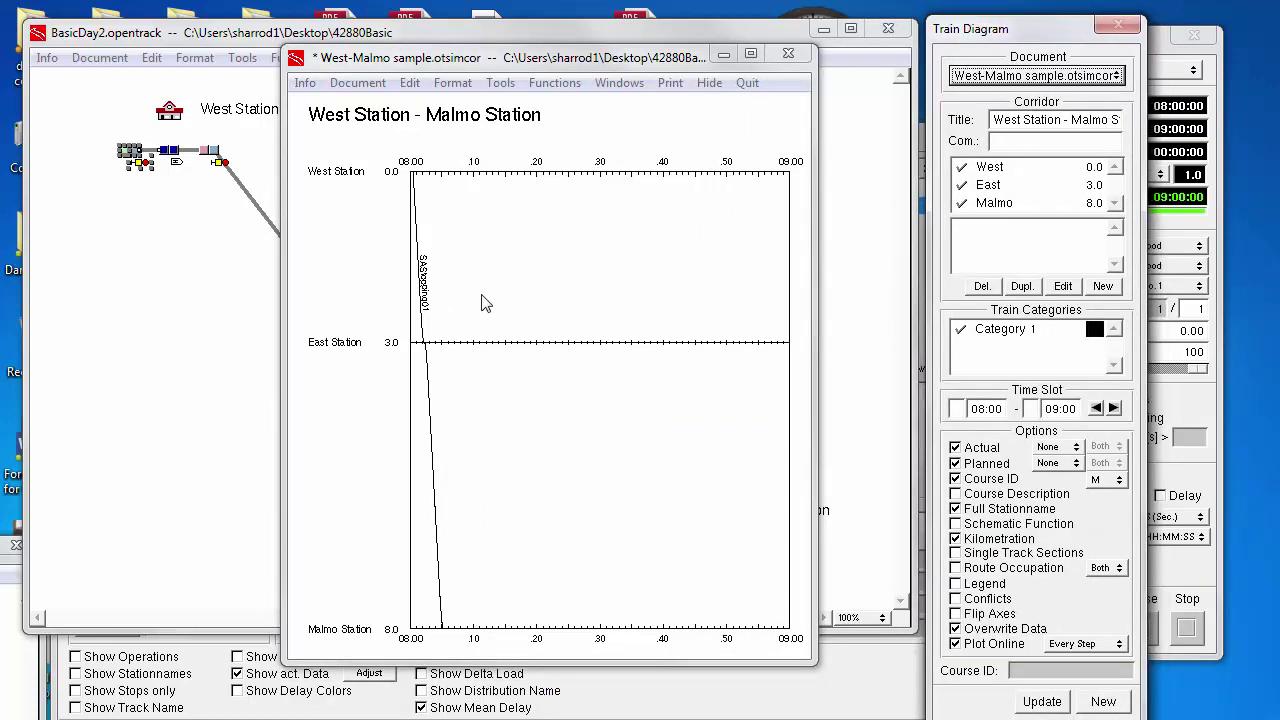
pyautogui.rightClick(481, 296)
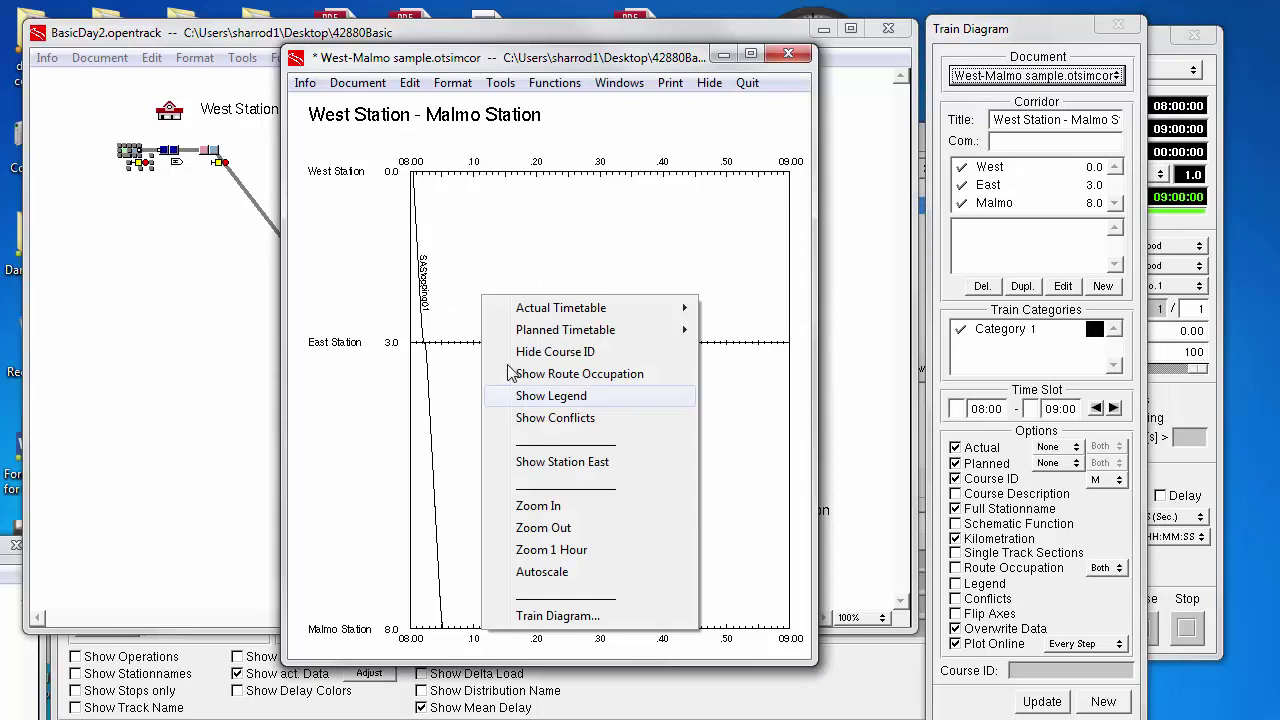
pyautogui.click(566, 376)
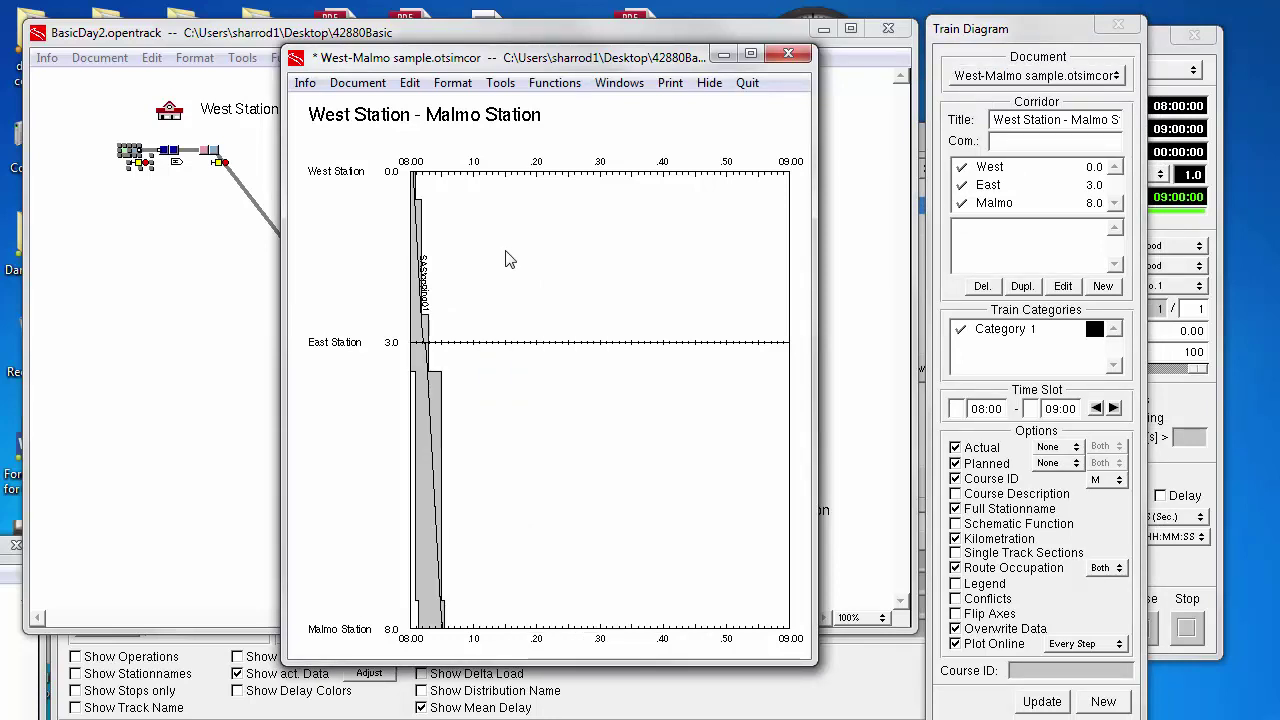
# Zoom the West-Malmo train diagram in repeatedly until its time slot covers 08:00 to 08:08.
pyautogui.rightClick(506, 258)
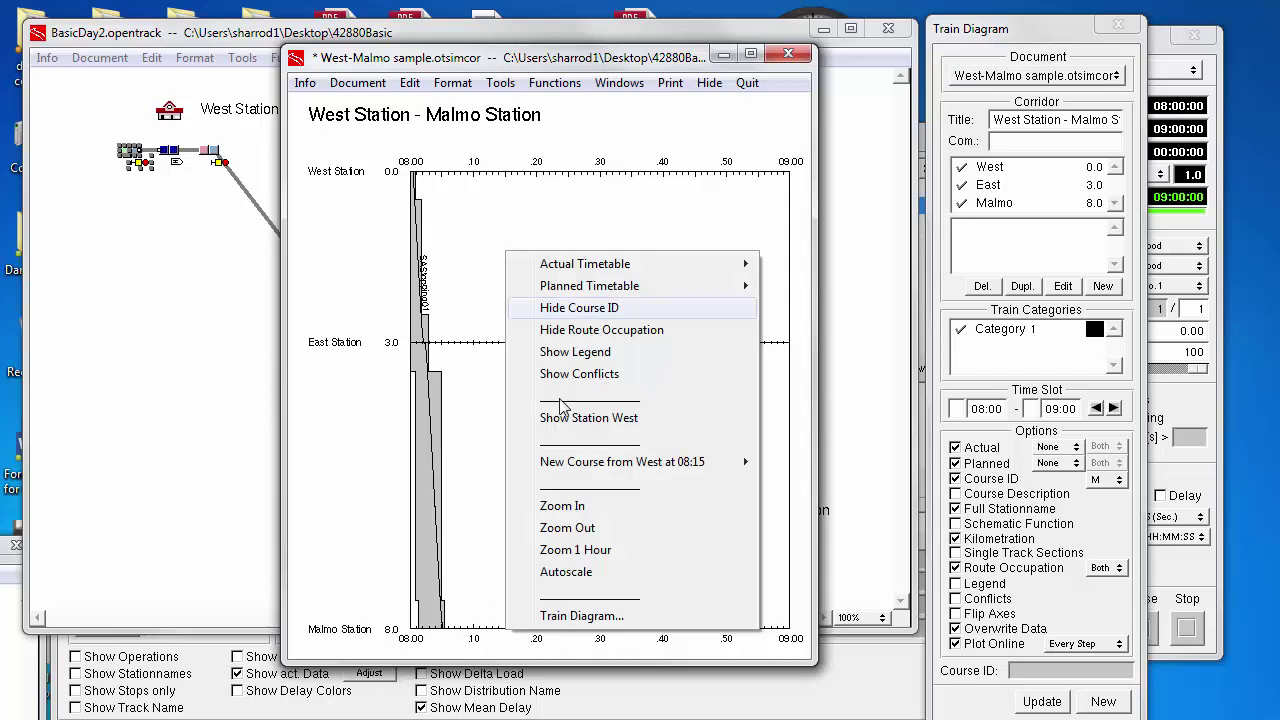
pyautogui.click(561, 552)
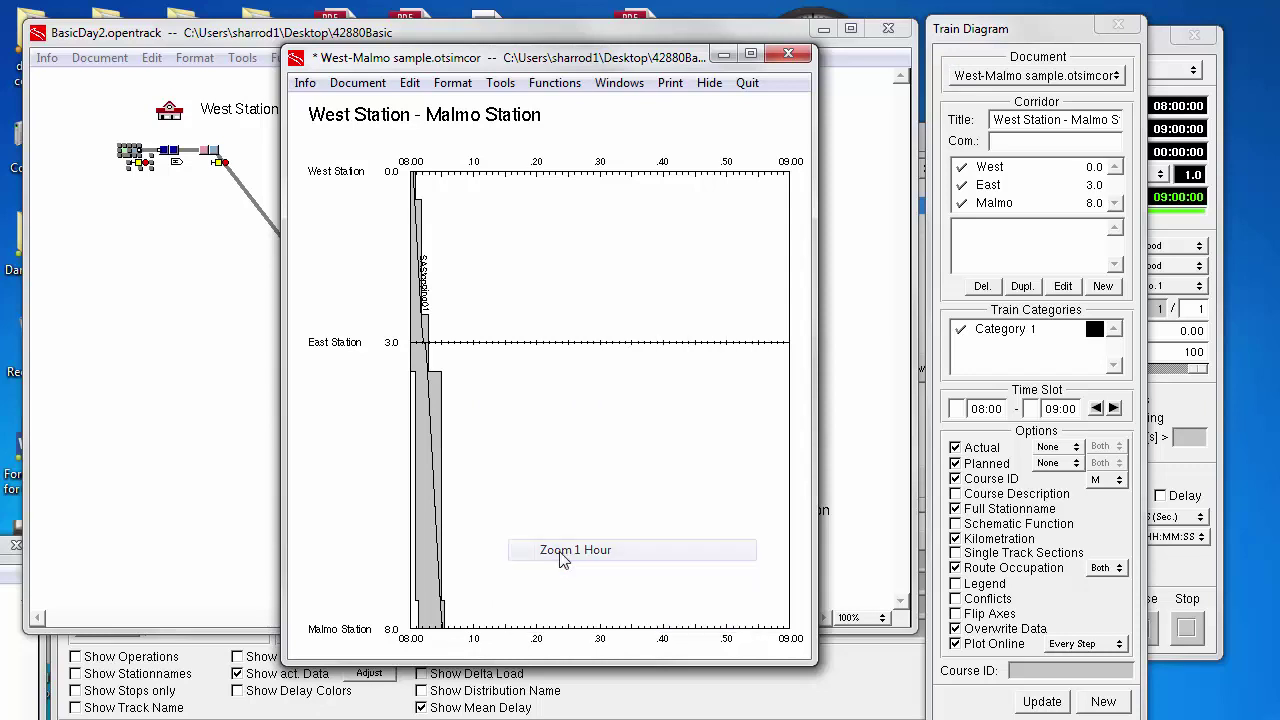
pyautogui.rightClick(548, 490)
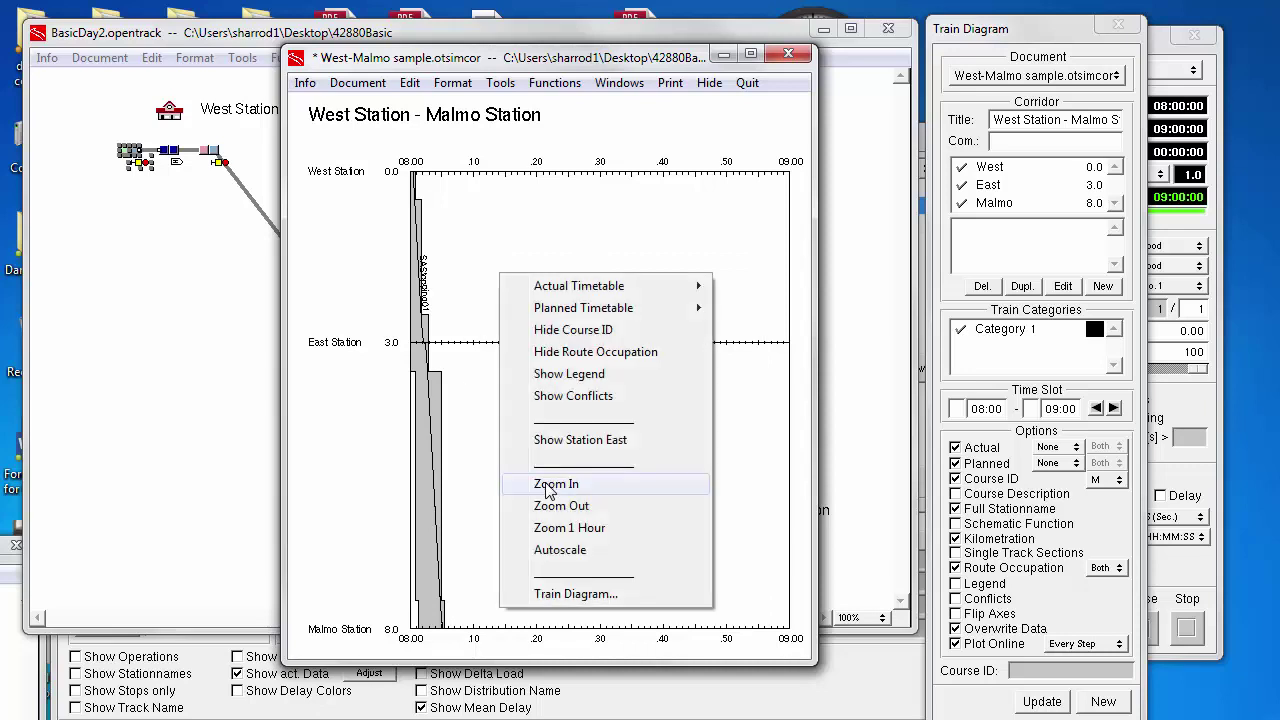
pyautogui.click(546, 485)
pyautogui.rightClick(481, 283)
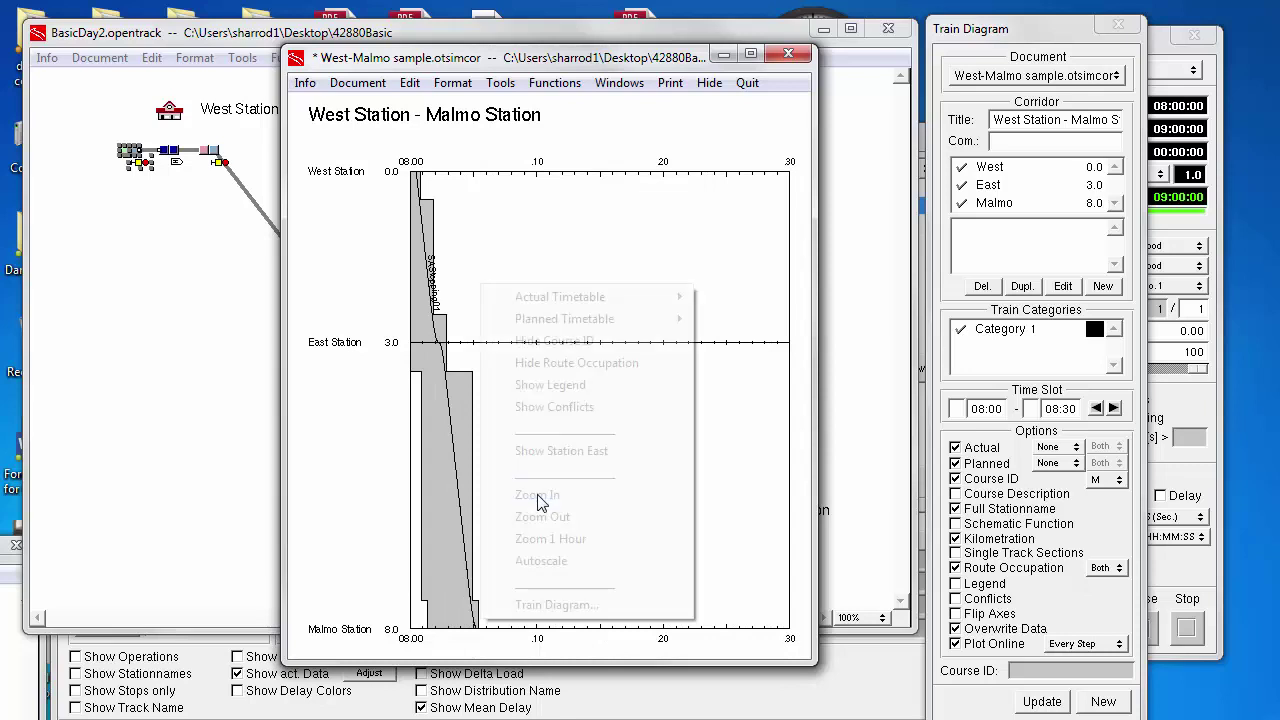
pyautogui.press('Return')
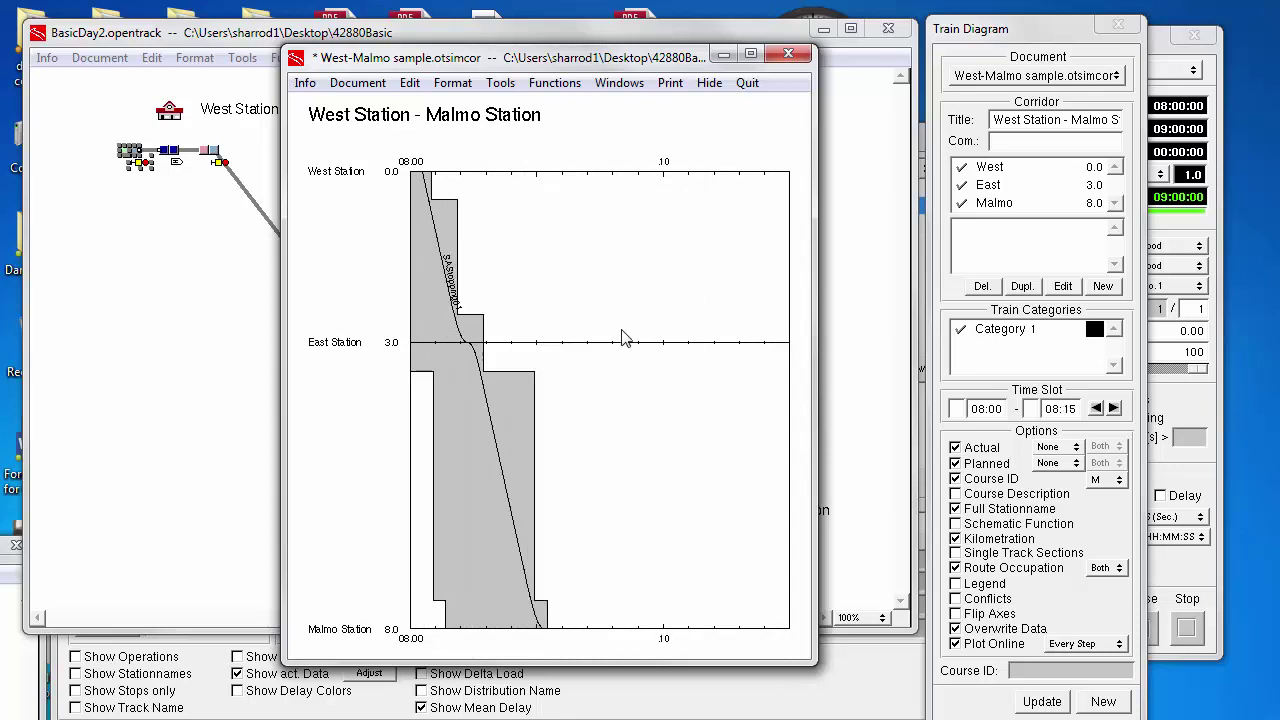
pyautogui.rightClick(567, 484)
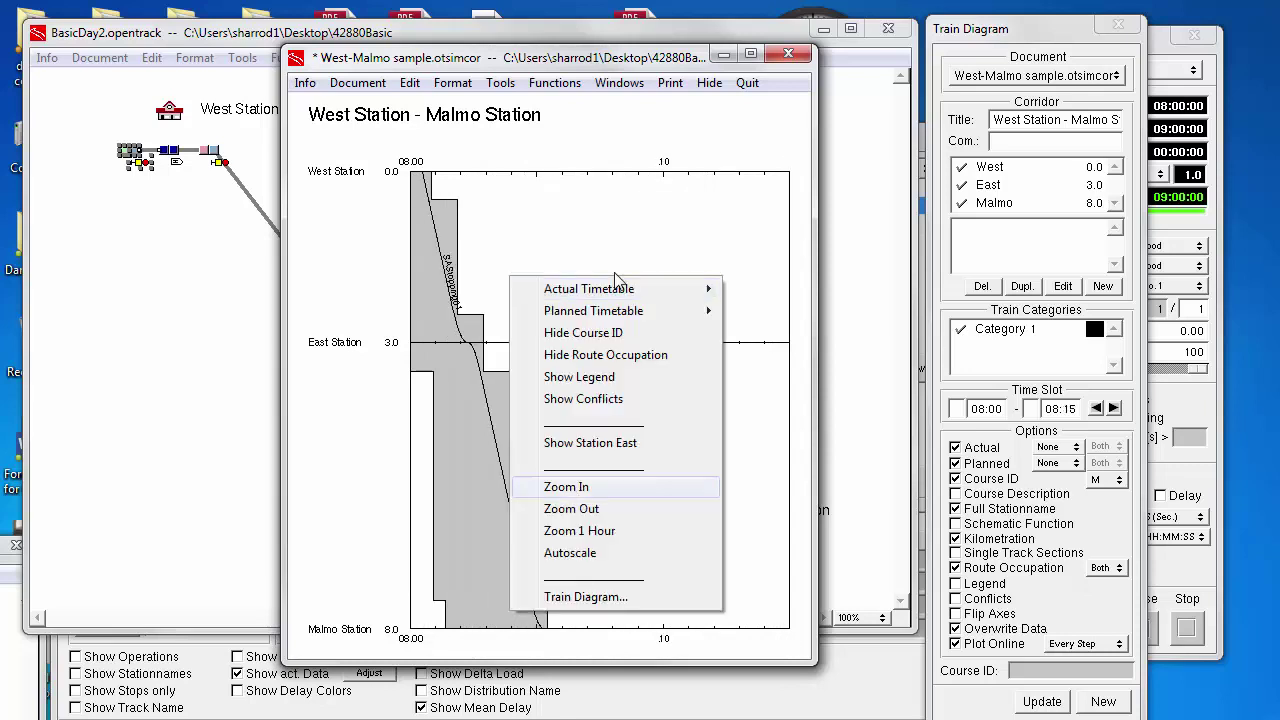
pyautogui.press('Return')
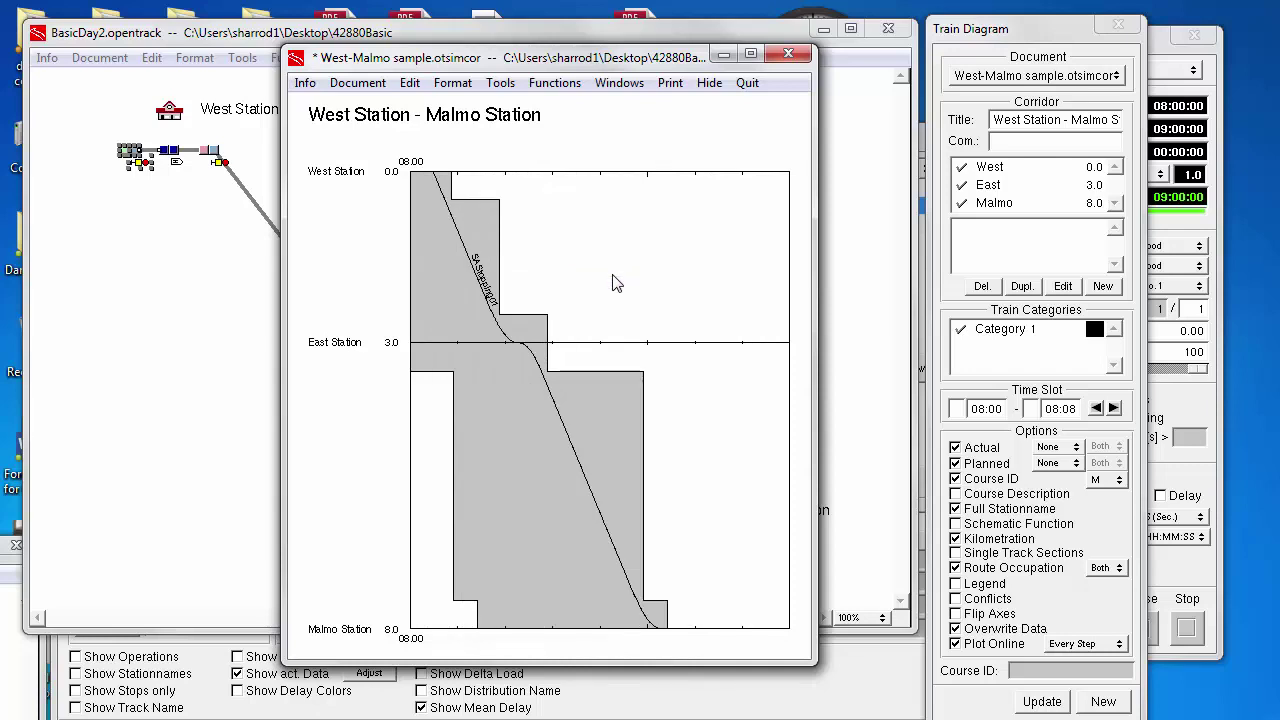
# Select the SAStopping01 train line in the diagram and compare it with the course's times in the timetable.
pyautogui.click(464, 248)
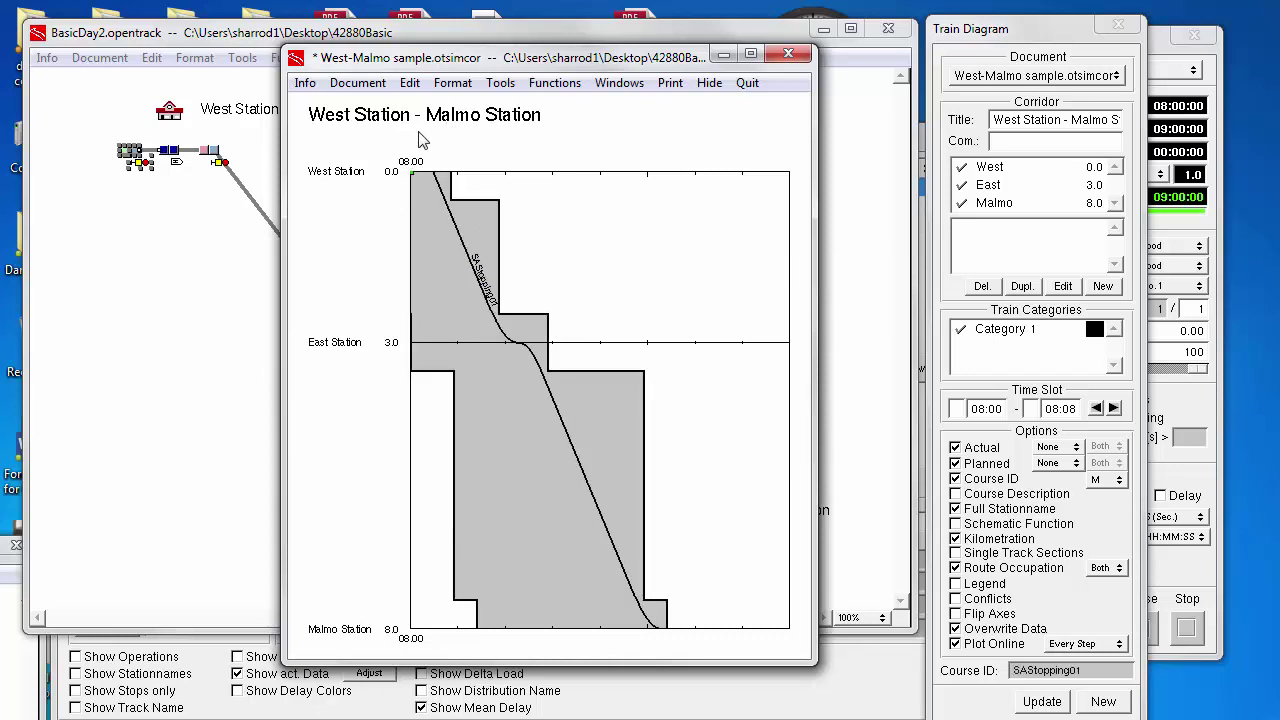
pyautogui.click(386, 670)
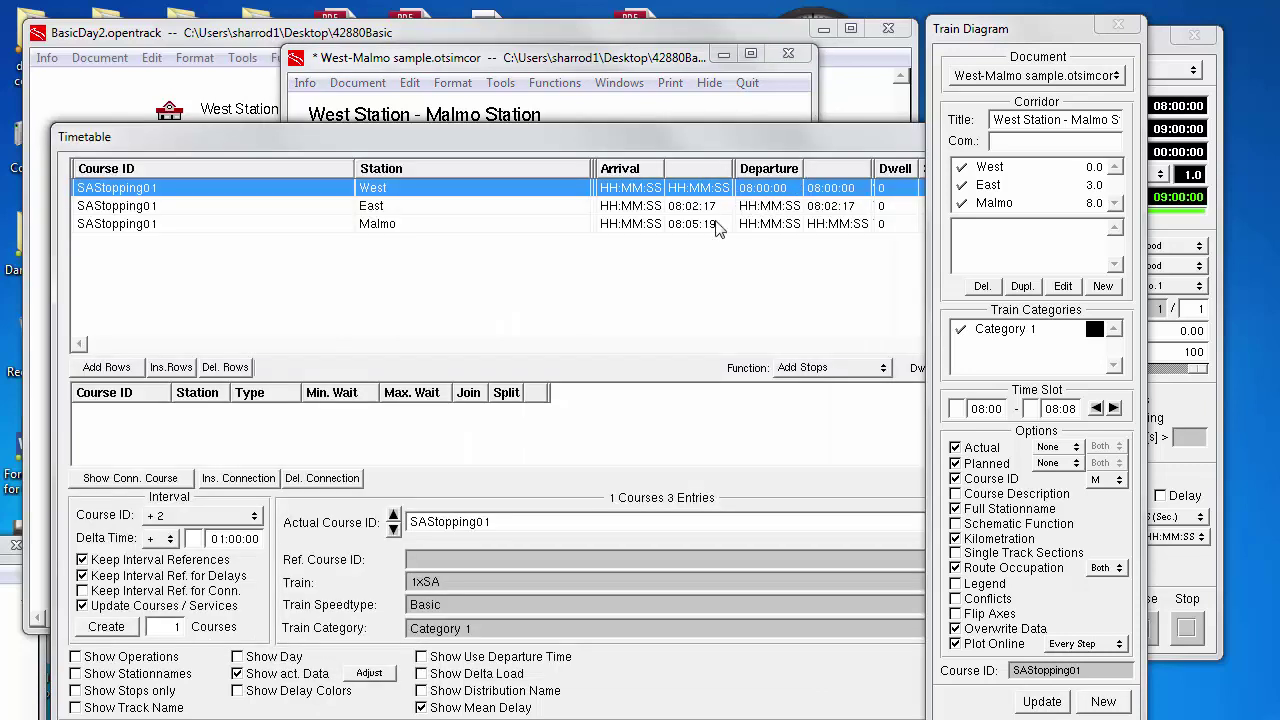
pyautogui.click(494, 58)
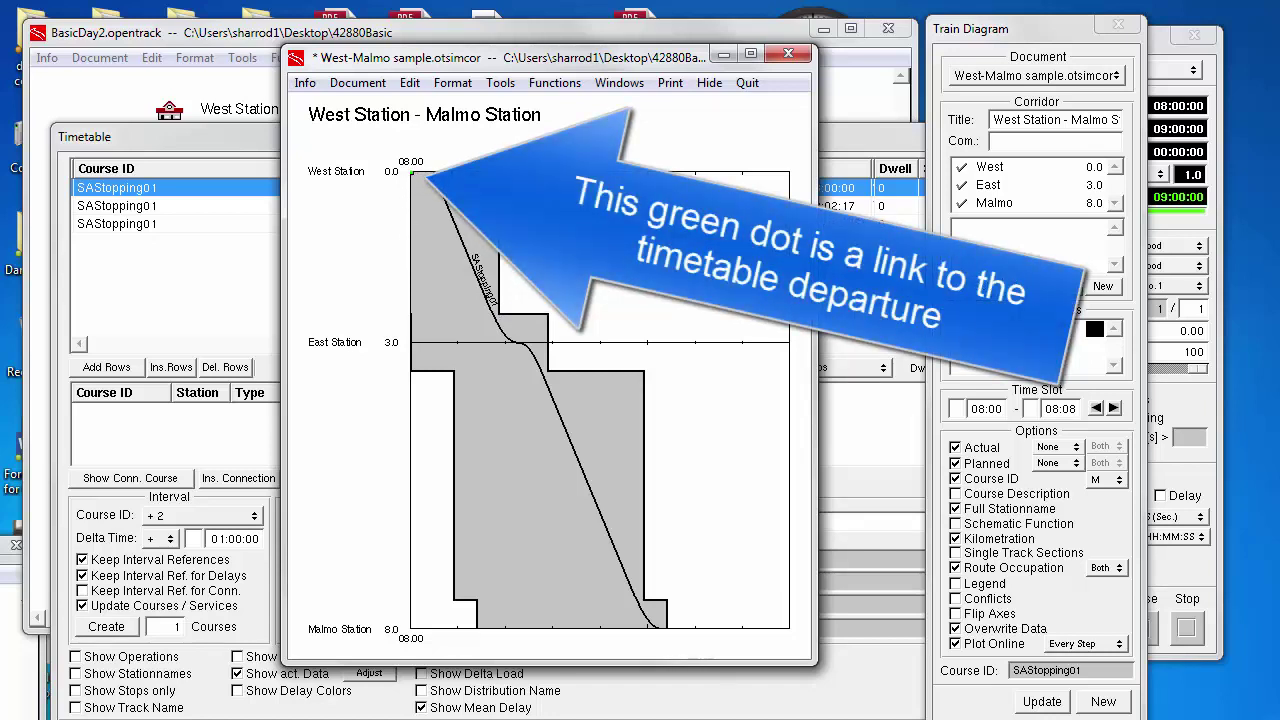
# Shift the departure point of SAStopping01 at West Station to 08:01:50 in the diagram and check it in the timetable.
pyautogui.moveTo(411, 172); pyautogui.dragTo(506, 175)
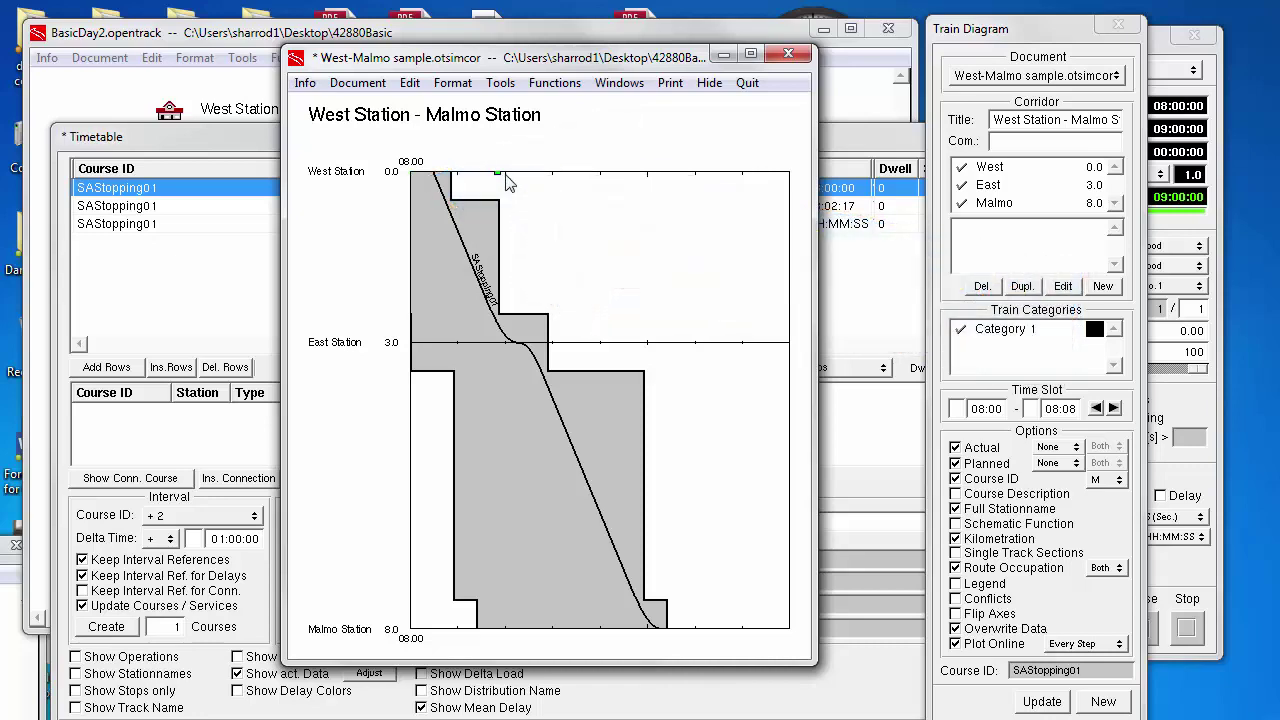
pyautogui.click(210, 145)
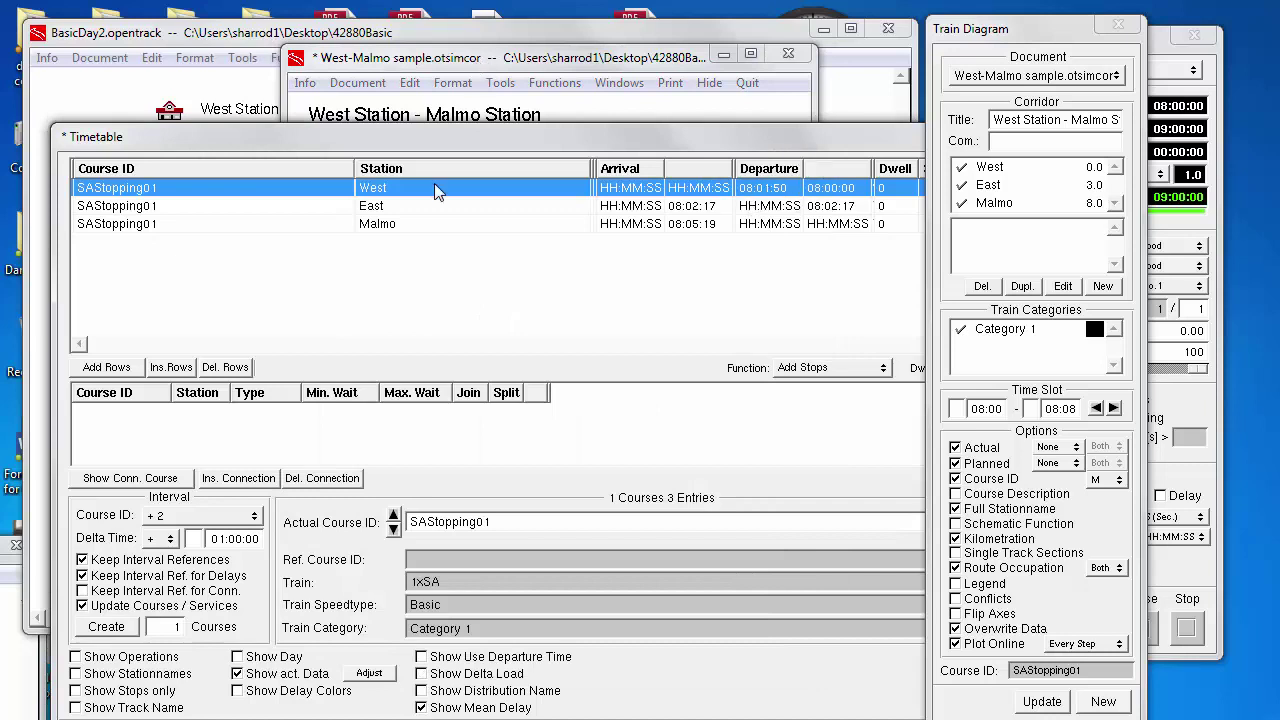
pyautogui.hotkey('alt', 'Tab')
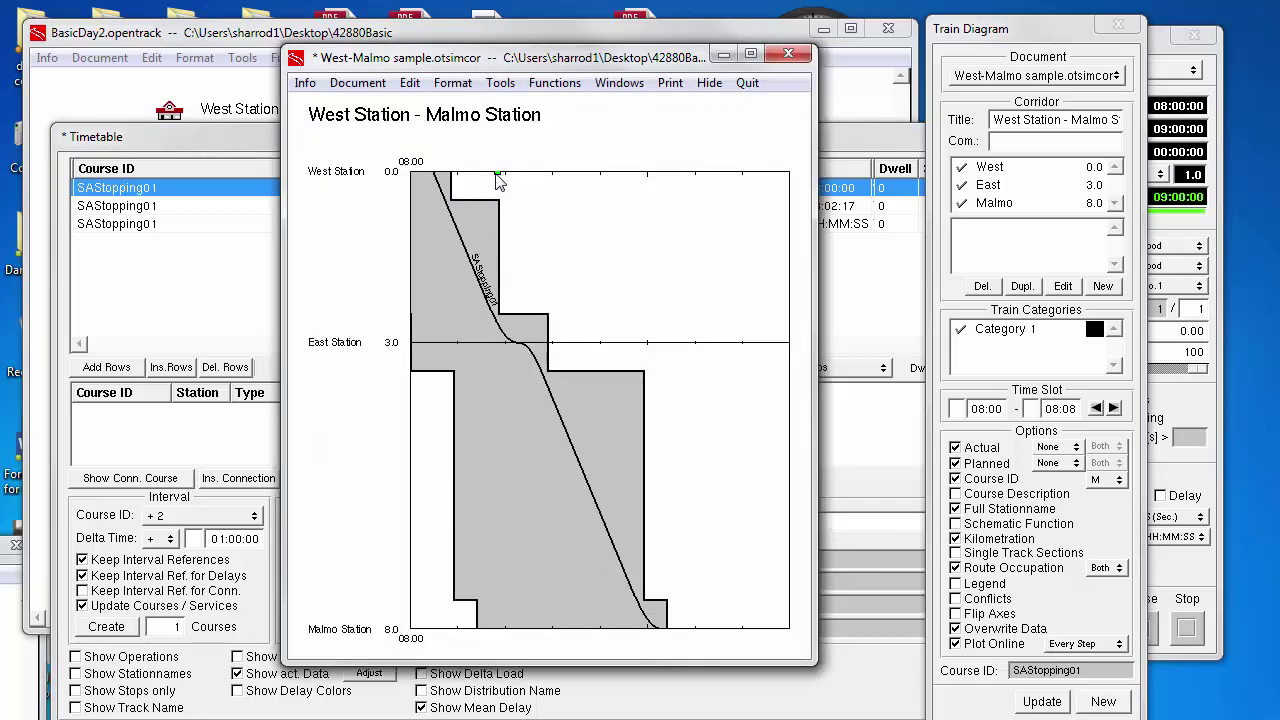
# Move the West Station departure point of SAStopping01 to 08:07:00 in the diagram, then check and save the timetable.
pyautogui.click(498, 177)
pyautogui.moveTo(714, 179); pyautogui.dragTo(743, 172)
pyautogui.click(744, 176)
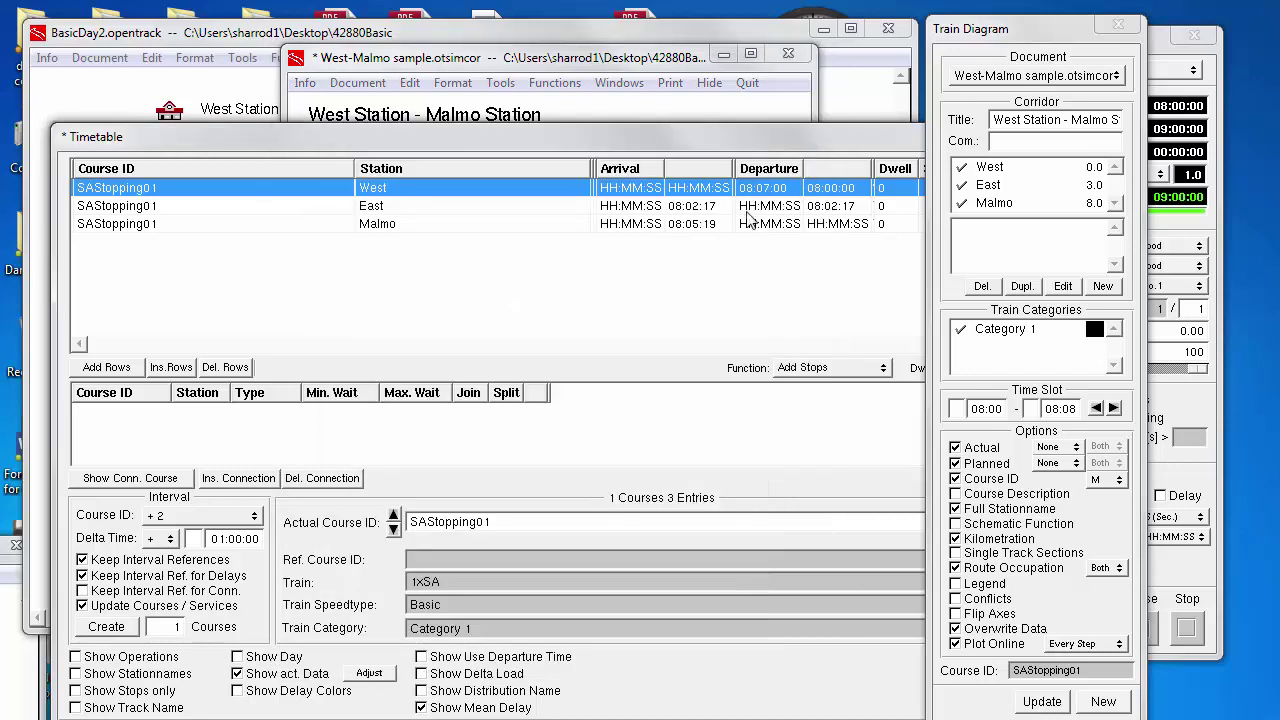
pyautogui.click(850, 136)
# Turn off the simulation messages and rerun the simulation with the West-Malmo diagram in view.
pyautogui.click(512, 66)
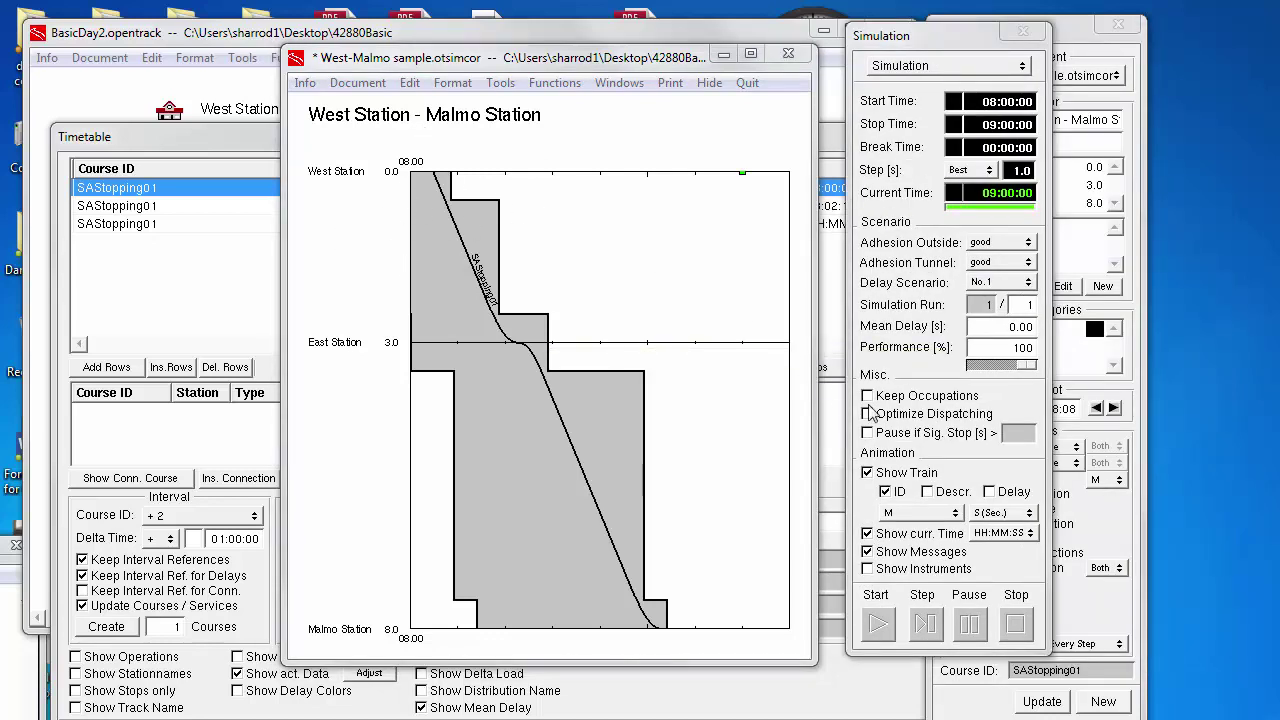
pyautogui.click(868, 552)
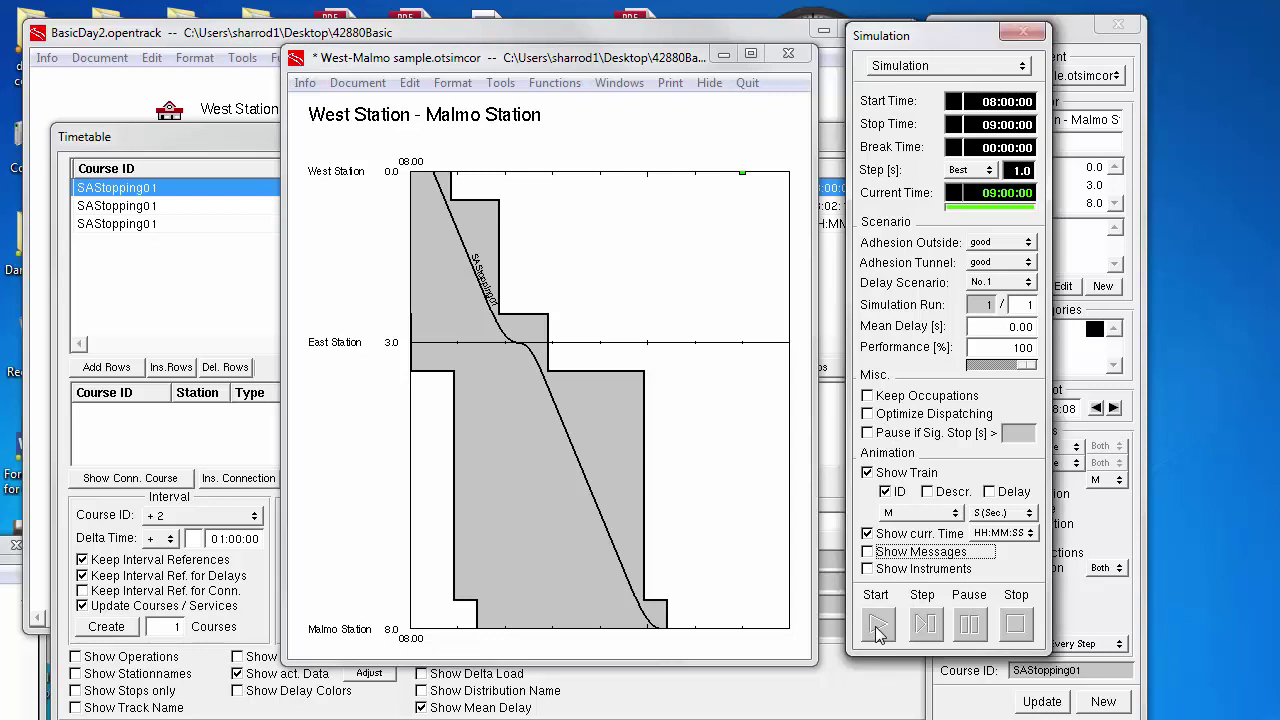
pyautogui.click(877, 625)
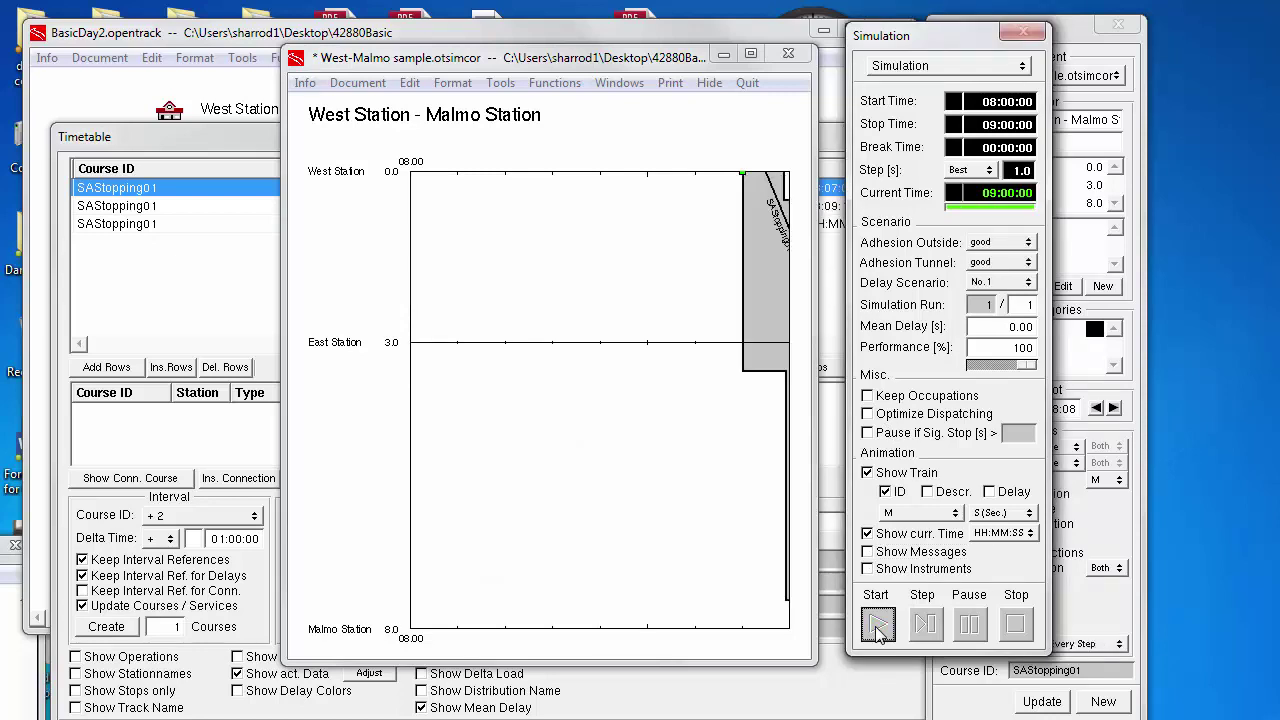
# Zoom the train diagram out to the 08:00 to 08:16 time slot so the whole SAStopping01 run fits.
pyautogui.rightClick(705, 524)
pyautogui.press('Down')
pyautogui.press('Down')
pyautogui.press('Down')
pyautogui.press('Down')
pyautogui.press('Return')
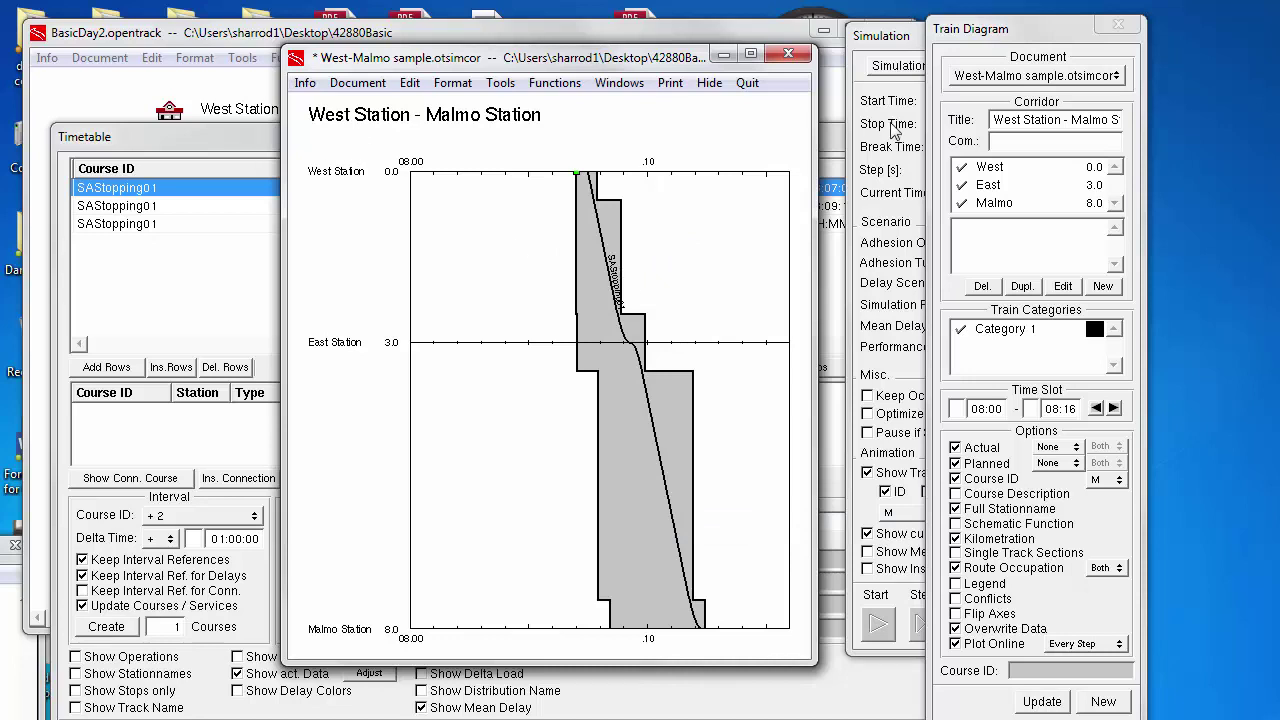
# Arrange the Train Diagram and Simulation windows clear of the timetable and narrow its Course ID and Station columns.
pyautogui.click(976, 40)
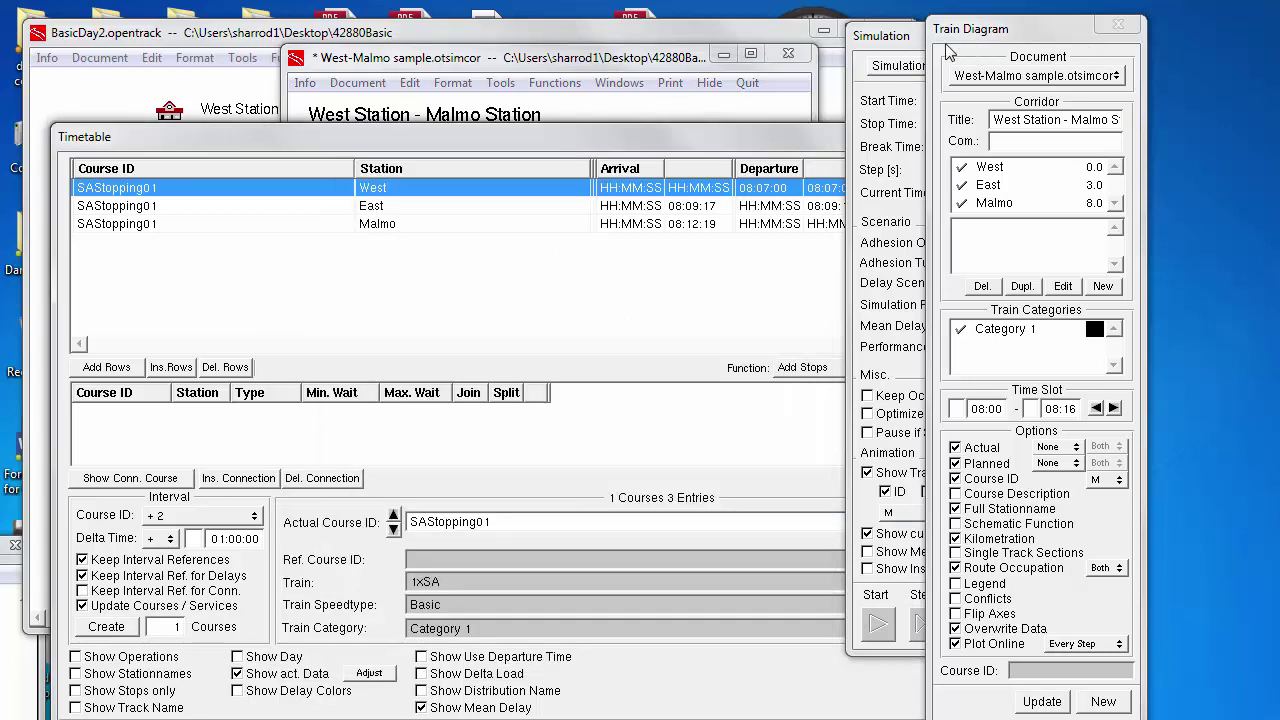
pyautogui.click(1114, 77)
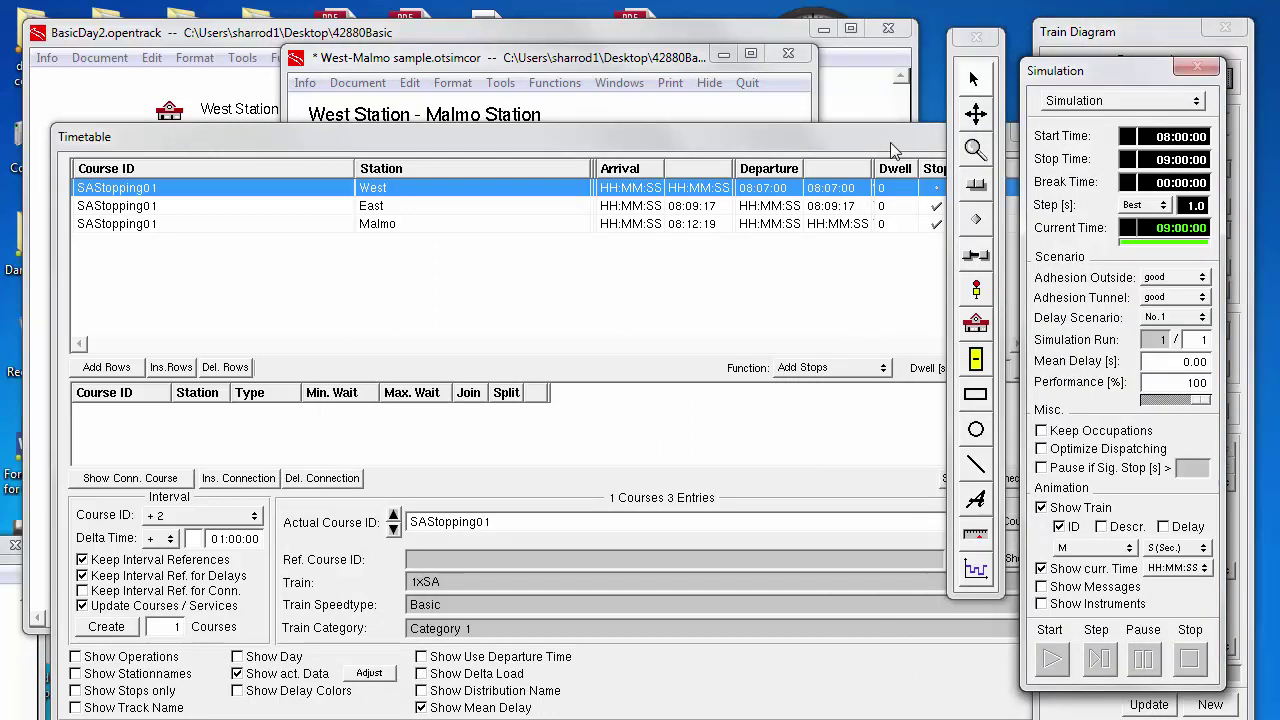
pyautogui.click(356, 176)
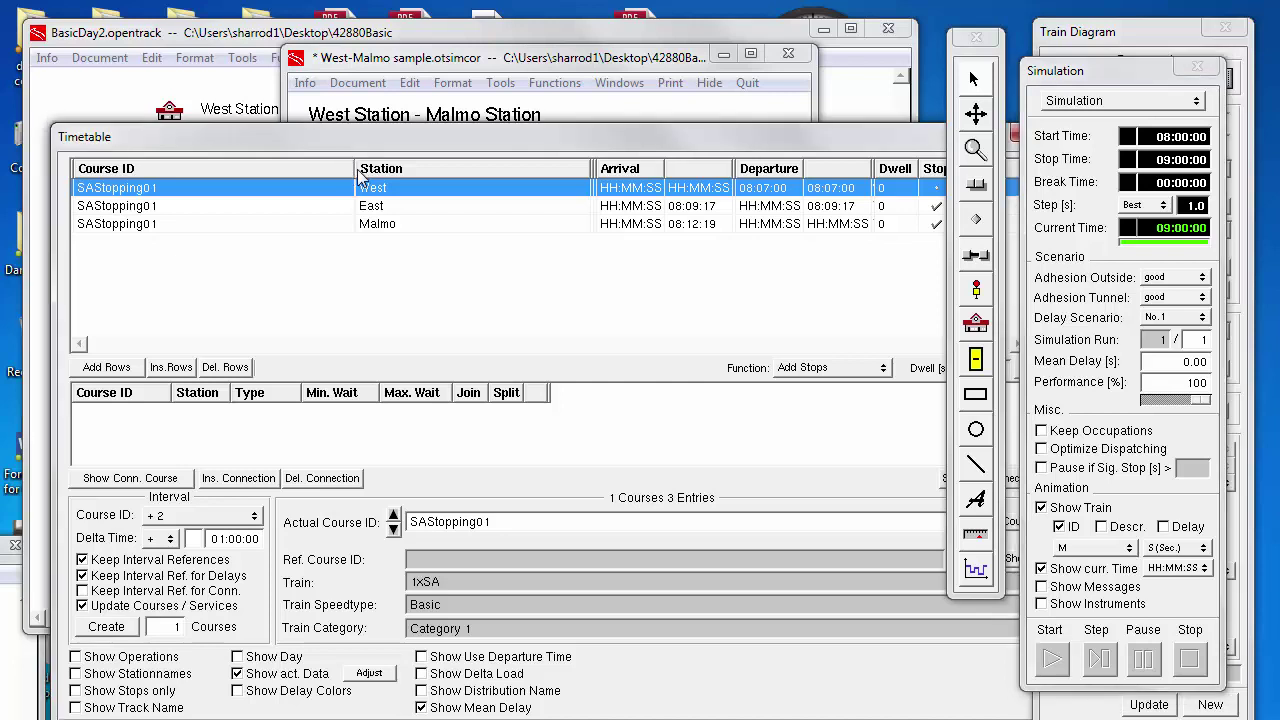
pyautogui.moveTo(354, 168); pyautogui.dragTo(310, 168)
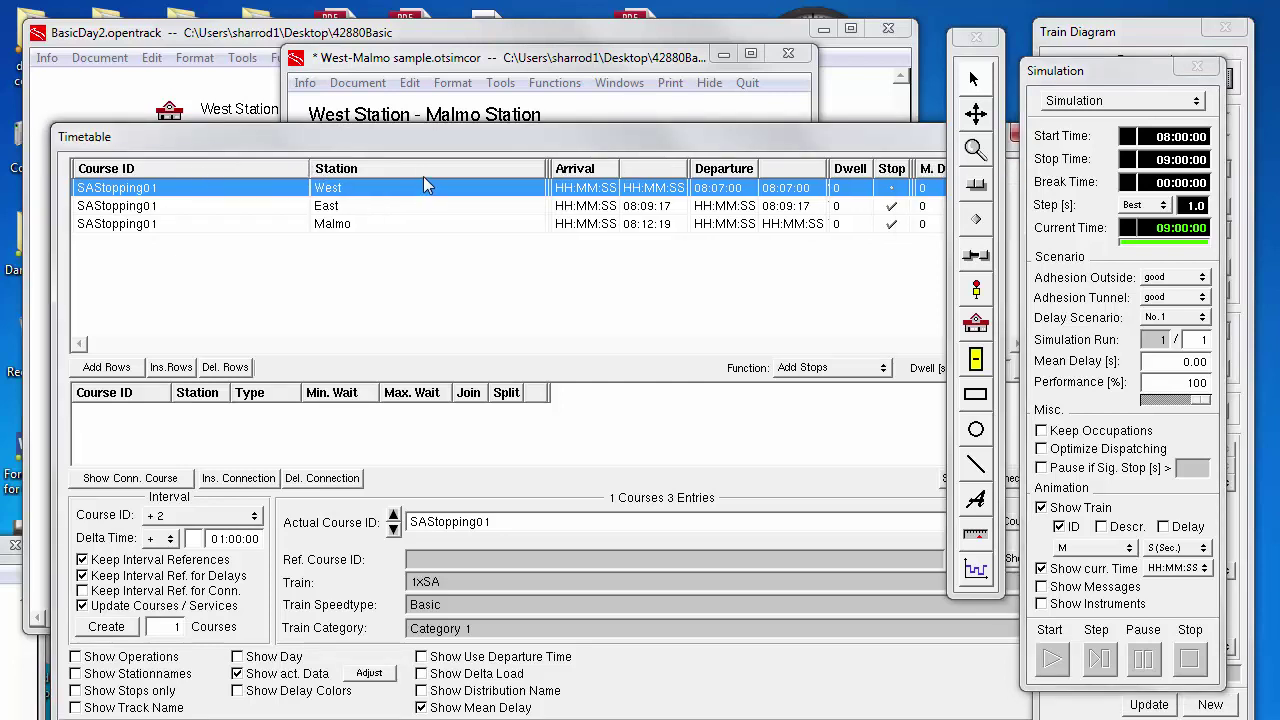
pyautogui.moveTo(432, 168); pyautogui.dragTo(269, 169)
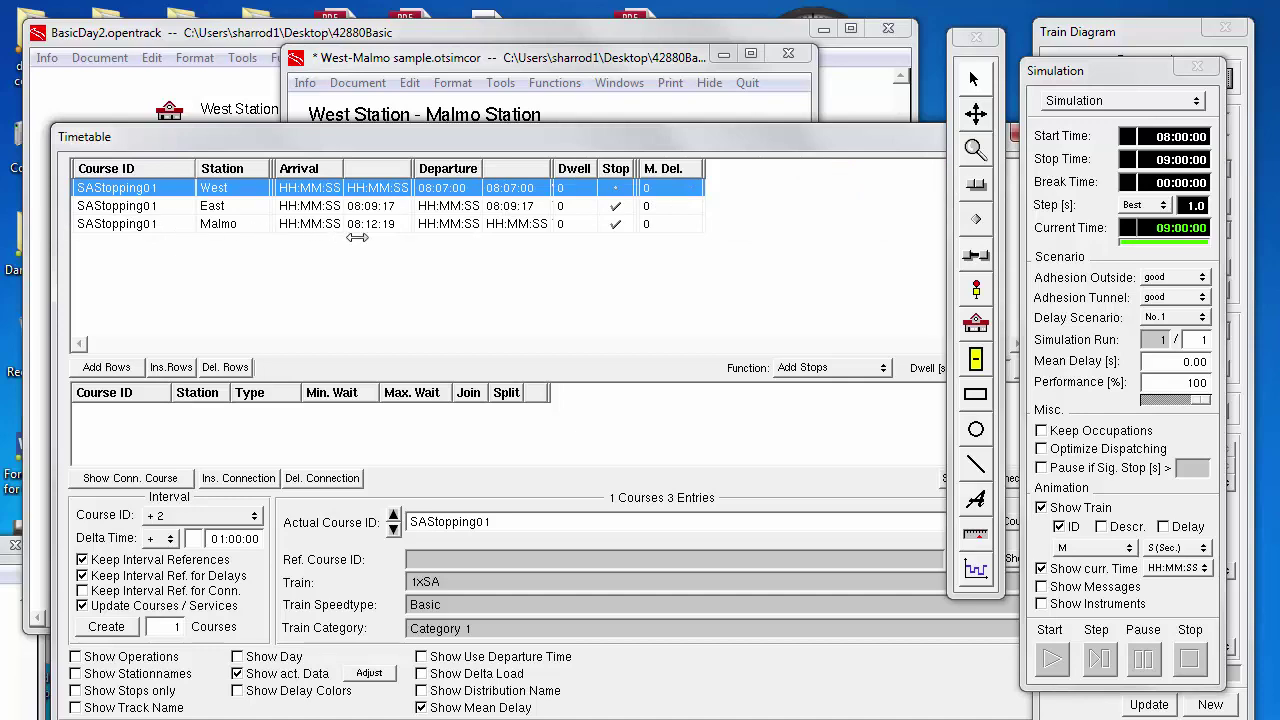
# Reduce the Timetable window's size and narrow its columns again so every column through the mean delay fits.
pyautogui.moveTo(84, 140); pyautogui.dragTo(388, 146)
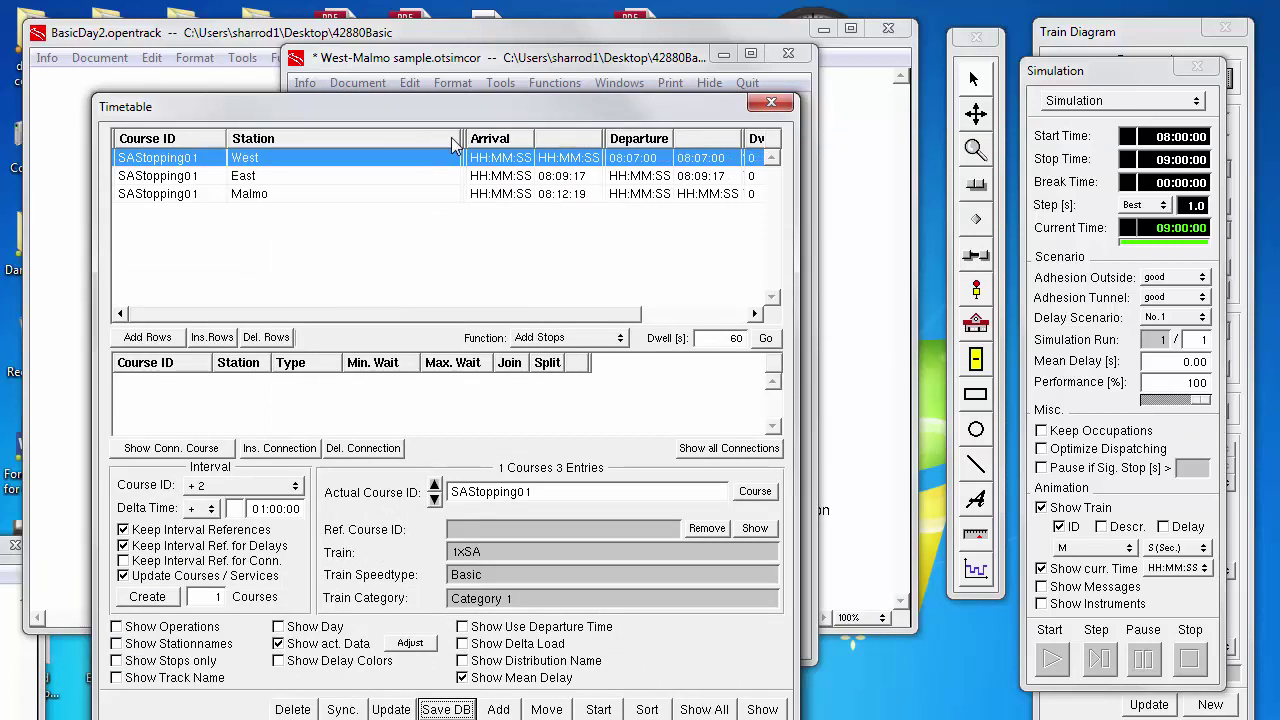
pyautogui.moveTo(455, 139); pyautogui.dragTo(448, 139)
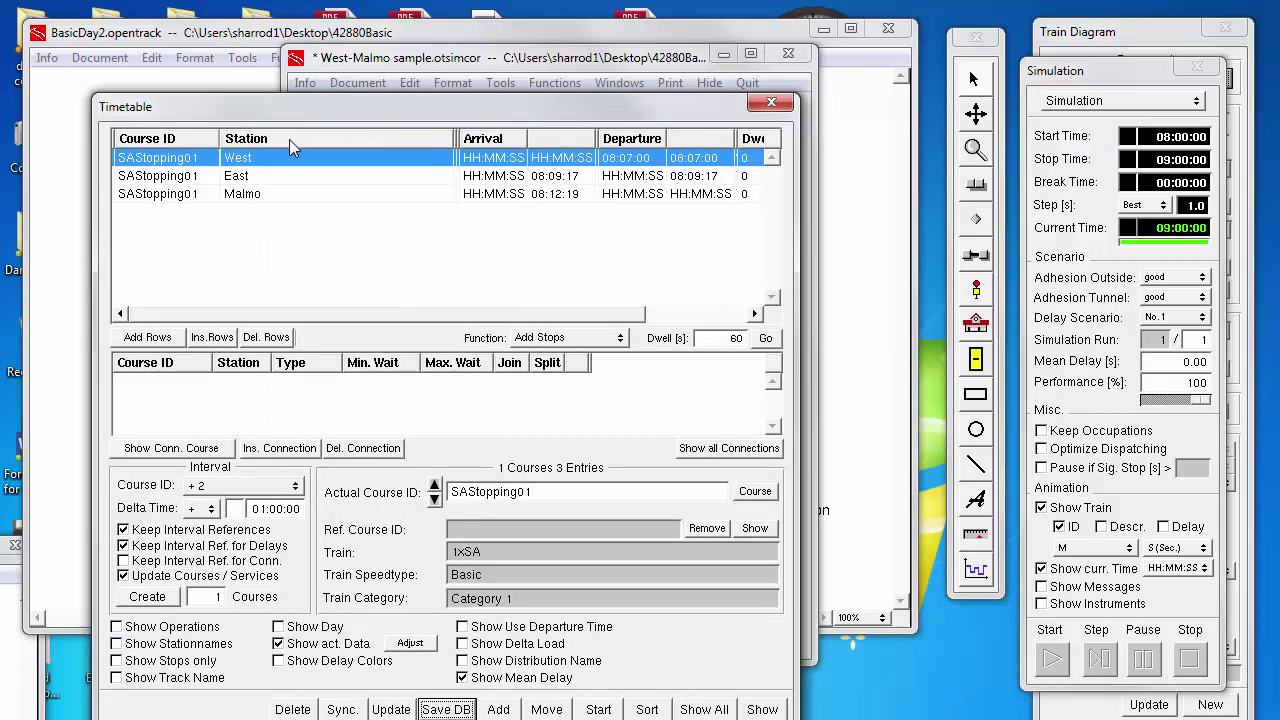
pyautogui.moveTo(289, 139); pyautogui.dragTo(292, 139)
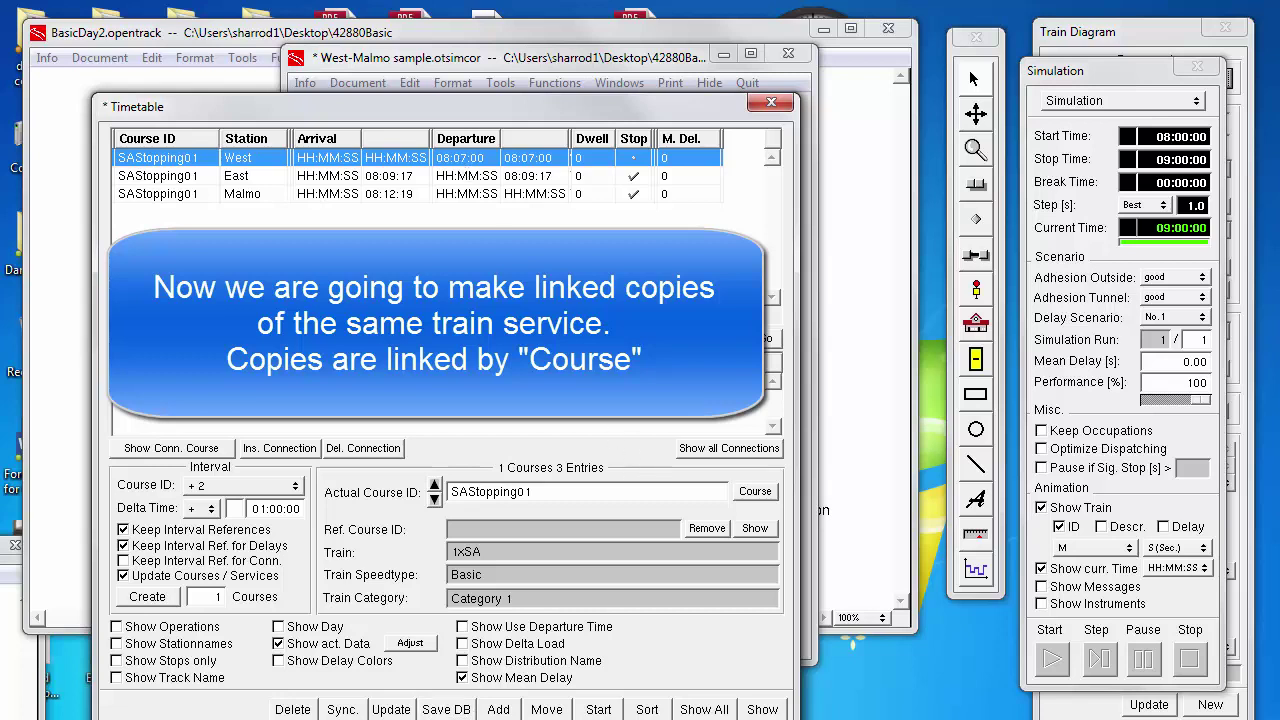
# Set the planned departure of SAStopping01 from West to 08:05:00 in the timetable.
pyautogui.click(461, 163)
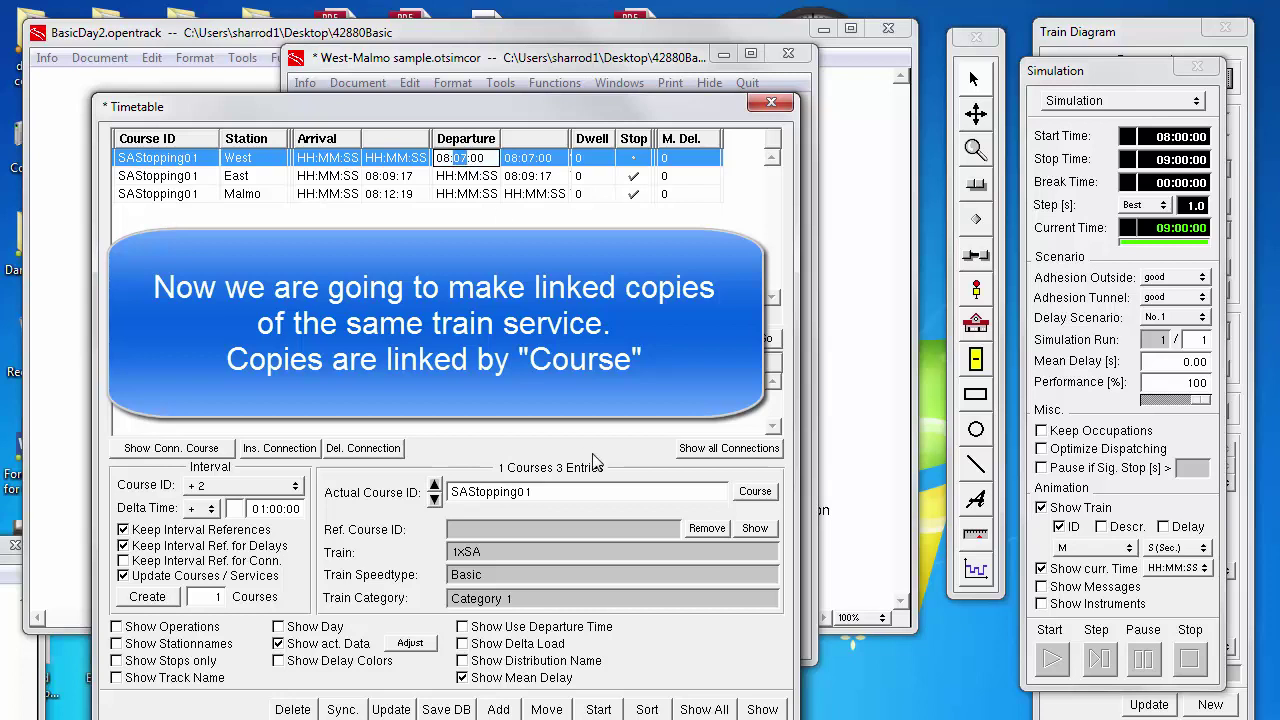
pyautogui.write('05')
pyautogui.press('Return')
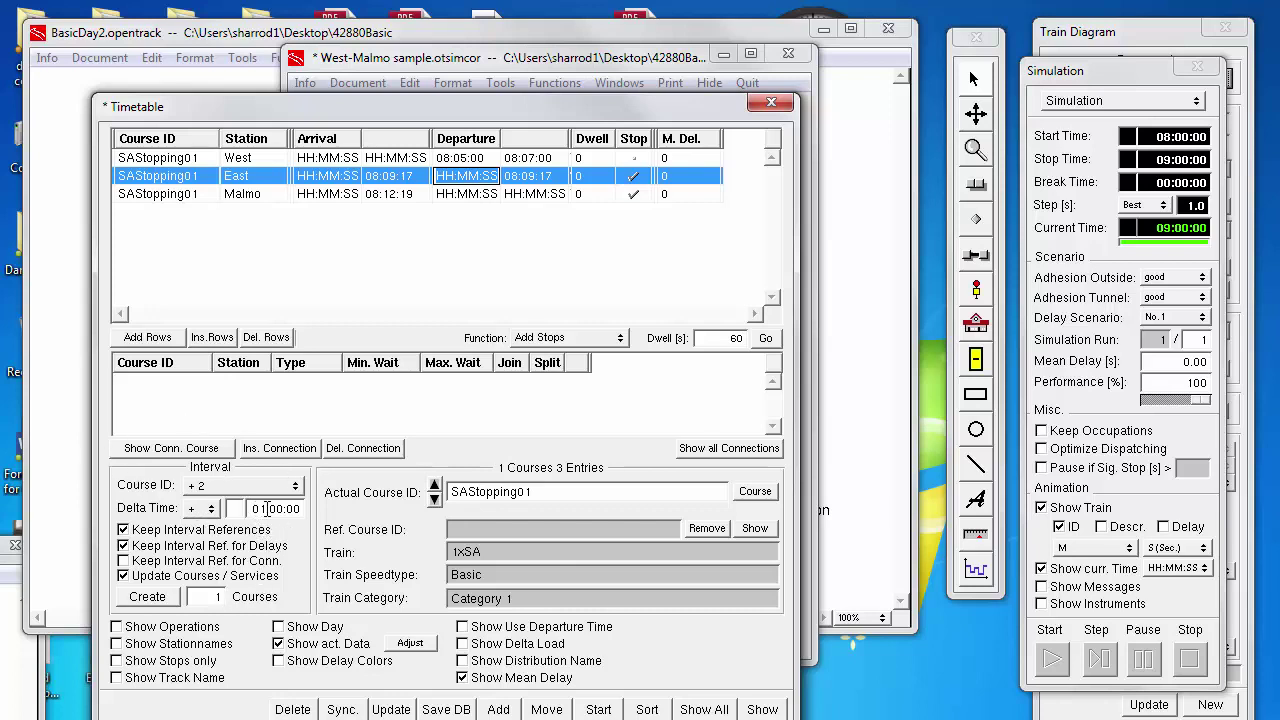
# Create 5 linked interval courses from SAStopping01 with a delta time of 00:15:00.
pyautogui.click(303, 509)
pyautogui.doubleClick(254, 509)
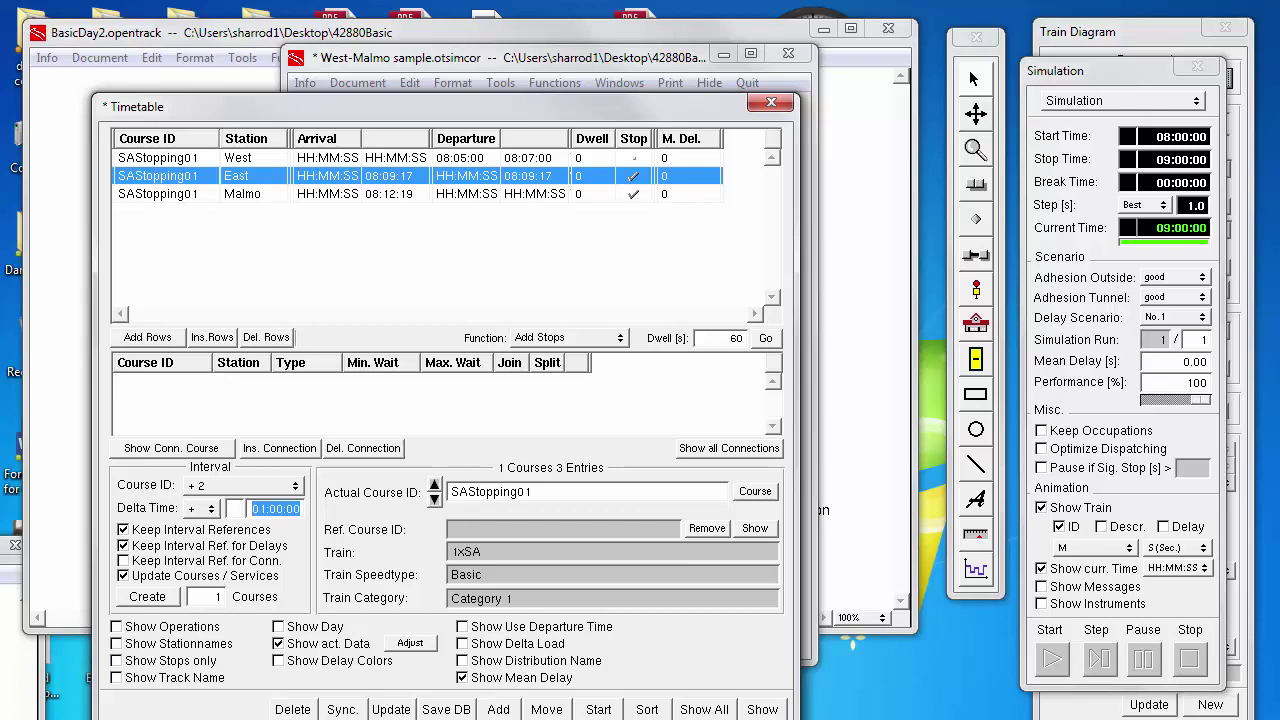
pyautogui.write('0015')
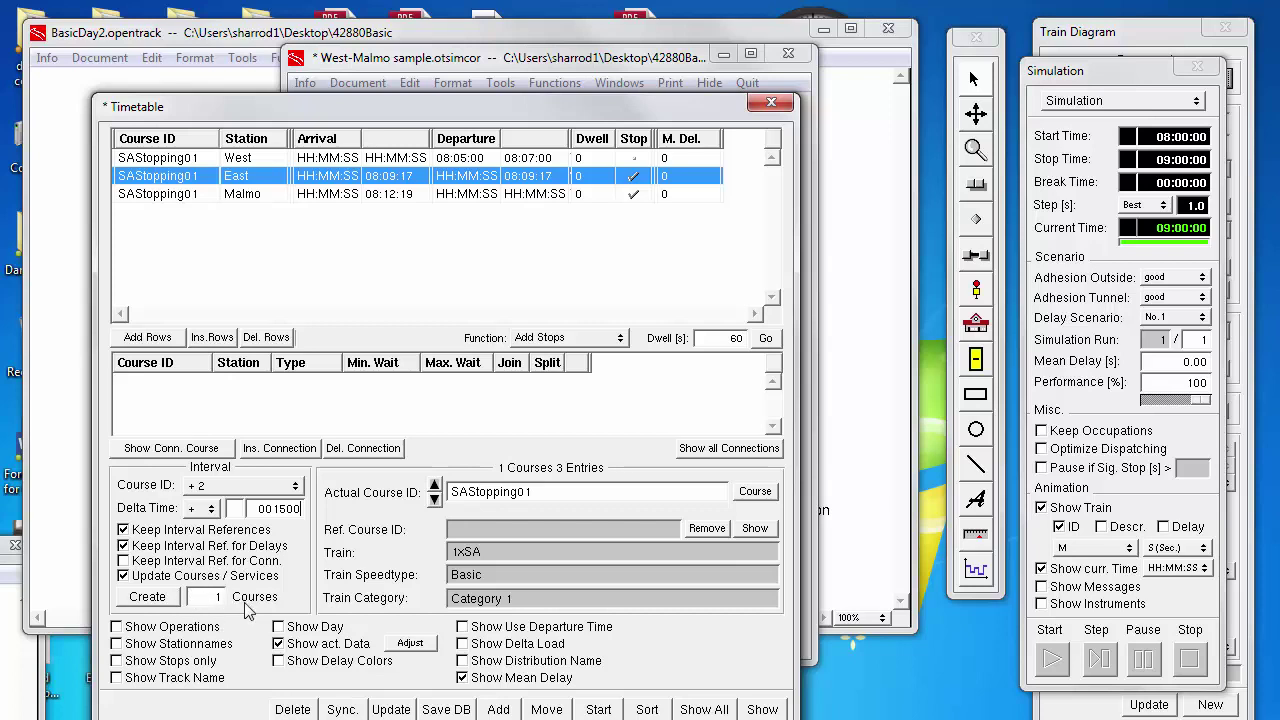
pyautogui.press('Tab')
pyautogui.click(148, 597)
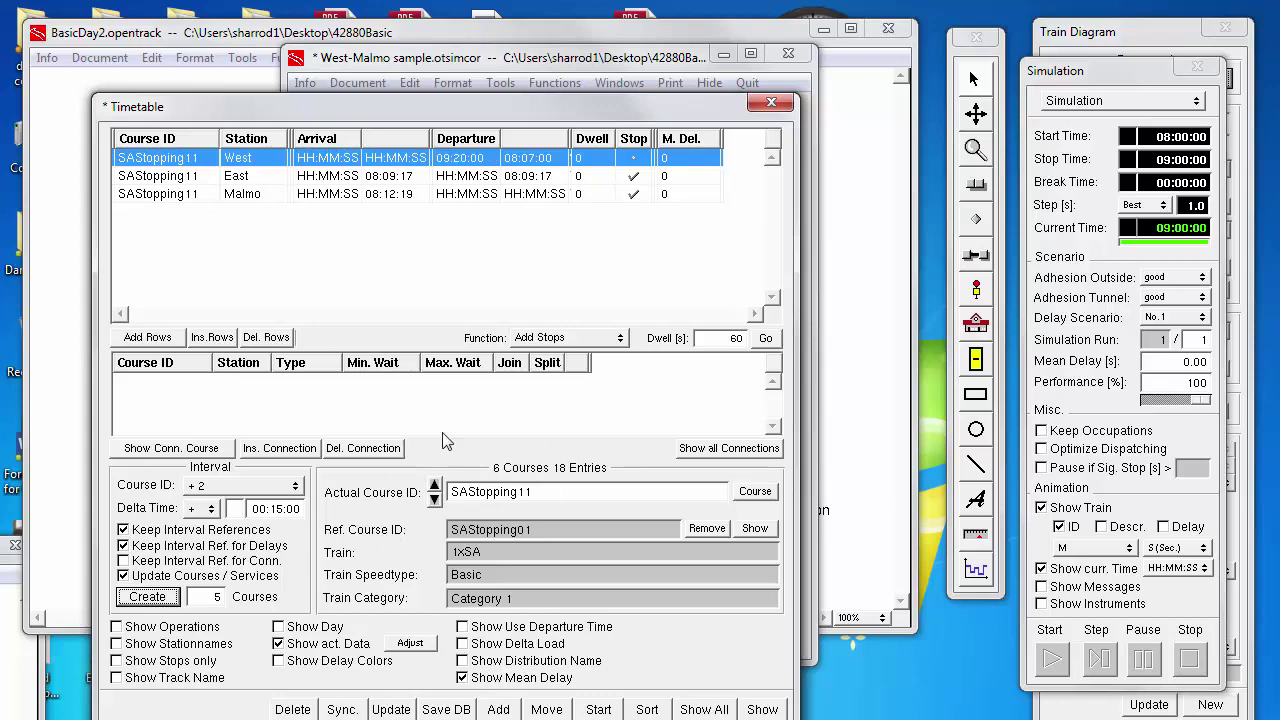
# Step through the newly created SAStopping courses in the timetable back to the reference course SAStopping01.
pyautogui.click(436, 486)
pyautogui.click(436, 486)
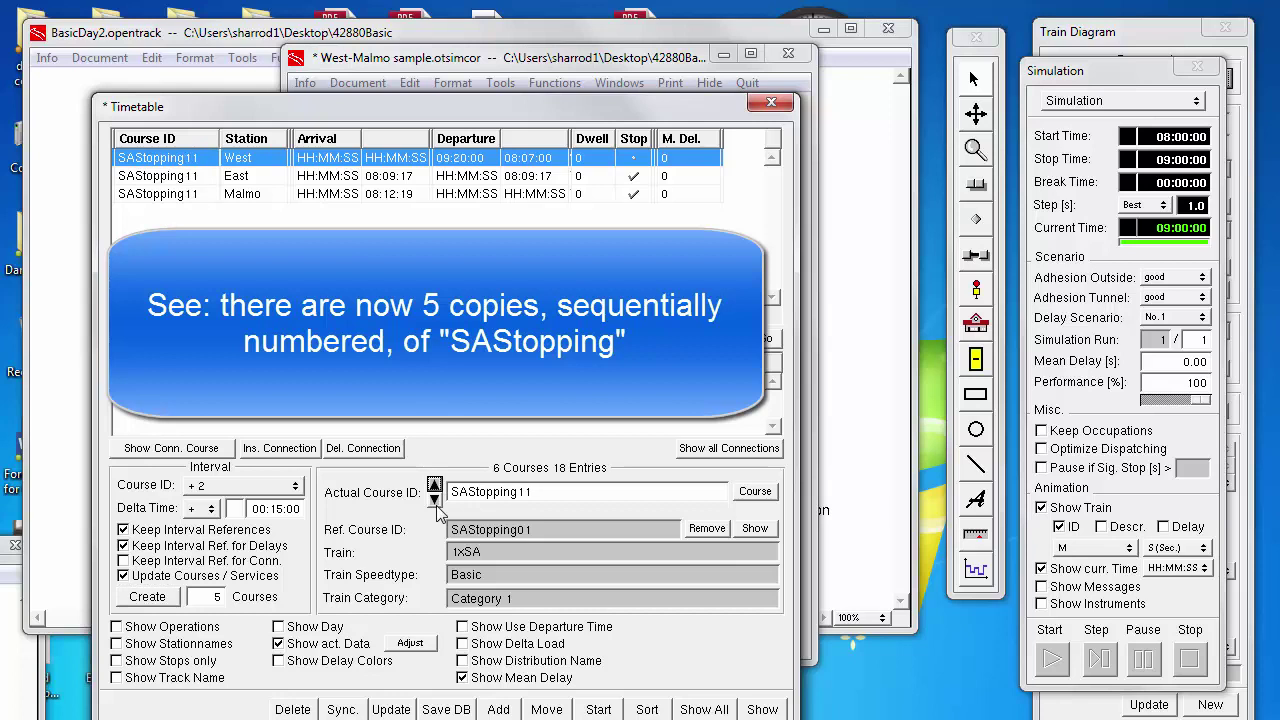
pyautogui.click(434, 499)
pyautogui.doubleClick(434, 499)
pyautogui.click(435, 500)
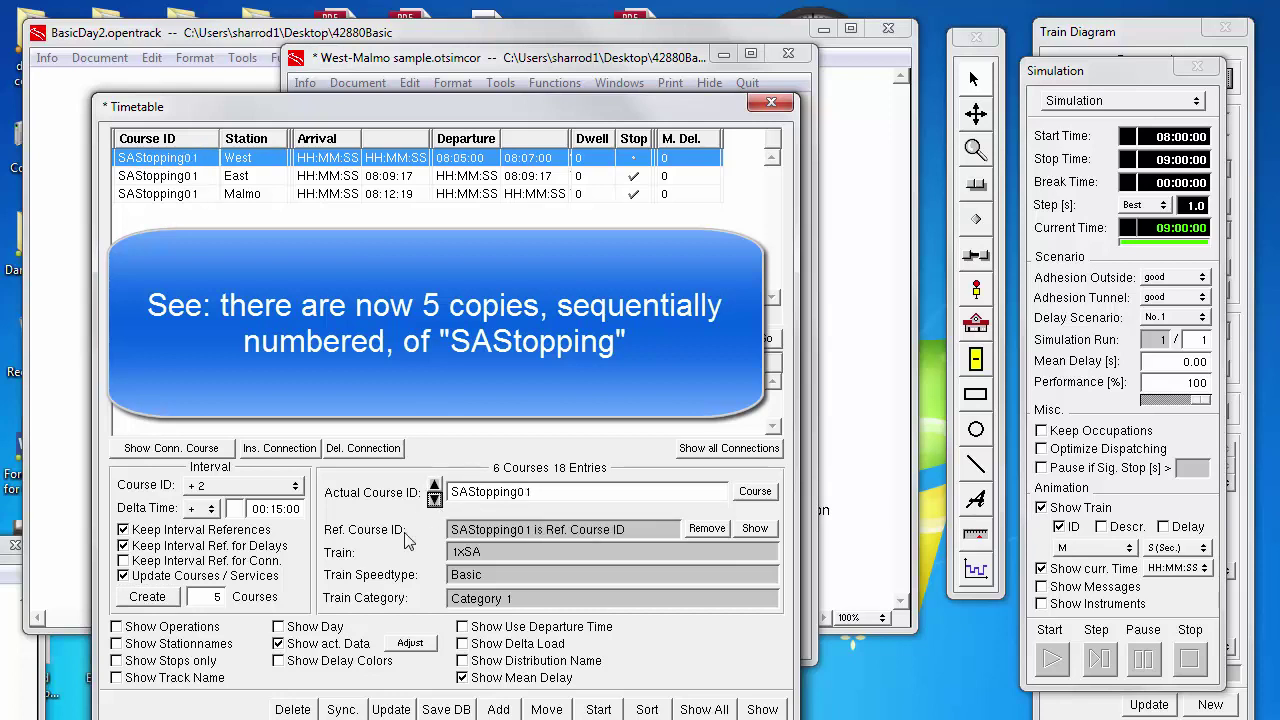
# Save the timetable database and bring the West-Malmo train diagram back to the front.
pyautogui.click(439, 710)
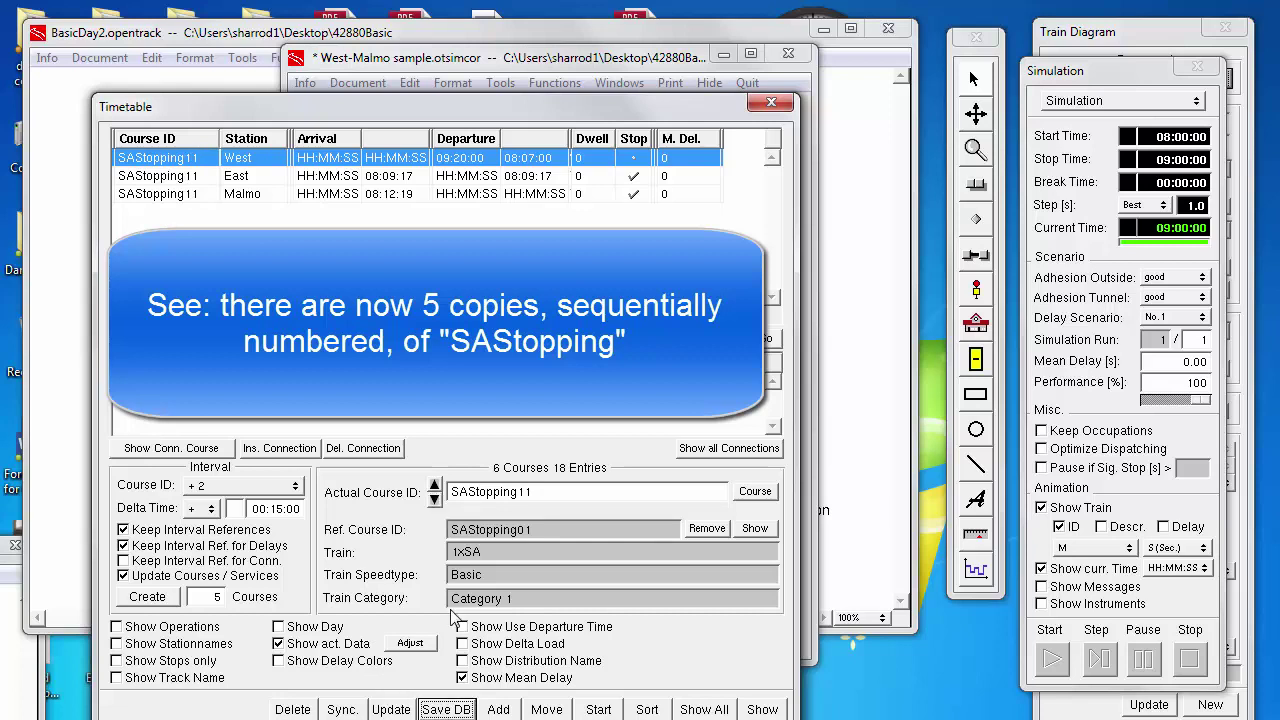
pyautogui.click(530, 60)
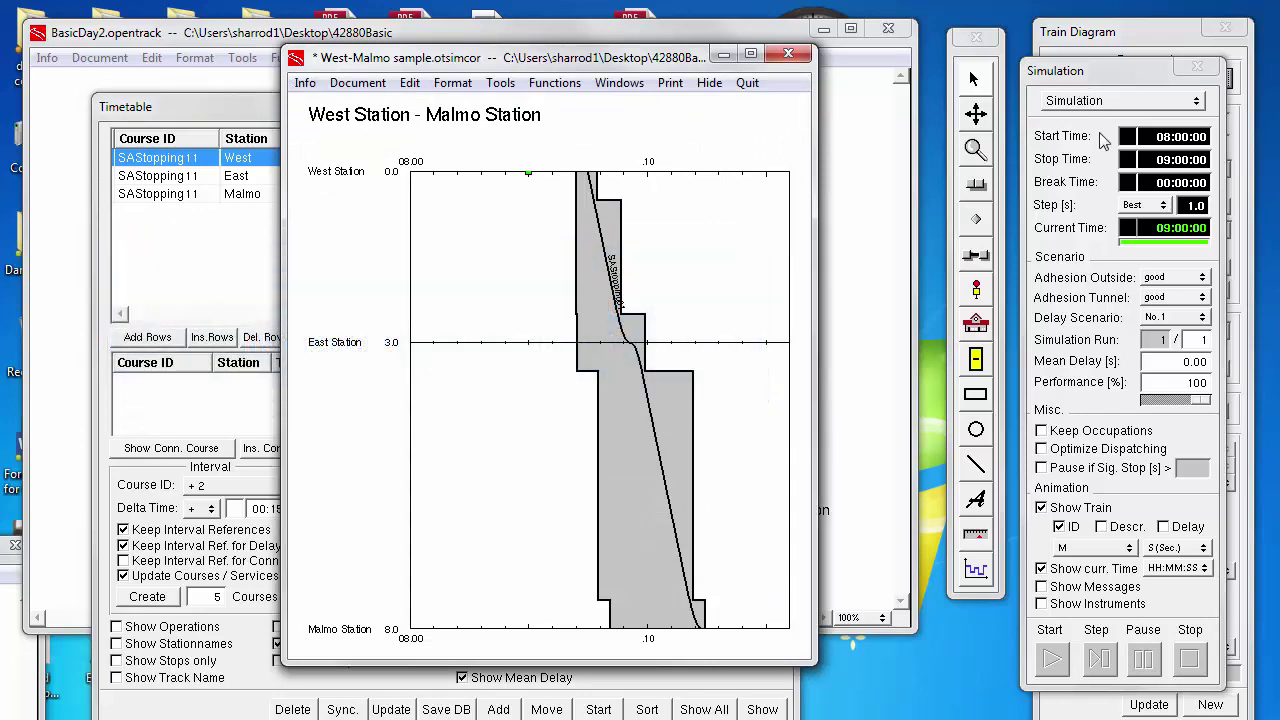
# Set the simulation stop time to 11:00:00 and run the simulation of all SAStopping courses.
pyautogui.click(955, 50)
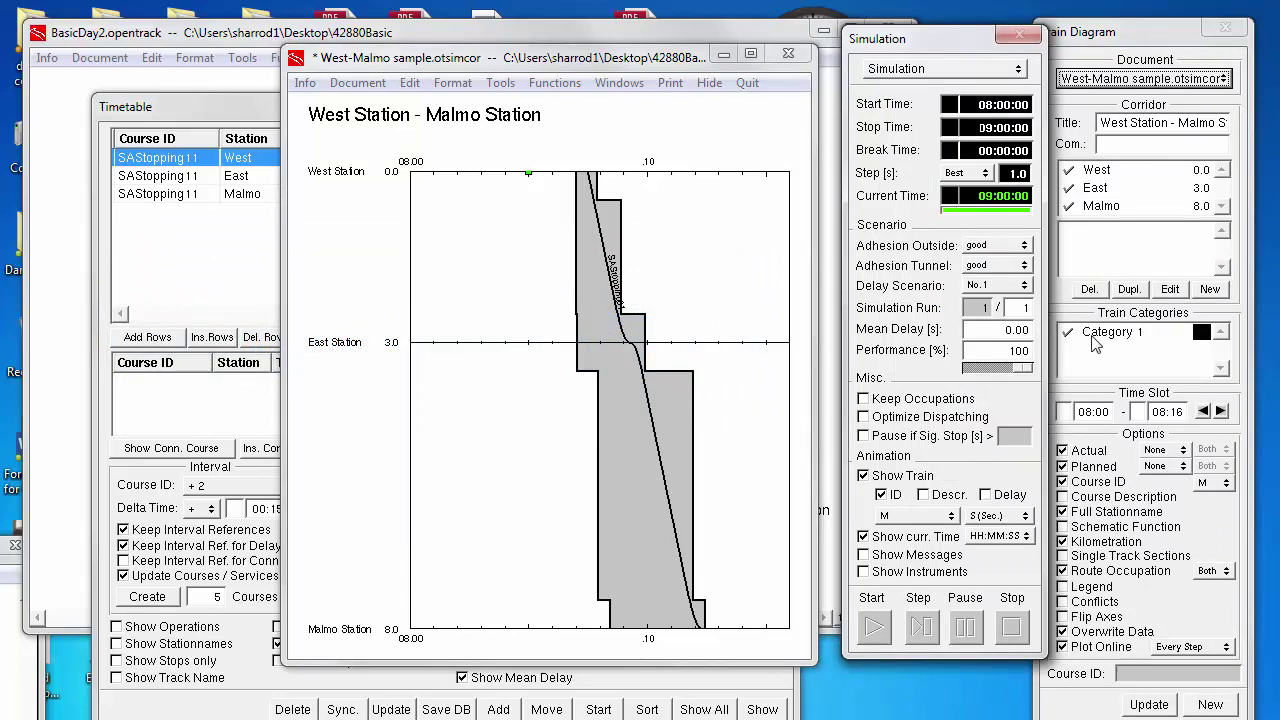
pyautogui.press('Tab')
pyautogui.write('11')
pyautogui.click(875, 630)
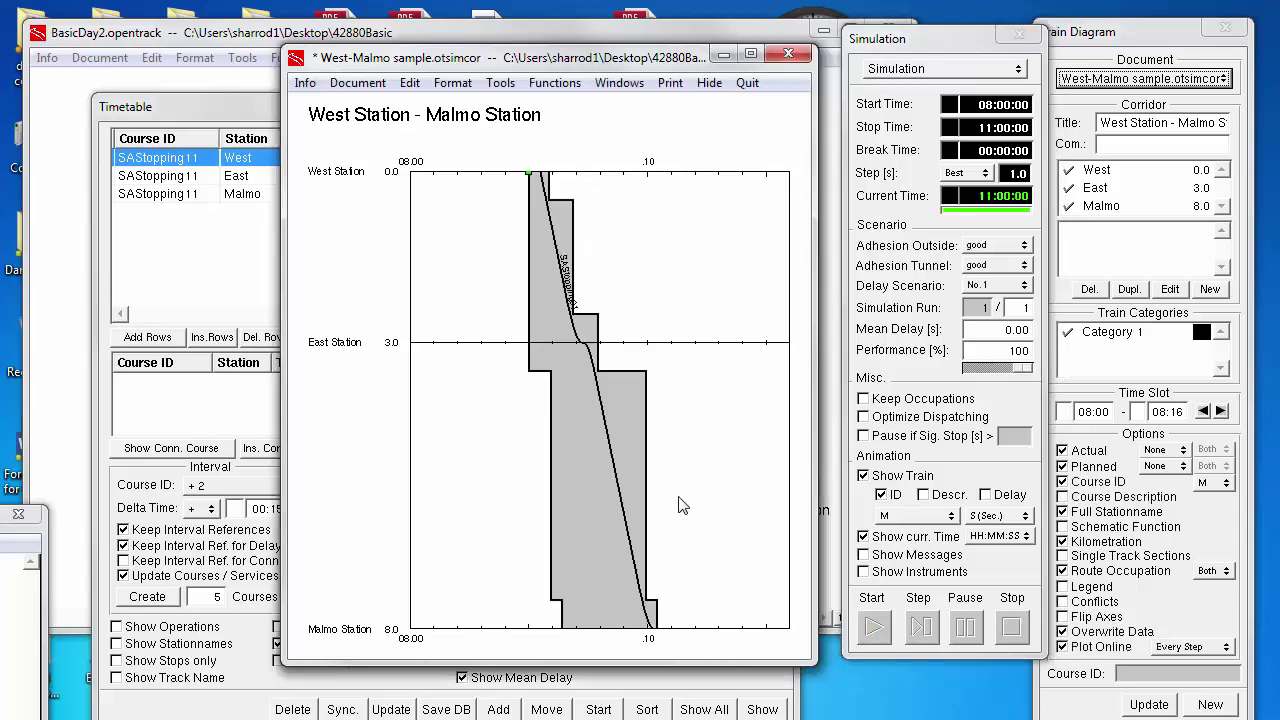
# Shift SAStopping01's departure from West graphically by +00:05:40 to 08:10:40 in the train diagram and rerun the simulation.
pyautogui.rightClick(580, 280)
pyautogui.click(637, 506)
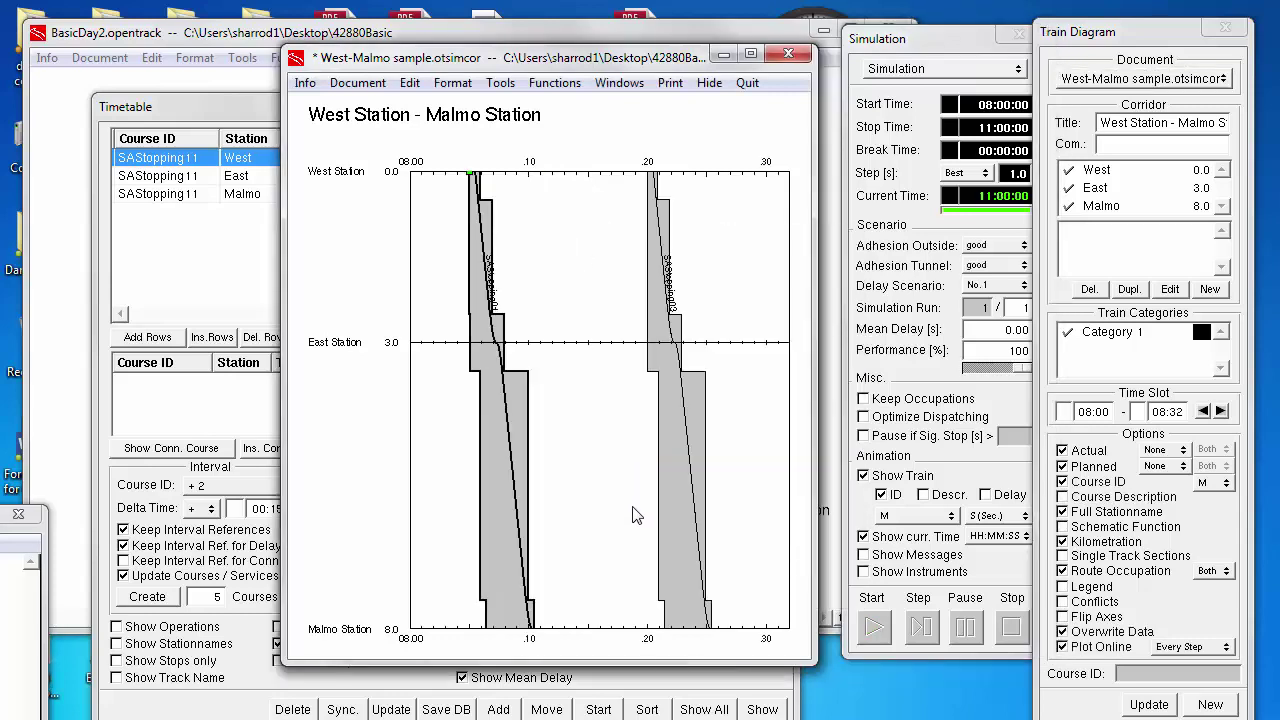
pyautogui.rightClick(556, 320)
pyautogui.click(638, 524)
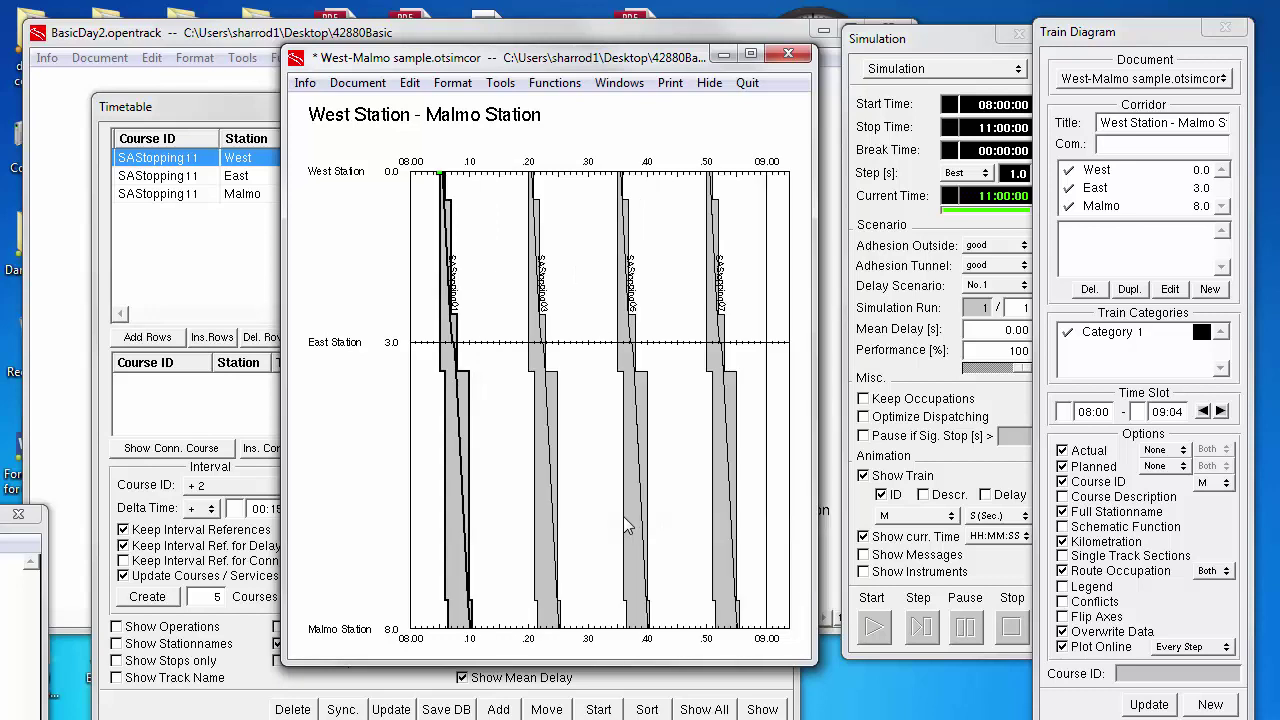
pyautogui.rightClick(630, 506)
pyautogui.click(632, 494)
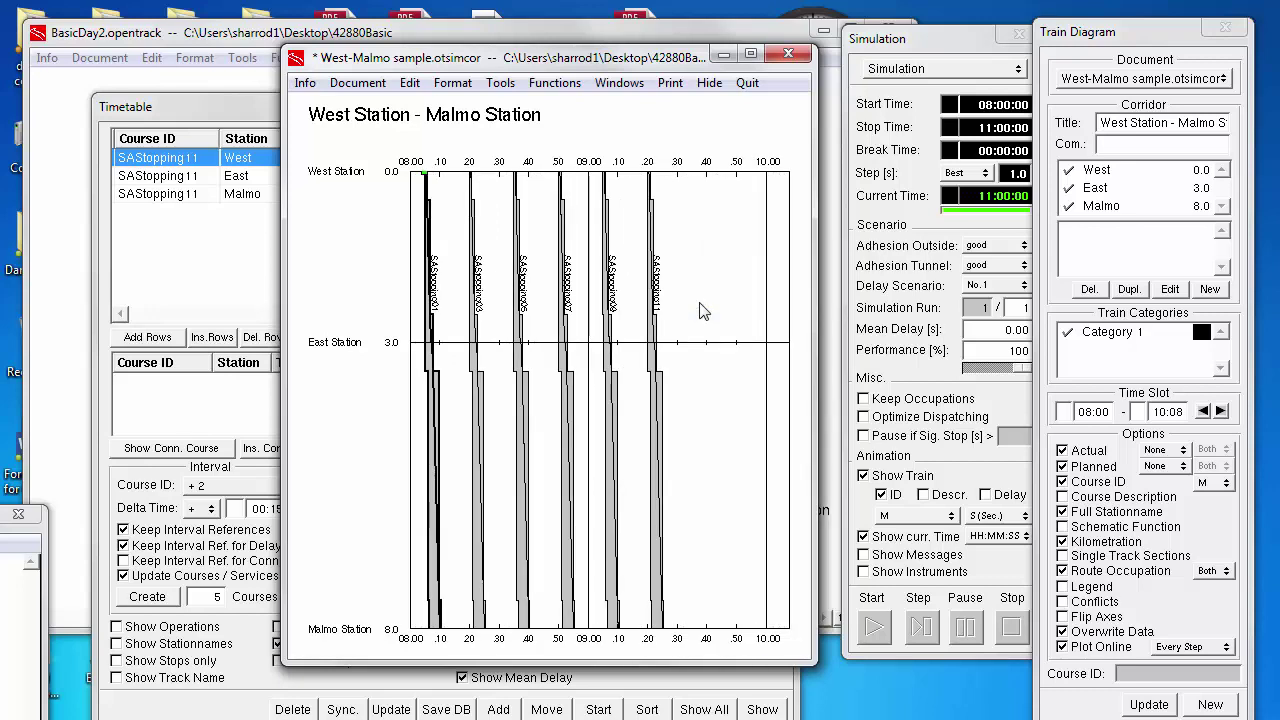
pyautogui.click(429, 182)
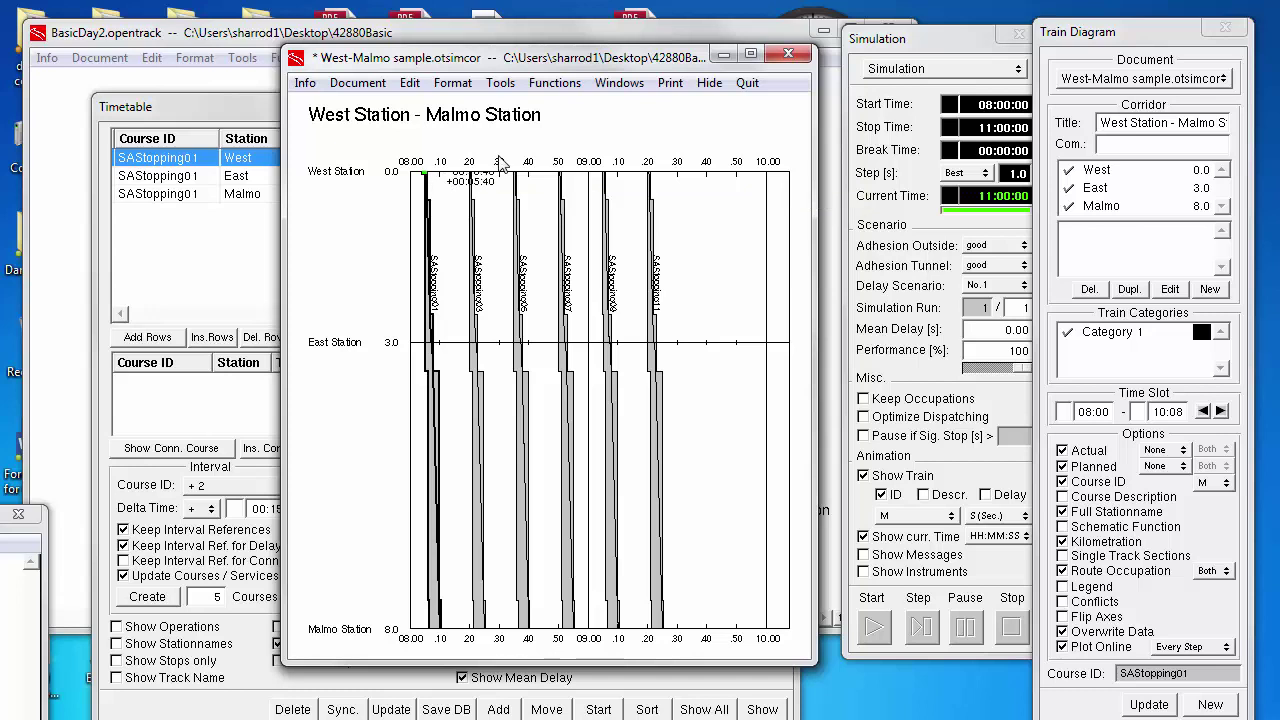
pyautogui.click(873, 629)
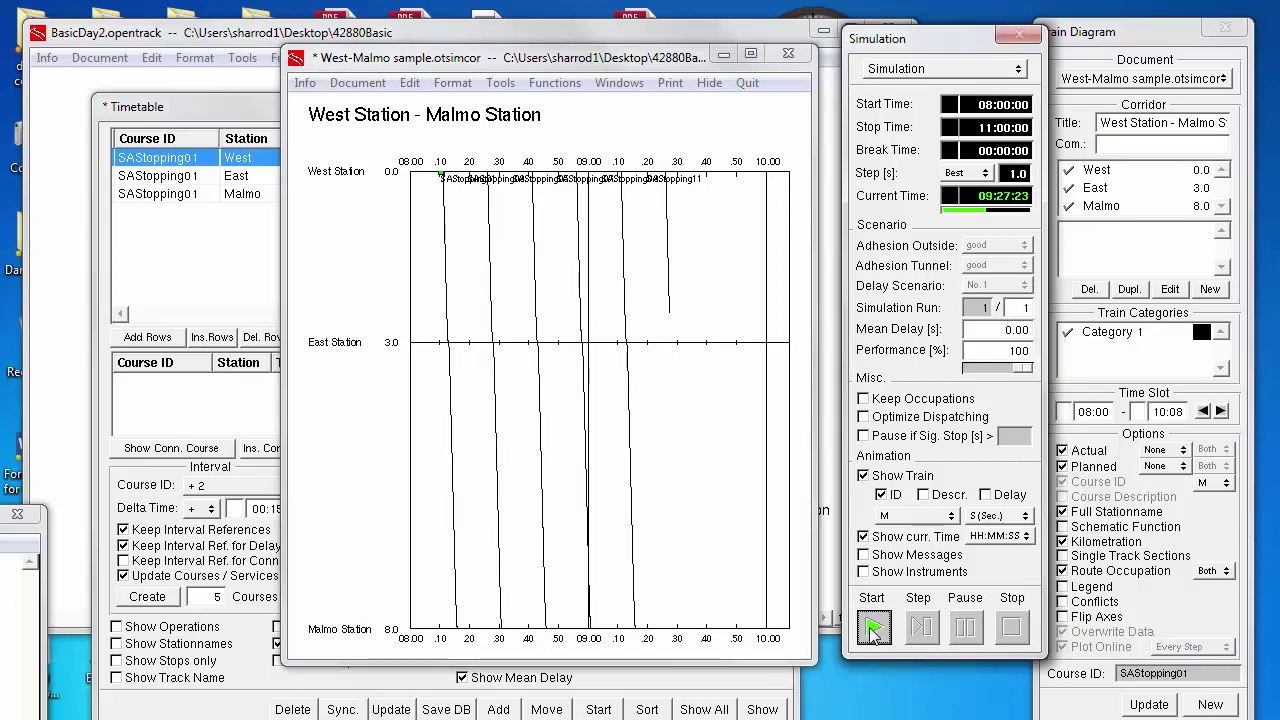
# Remove SAStopping01's stop at East in the timetable and rerun the simulation.
pyautogui.click(218, 113)
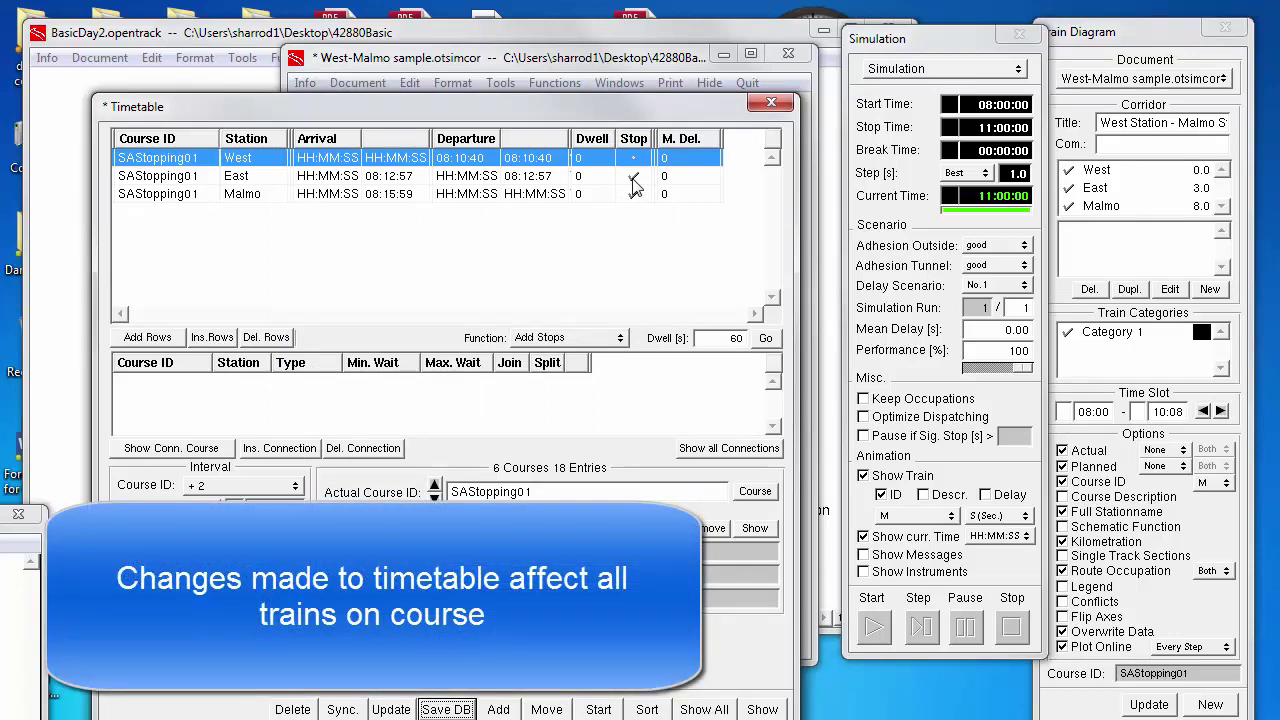
pyautogui.click(632, 178)
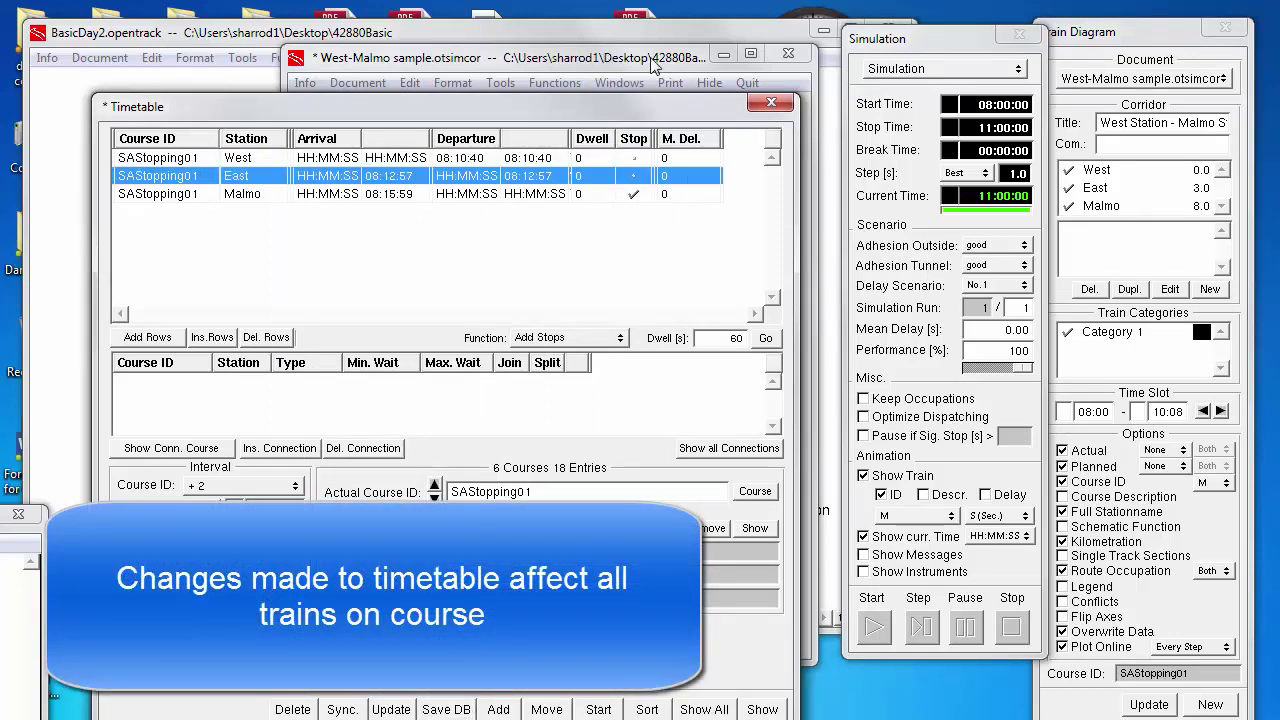
pyautogui.click(873, 629)
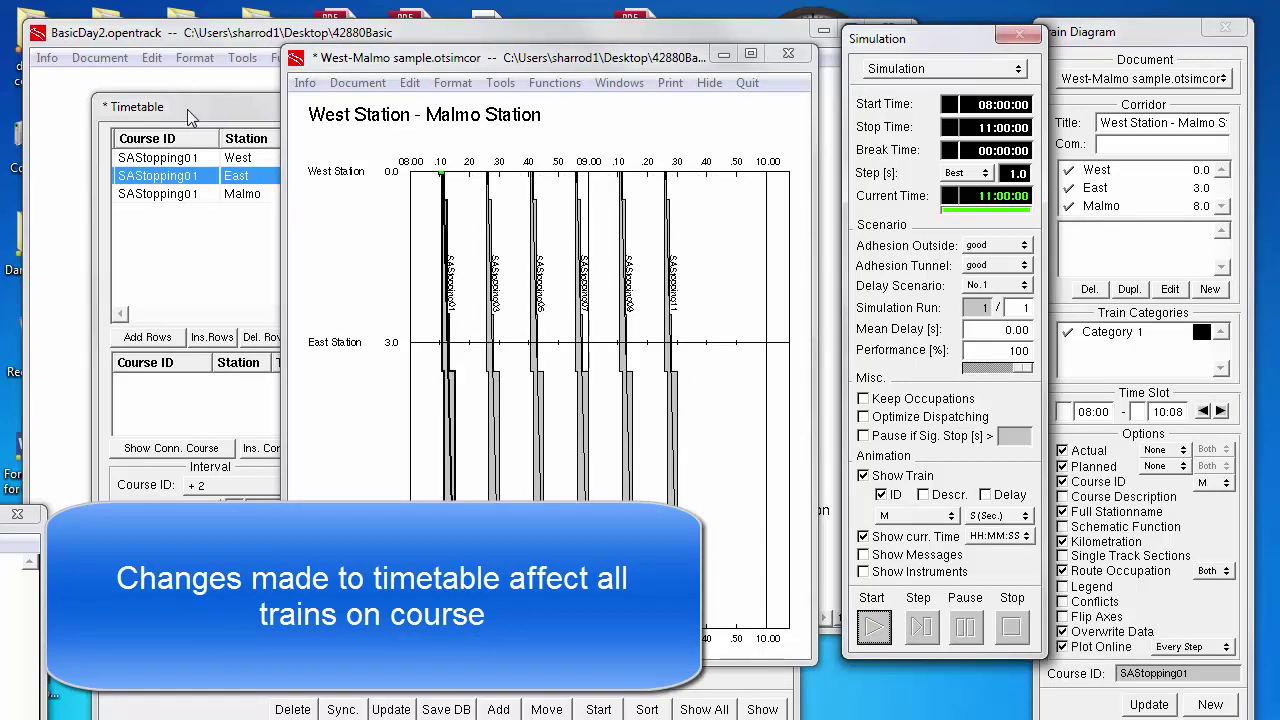
# Restore SAStopping01's stop at East, save the timetable database and rerun the simulation.
pyautogui.click(632, 188)
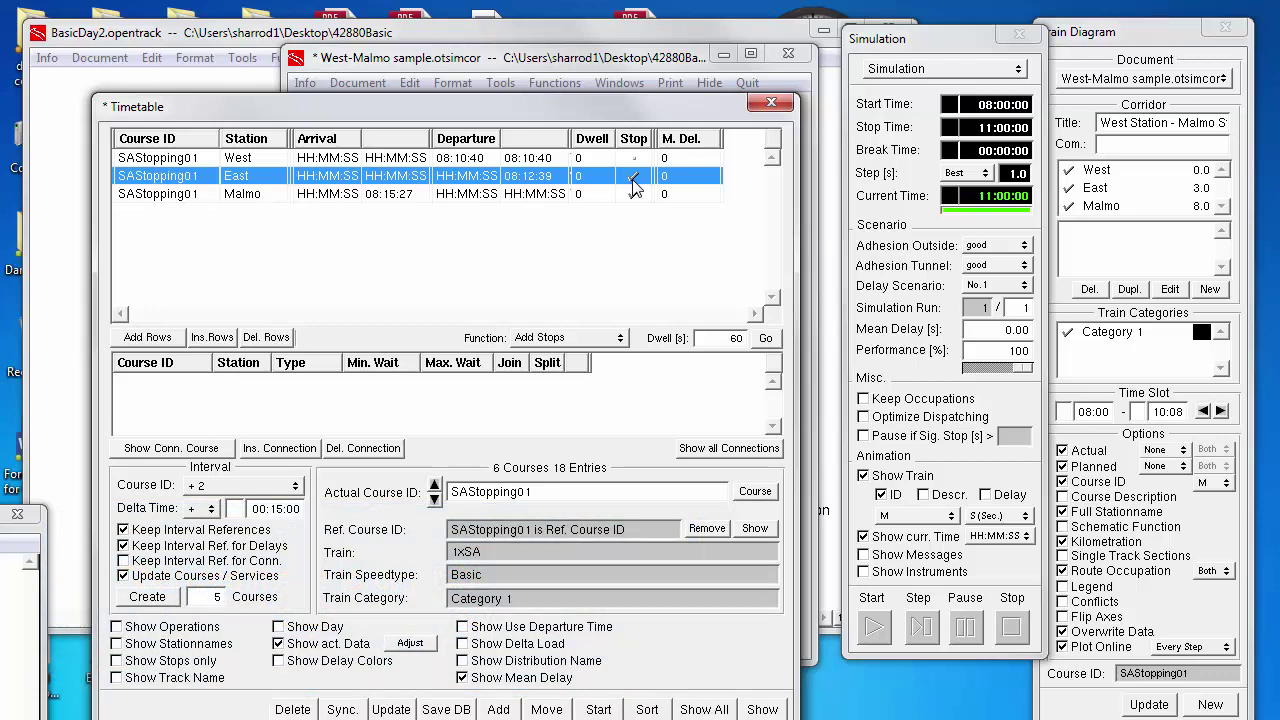
pyautogui.click(633, 193)
pyautogui.hotkey('ctrl', 's')
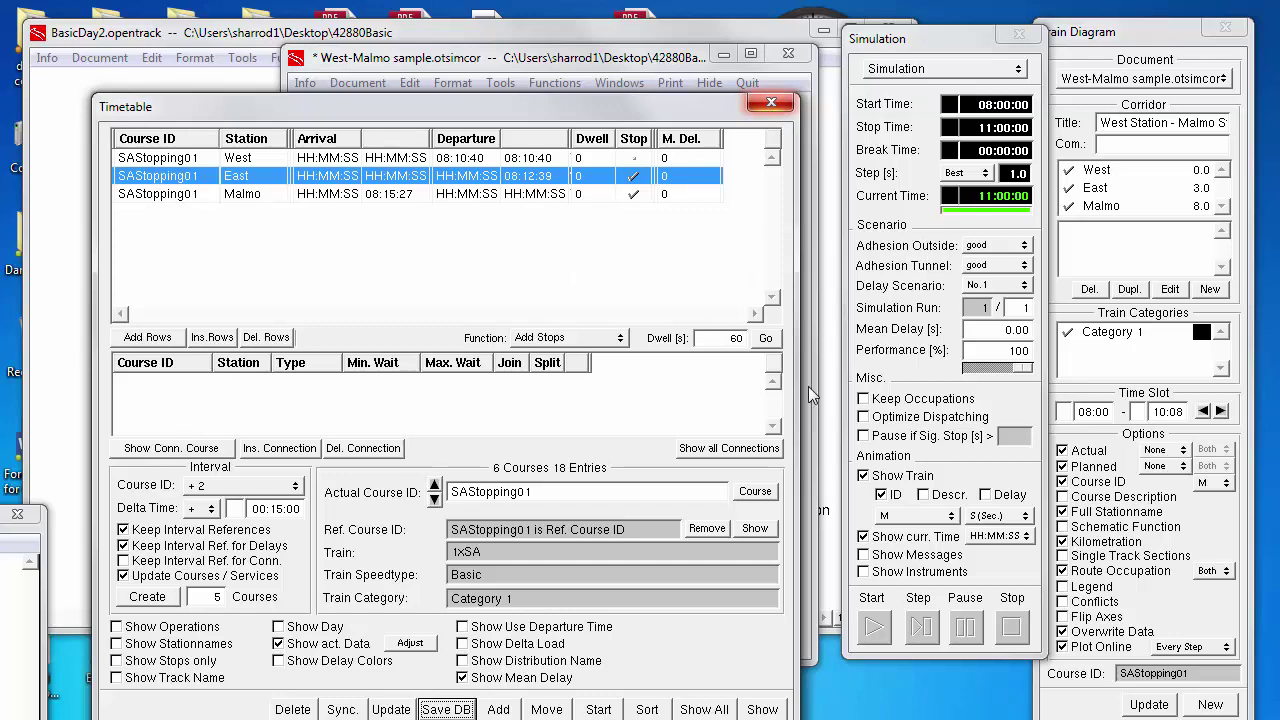
pyautogui.click(873, 626)
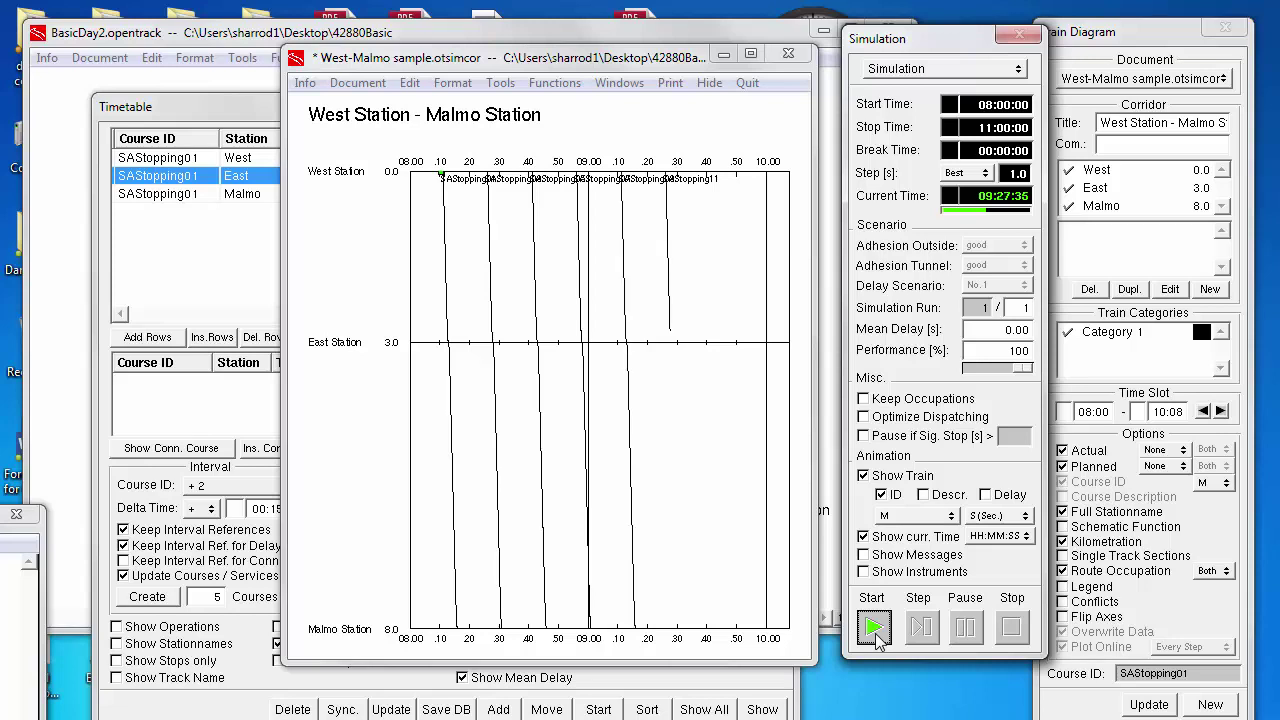
# Set SAStopping01's planned departure from East to 08:16:00, save the timetable database and rerun the simulation.
pyautogui.click(233, 111)
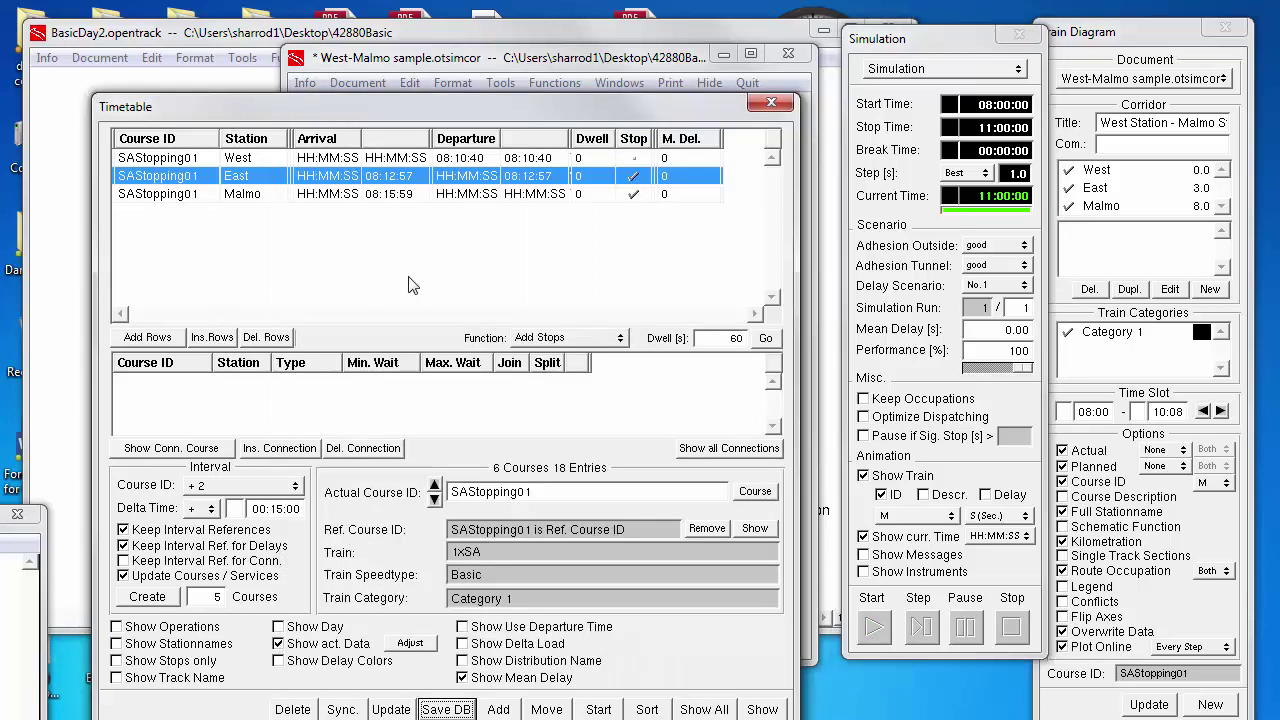
pyautogui.doubleClick(466, 178)
pyautogui.tripleClick(466, 177)
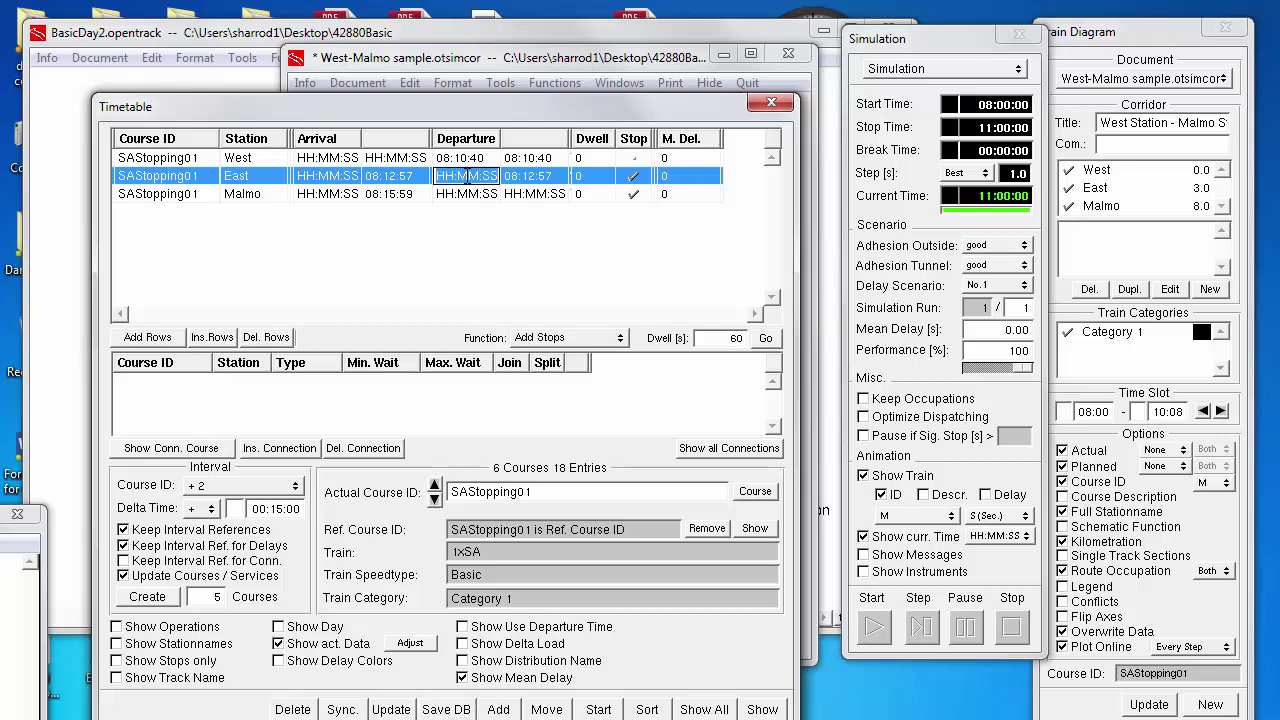
pyautogui.write('08')
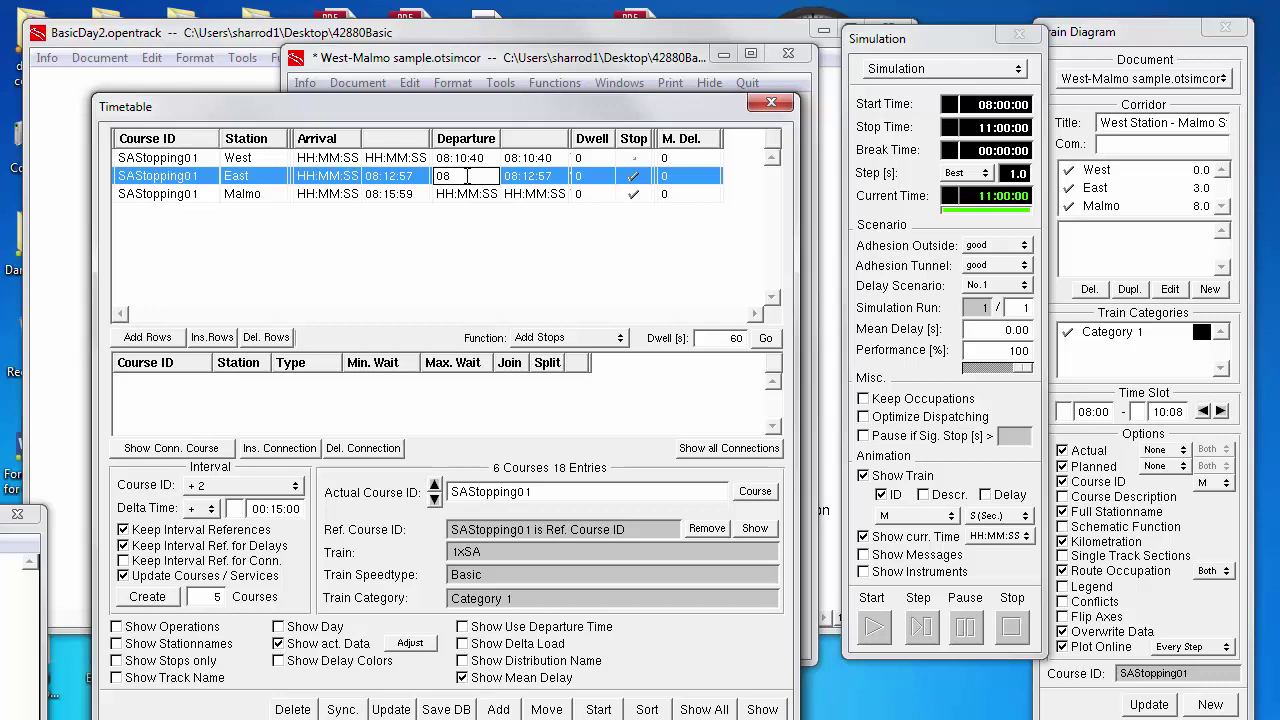
pyautogui.write('1600')
pyautogui.press('Return')
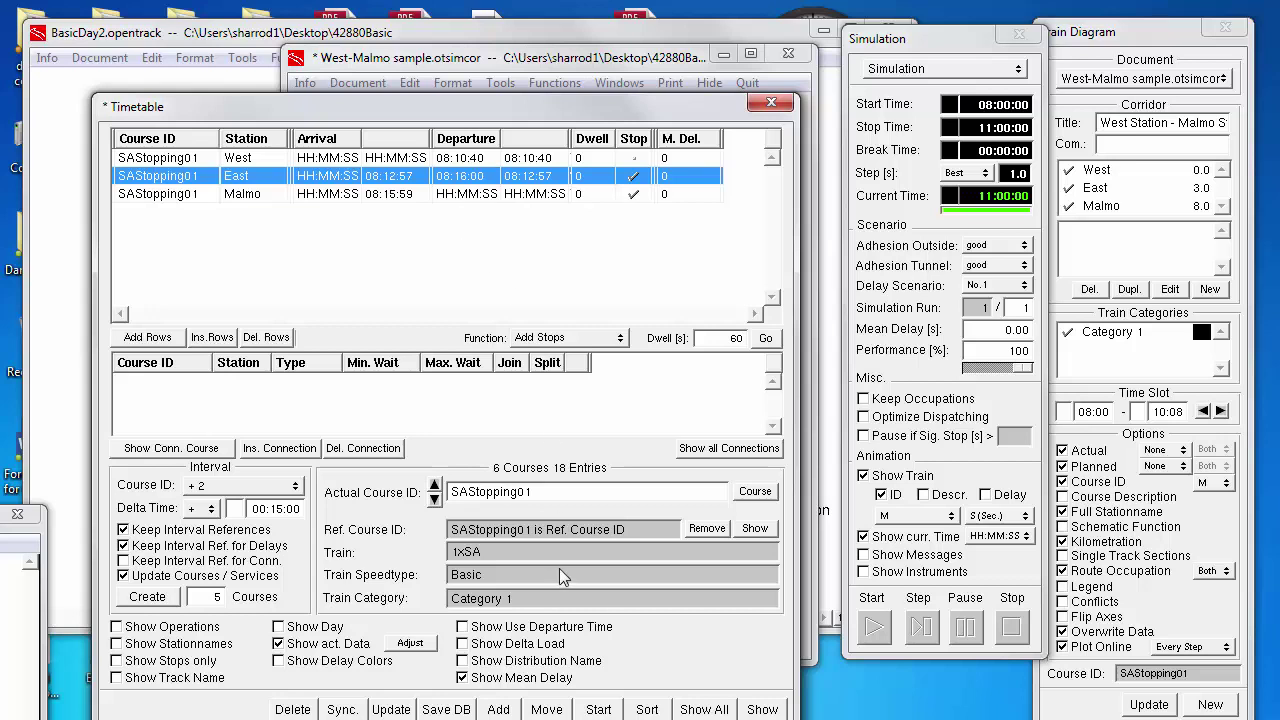
pyautogui.click(447, 710)
pyautogui.click(874, 628)
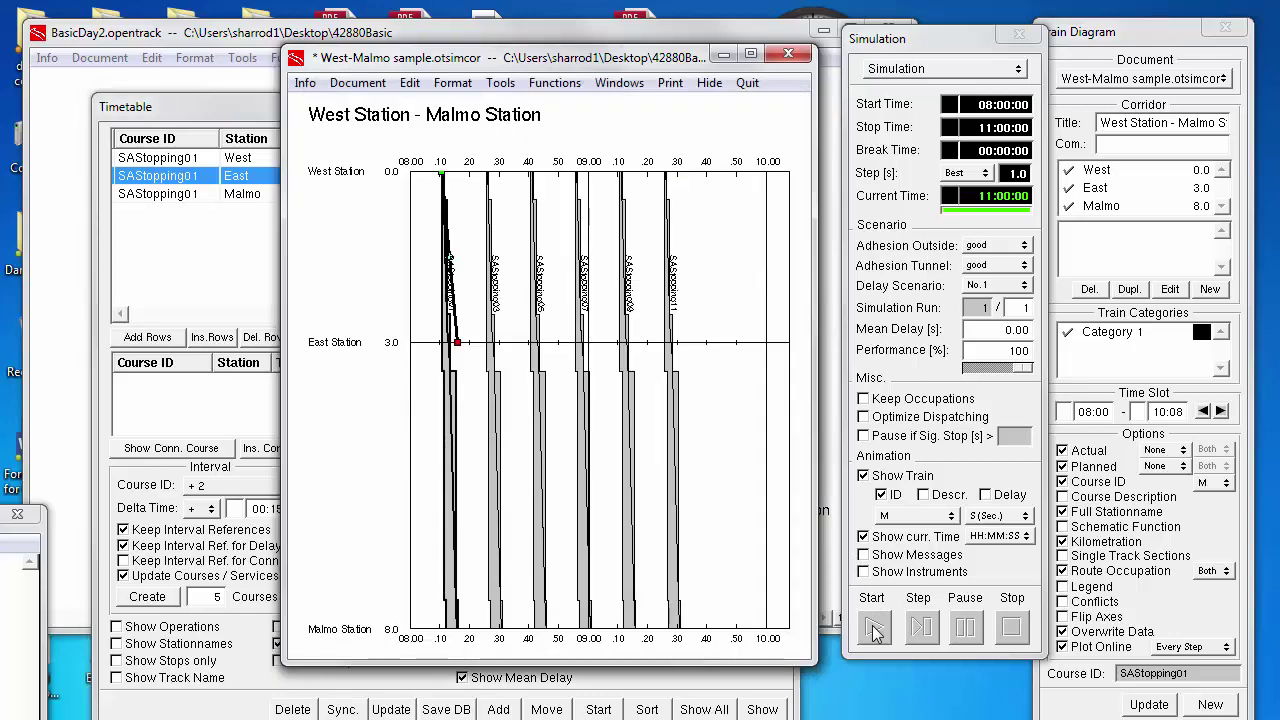
pyautogui.click(874, 628)
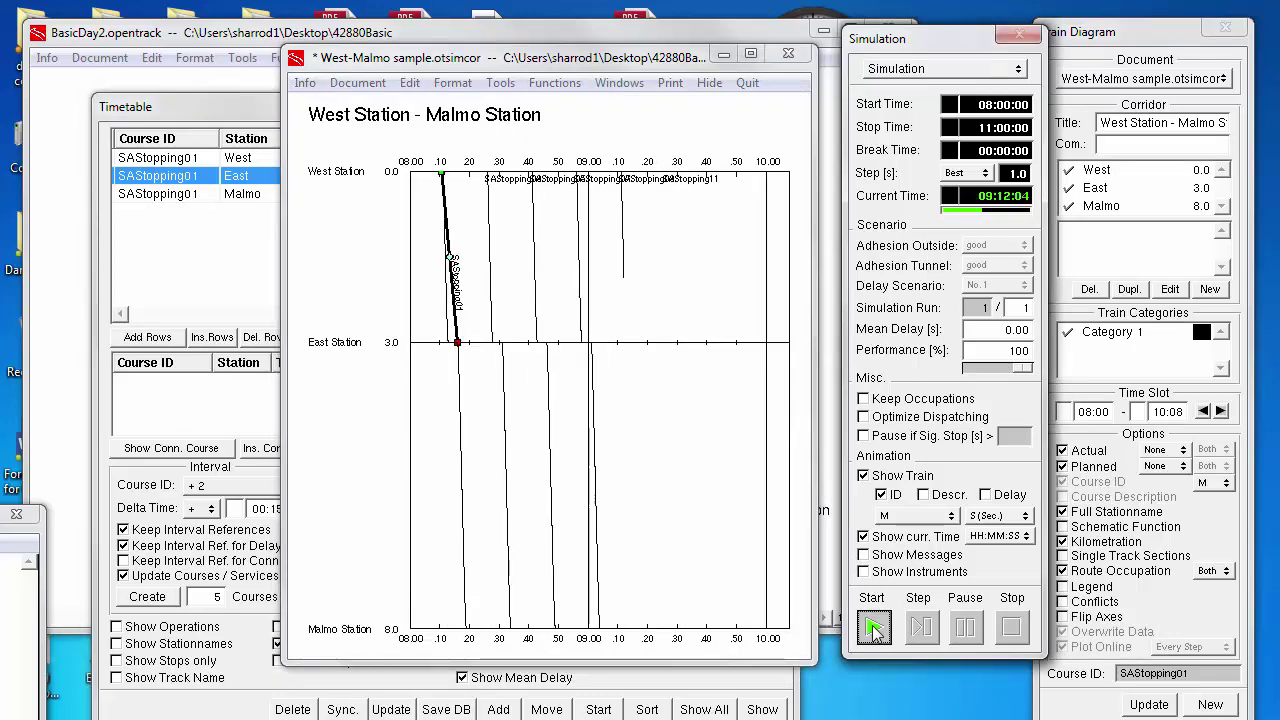
# Examine SAStopping01's planned and actual paths around East Station in the diagram at a 08:00 to 08:32 time slot.
pyautogui.rightClick(467, 259)
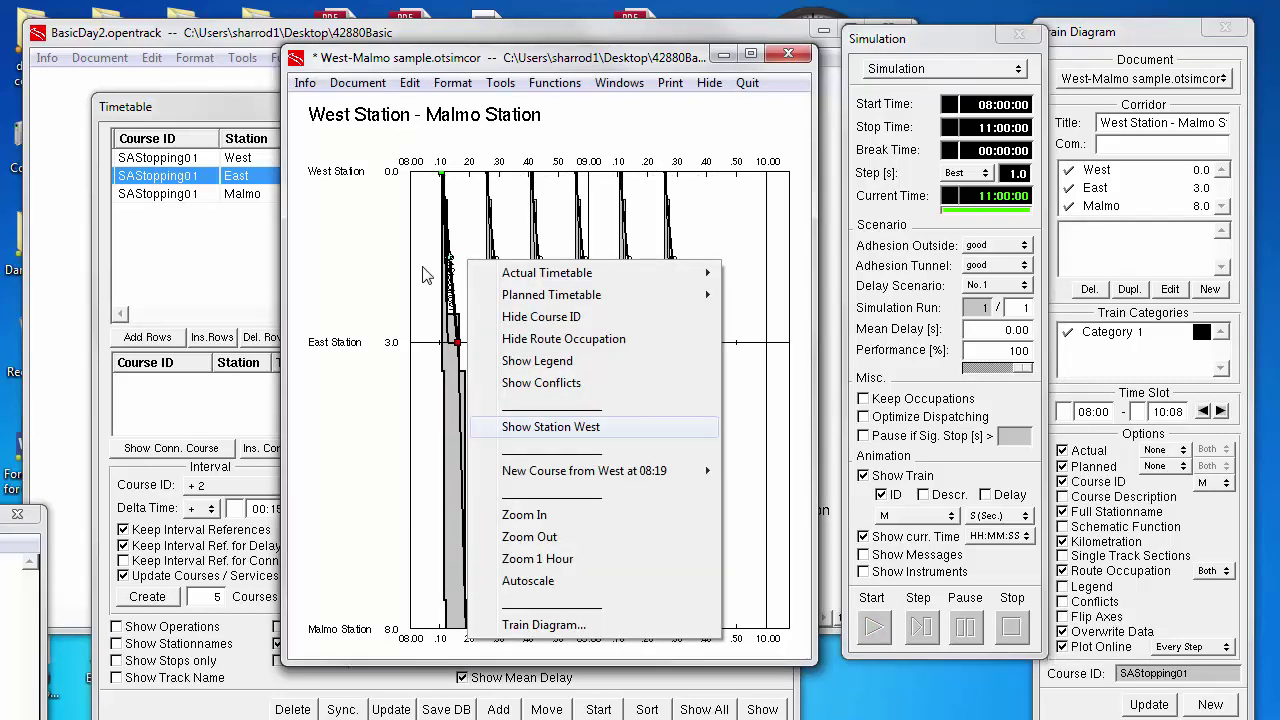
pyautogui.click(524, 514)
pyautogui.rightClick(423, 268)
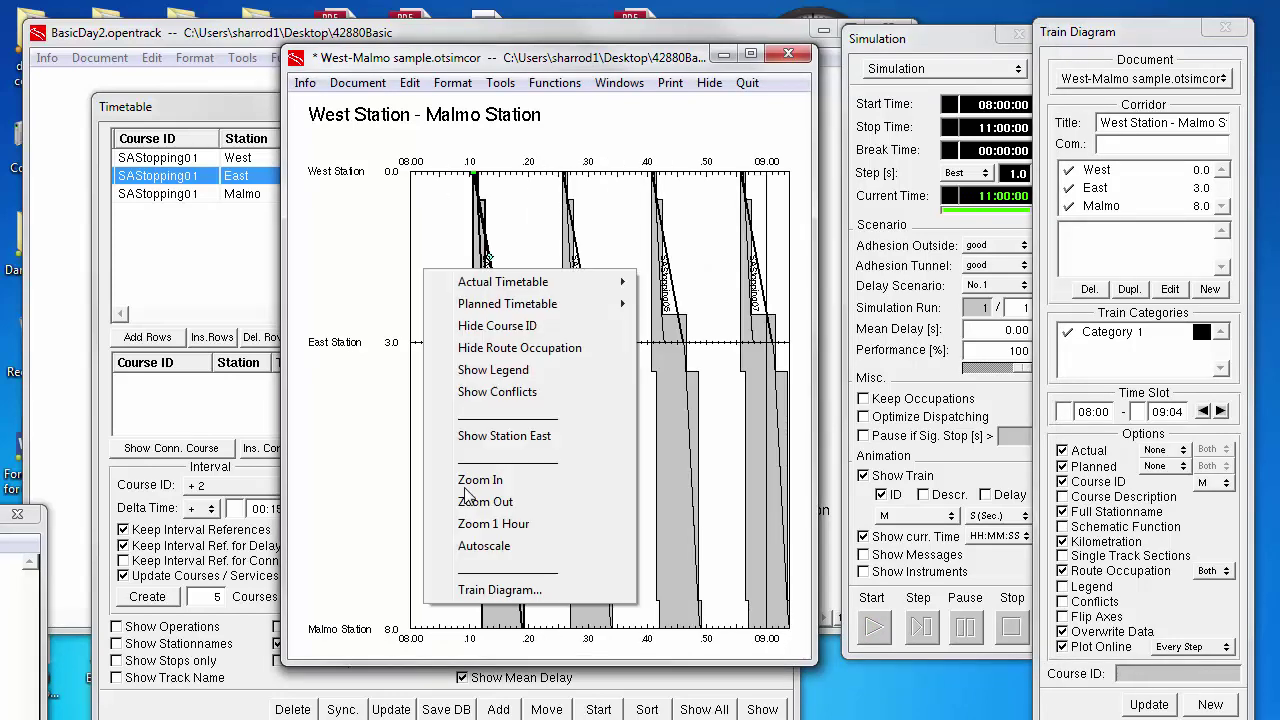
pyautogui.click(476, 501)
pyautogui.rightClick(425, 292)
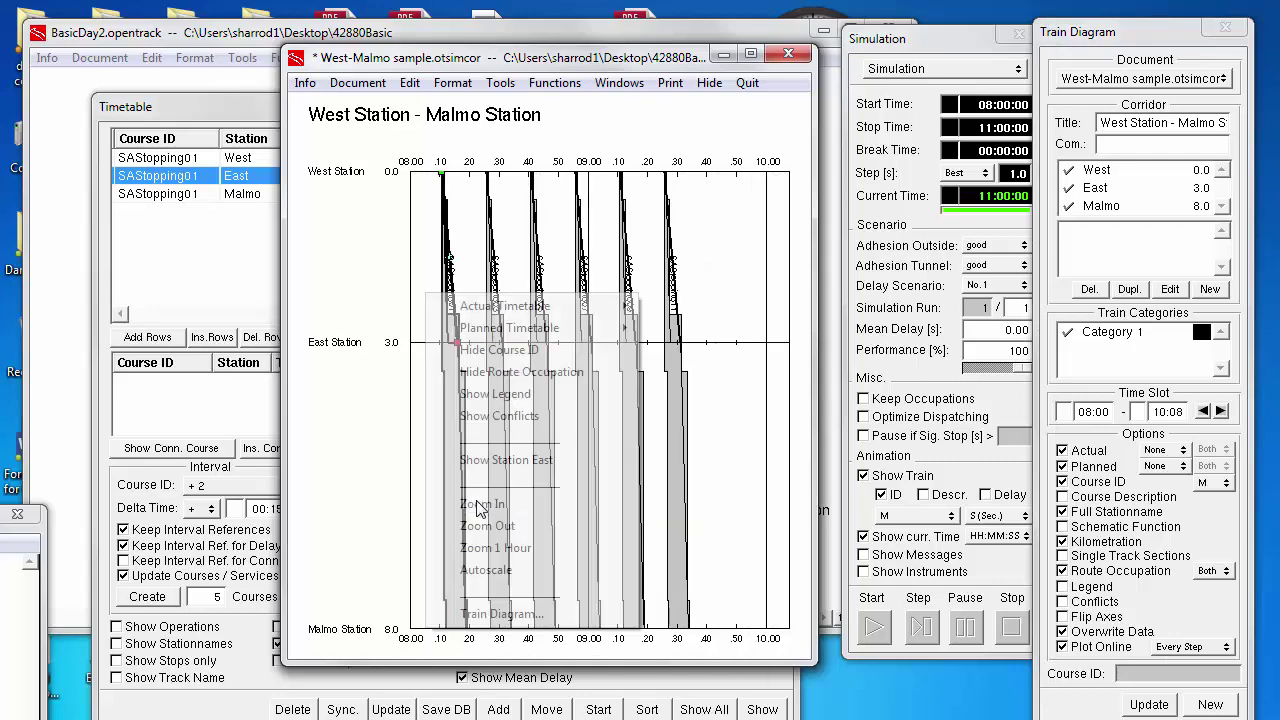
pyautogui.rightClick(424, 216)
pyautogui.click(505, 472)
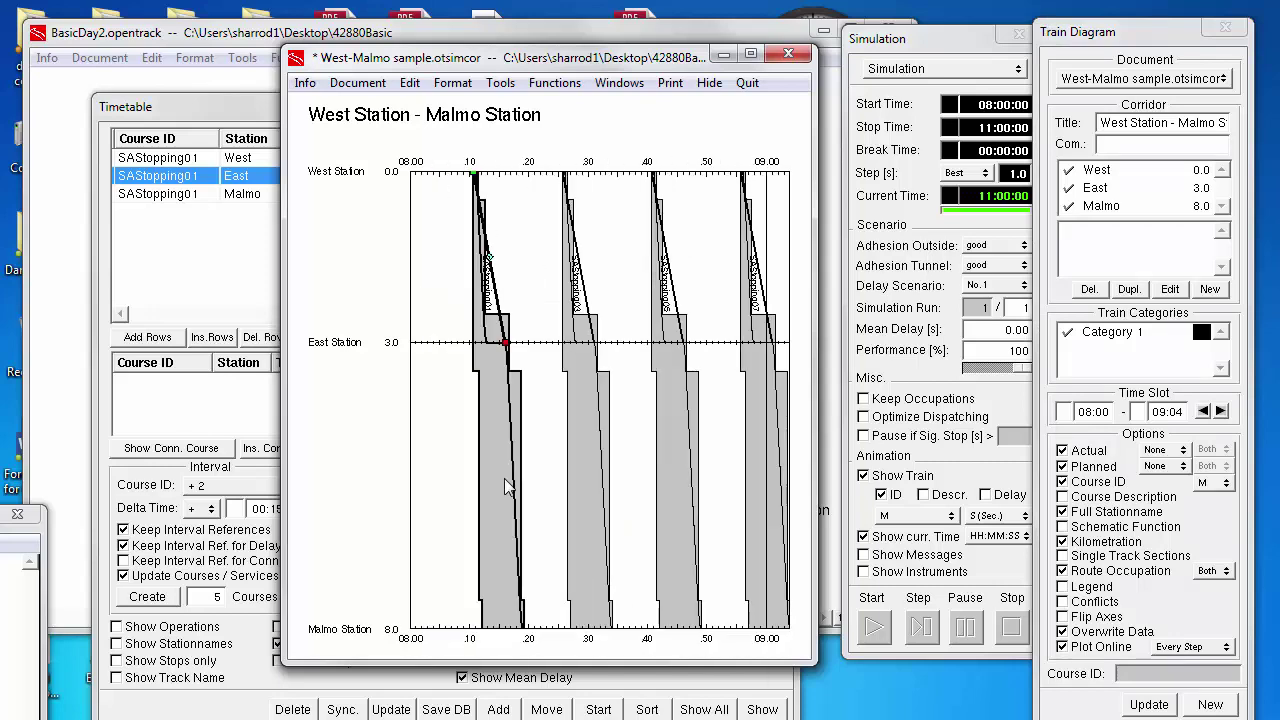
pyautogui.rightClick(444, 270)
pyautogui.click(505, 478)
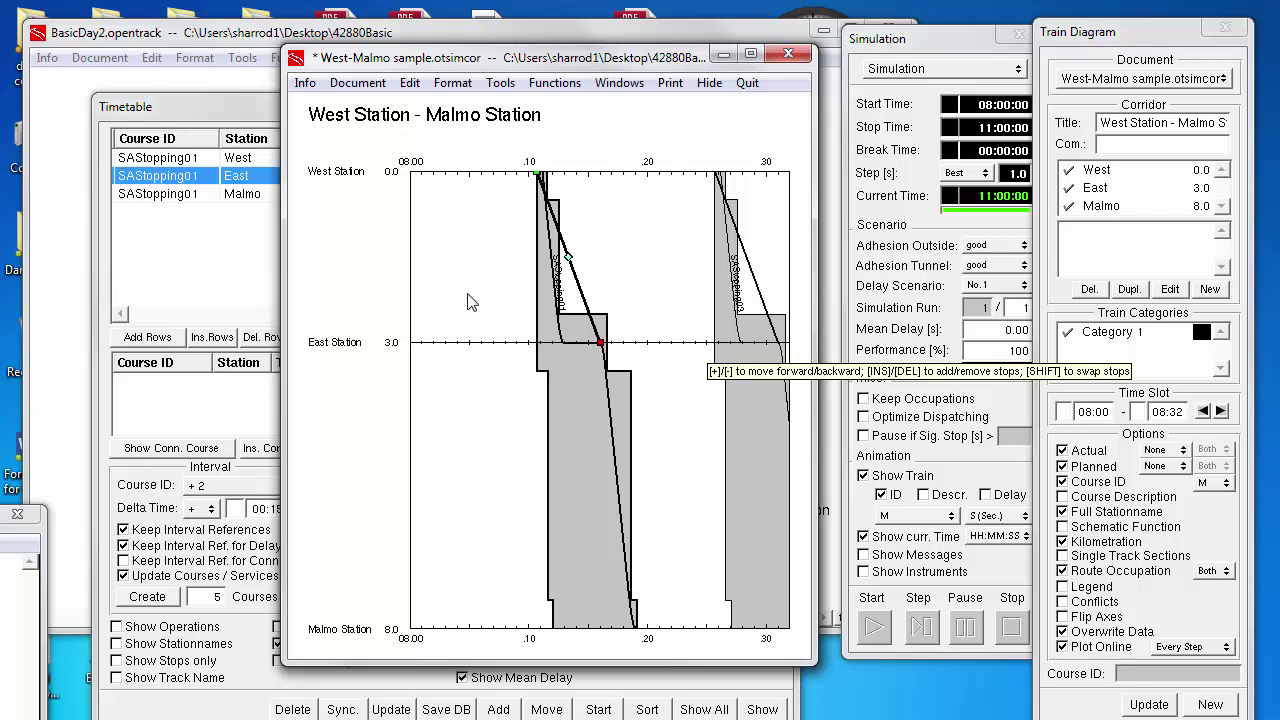
# Set SAStopping01's planned departure from East to 08:14:00, save the timetable database and rerun the simulation.
pyautogui.click(205, 113)
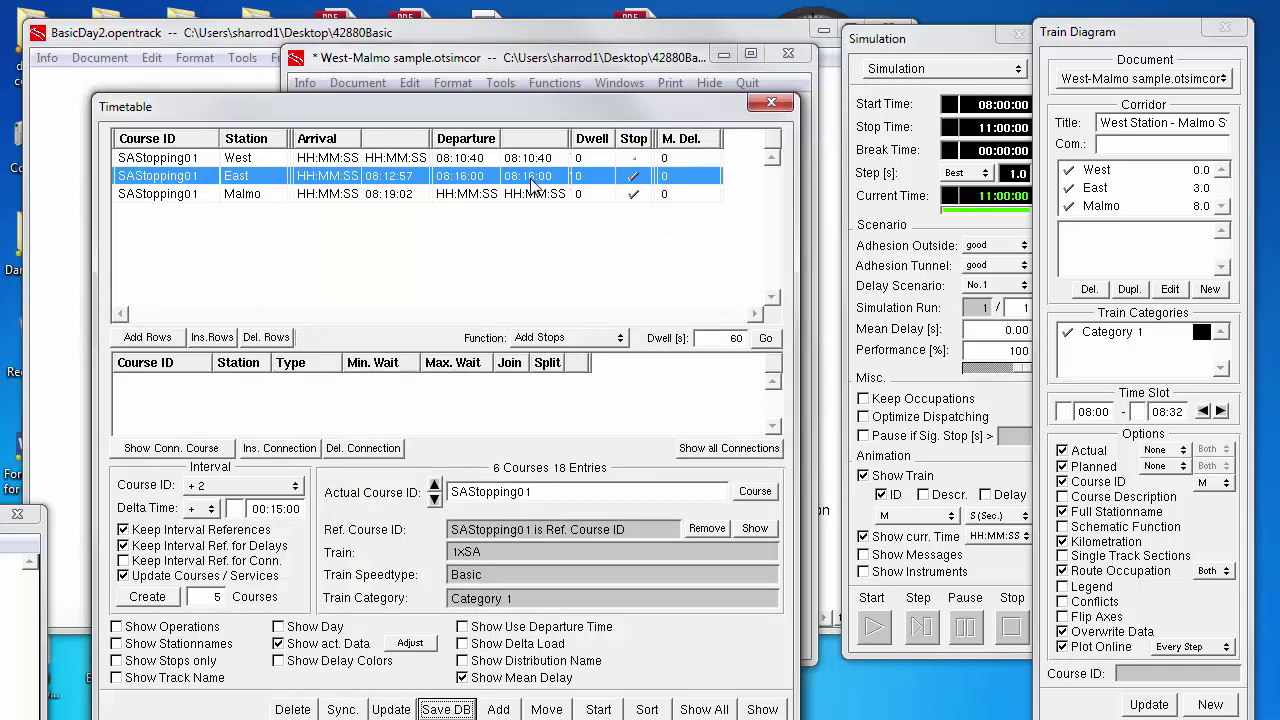
pyautogui.doubleClick(461, 175)
pyautogui.press('Right')
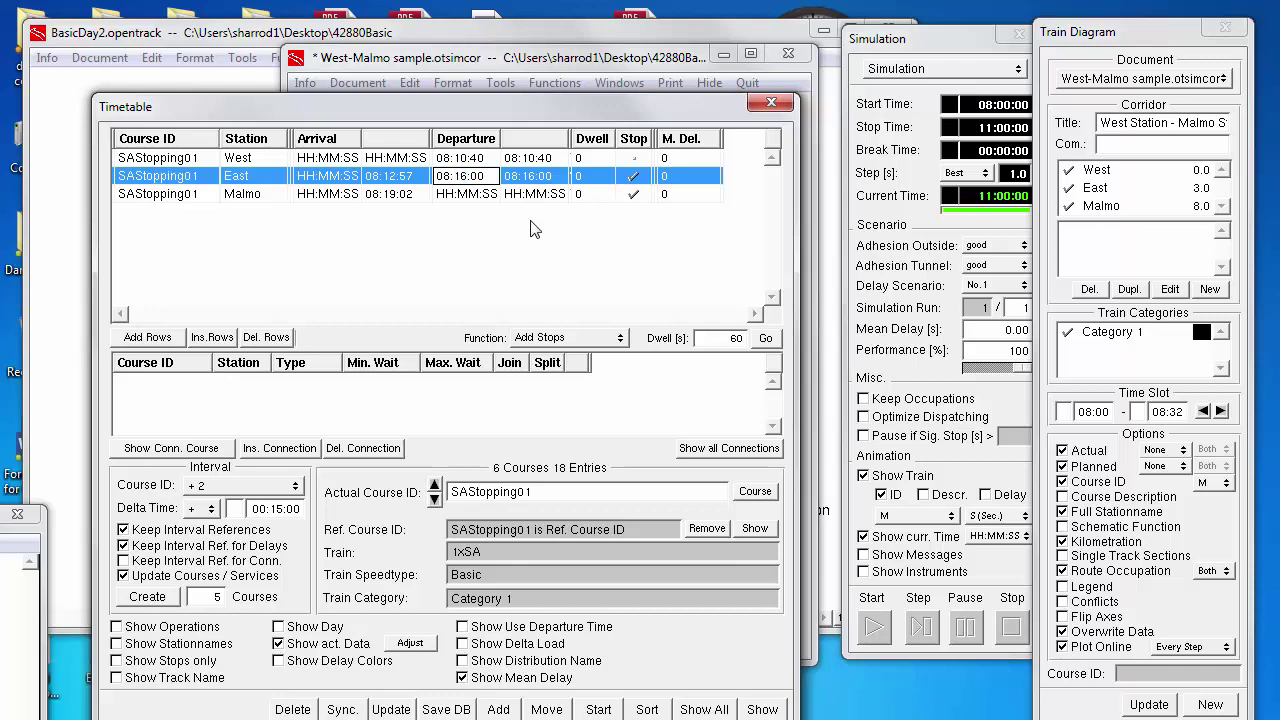
pyautogui.write('4')
pyautogui.press('Return')
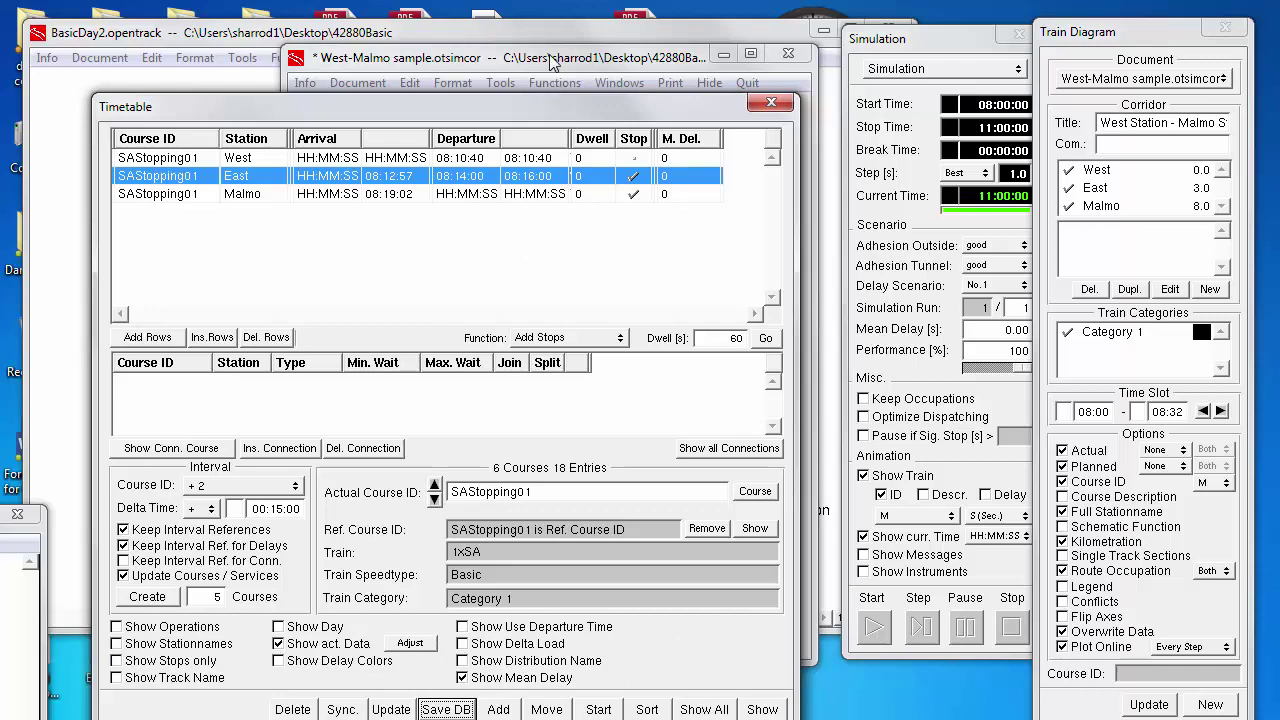
pyautogui.click(874, 630)
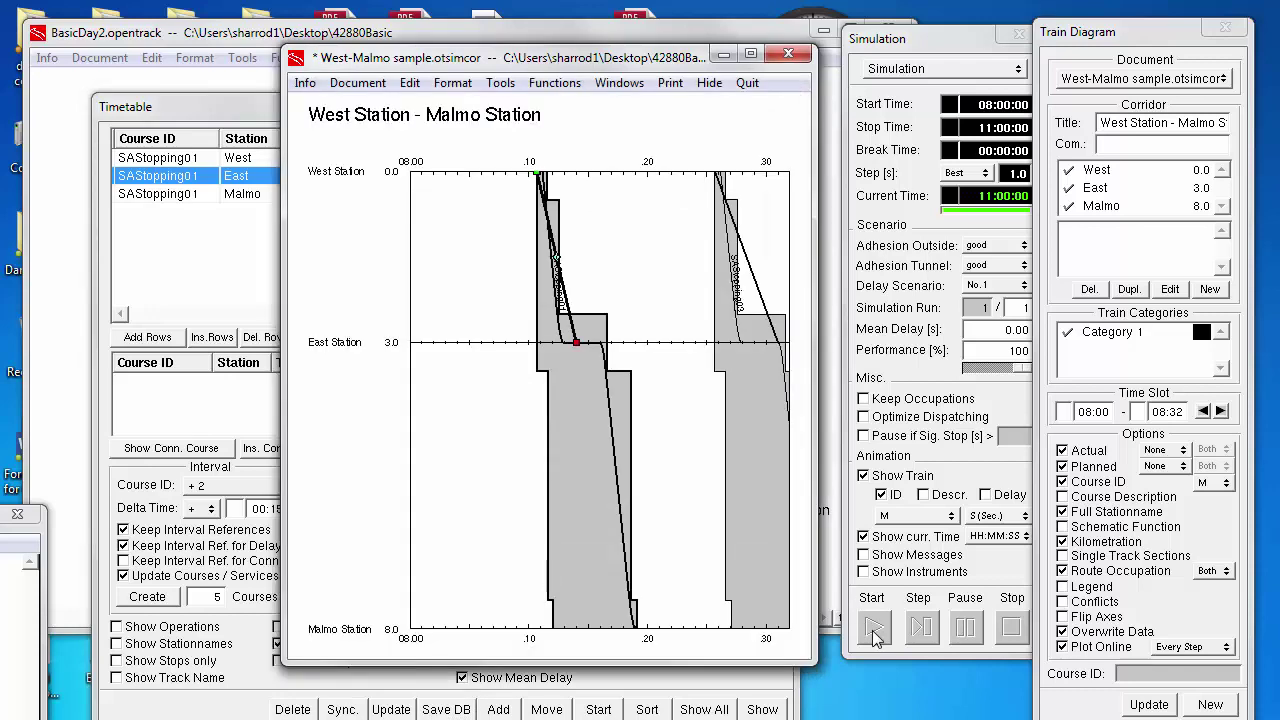
pyautogui.click(874, 630)
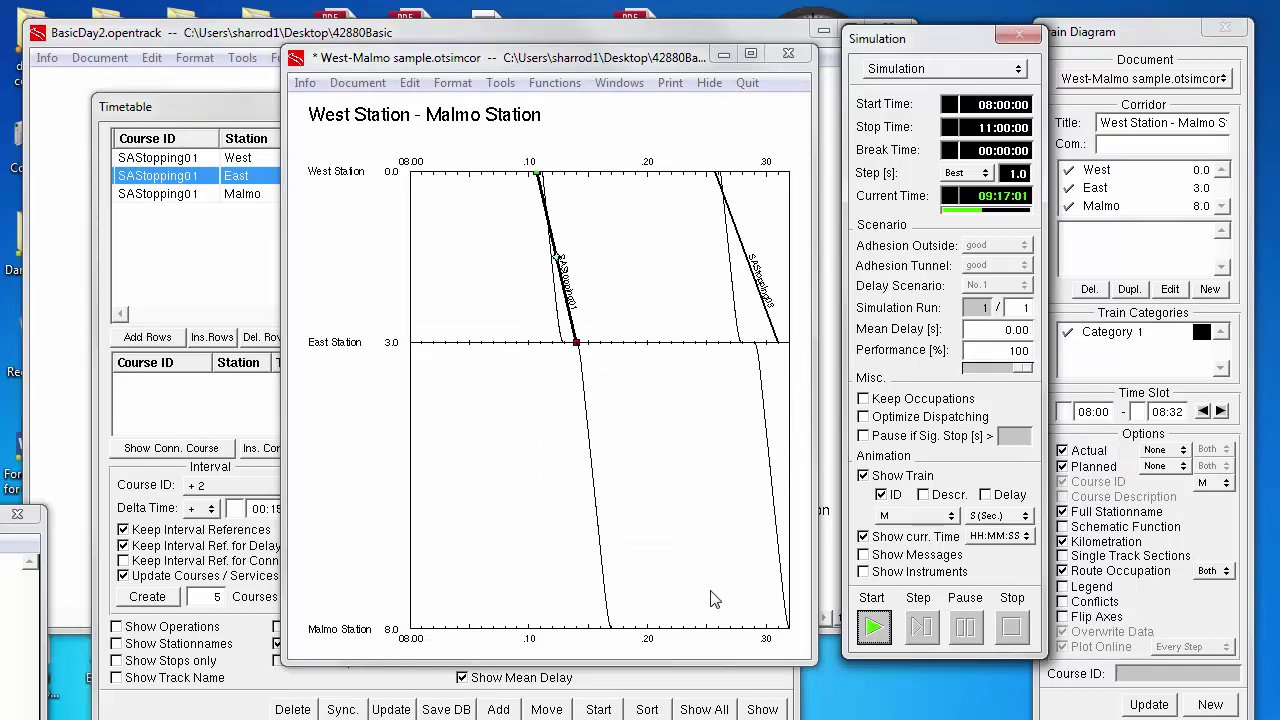
# Examine the linked SAStopping courses' stops at East Station in the diagram at a 08:00 to 09:04 time slot.
pyautogui.rightClick(716, 675)
pyautogui.press('Down')
pyautogui.press('Down')
pyautogui.press('Down')
pyautogui.press('Down')
pyautogui.press('Down')
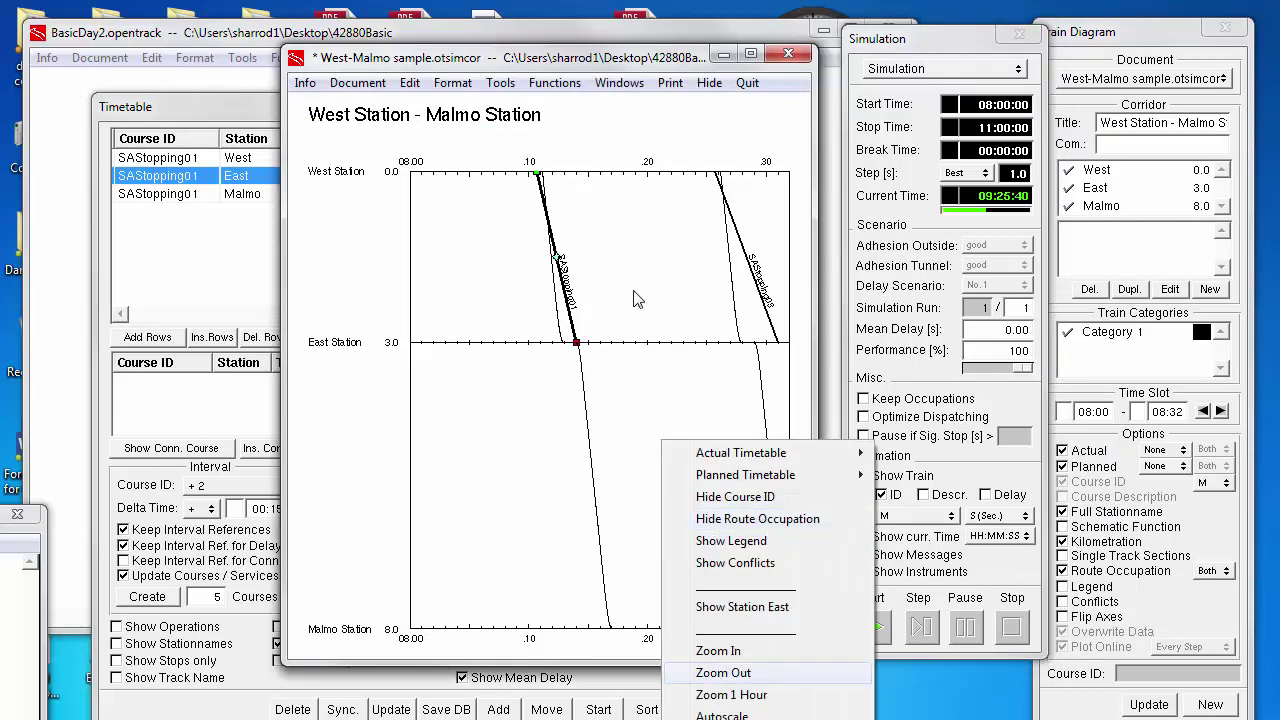
pyautogui.press('Return')
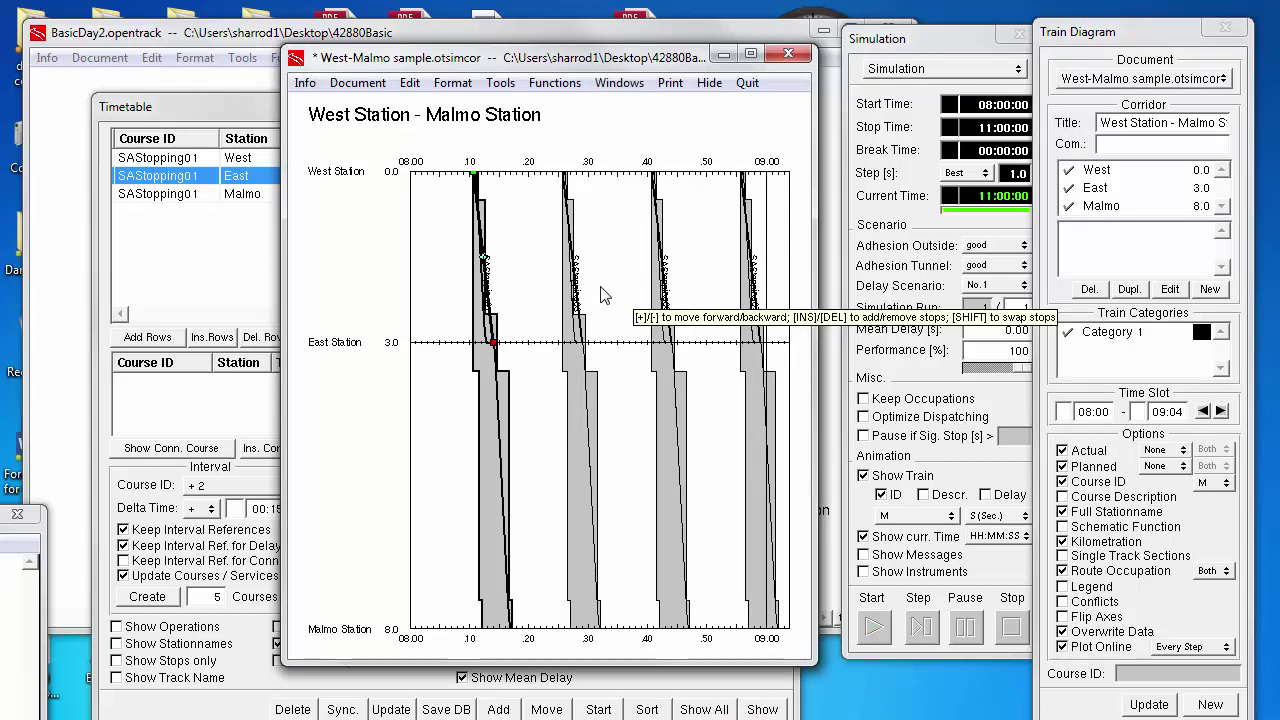
pyautogui.rightClick(600, 294)
pyautogui.click(666, 284)
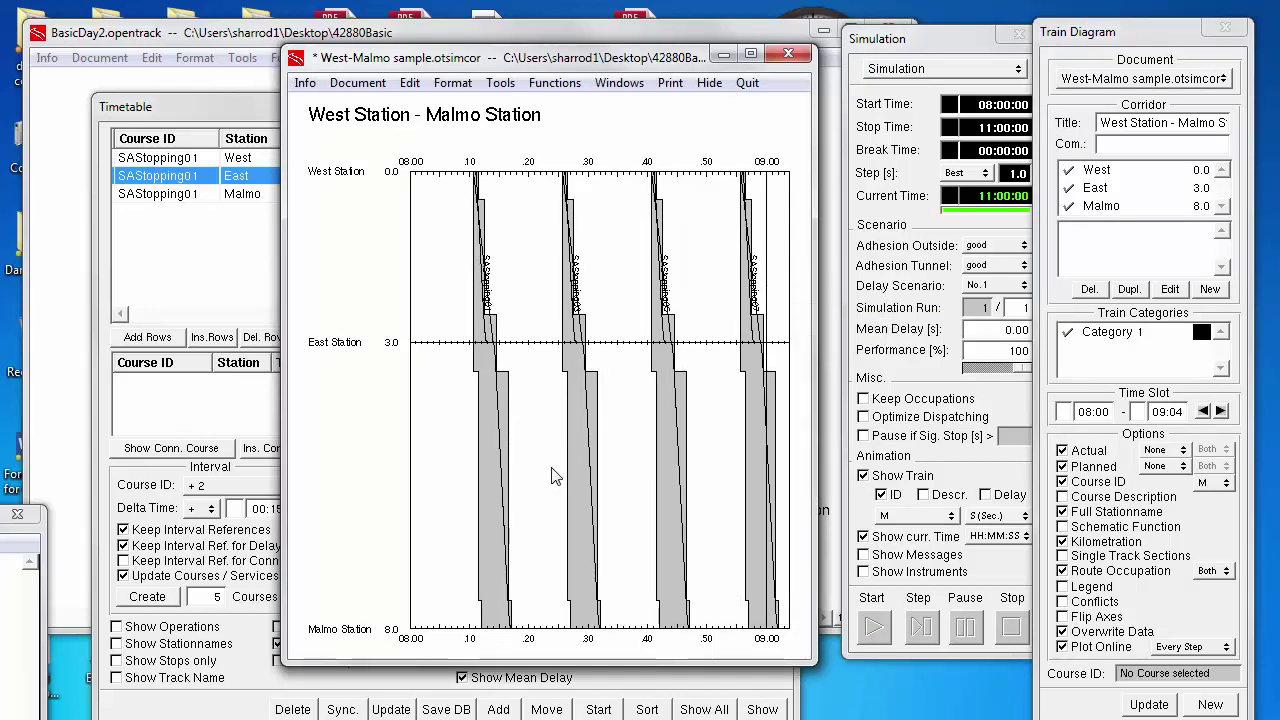
# Check SAStopping01's actual times in the timetable and open the Headway Calculator.
pyautogui.click(218, 113)
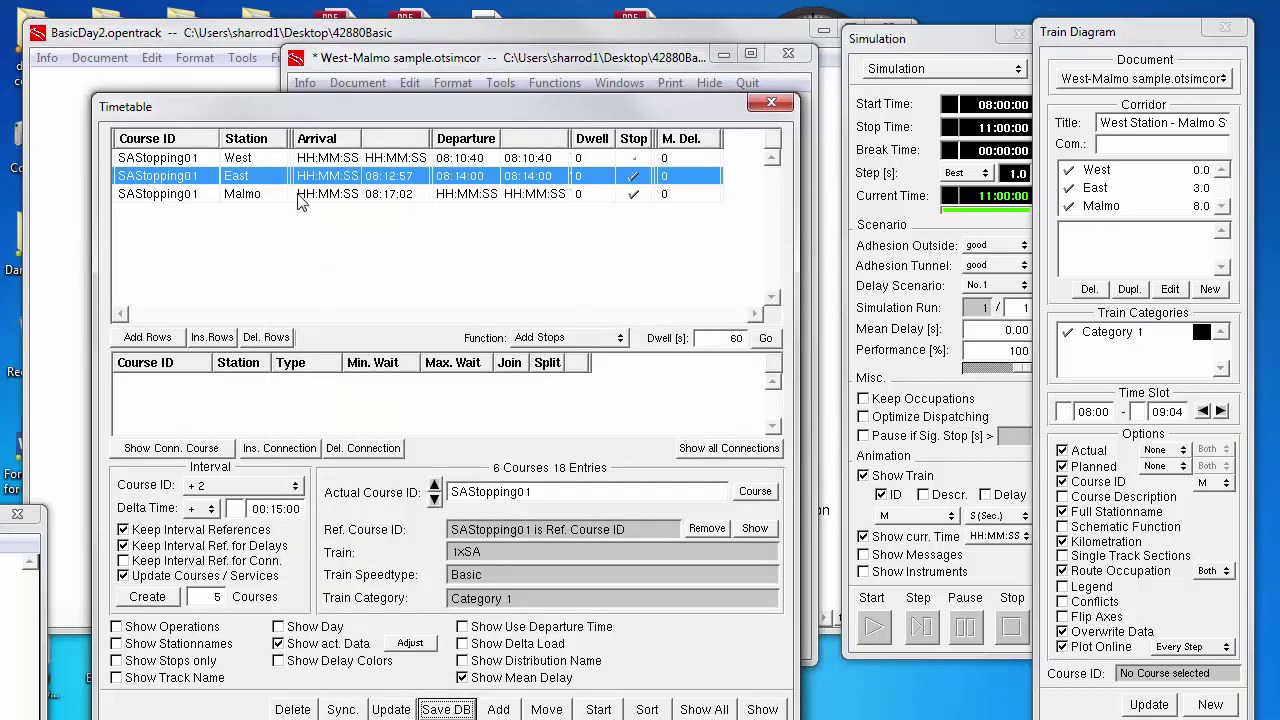
pyautogui.moveTo(410, 116); pyautogui.dragTo(425, 178)
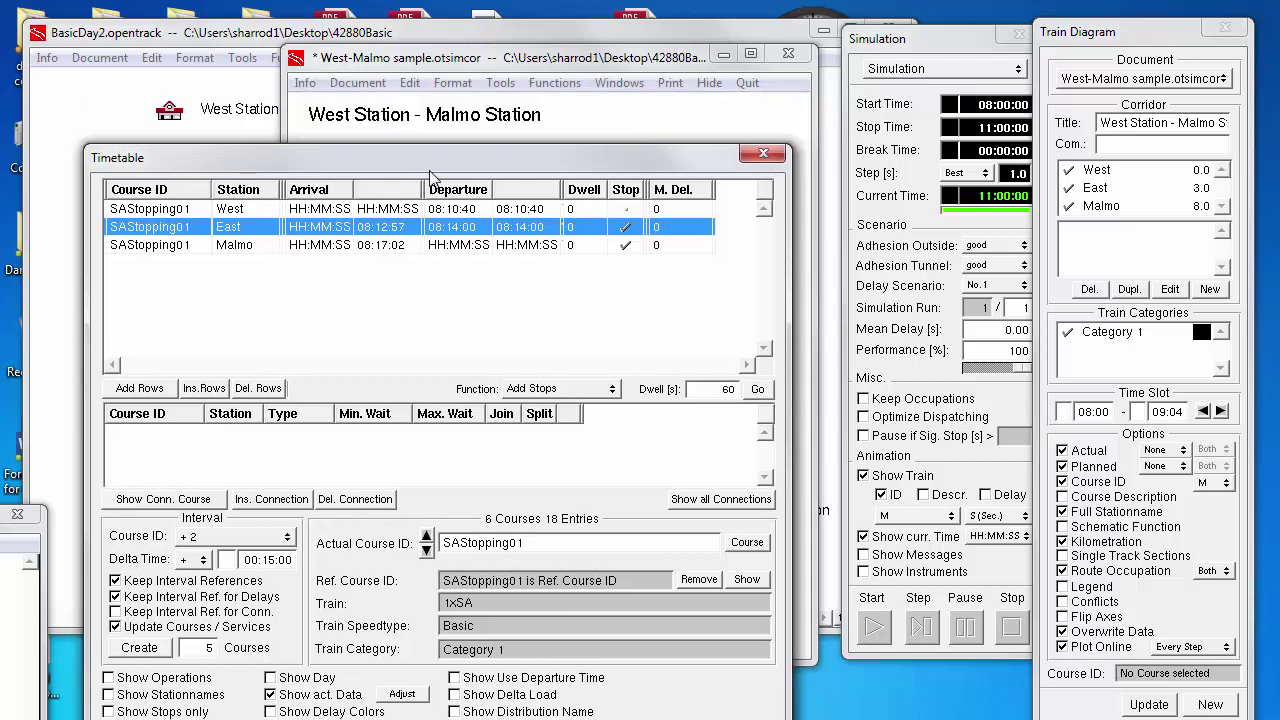
pyautogui.click(494, 104)
pyautogui.hotkey('alt', 't')
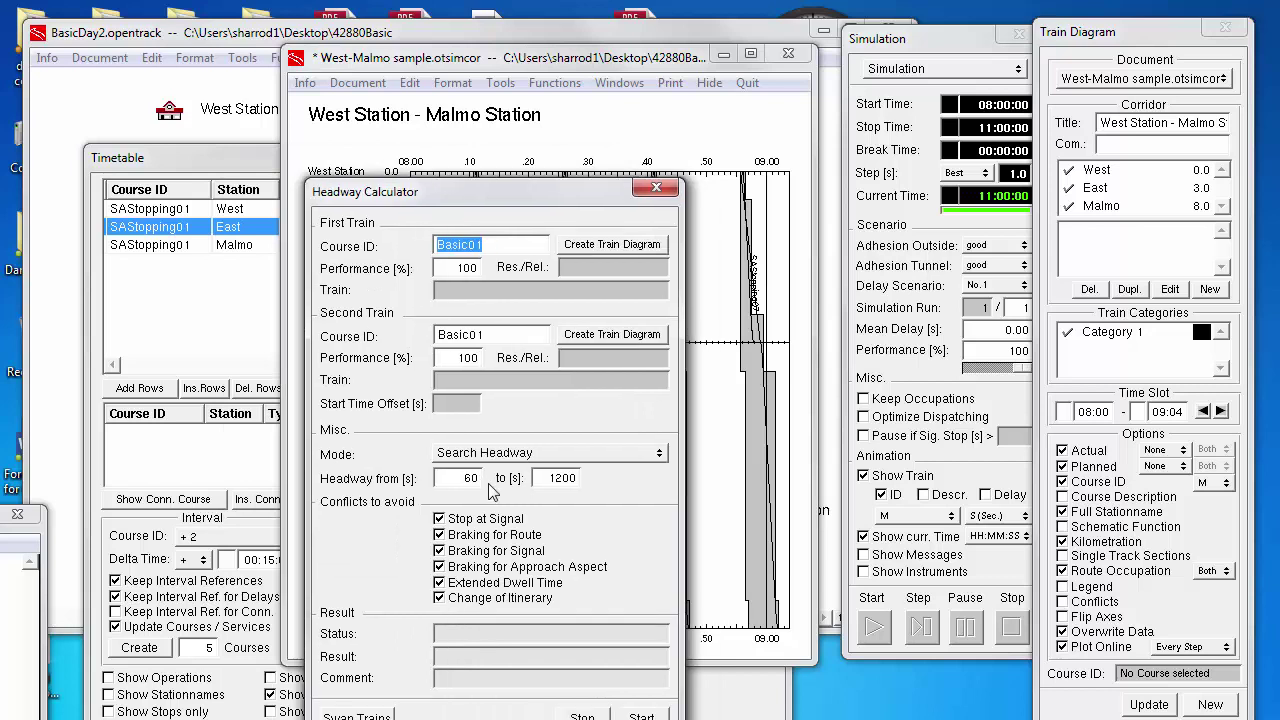
# Enter SAStopping01 as the course ID of both the first and second train in the Headway Calculator.
pyautogui.write('SA')
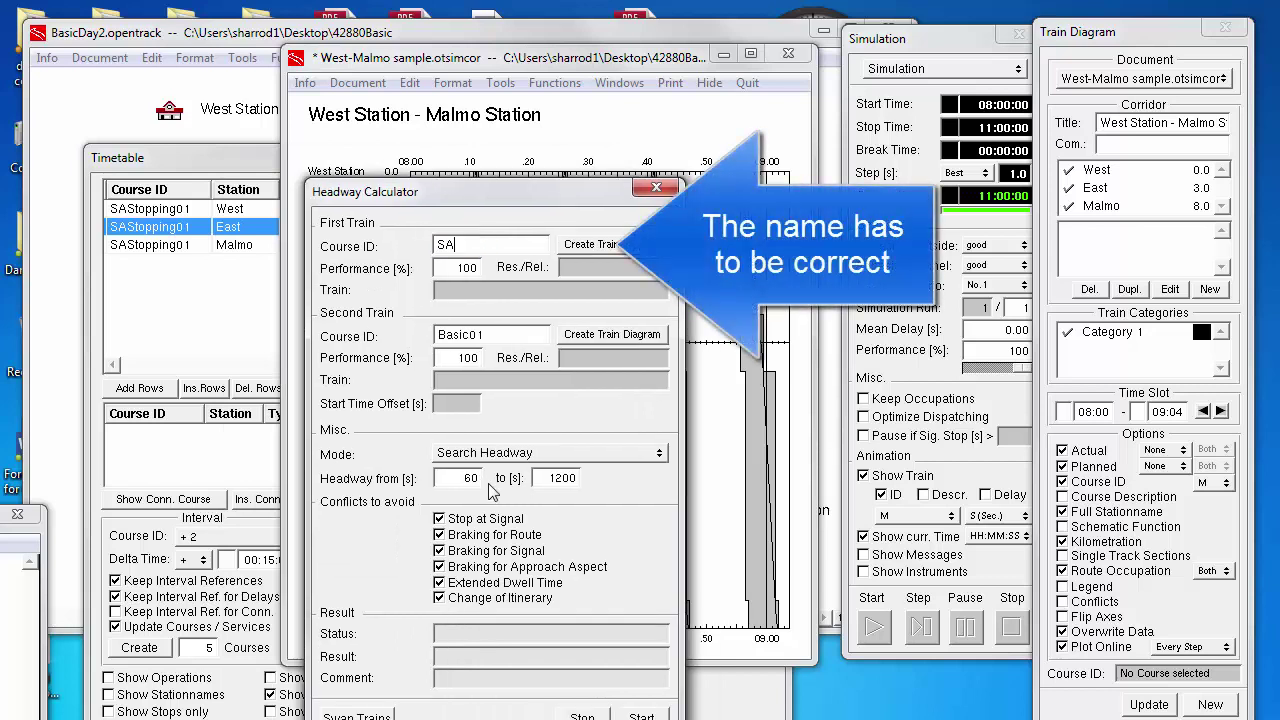
pyautogui.write('Stopping01')
pyautogui.press('Tab')
pyautogui.write('SA')
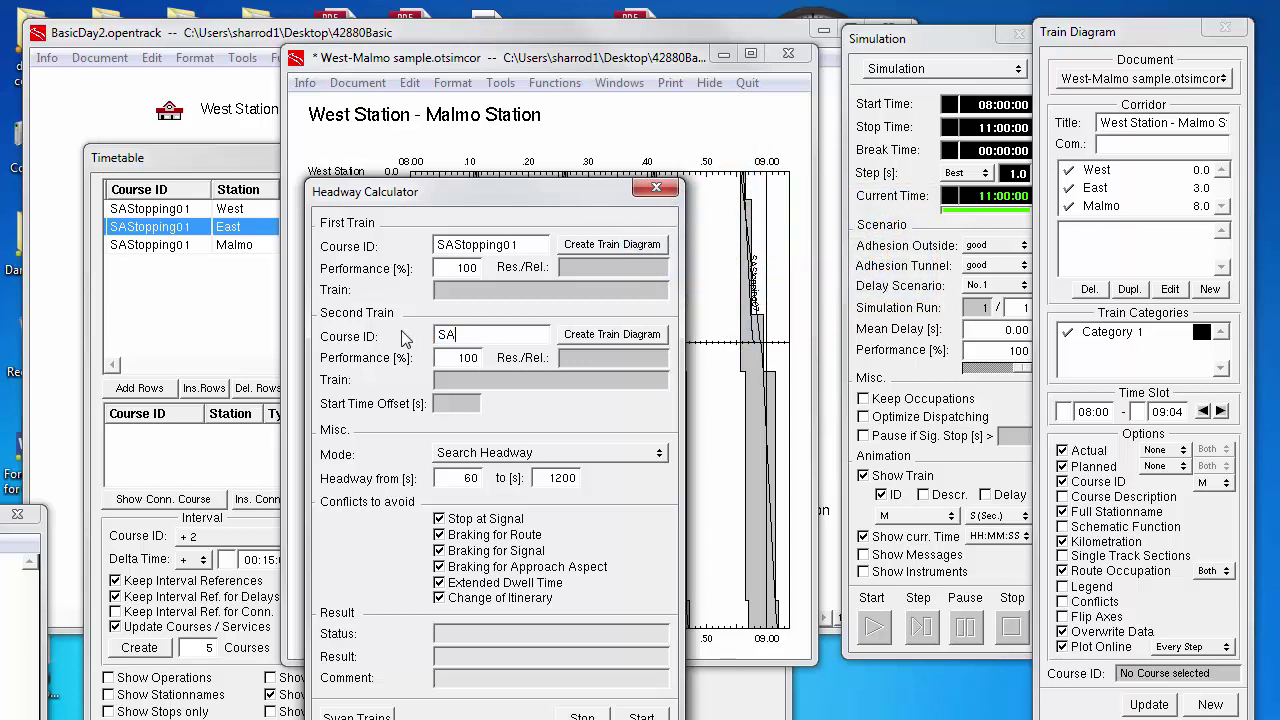
pyautogui.write('Stopping01')
# Create a train diagram for the first train and save it as headwaytest in the 42880Basic folder.
pyautogui.click(590, 246)
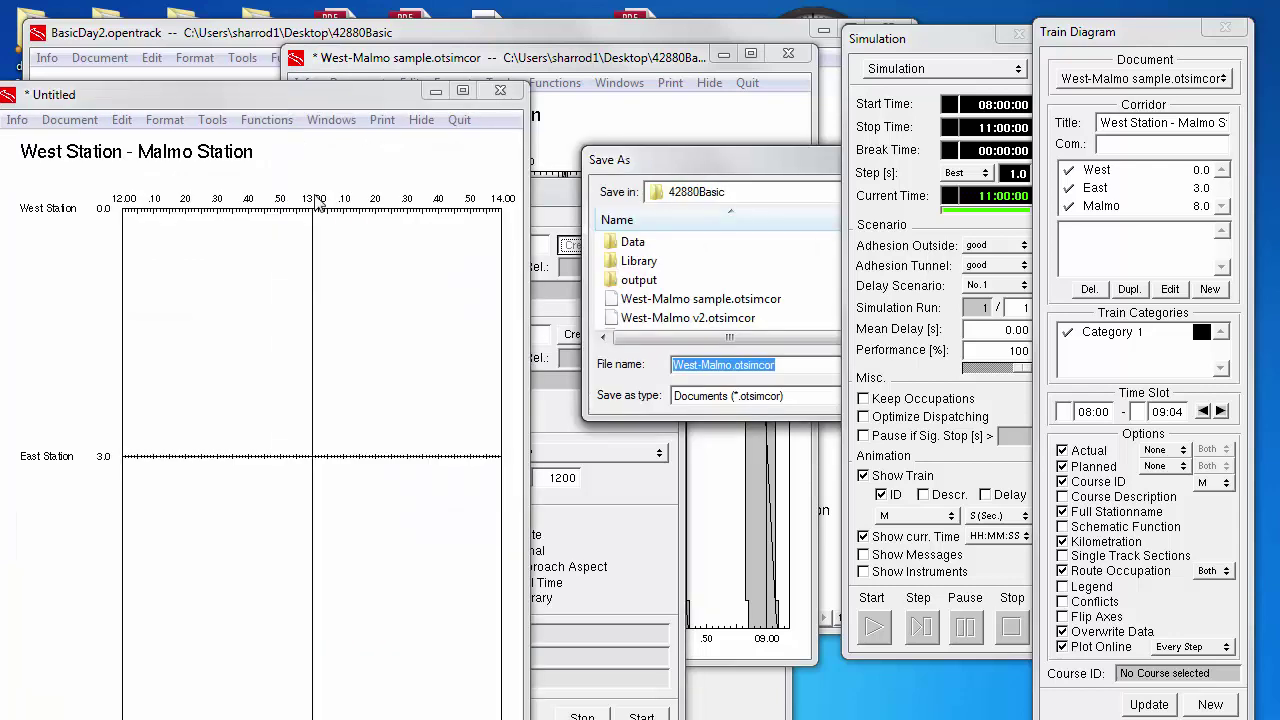
pyautogui.write('he')
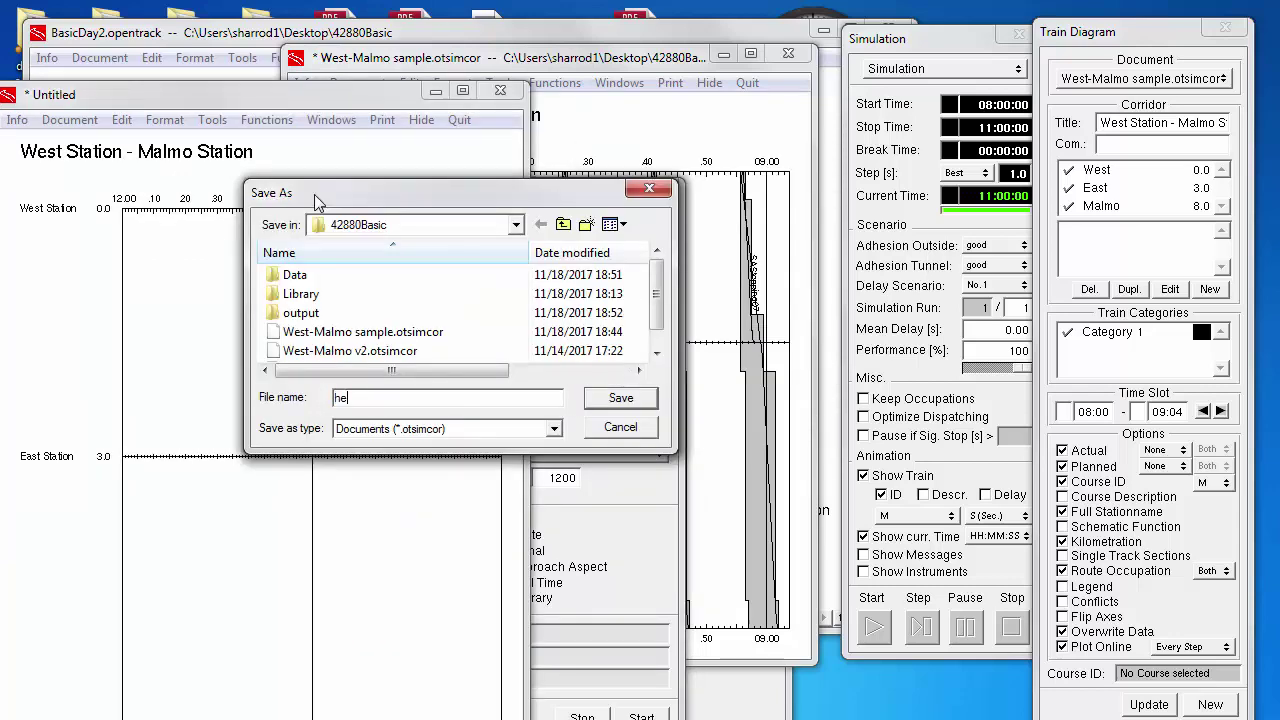
pyautogui.write('adwaytest')
pyautogui.press('Return')
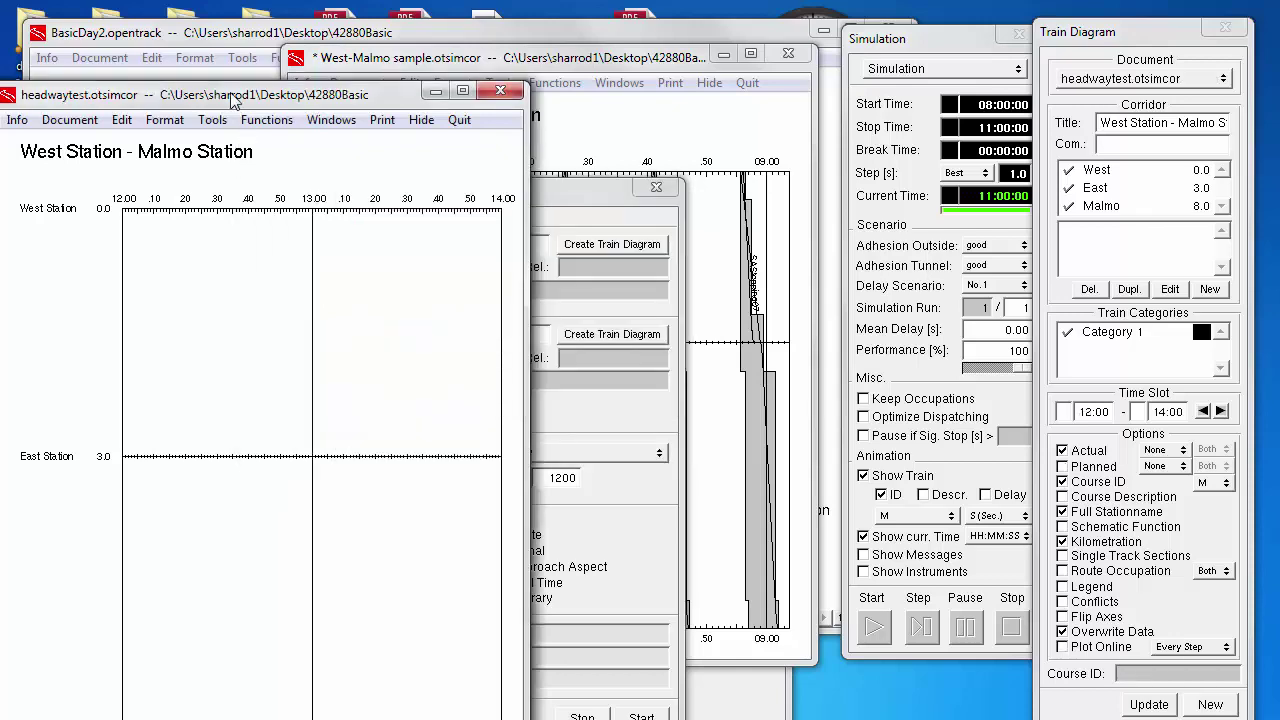
pyautogui.moveTo(357, 367); pyautogui.dragTo(362, 364)
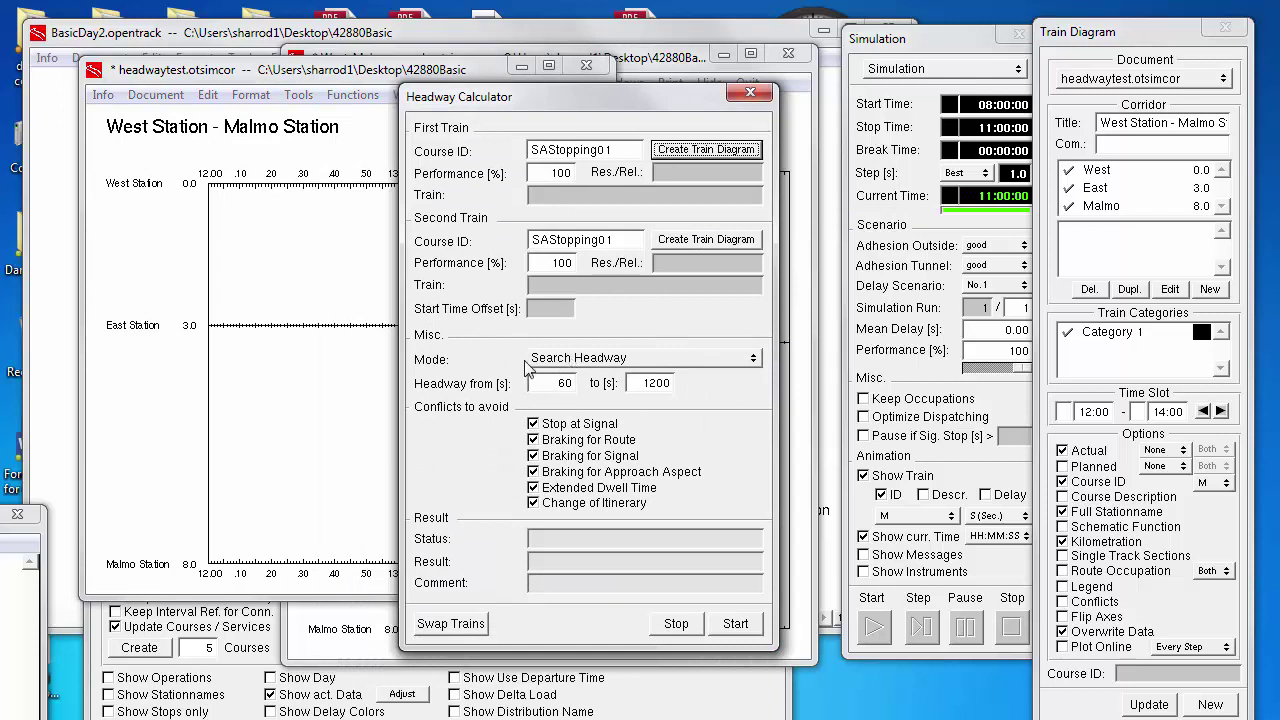
# Set the Headway Calculator mode to Test First Train and run the calculation.
pyautogui.click(650, 357)
pyautogui.click(489, 359)
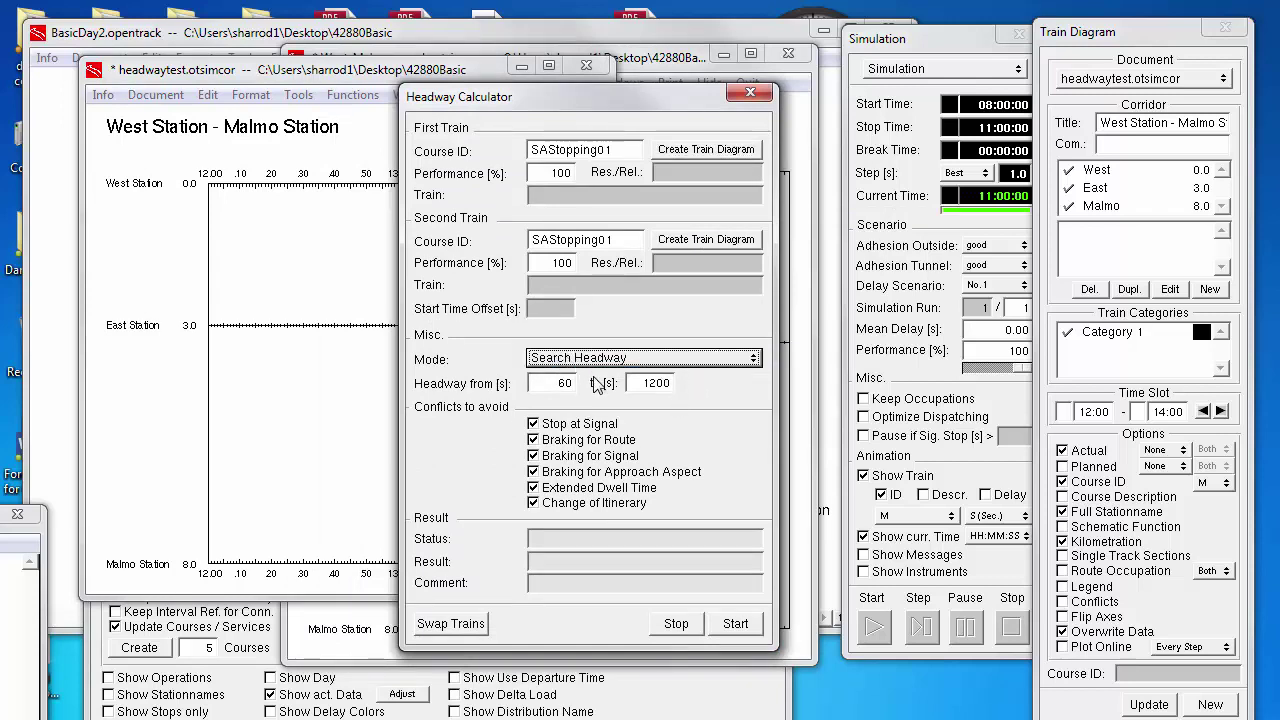
pyautogui.click(601, 364)
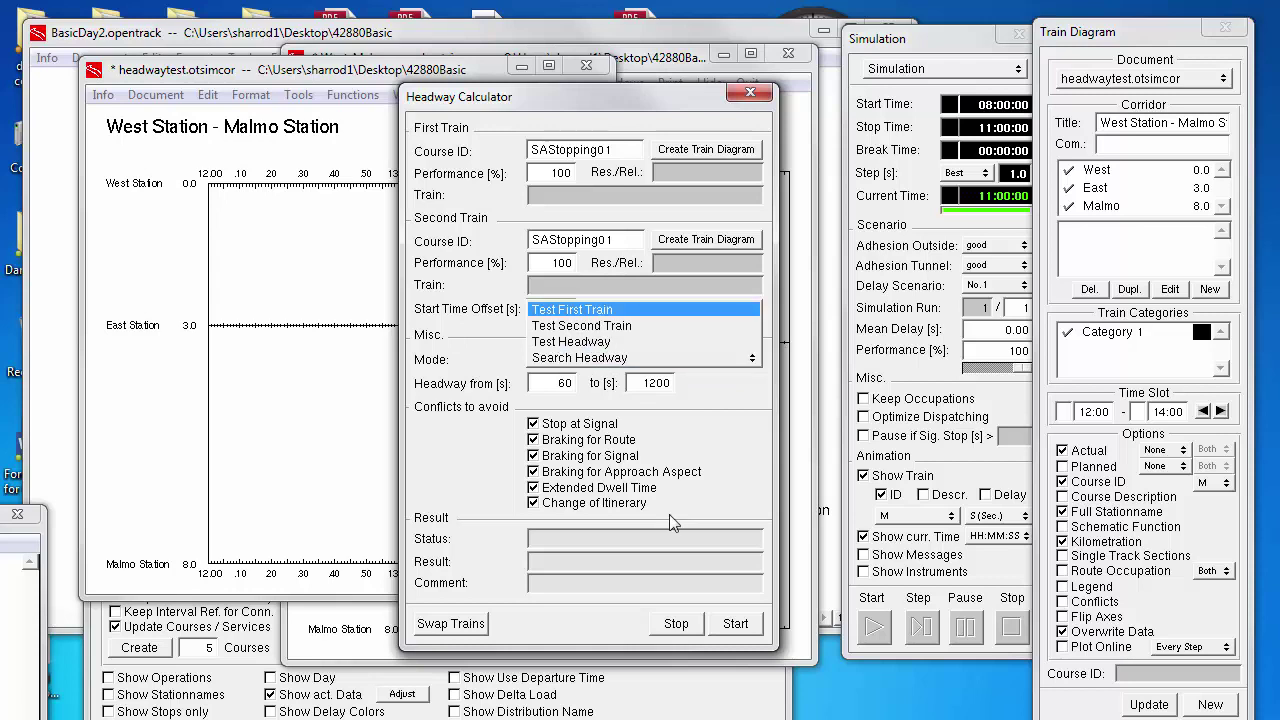
pyautogui.click(731, 628)
pyautogui.click(729, 629)
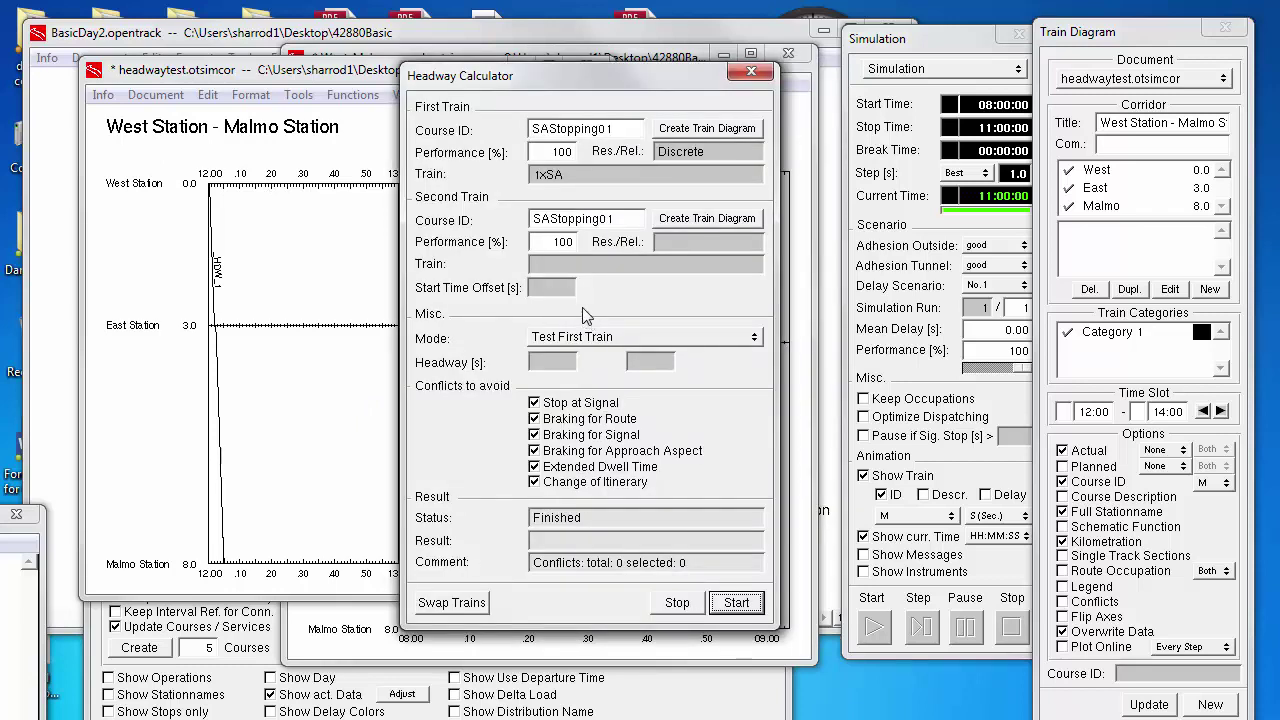
# Set the mode to Search Headway with a range of 60 to 1200 seconds and run the headway search.
pyautogui.click(600, 338)
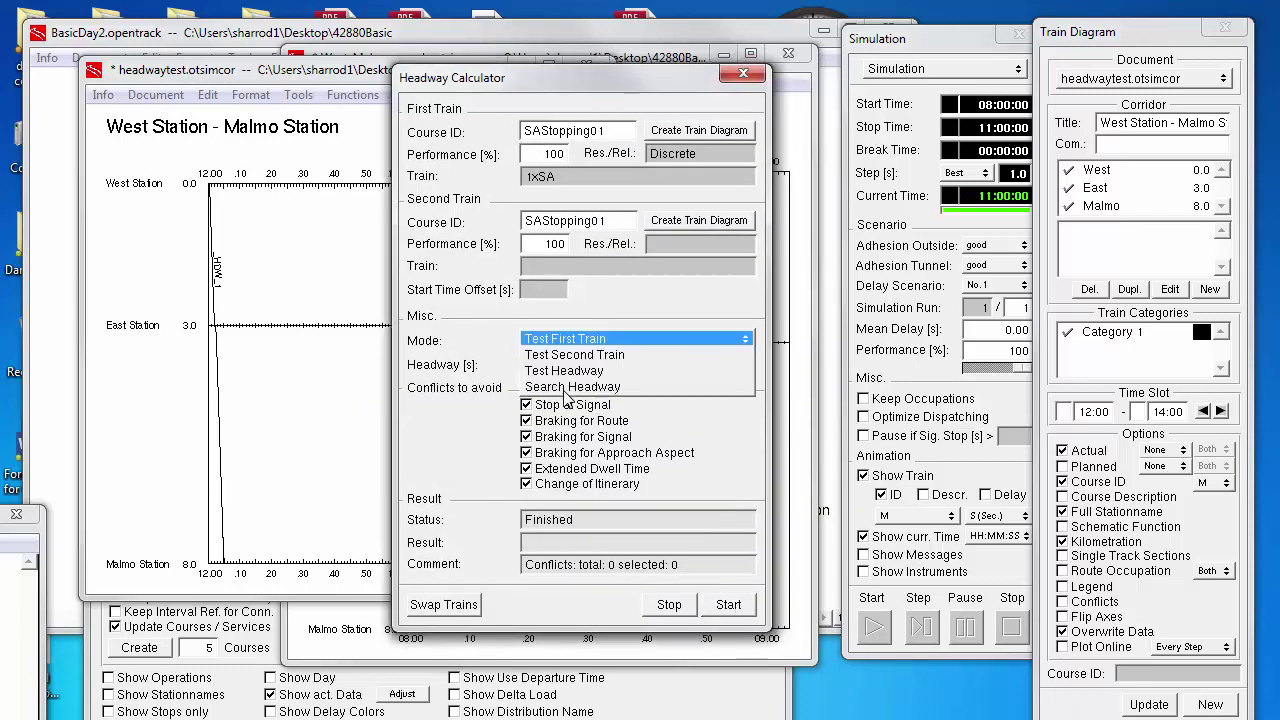
pyautogui.click(568, 392)
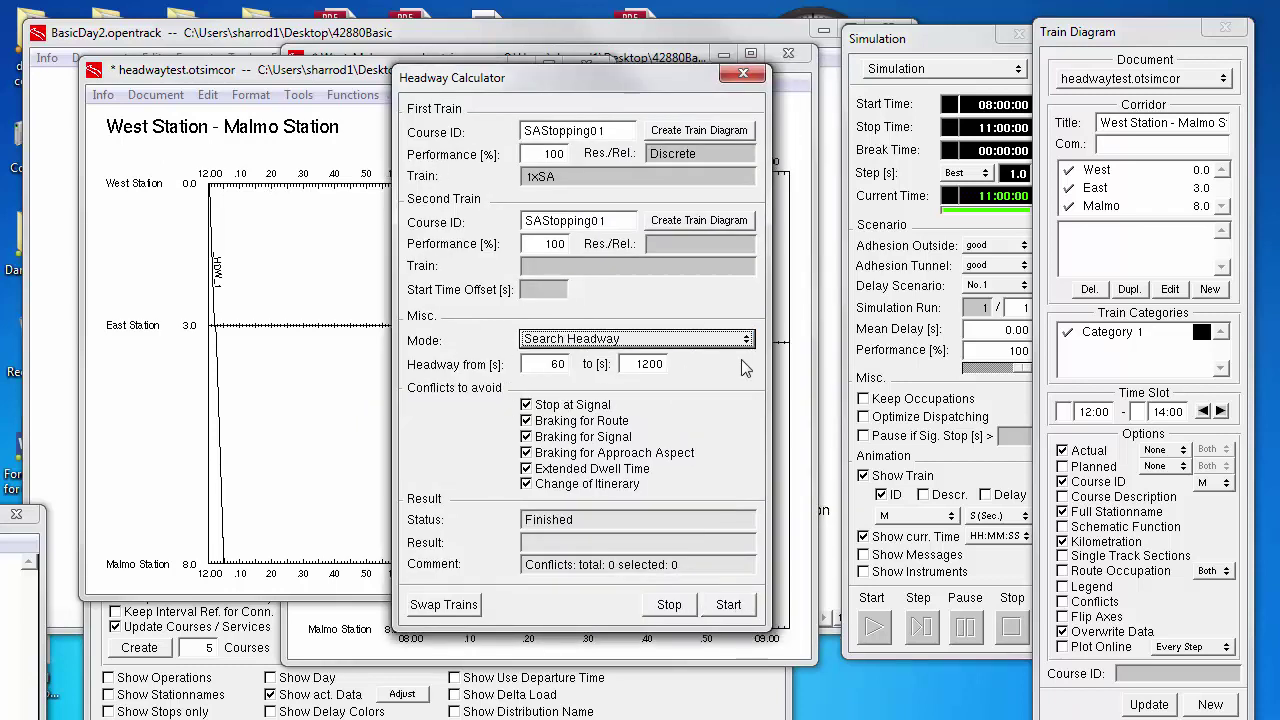
pyautogui.click(726, 606)
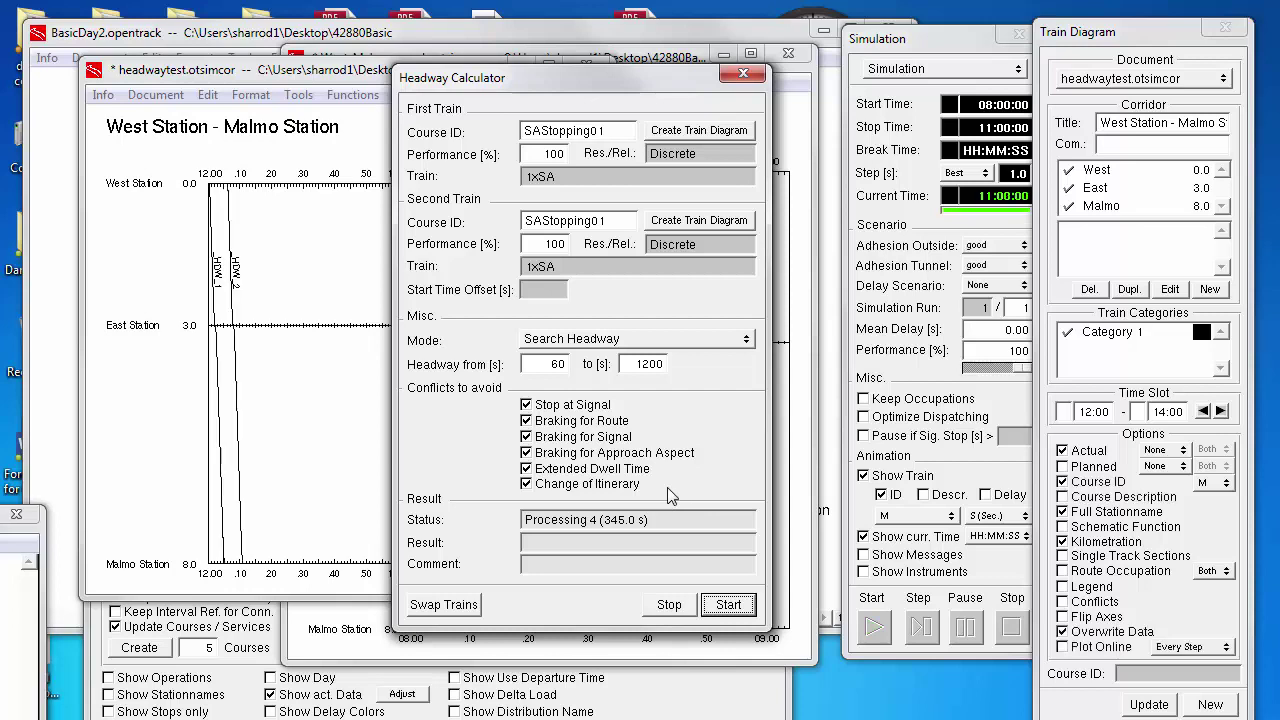
pyautogui.click(258, 76)
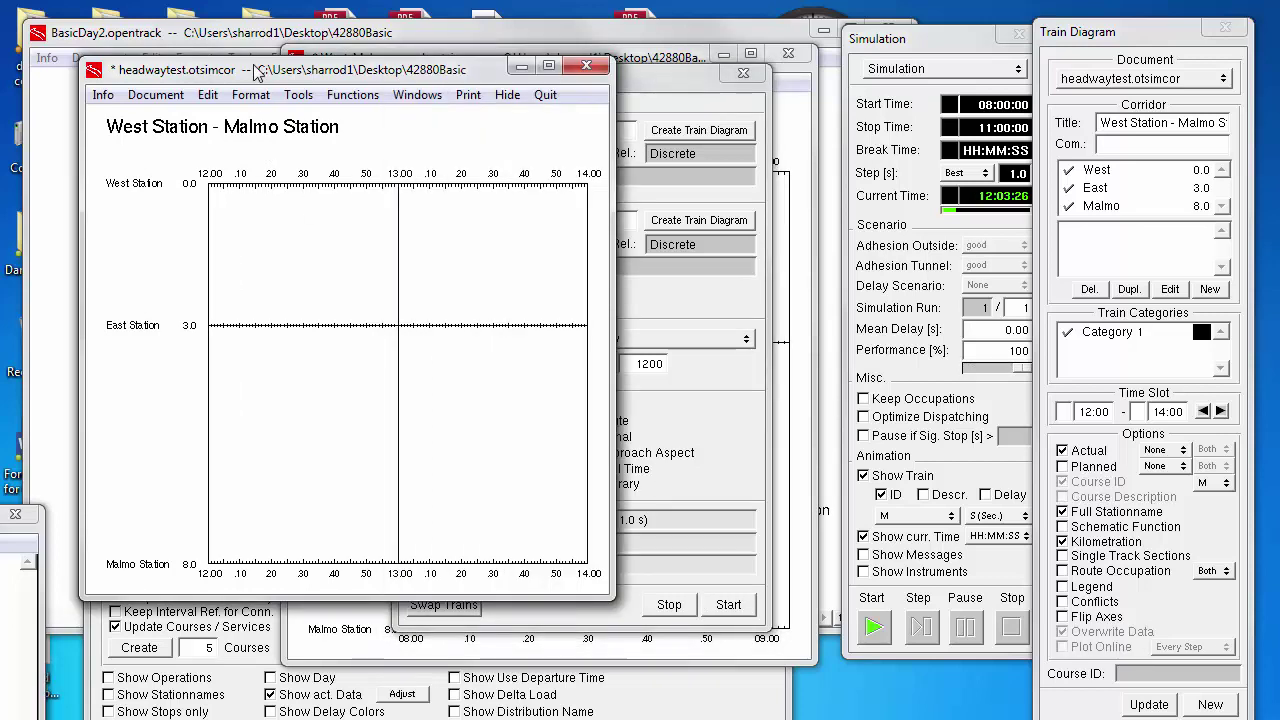
pyautogui.click(641, 78)
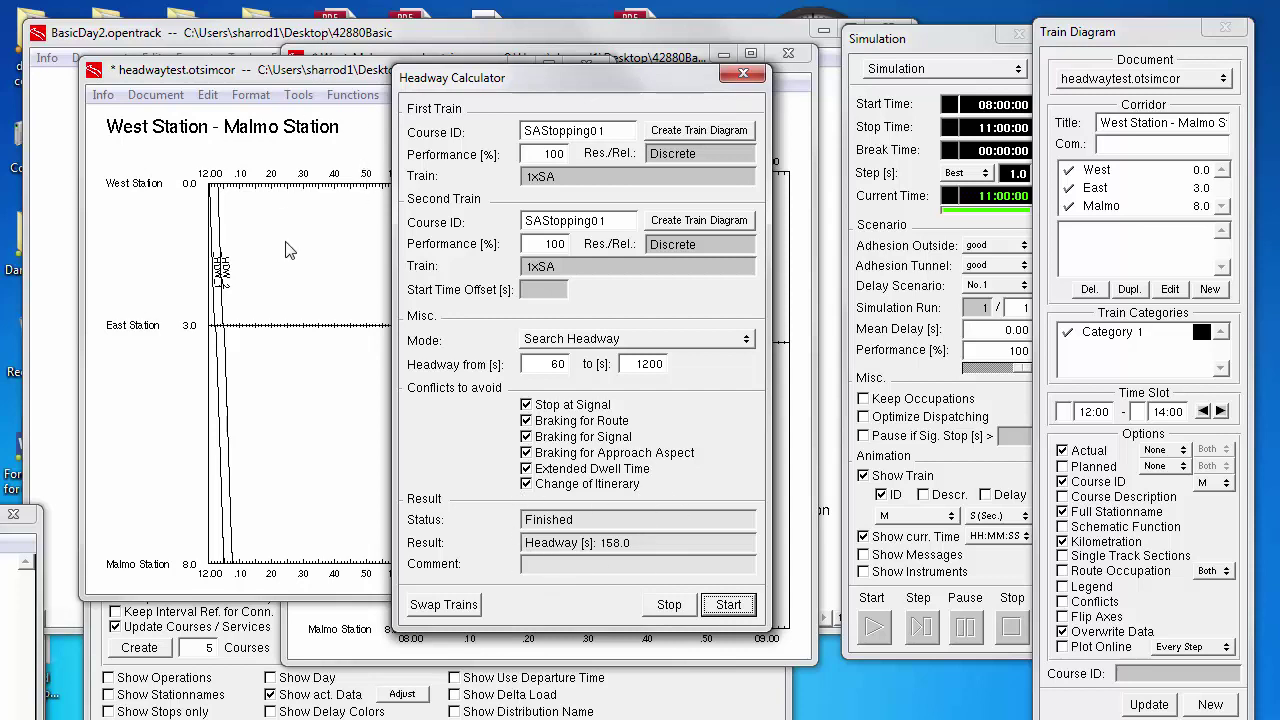
# Show the route occupation of both headway test trains in the headwaytest diagram at a 12:00 to 12:15 time slot.
pyautogui.click(351, 455)
pyautogui.rightClick(330, 392)
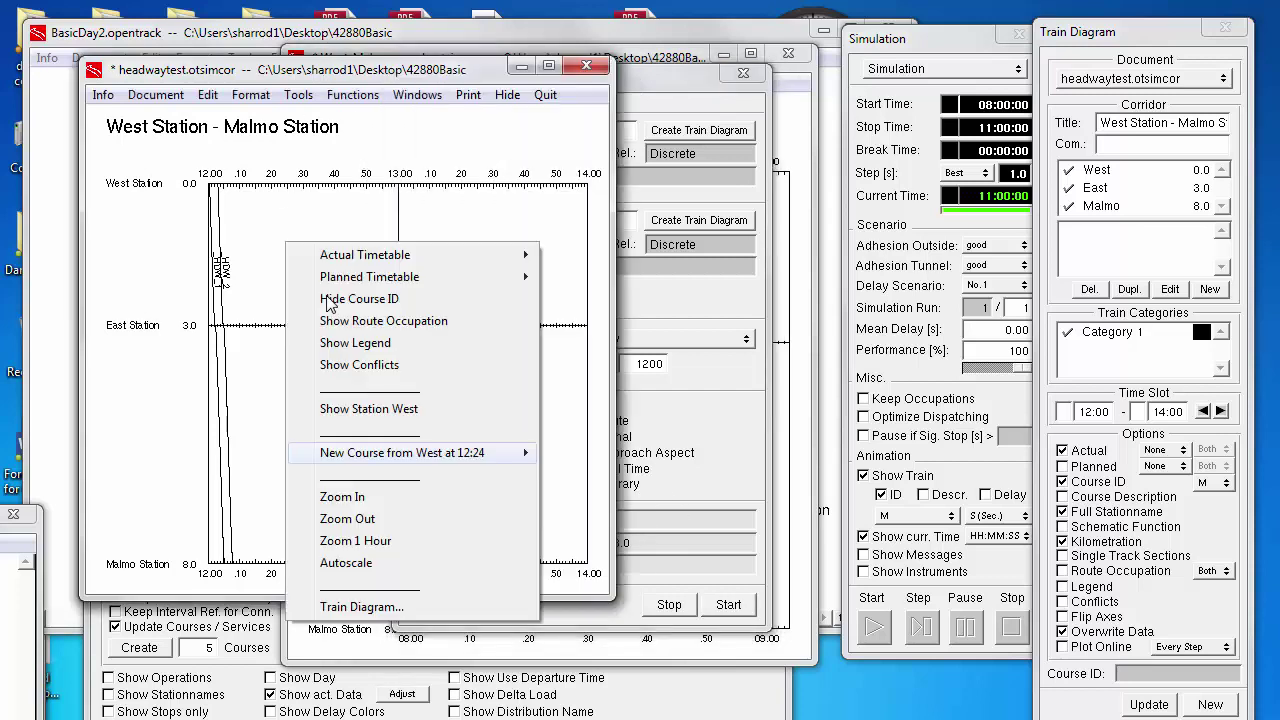
pyautogui.click(376, 512)
pyautogui.rightClick(326, 290)
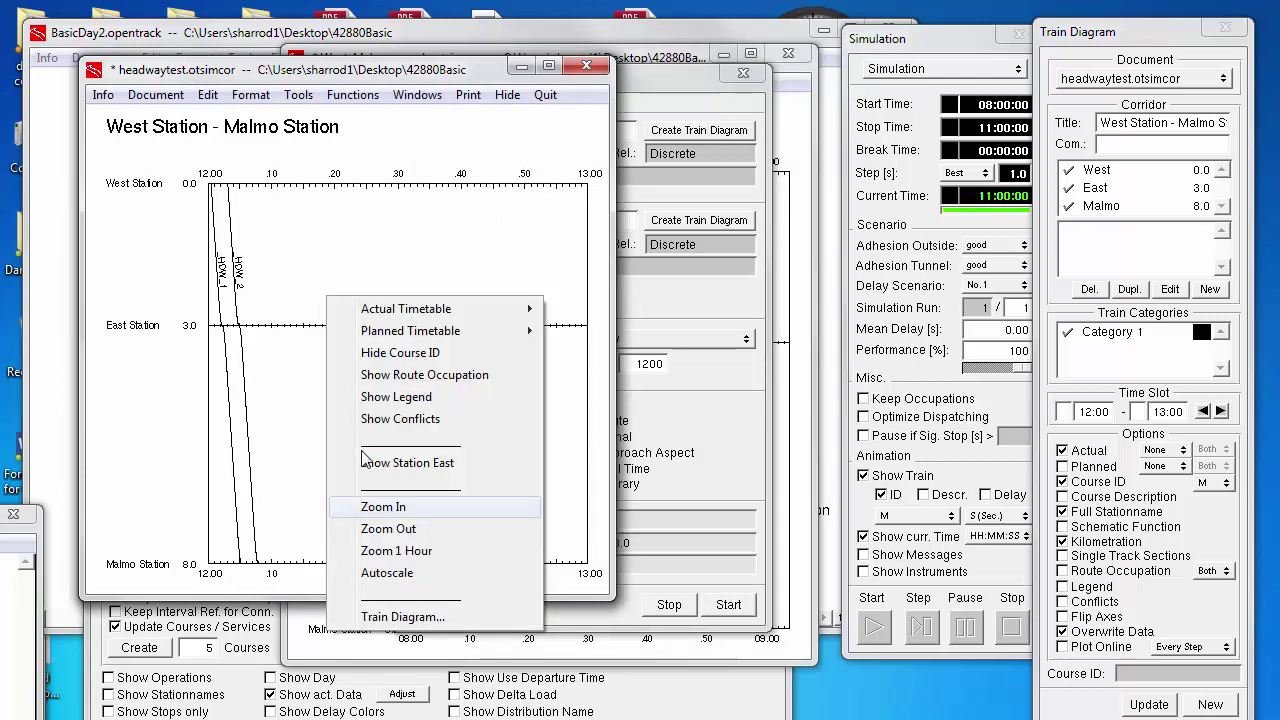
pyautogui.click(366, 503)
pyautogui.rightClick(310, 246)
pyautogui.click(368, 499)
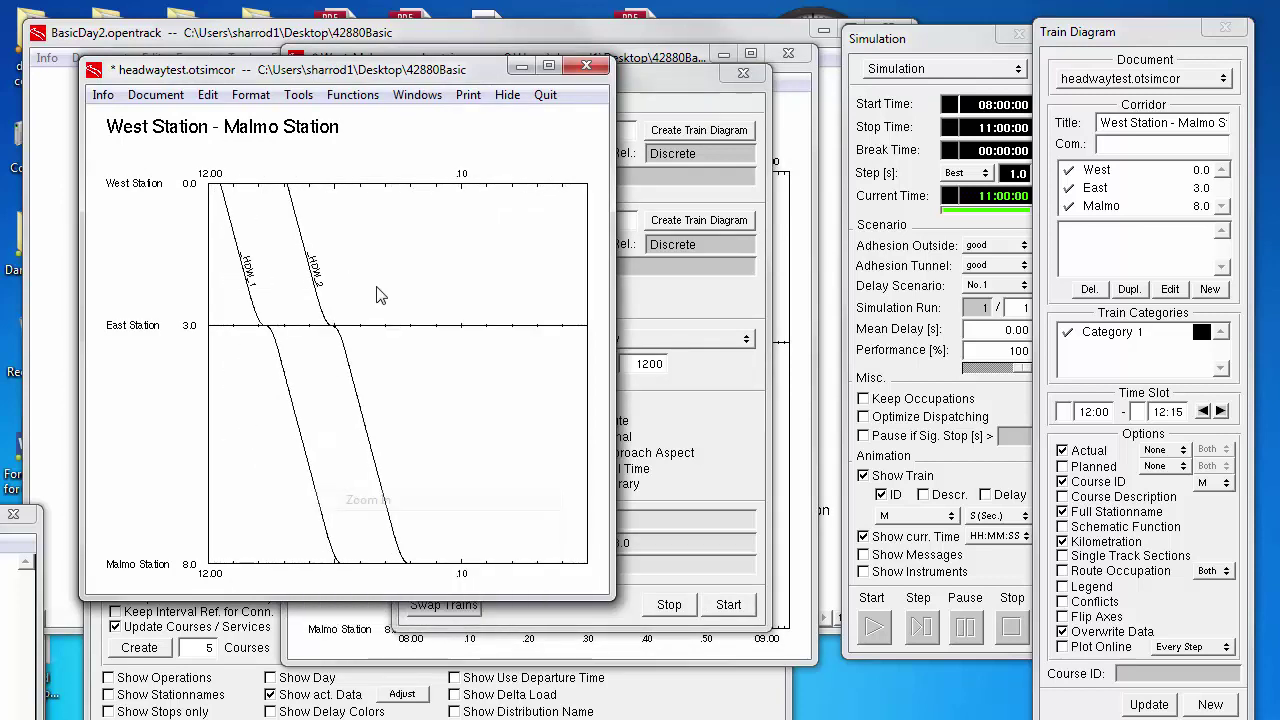
pyautogui.rightClick(397, 342)
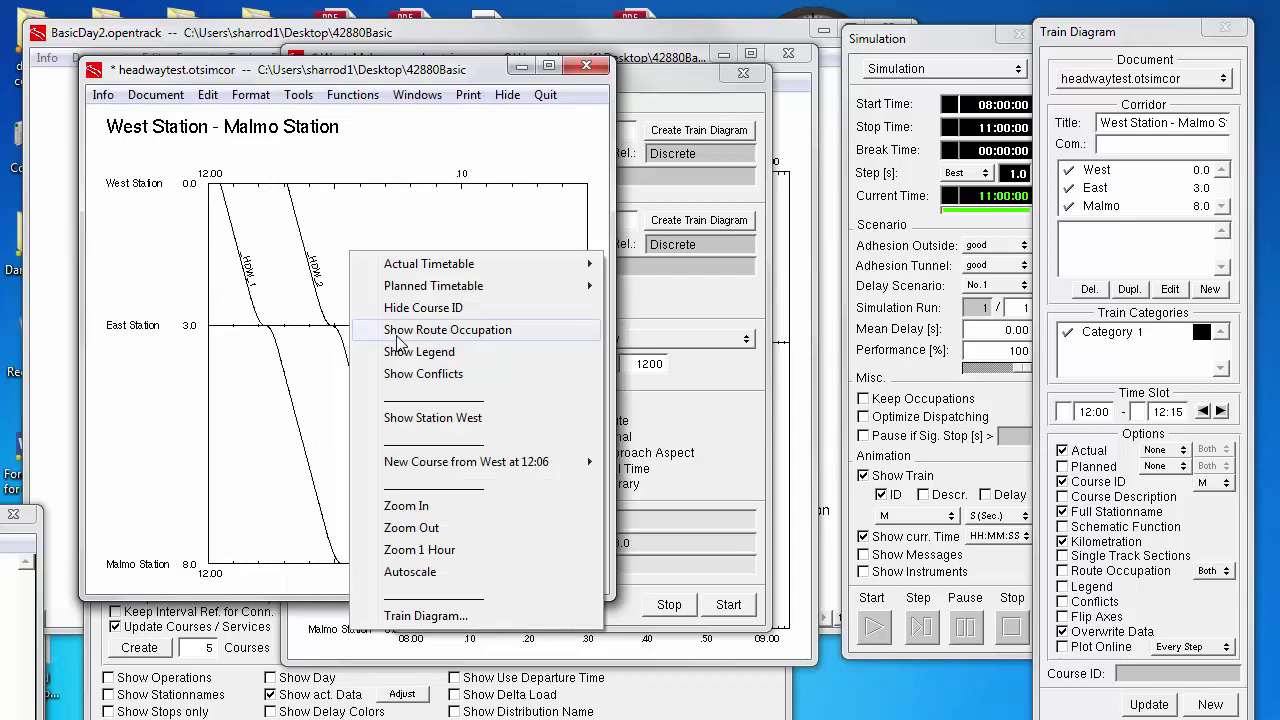
pyautogui.click(398, 336)
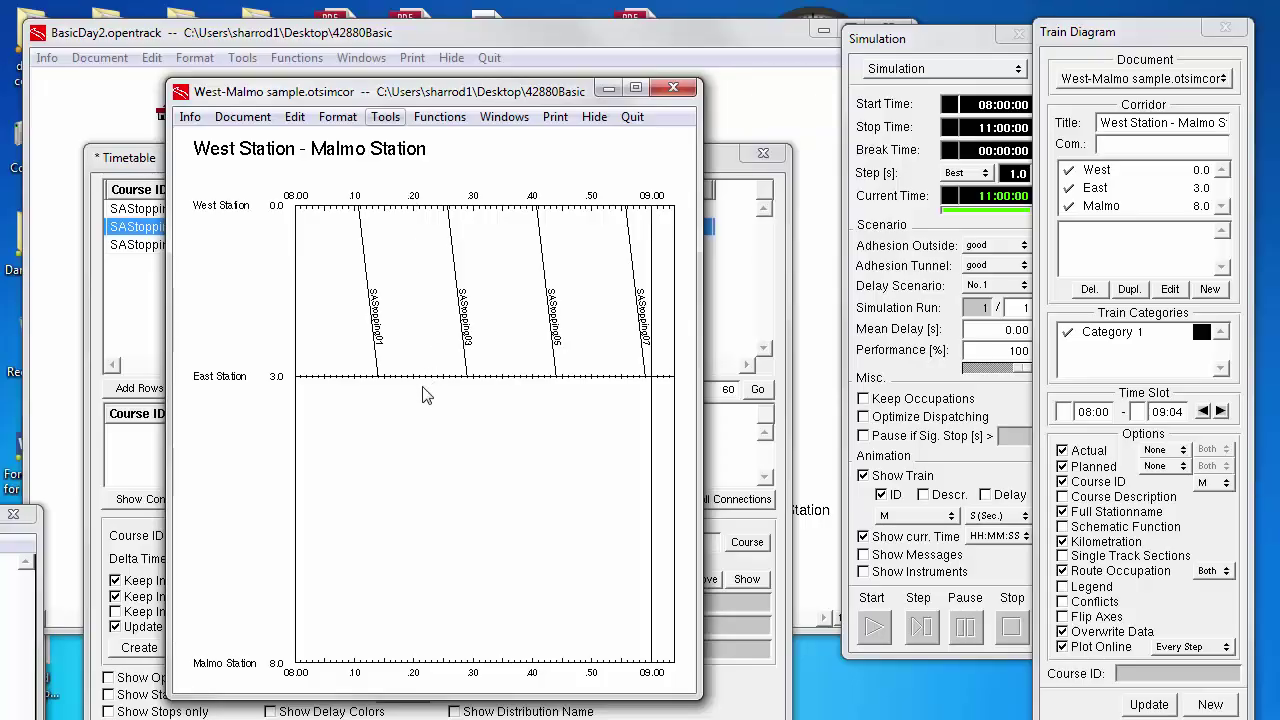
# Create a new course in Courses/Services and assign the 1xER train to it.
pyautogui.hotkey('alt', 't')
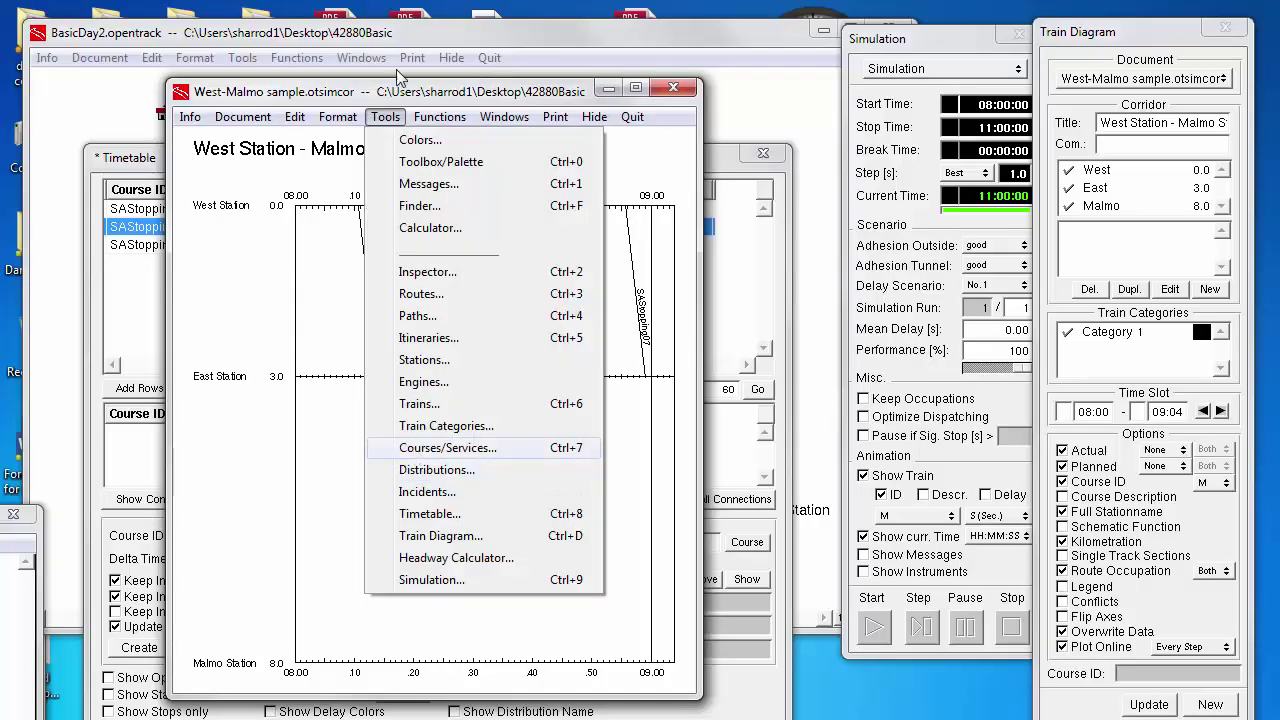
pyautogui.press('Return')
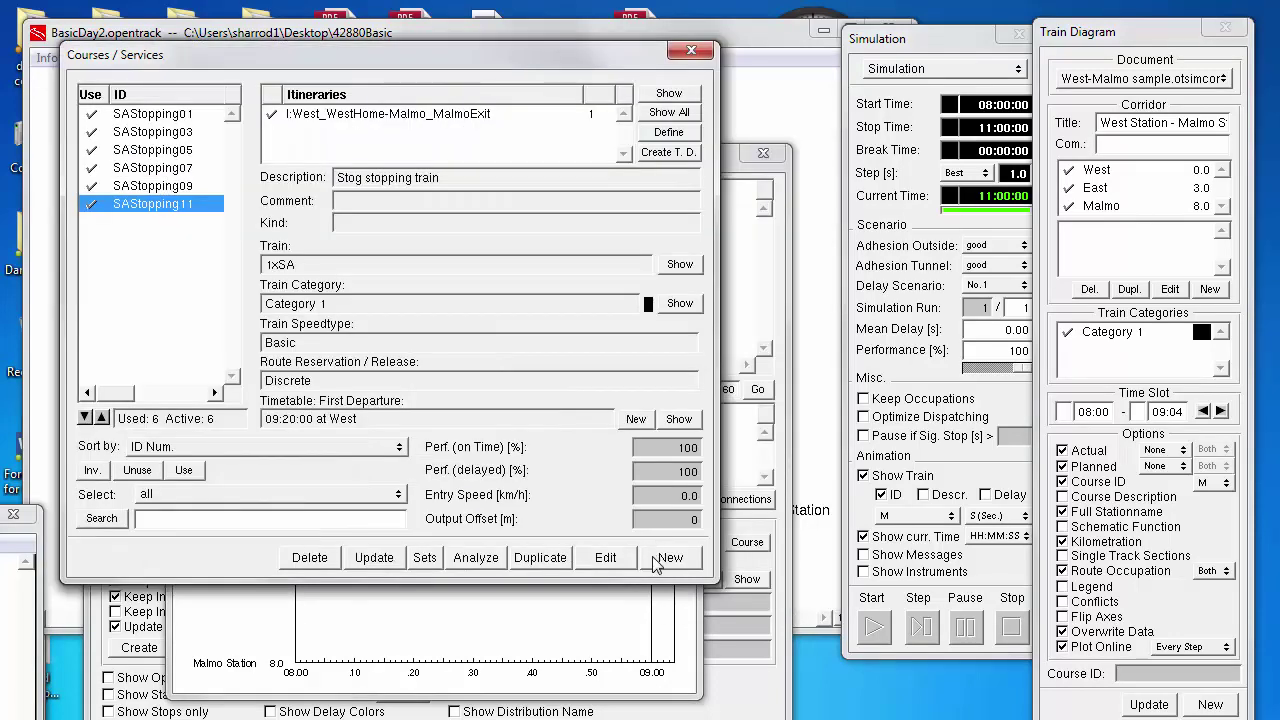
pyautogui.click(657, 565)
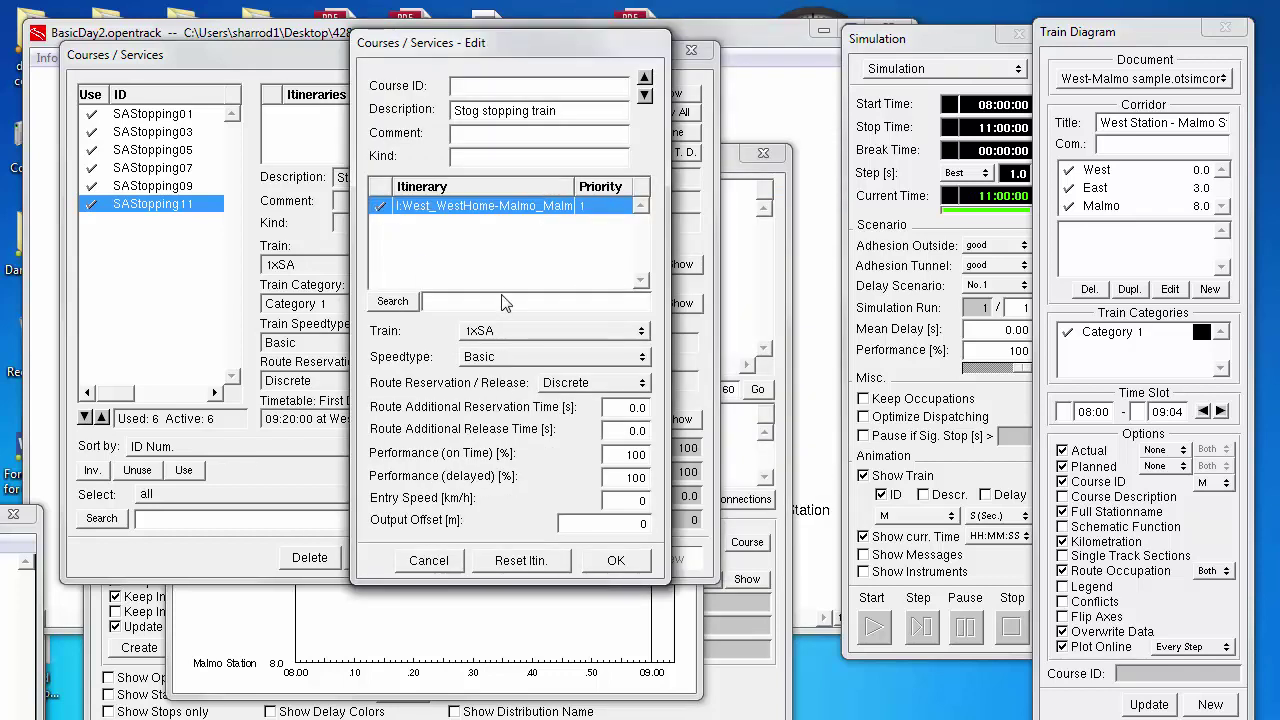
pyautogui.click(505, 330)
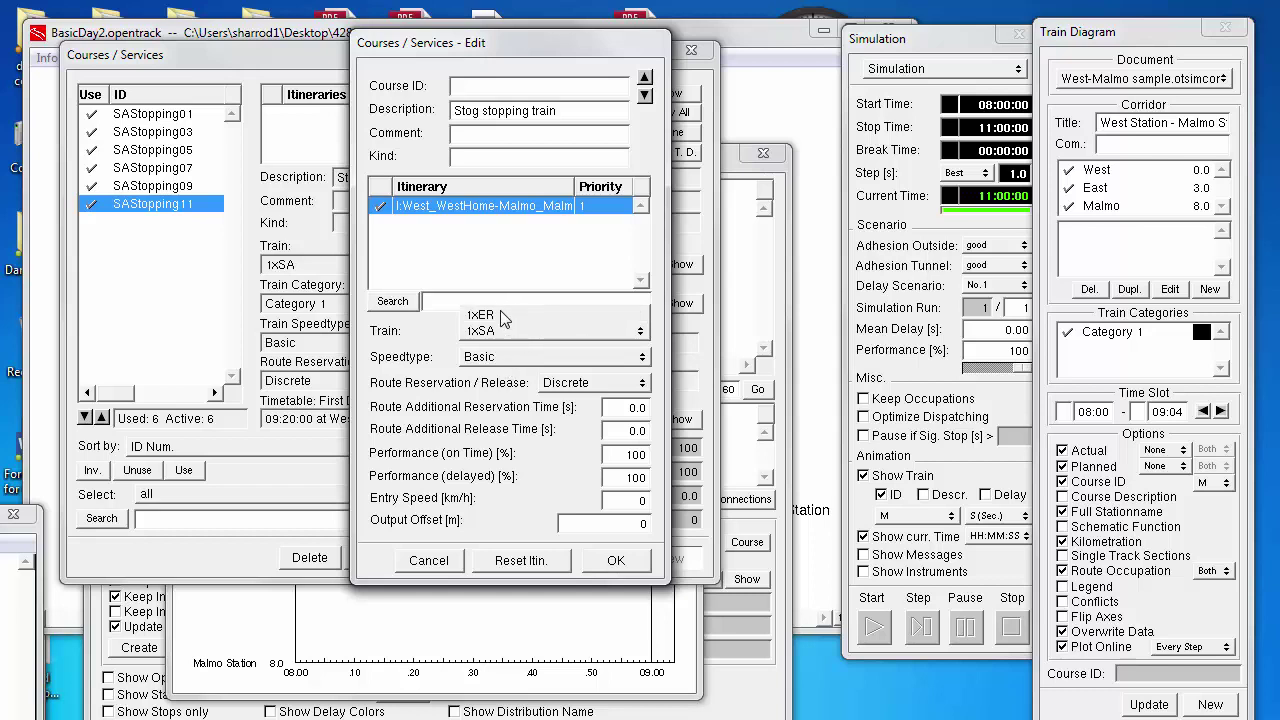
pyautogui.click(500, 316)
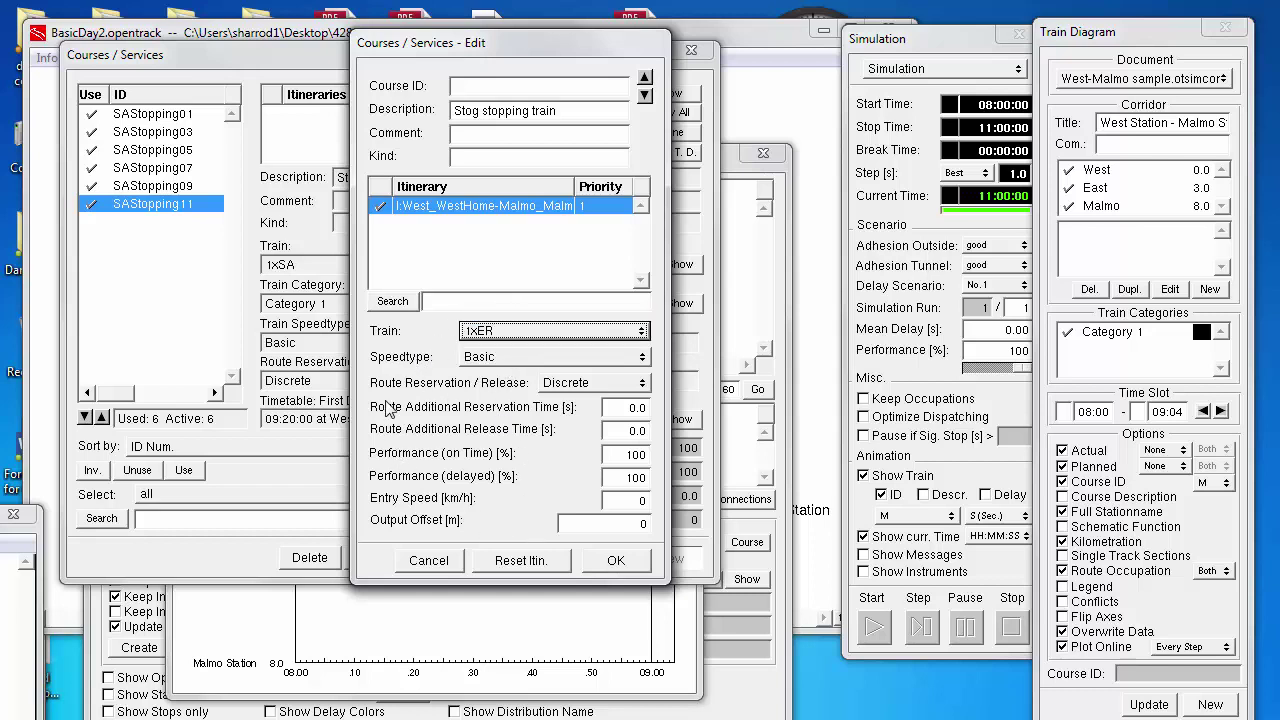
# Set the new course's ID to ERExpress001.
pyautogui.click(531, 93)
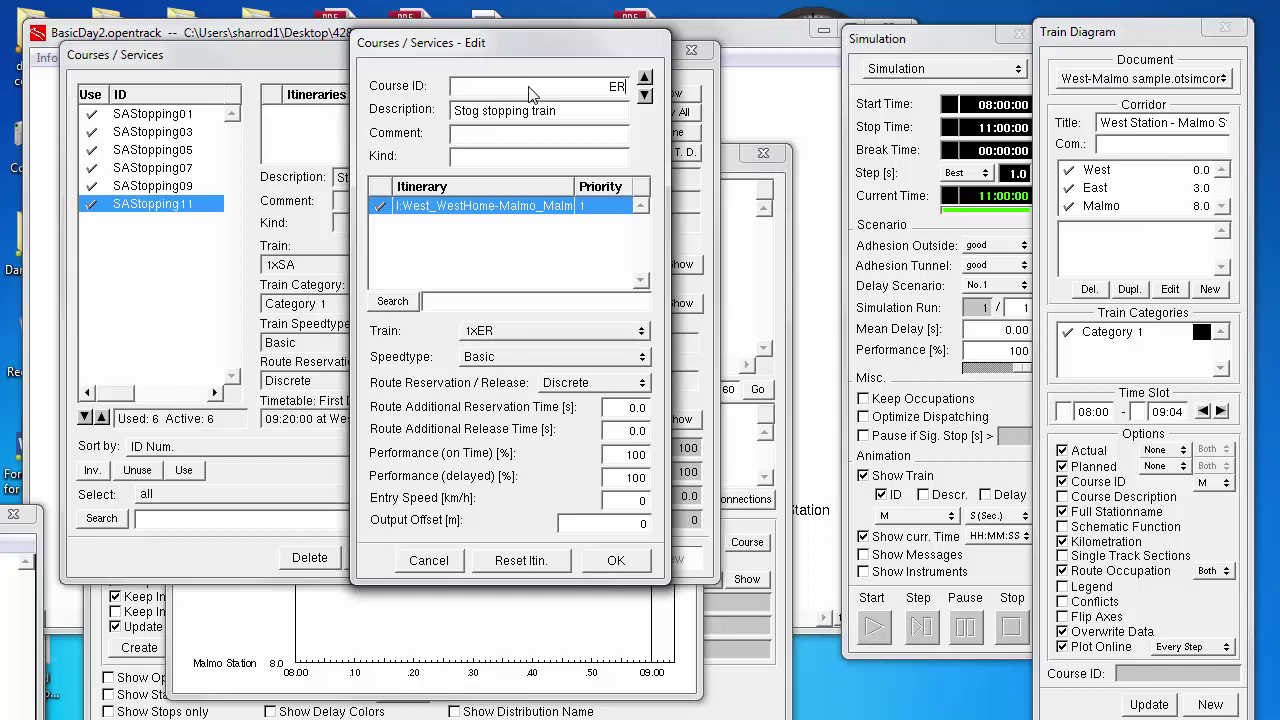
pyautogui.write('ER Ex')
pyautogui.press('Left')
pyautogui.press('Left')
pyautogui.press('BackSpace')
pyautogui.write('press')
pyautogui.write('01')
pyautogui.press('BackSpace')
pyautogui.write('01')
# Describe the course as Express mainline train and accept the course definition.
pyautogui.press('Tab')
pyautogui.hotkey('shift', 'Home')
pyautogui.write('Expre')
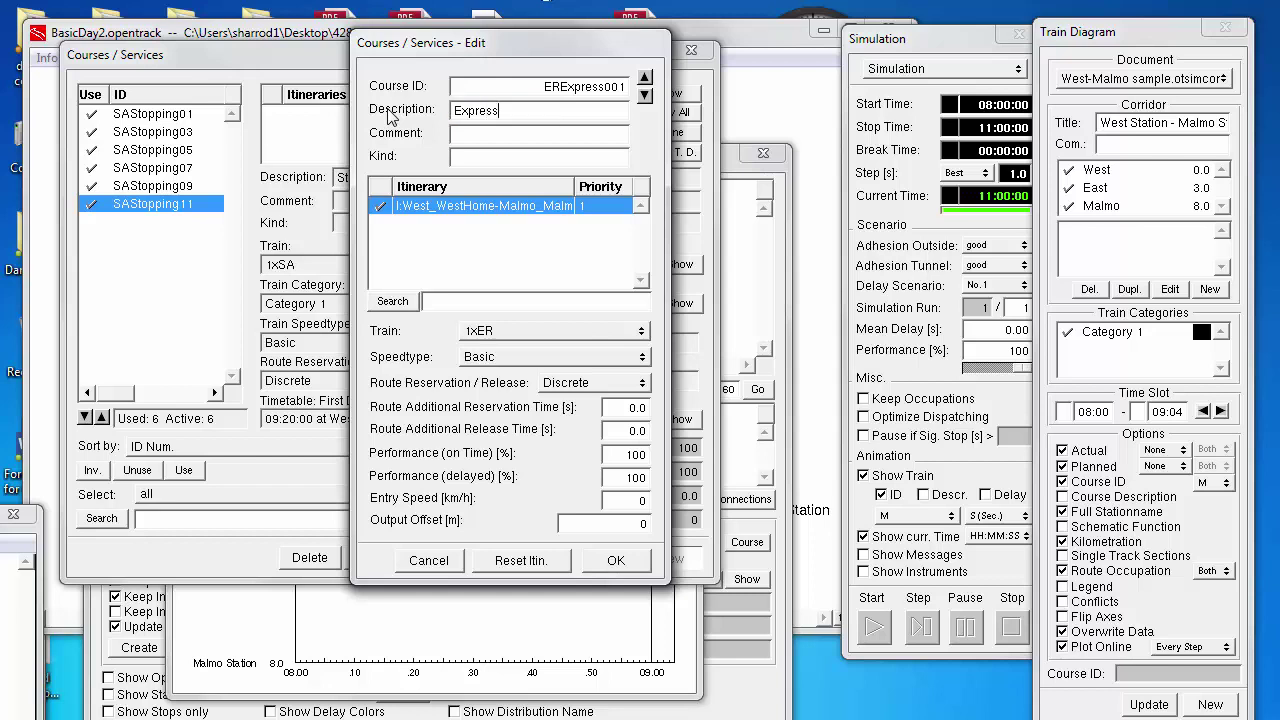
pyautogui.write('ss mainline train')
pyautogui.click(608, 565)
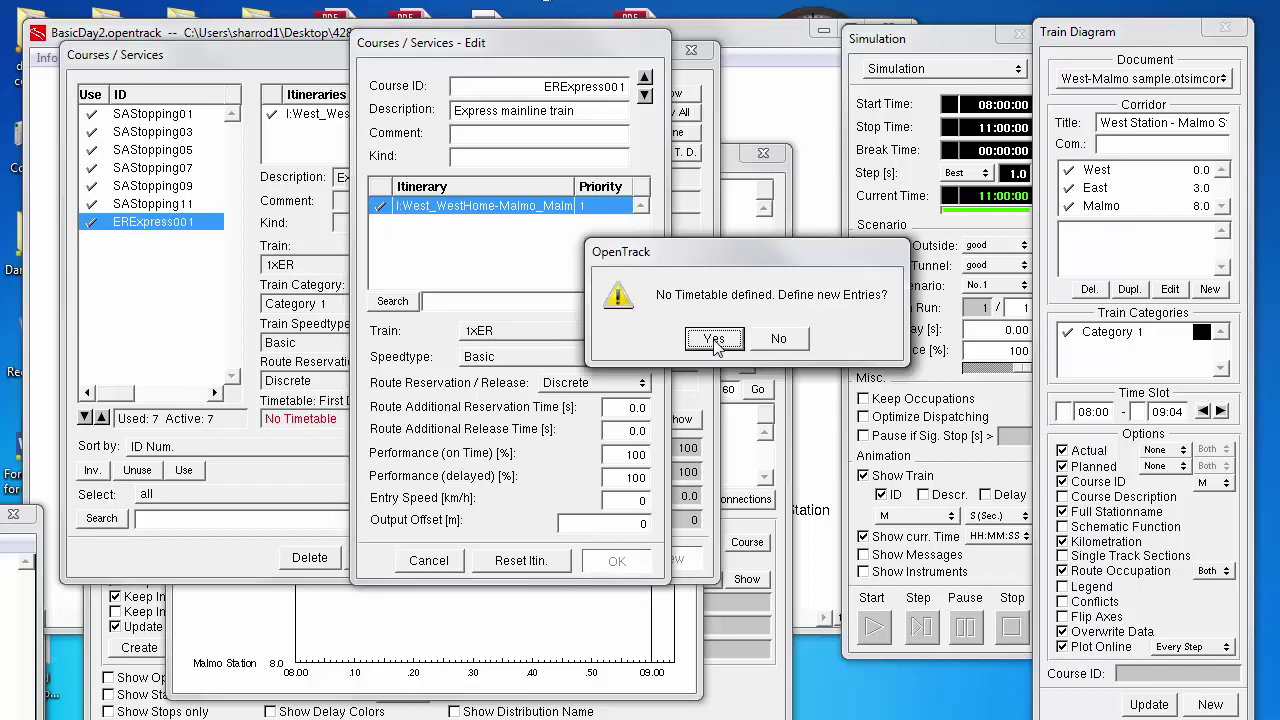
# Define new timetable entries for ERExpress001, save the timetable database and rerun the simulation.
pyautogui.click(714, 340)
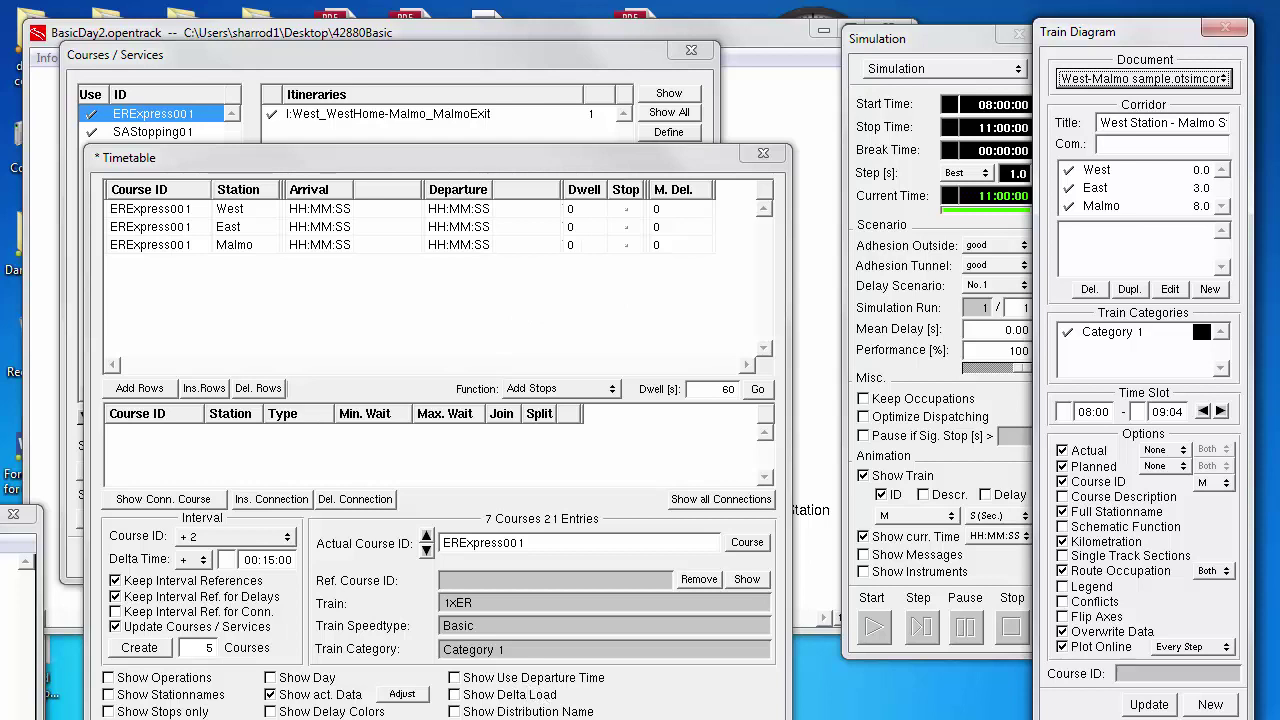
pyautogui.click(610, 606)
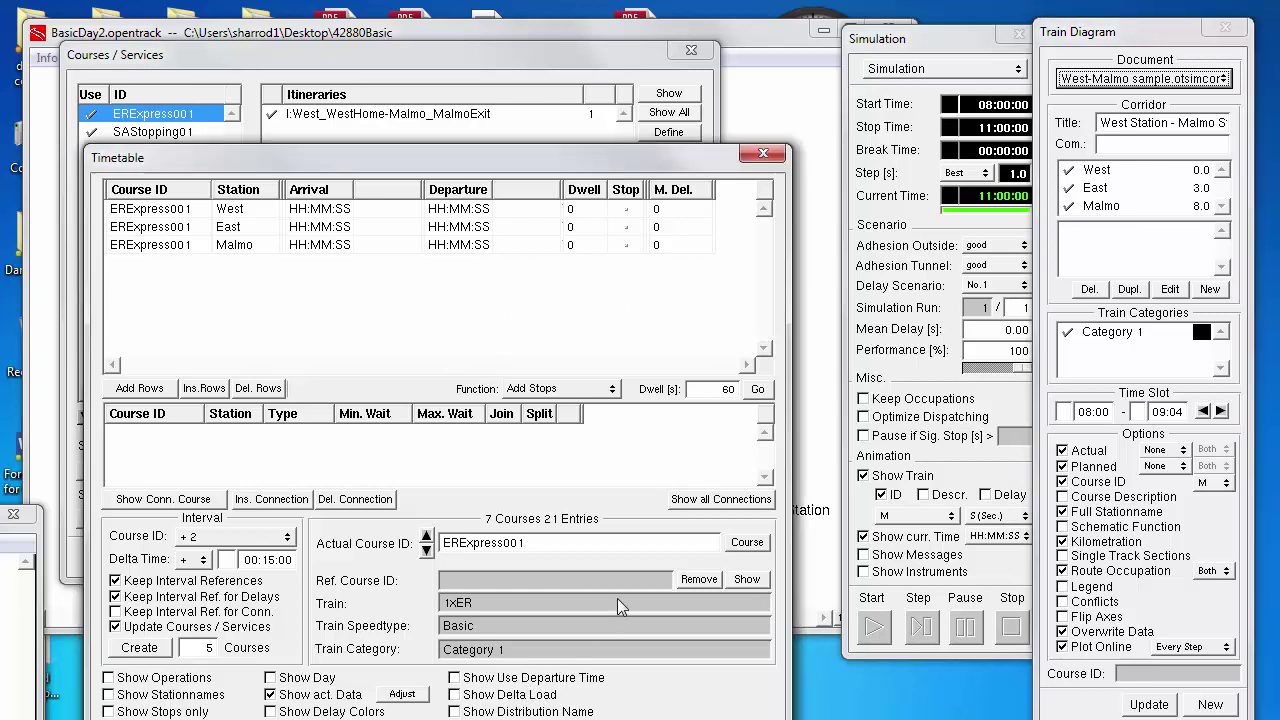
pyautogui.click(873, 628)
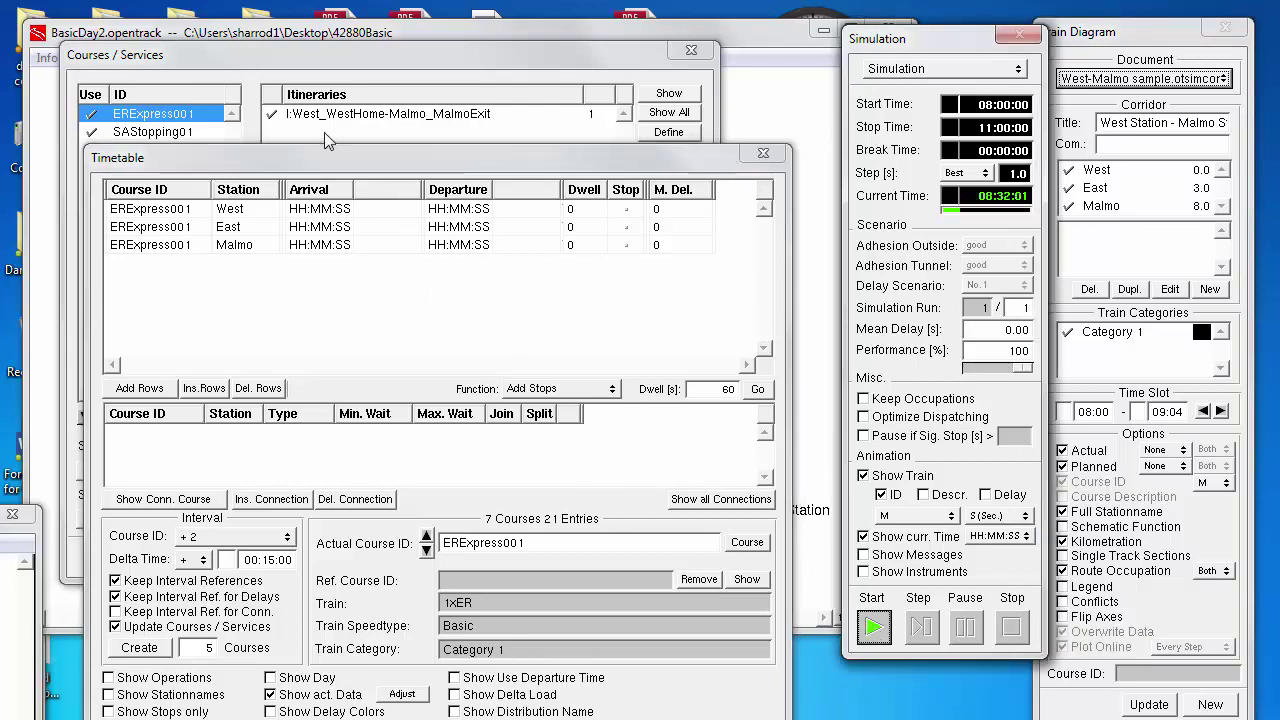
# Close Courses/Services and examine ERExpress001's path in the West-Malmo diagram at an 08:00 to 08:16 time slot.
pyautogui.click(690, 52)
pyautogui.click(436, 97)
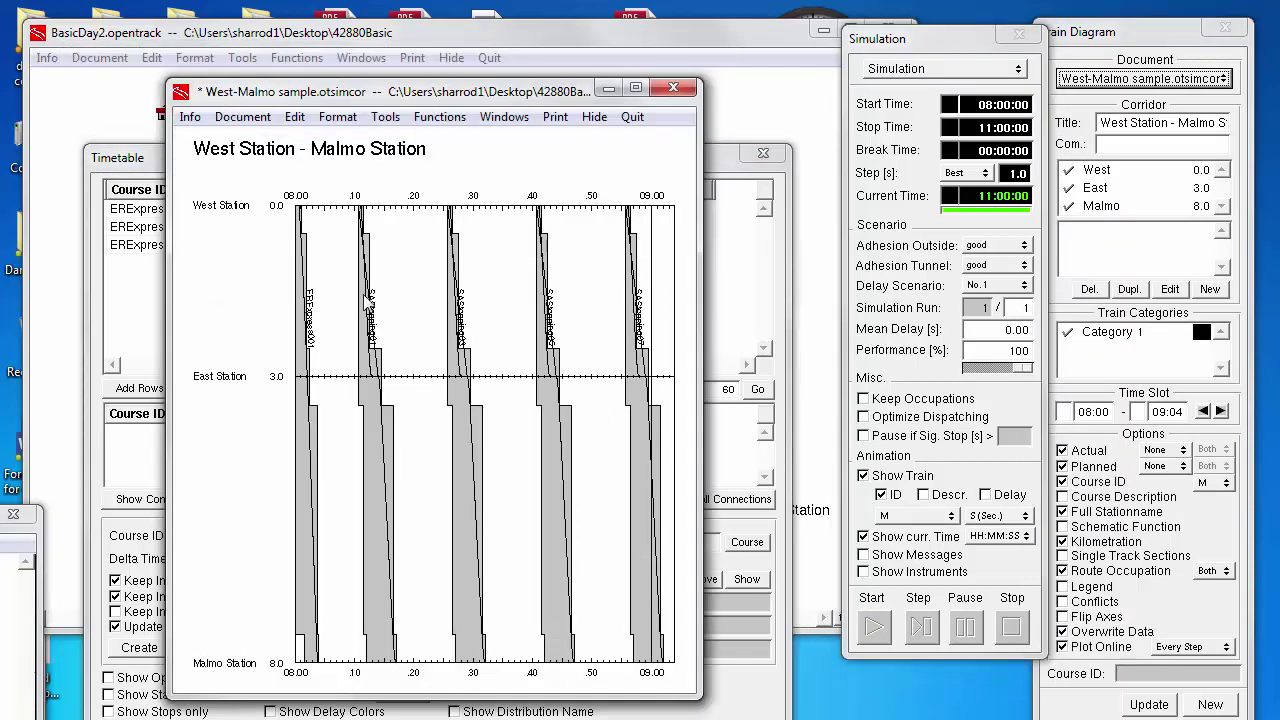
pyautogui.rightClick(333, 300)
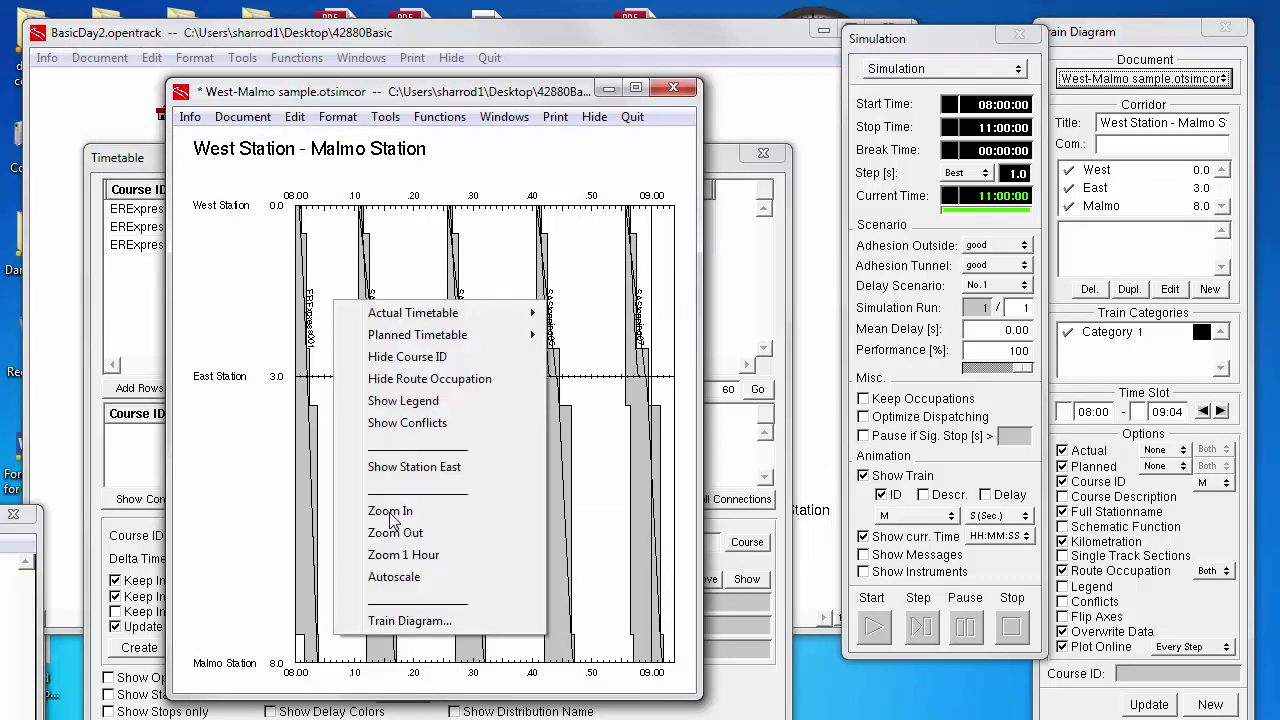
pyautogui.click(405, 511)
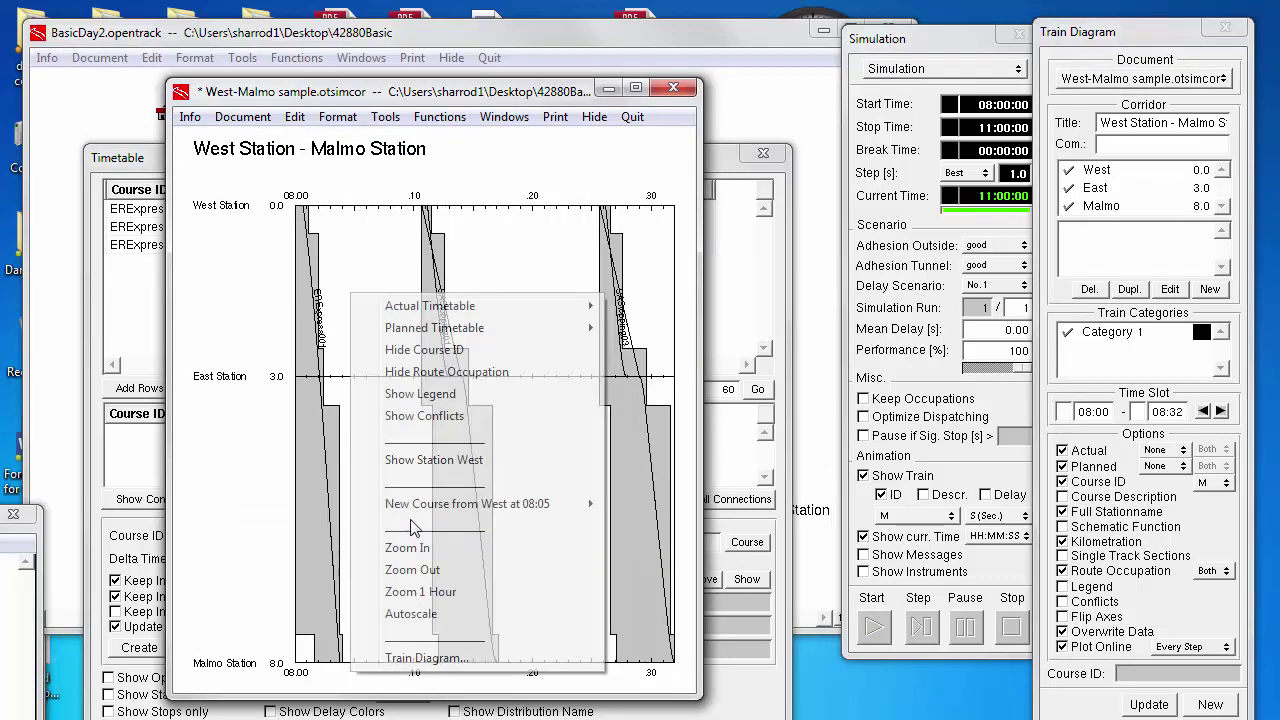
pyautogui.click(410, 550)
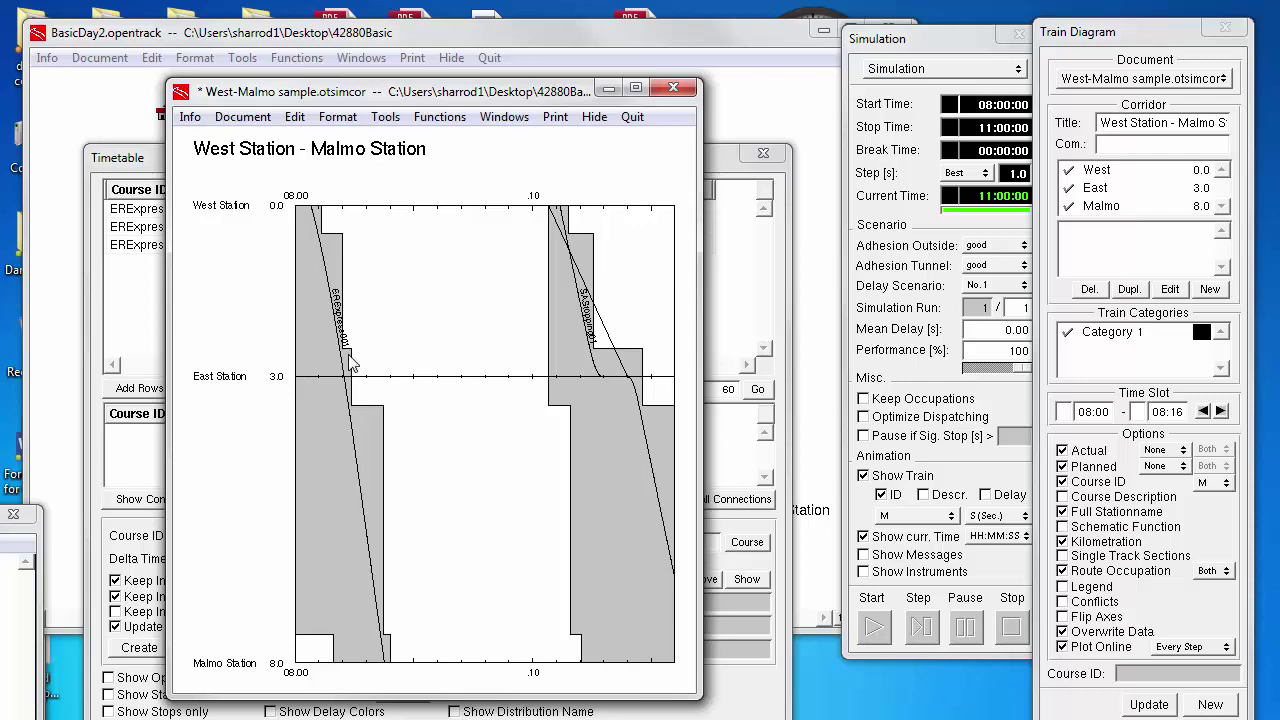
pyautogui.click(325, 264)
pyautogui.click(327, 272)
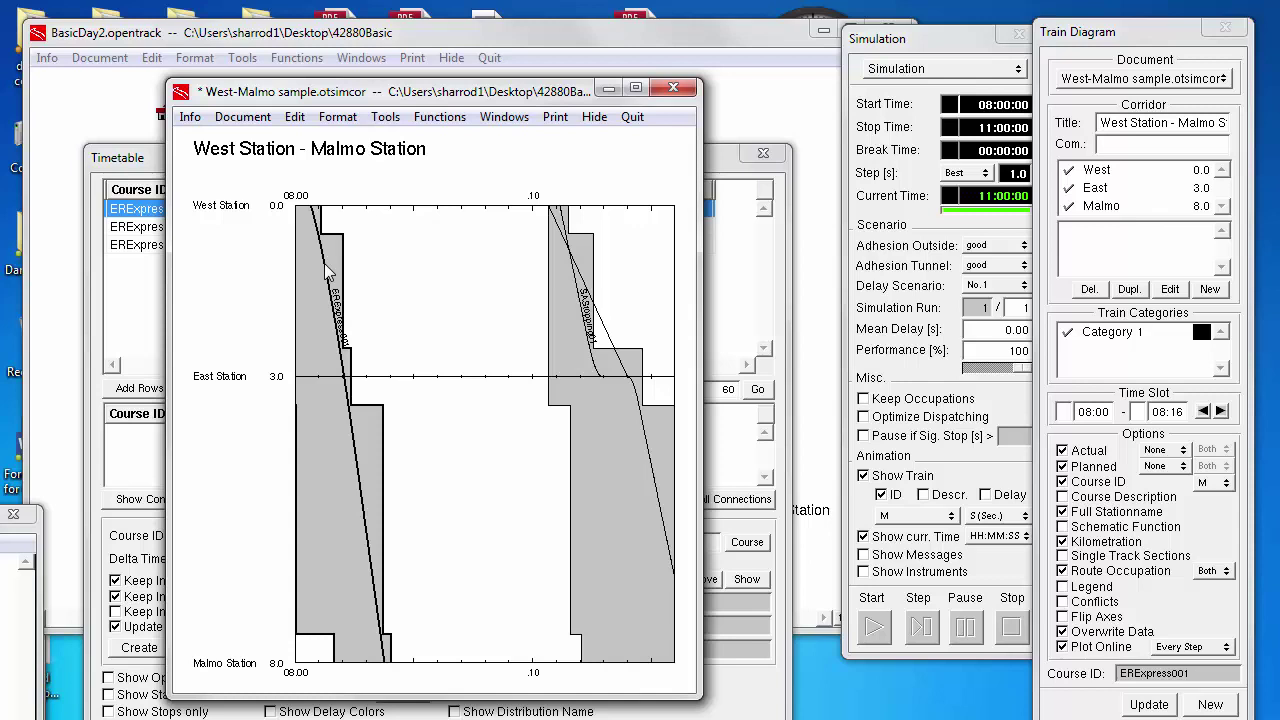
# Calculate the headway with ERExpress001 as the first train and SAStopping01 as the second train.
pyautogui.click(381, 120)
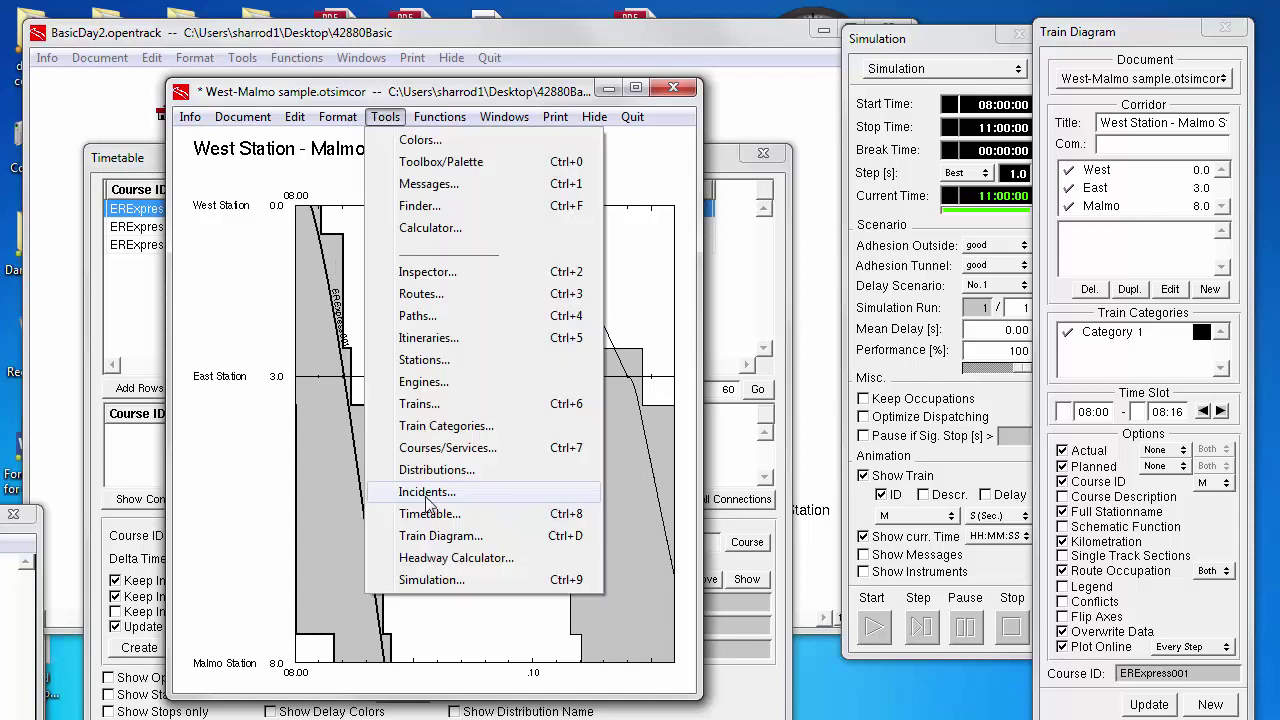
pyautogui.click(445, 557)
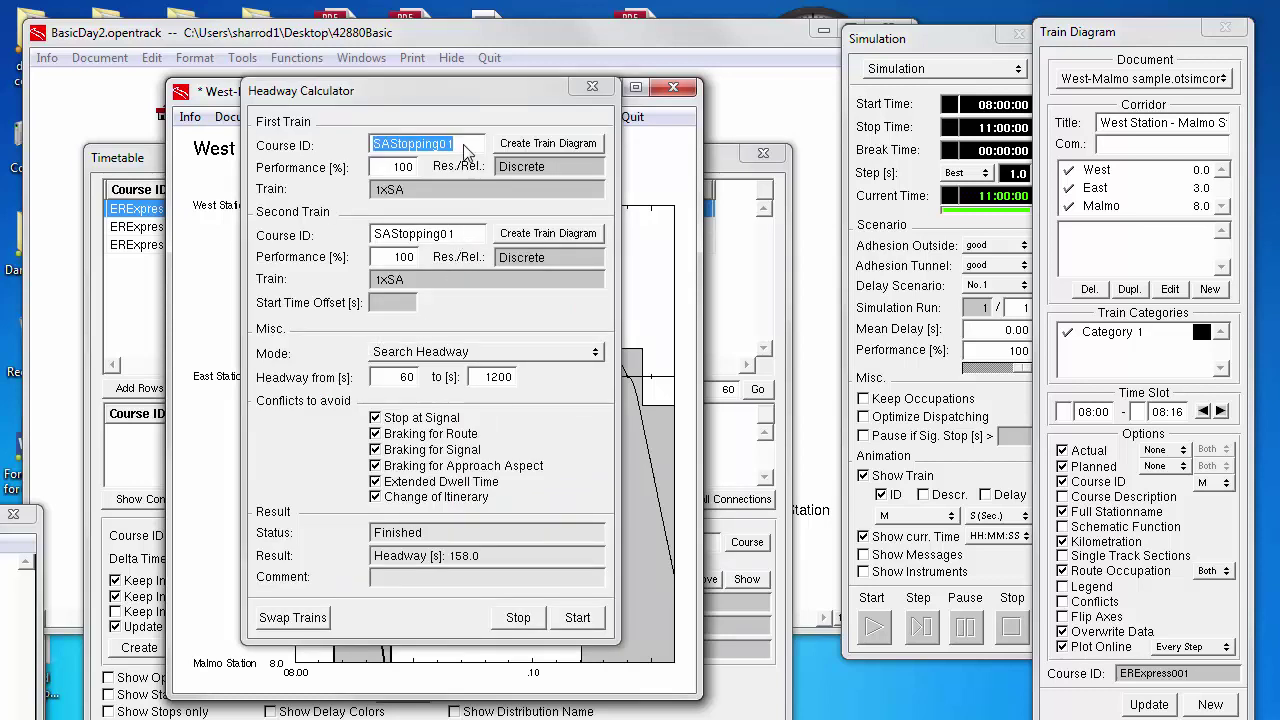
pyautogui.click(340, 148)
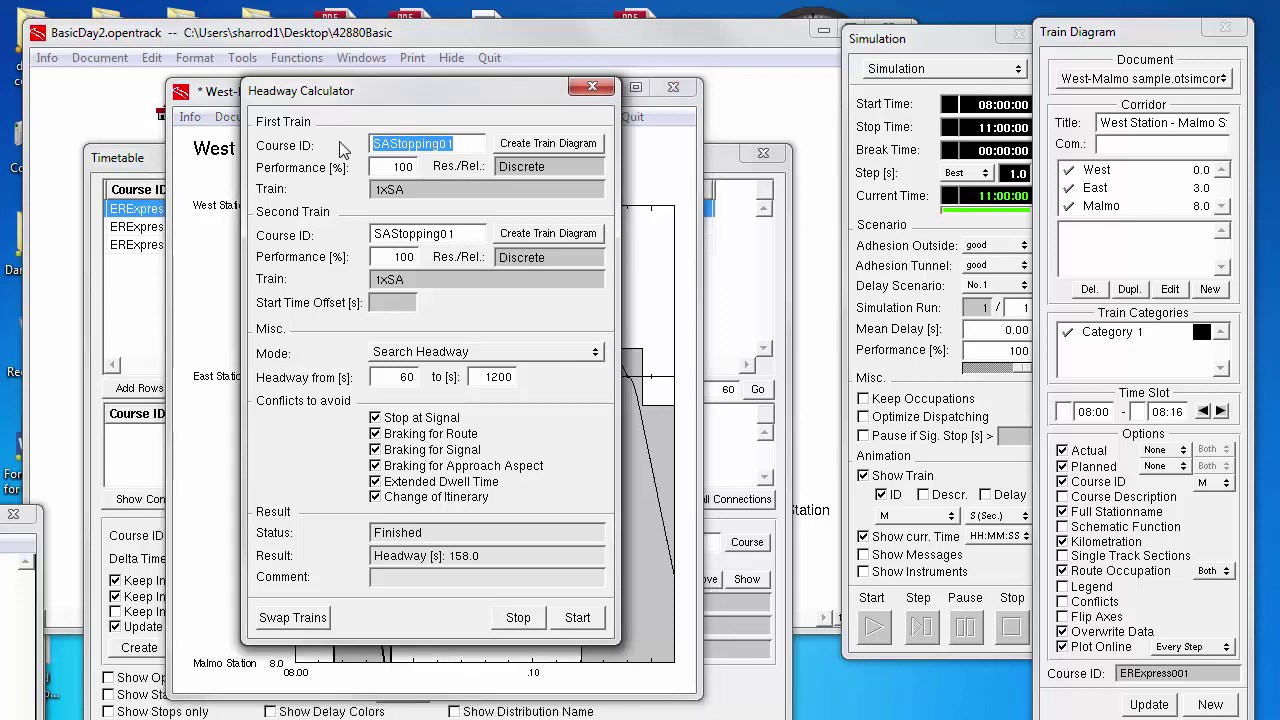
pyautogui.write('EREXpre')
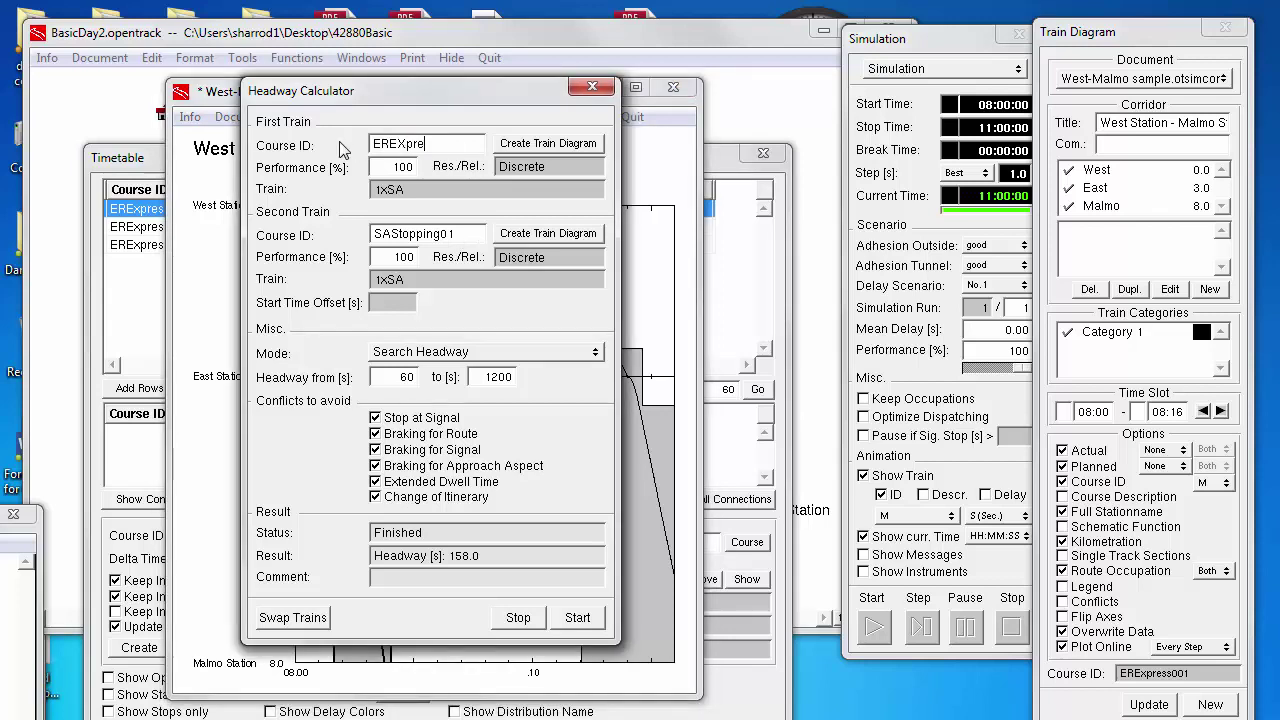
pyautogui.press('BackSpace')
pyautogui.press('BackSpace')
pyautogui.press('BackSpace')
pyautogui.press('BackSpace')
pyautogui.write('xpress001')
pyautogui.click(575, 618)
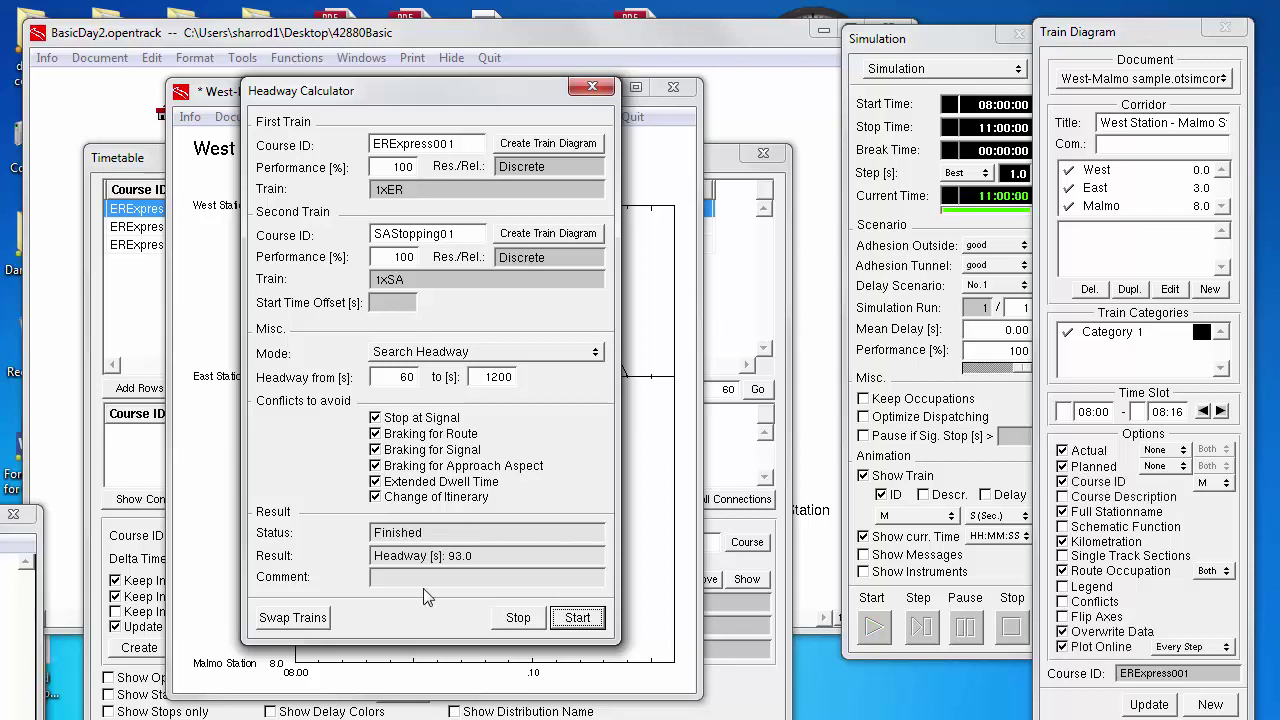
pyautogui.moveTo(386, 95); pyautogui.dragTo(462, 87)
pyautogui.moveTo(826, 121); pyautogui.dragTo(742, 134)
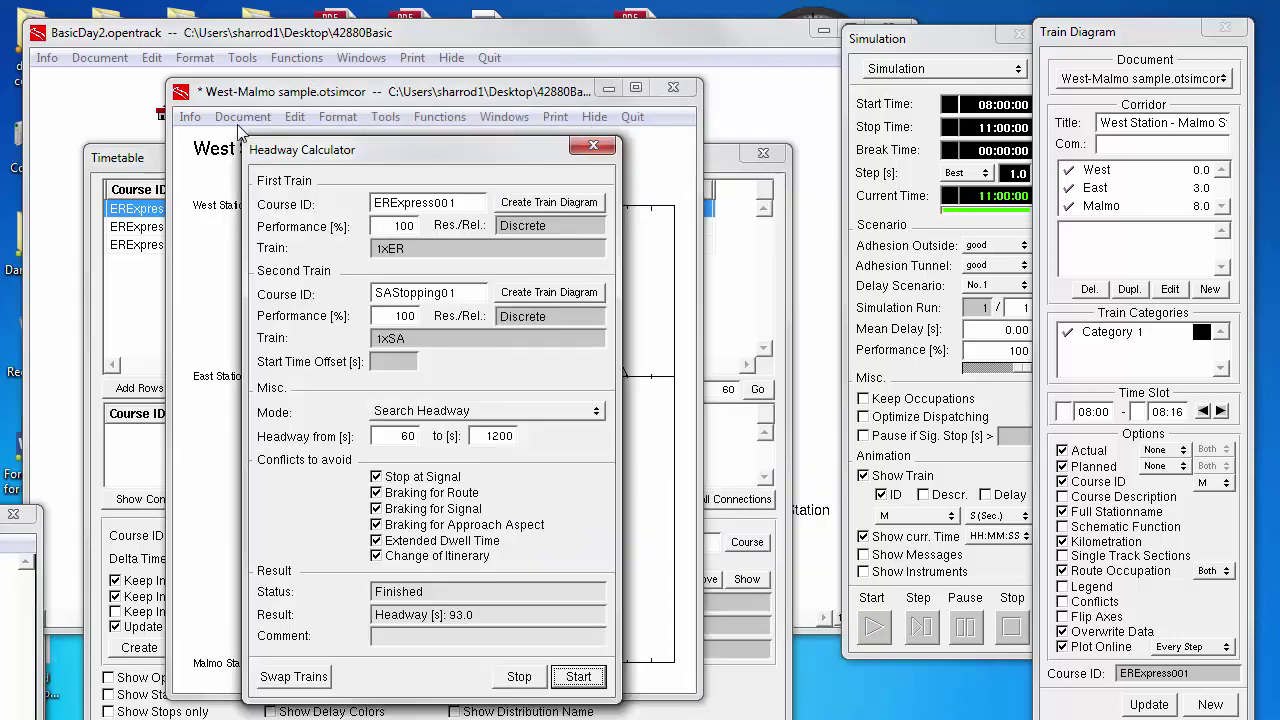
pyautogui.click(241, 120)
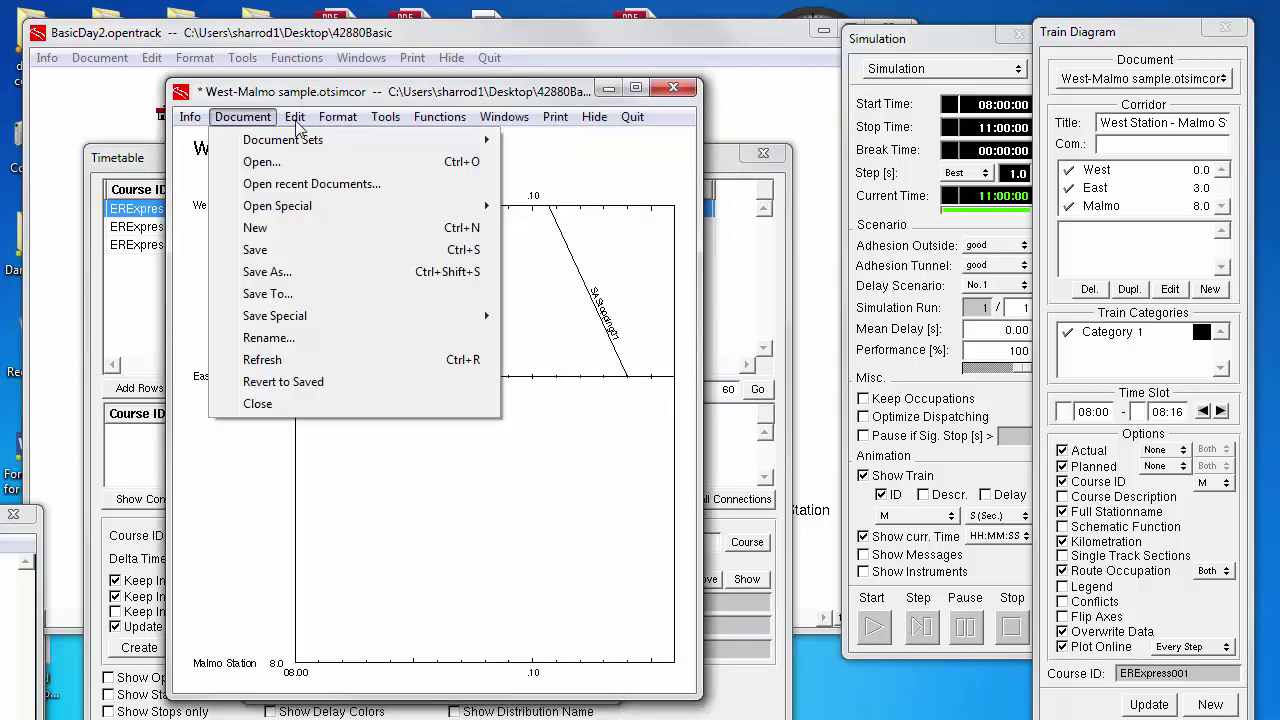
pyautogui.moveTo(294, 116)
pyautogui.click(491, 120)
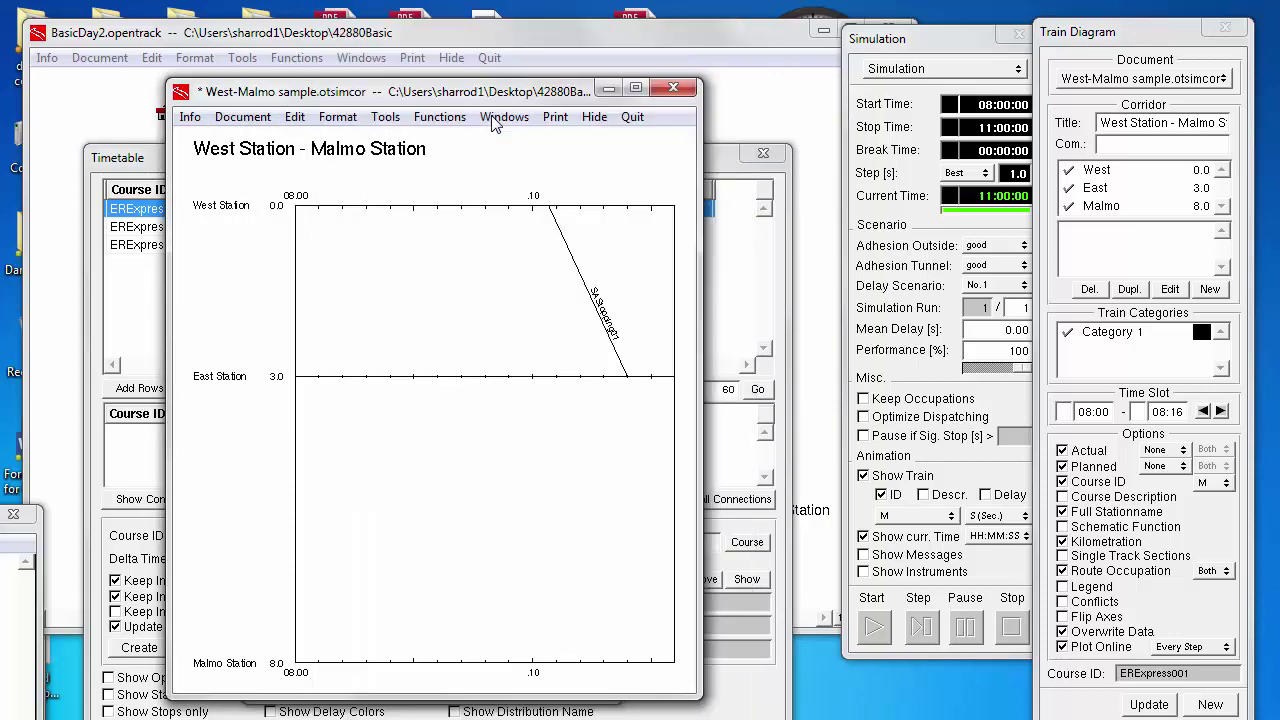
pyautogui.click(495, 120)
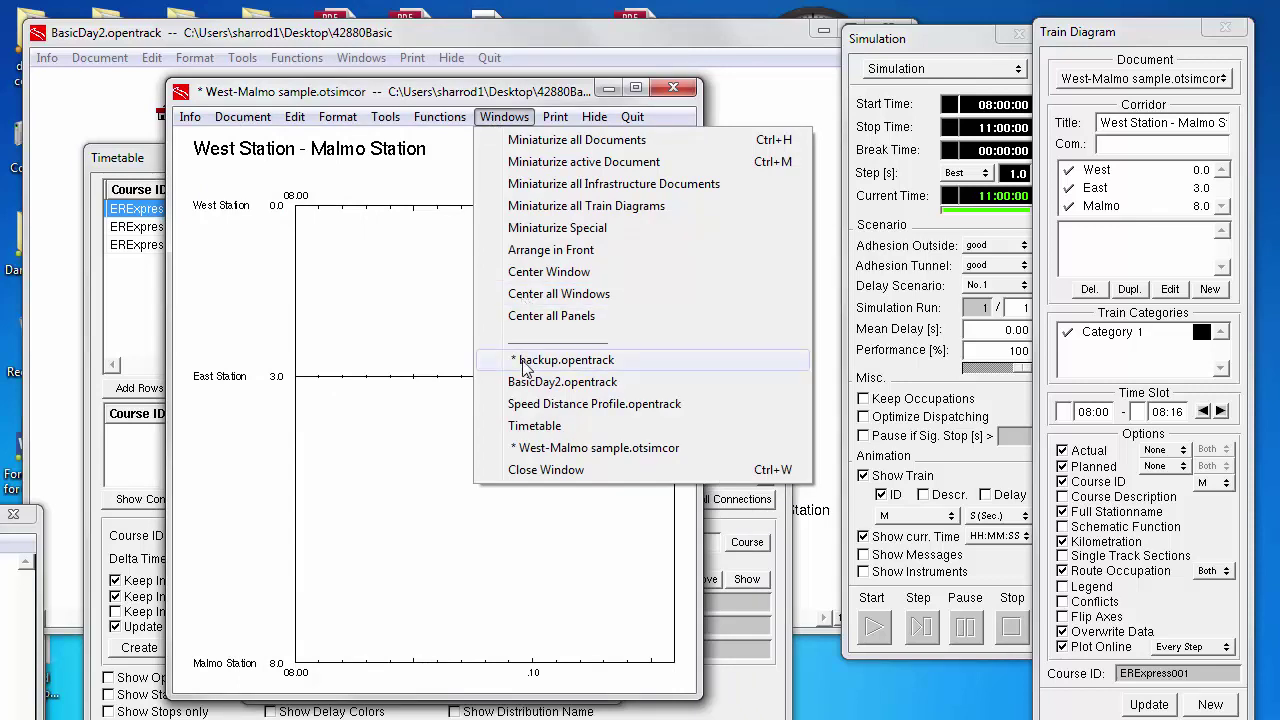
pyautogui.click(450, 248)
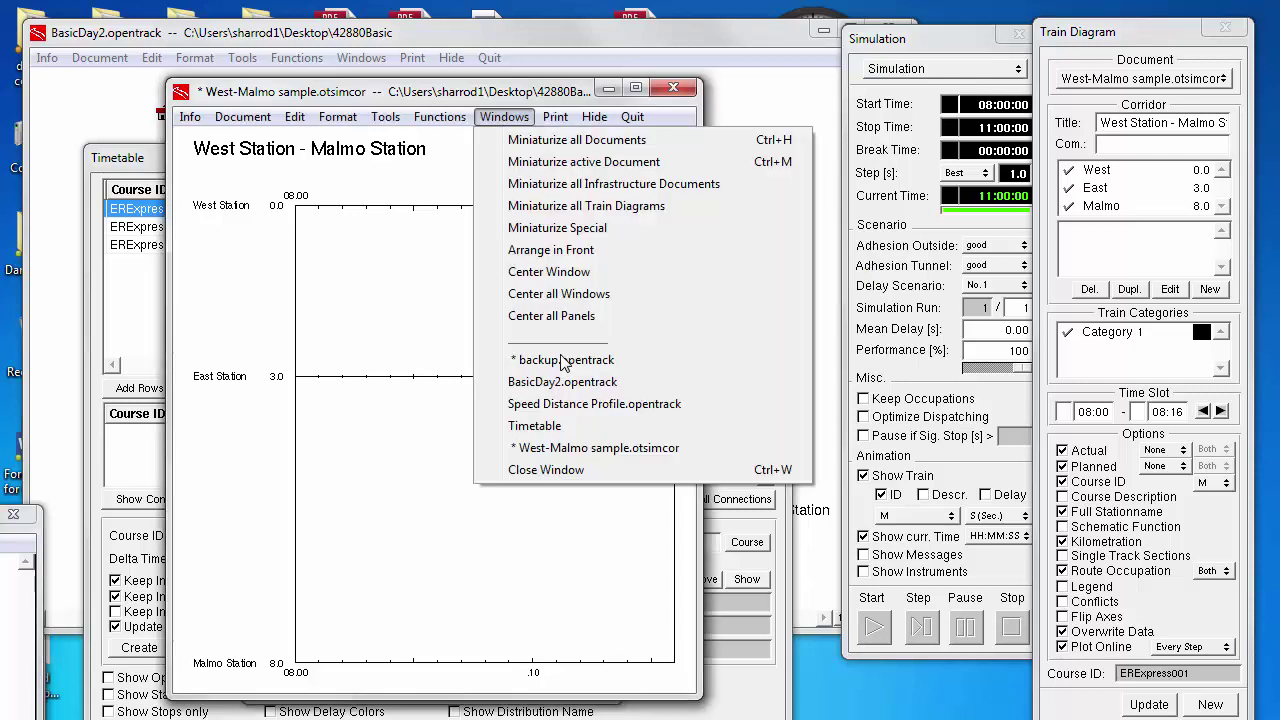
pyautogui.click(562, 362)
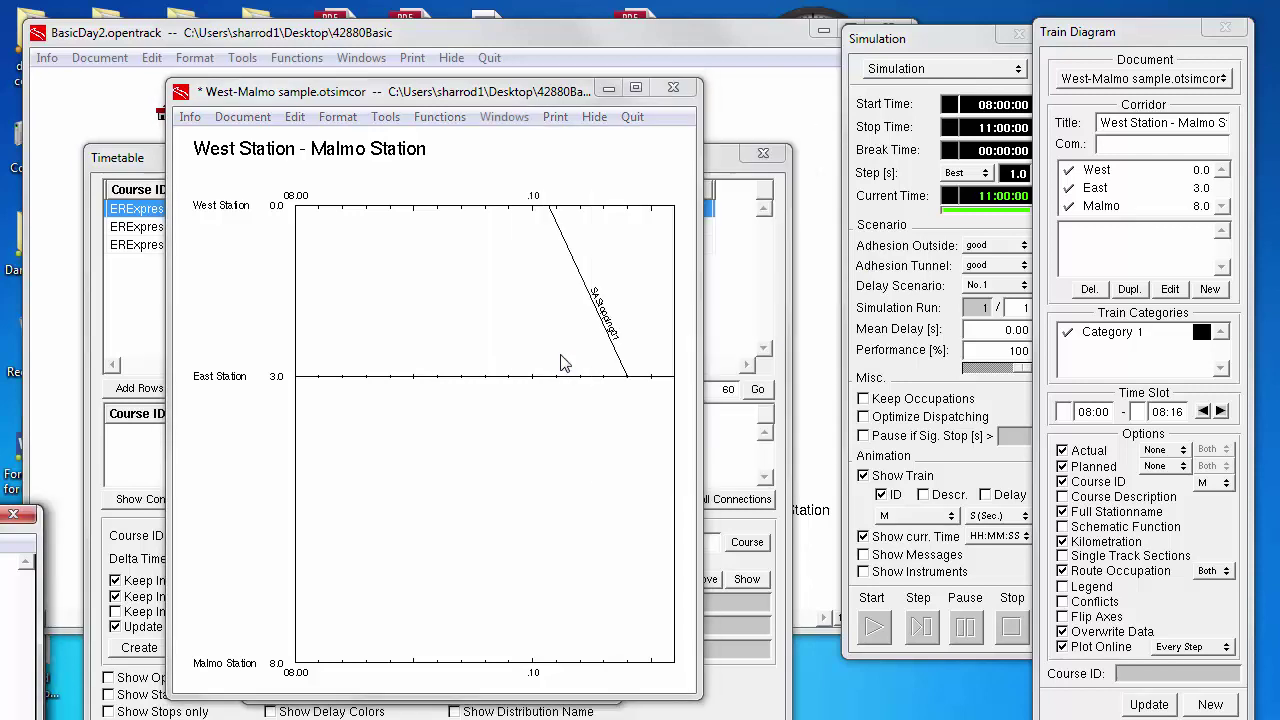
pyautogui.click(504, 117)
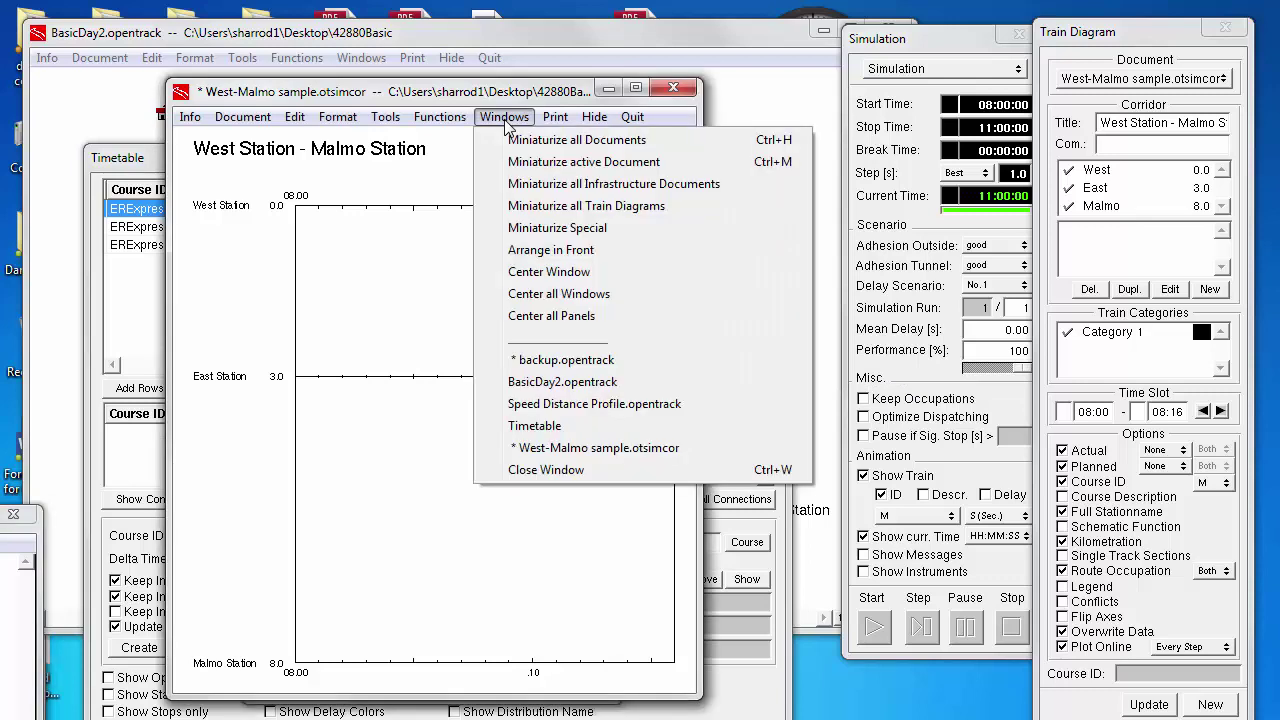
pyautogui.click(527, 447)
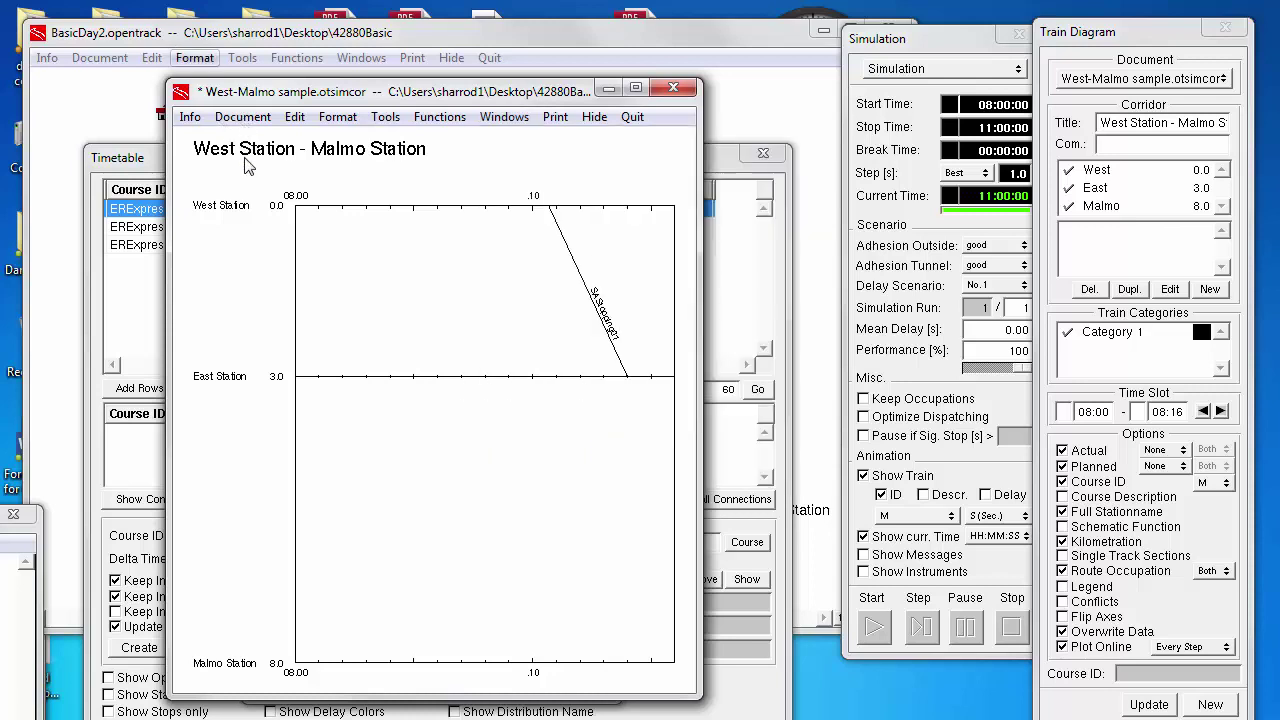
# Open headwaytest.otsimcor, examine the two train paths in its headway diagram, and close the document.
pyautogui.click(242, 116)
pyautogui.click(312, 162)
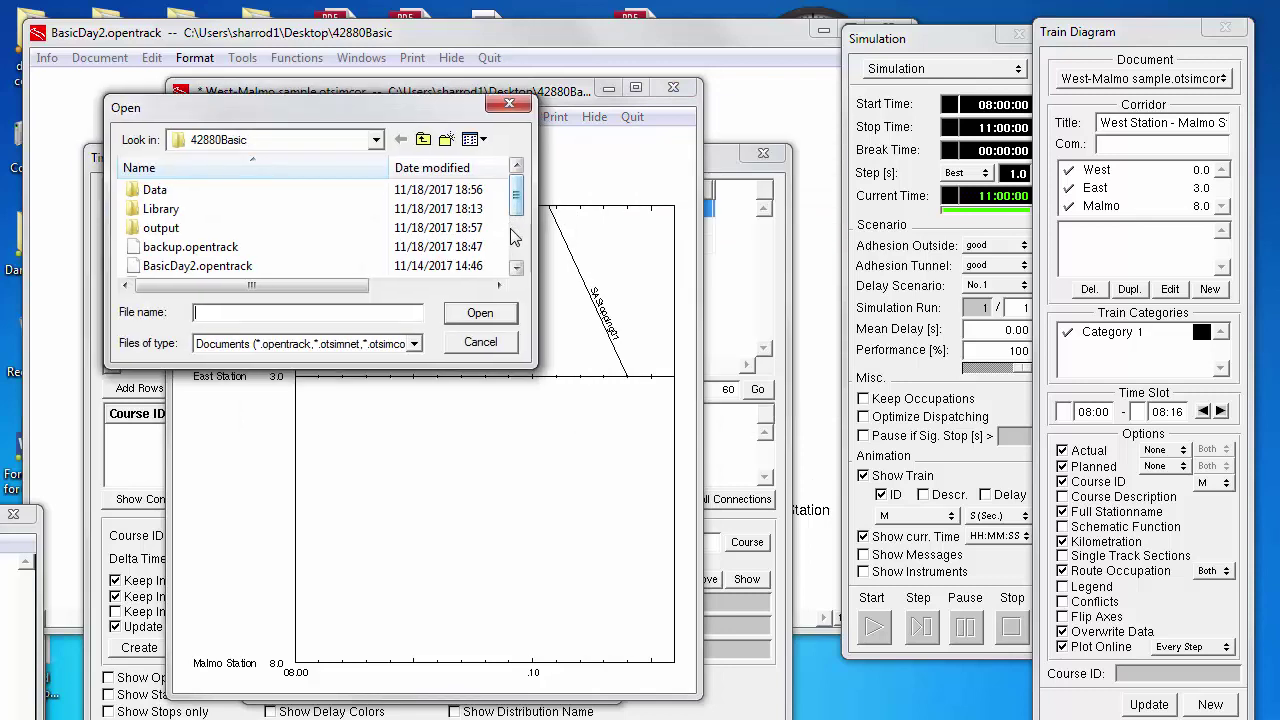
pyautogui.scroll(-1, 261, 234)
pyautogui.click(255, 229)
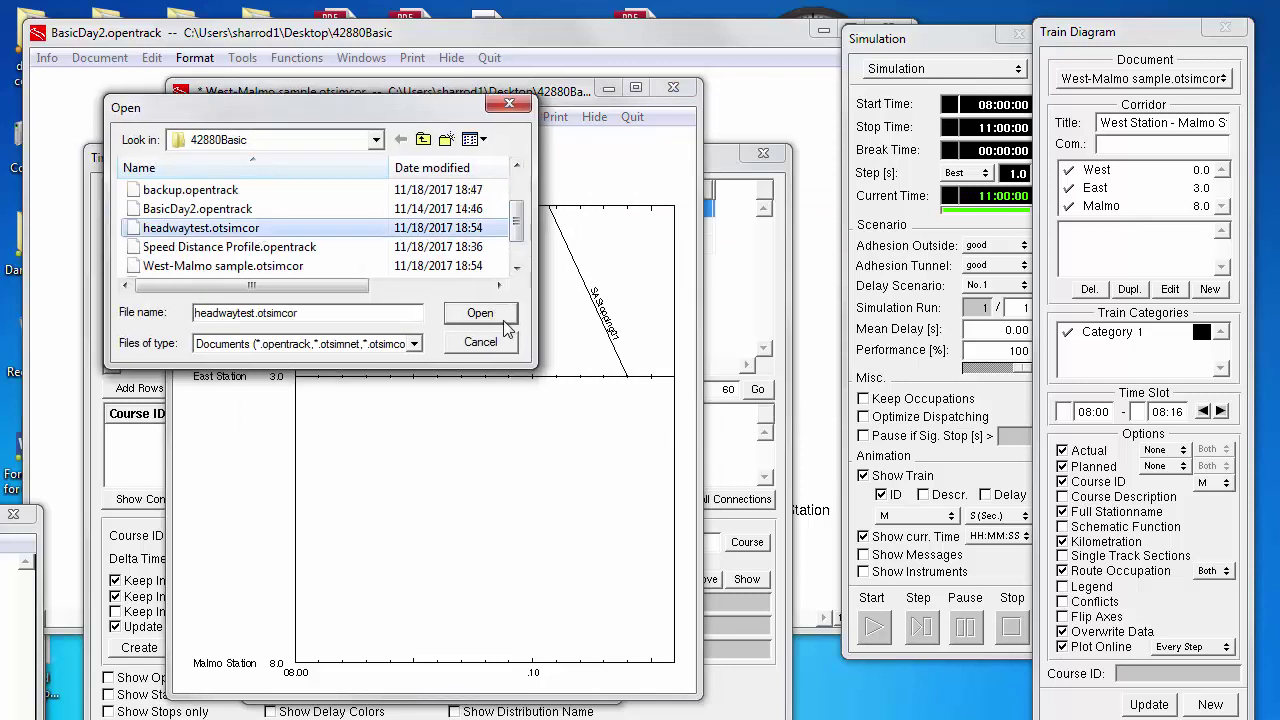
pyautogui.click(480, 314)
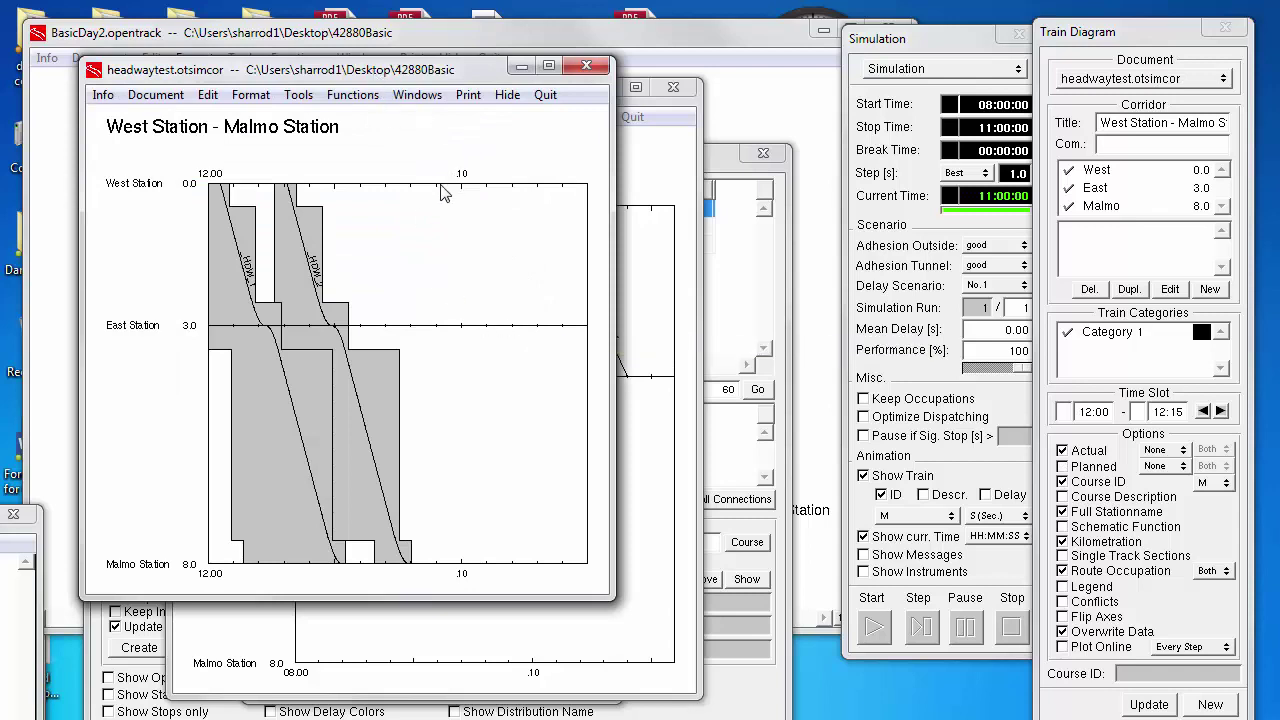
pyautogui.moveTo(375, 75); pyautogui.dragTo(445, 190)
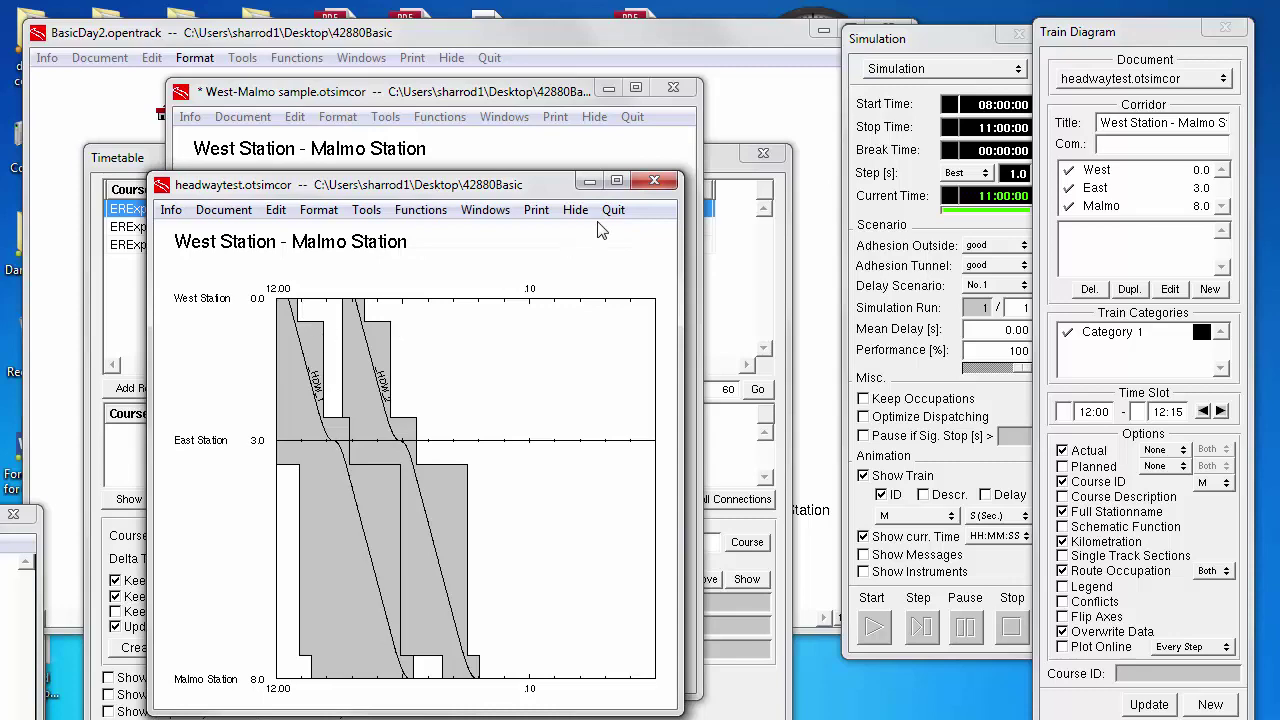
pyautogui.click(664, 187)
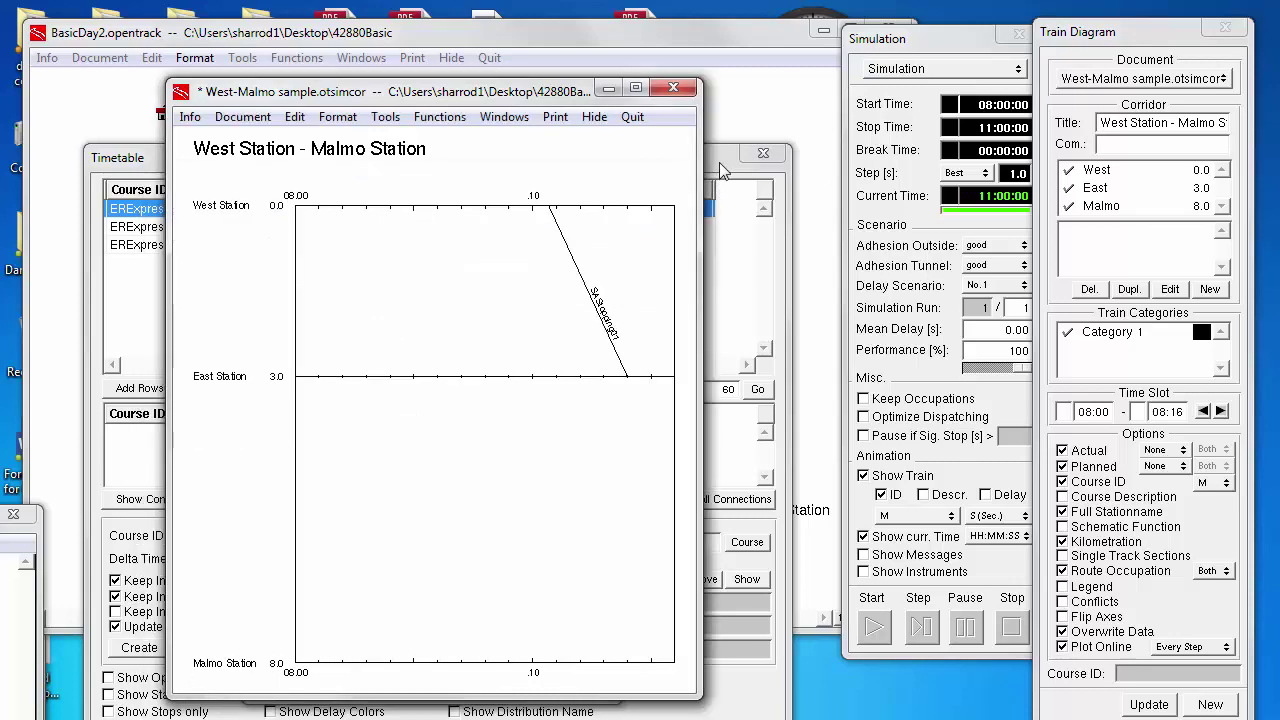
# Set ERExpress001's departure time at West to 08:05:00 in the timetable.
pyautogui.click(723, 166)
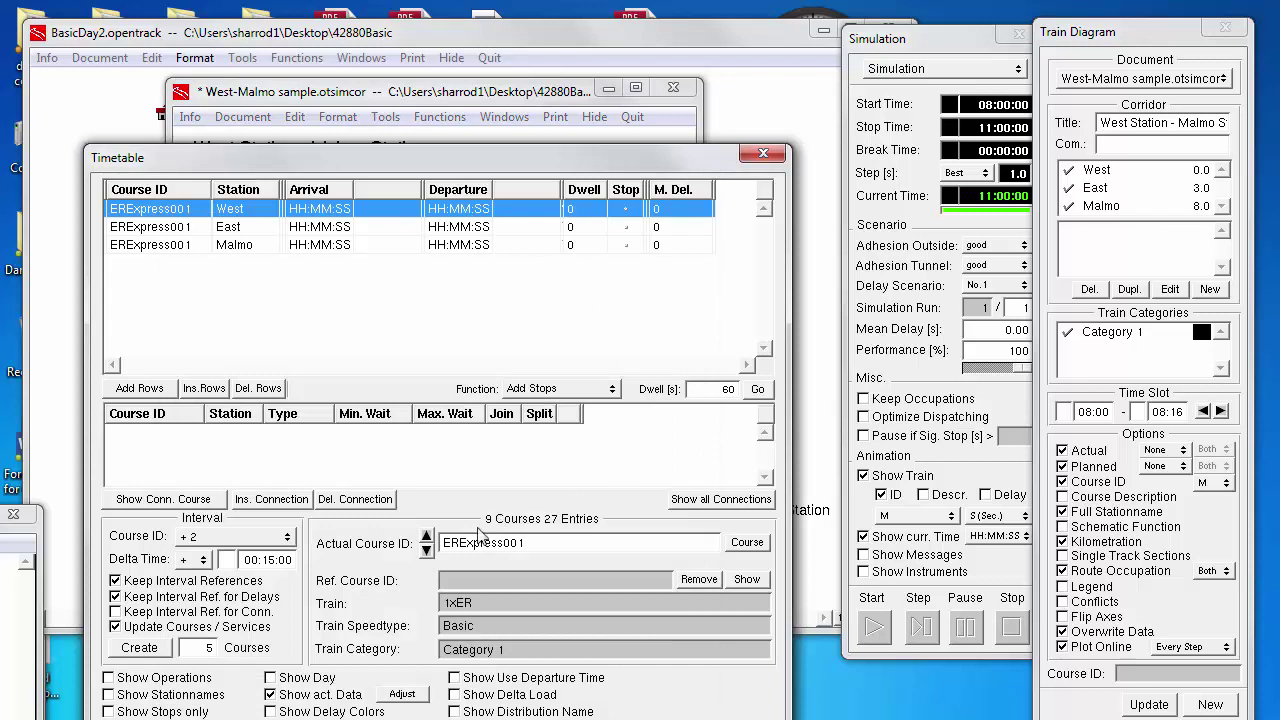
pyautogui.click(427, 540)
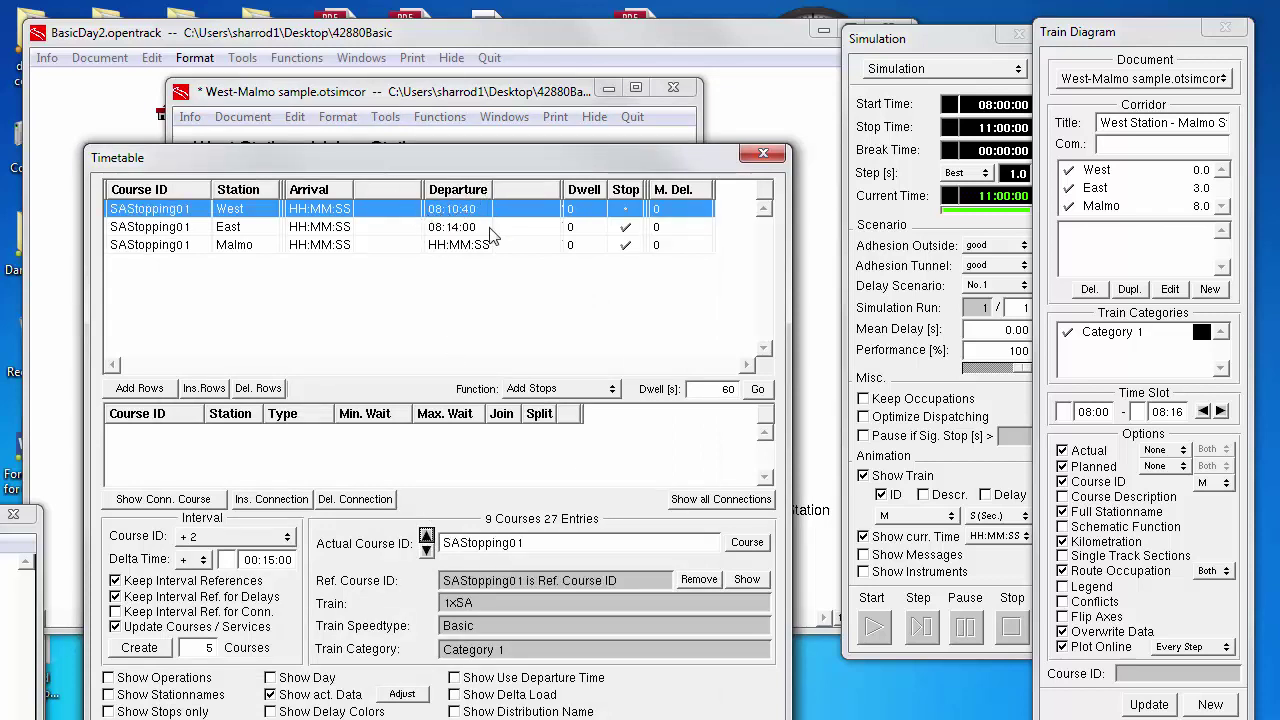
pyautogui.click(428, 550)
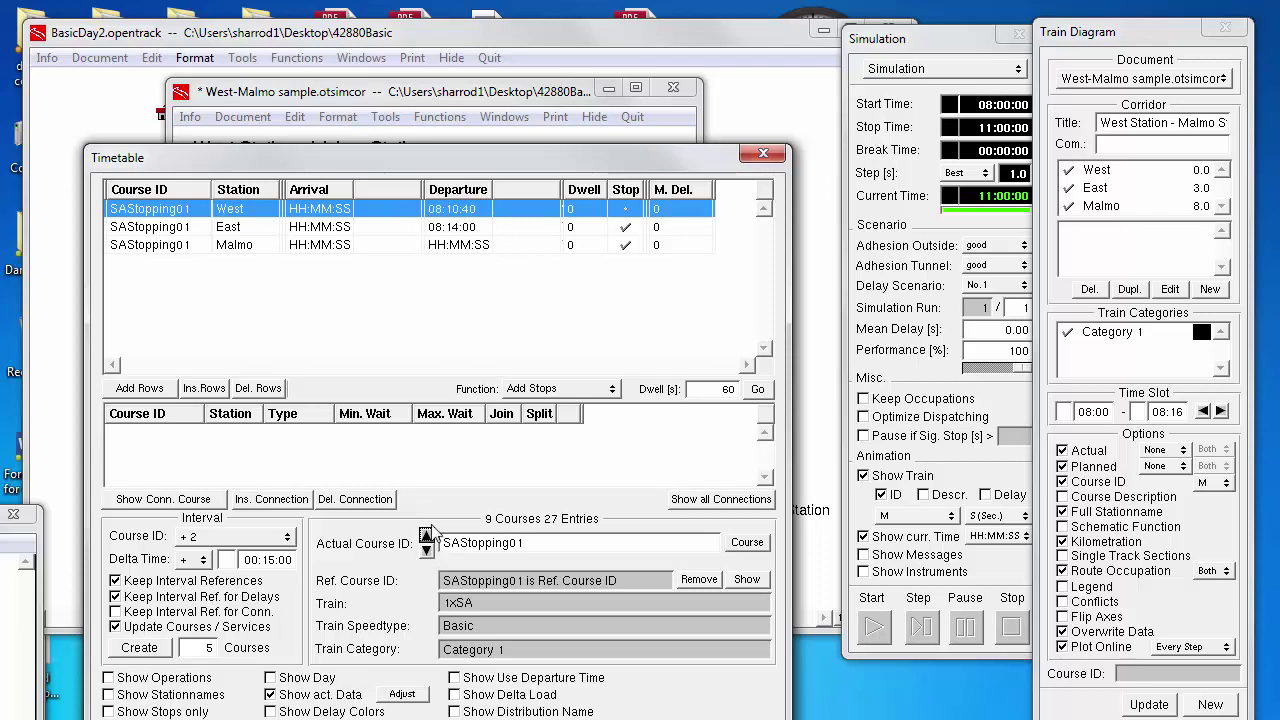
pyautogui.doubleClick(455, 210)
pyautogui.press('Return')
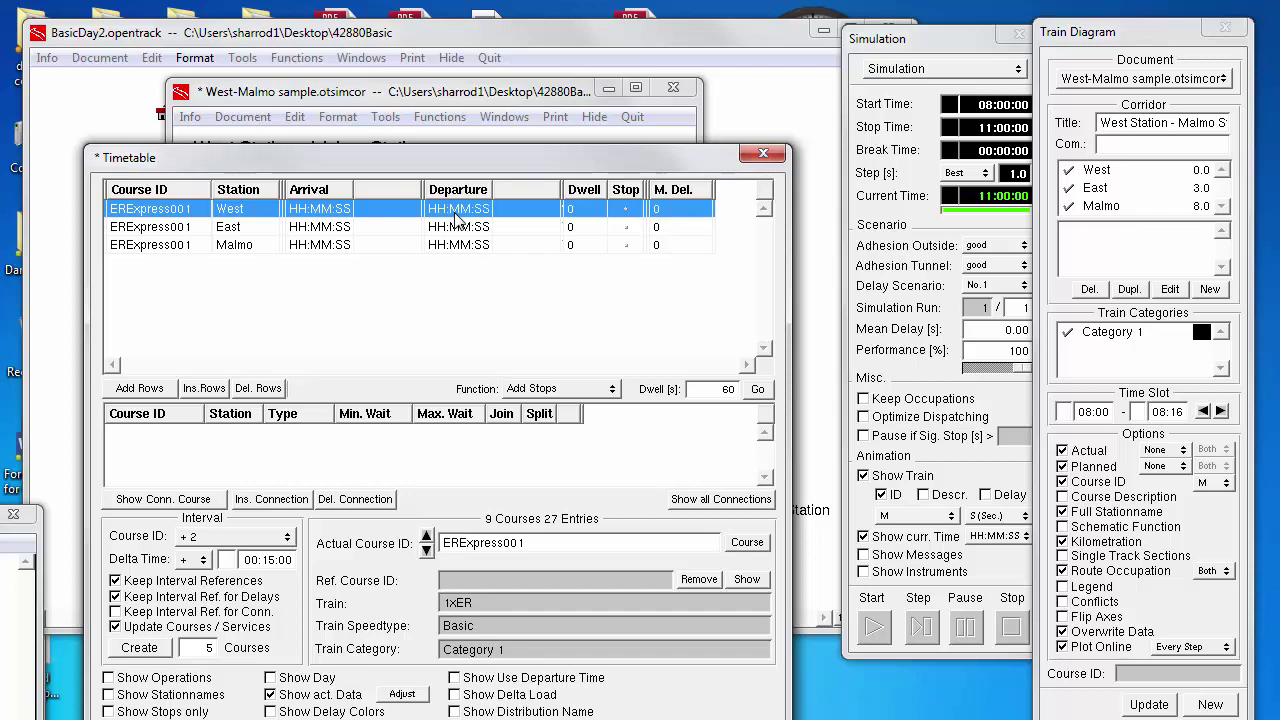
pyautogui.doubleClick(455, 210)
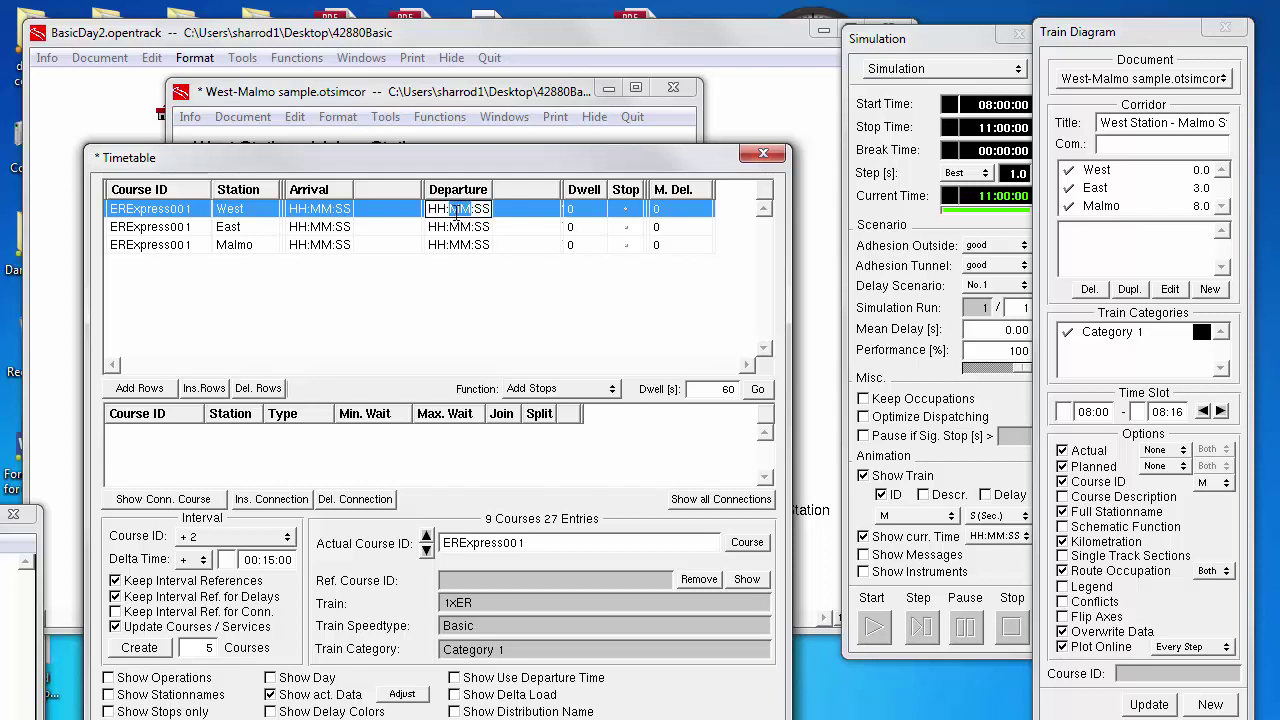
pyautogui.click(455, 210)
pyautogui.tripleClick(455, 210)
pyautogui.write('080500')
pyautogui.press('Return')
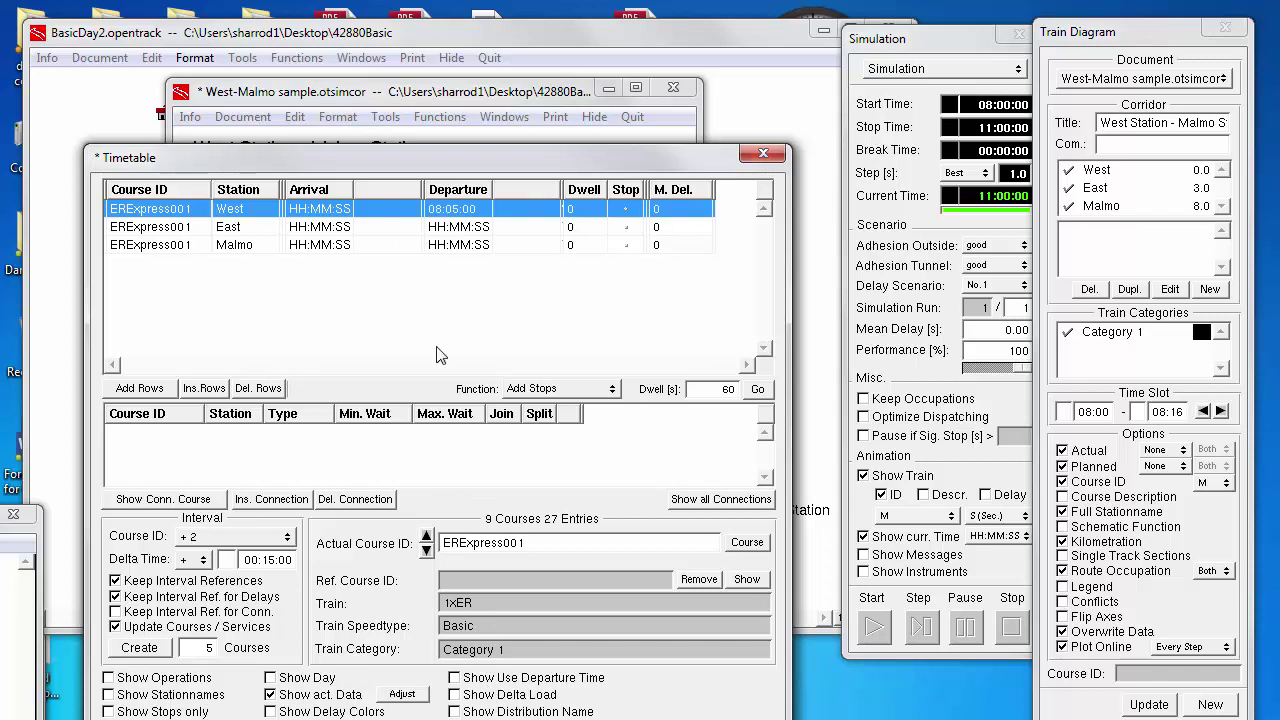
# Save the timetable database and rerun the simulation with the West-Malmo diagram in front.
pyautogui.hotkey('ctrl', 's')
pyautogui.click(414, 98)
pyautogui.click(857, 623)
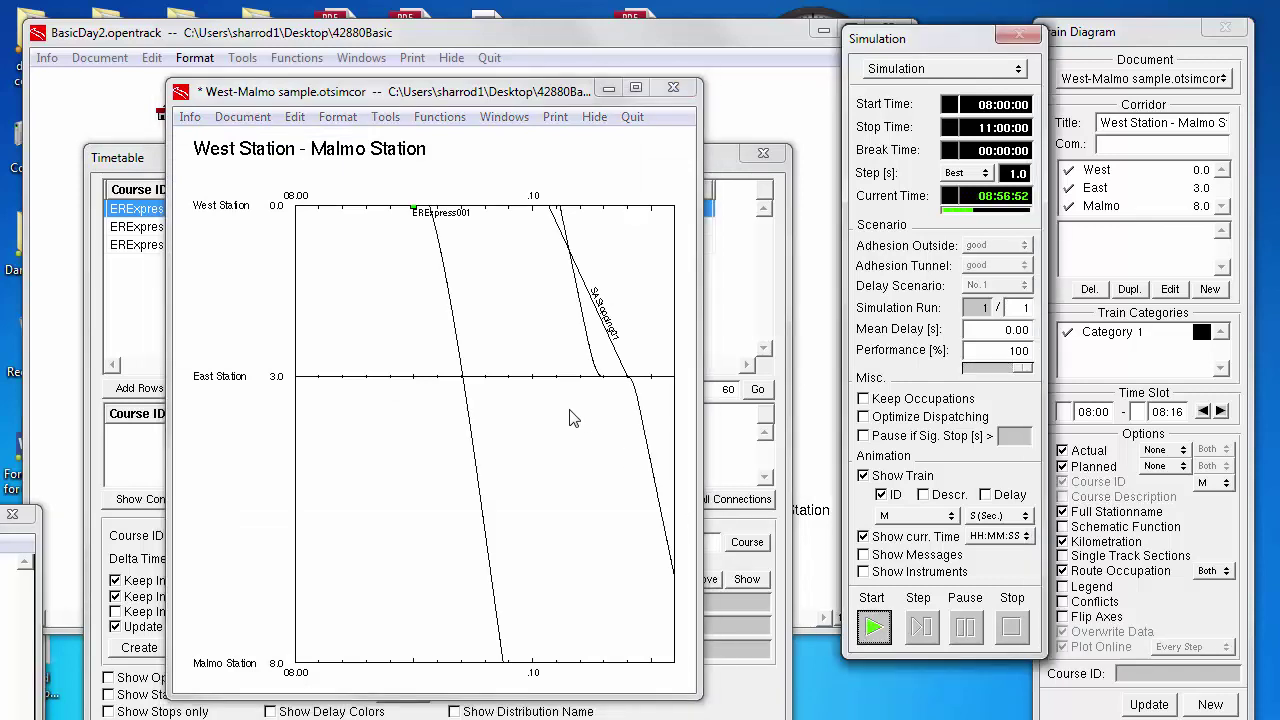
# Zoom out the West-Malmo diagram to the 08:00 to 08:32 time slot and deselect the course.
pyautogui.rightClick(560, 552)
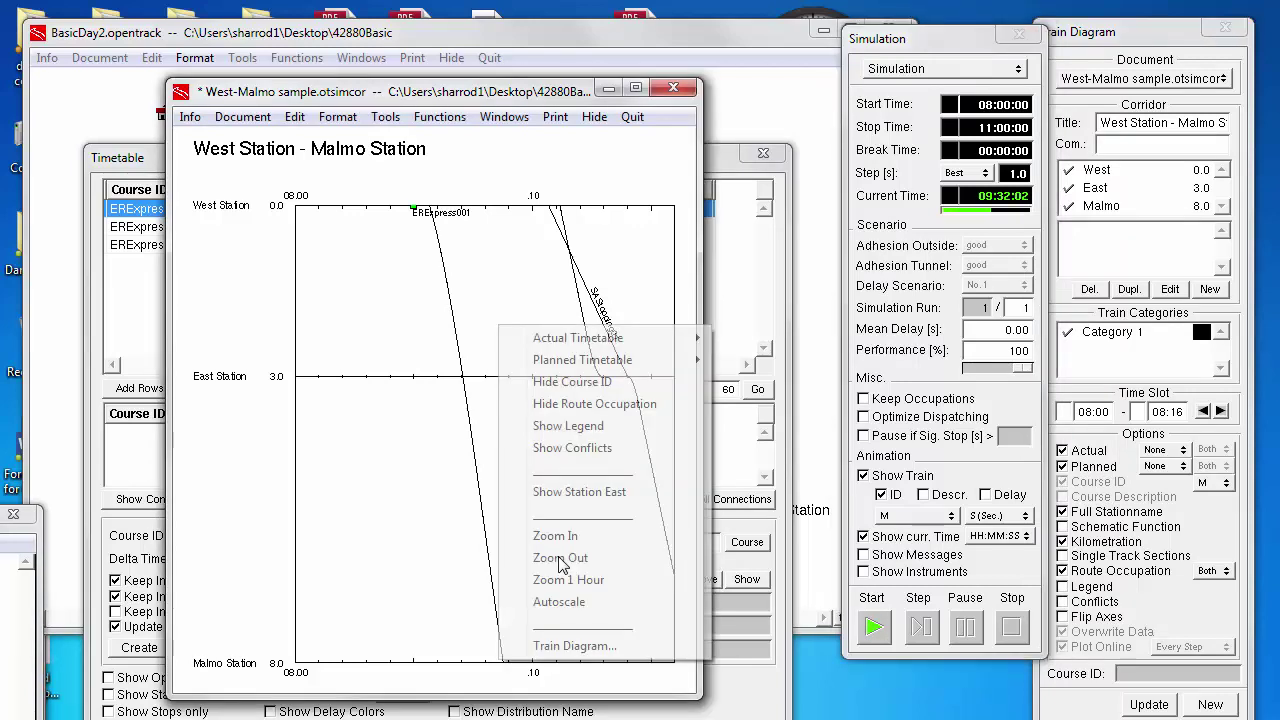
pyautogui.press('Return')
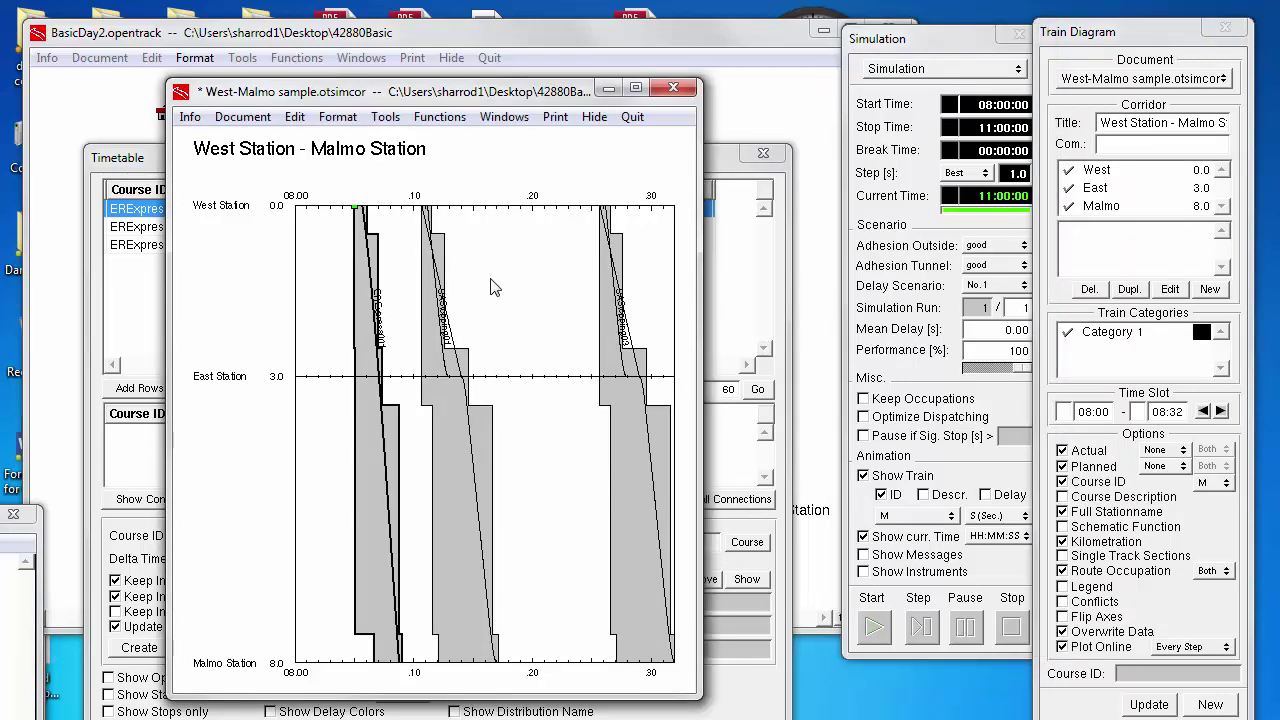
pyautogui.rightClick(490, 270)
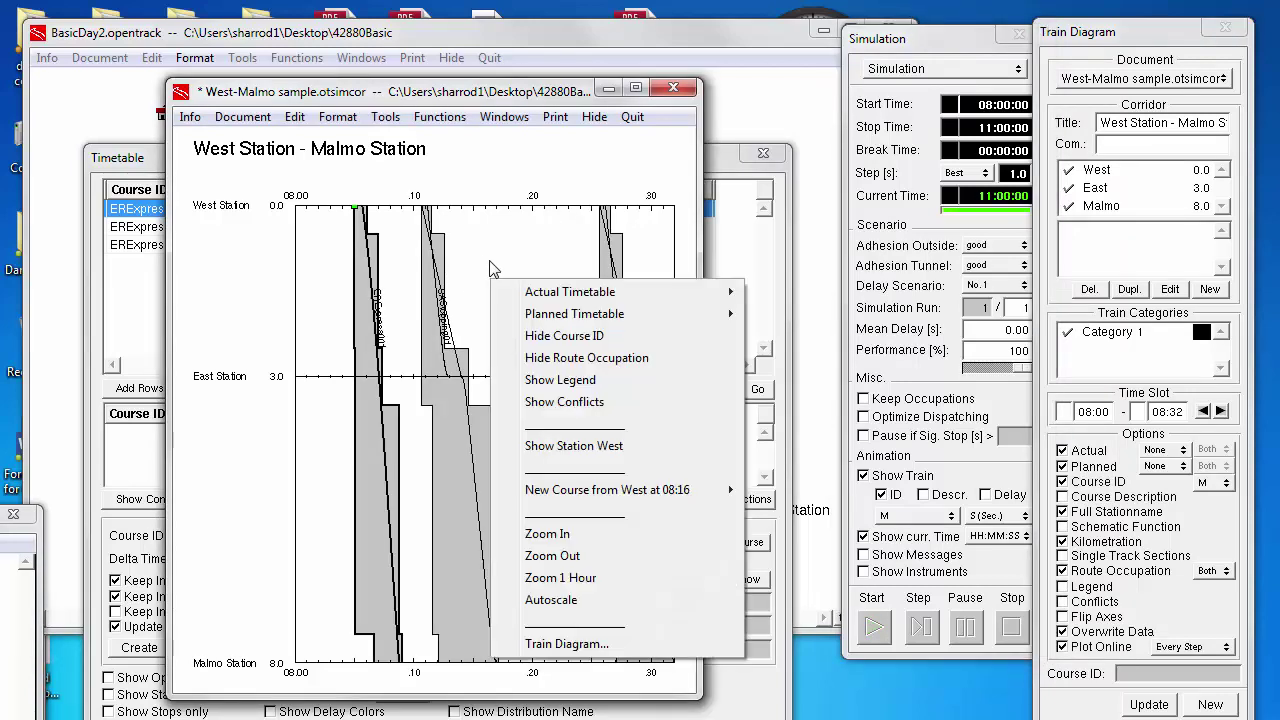
pyautogui.click(490, 270)
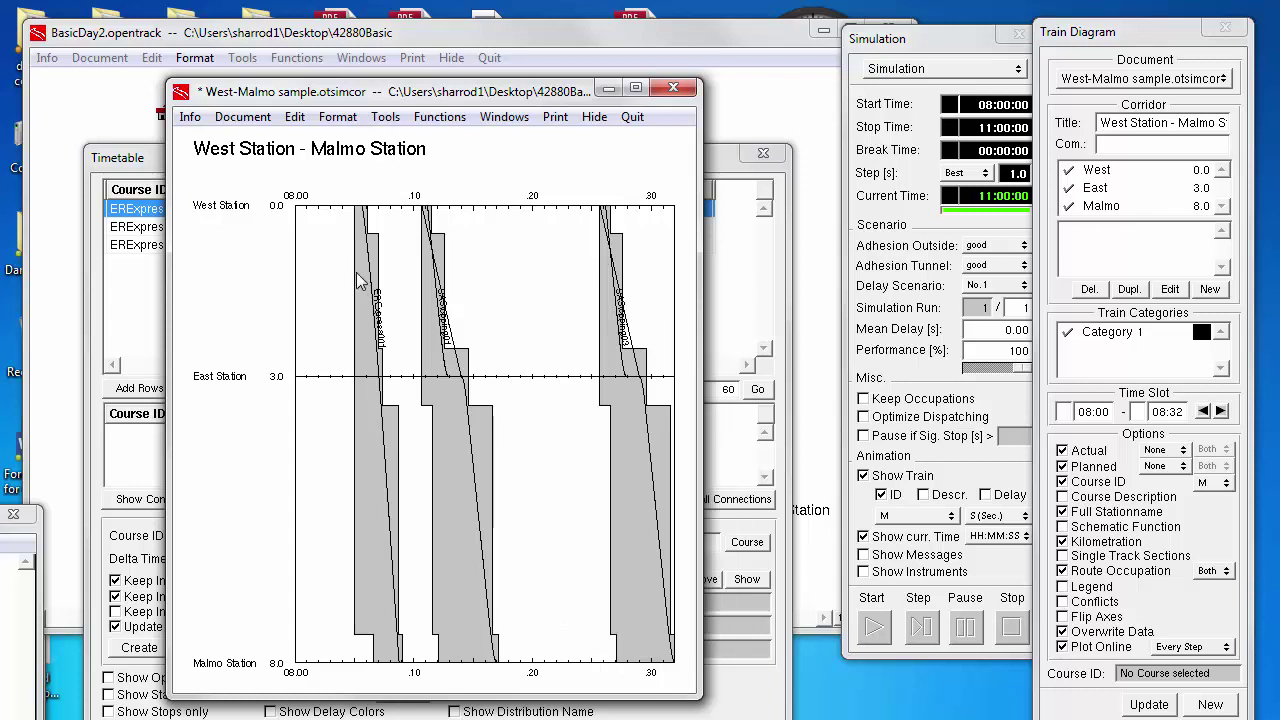
# Shift ERExpress001's departure at West Station to about 08:09 in the train diagram and rerun the simulation.
pyautogui.click(358, 215)
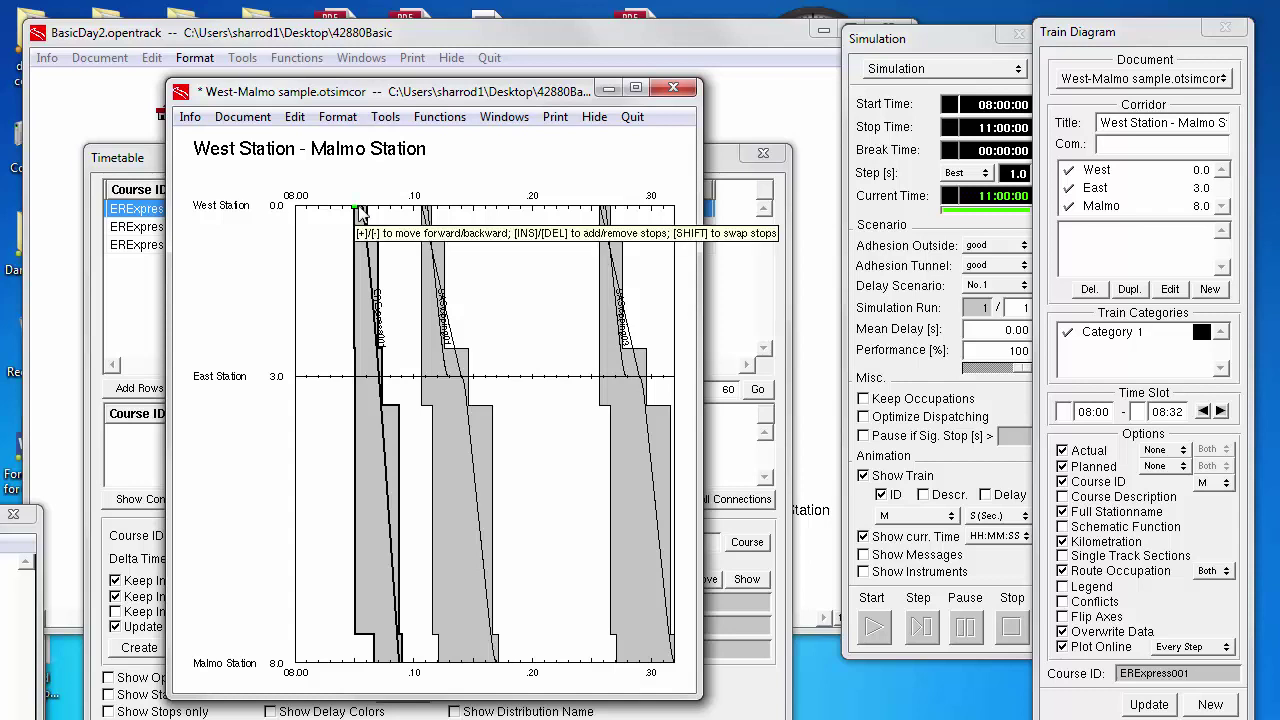
pyautogui.moveTo(403, 218); pyautogui.dragTo(406, 219)
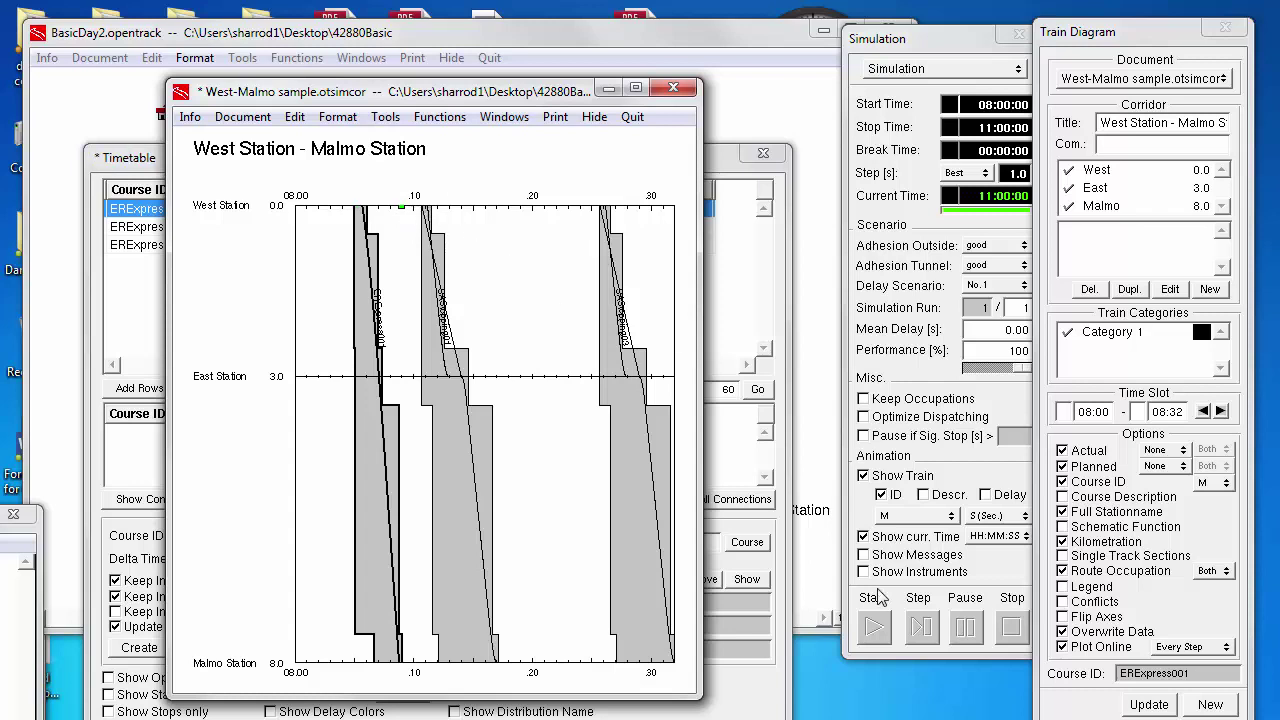
pyautogui.click(874, 627)
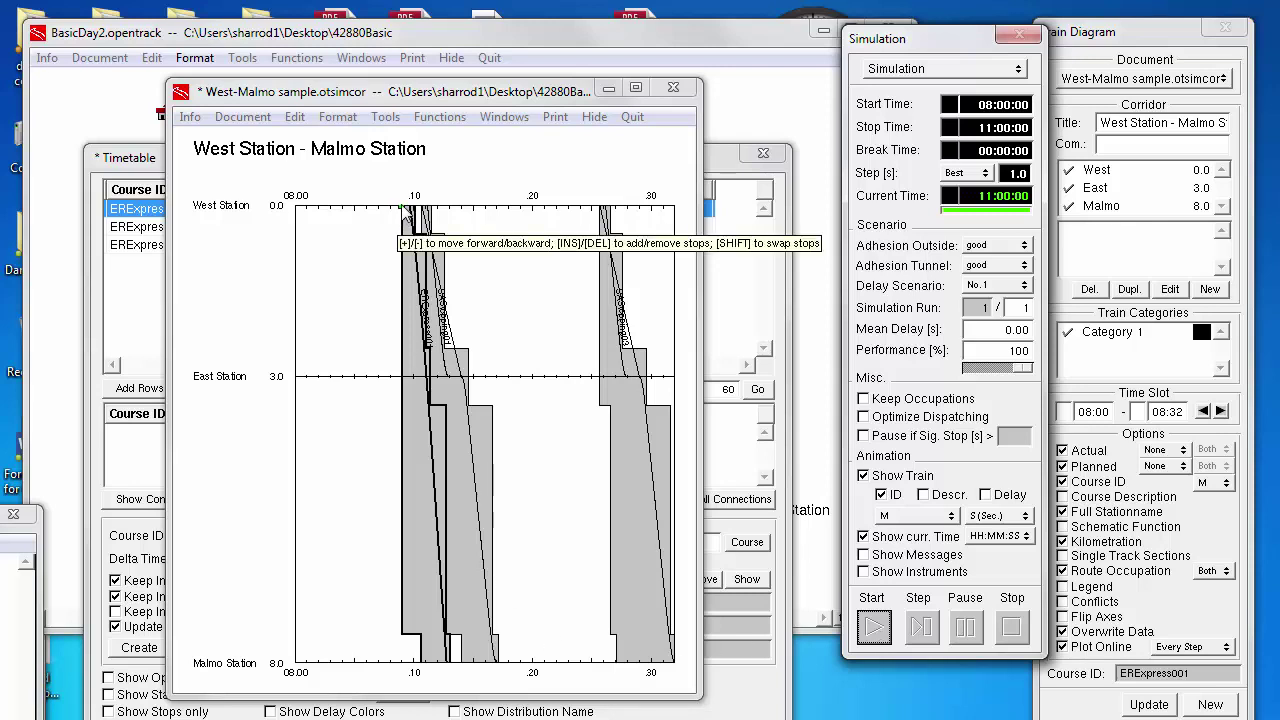
# Shift ERExpress001's departure at West Station to about 08:13 in the West-Malmo train diagram and rerun the simulation.
pyautogui.click(432, 215)
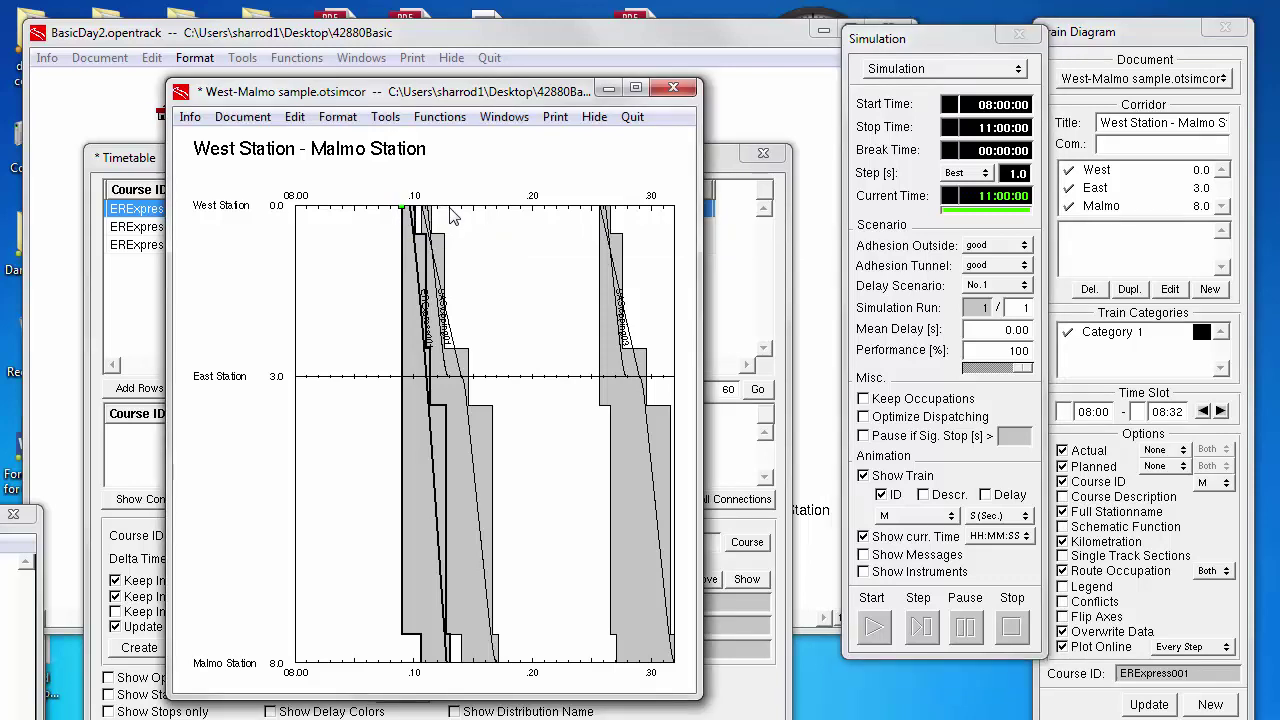
pyautogui.click(452, 215)
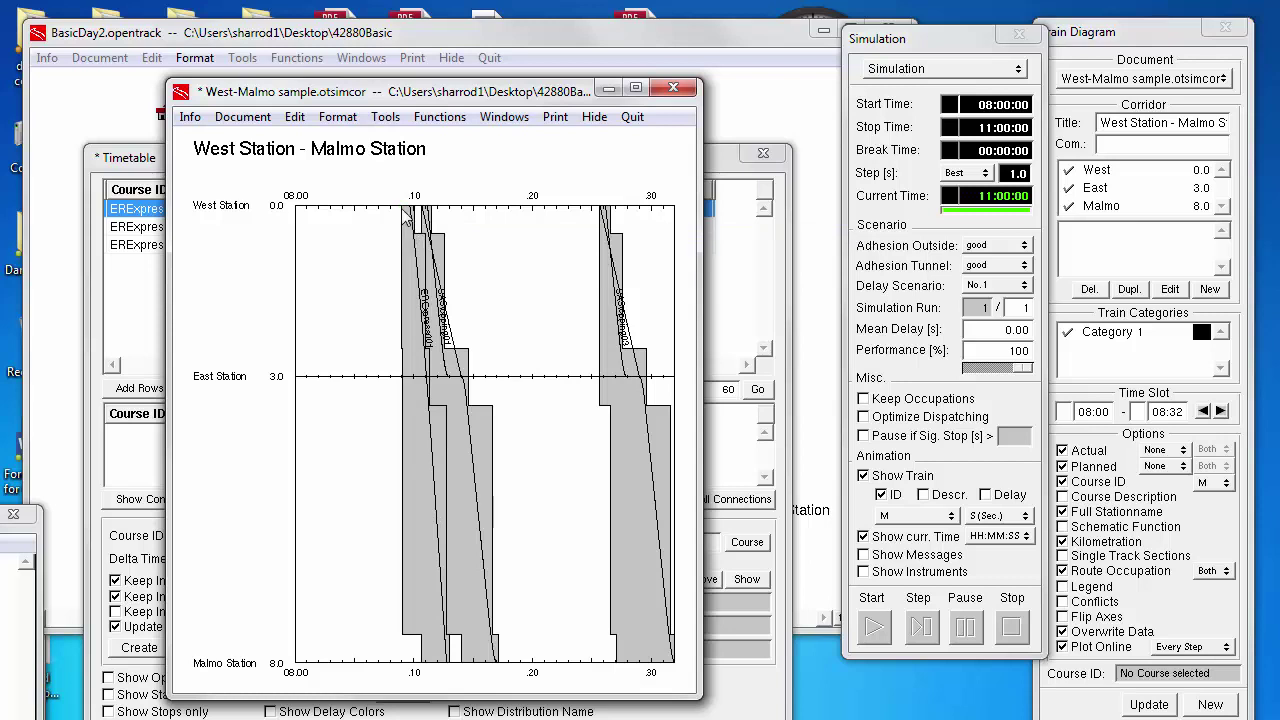
pyautogui.click(402, 208)
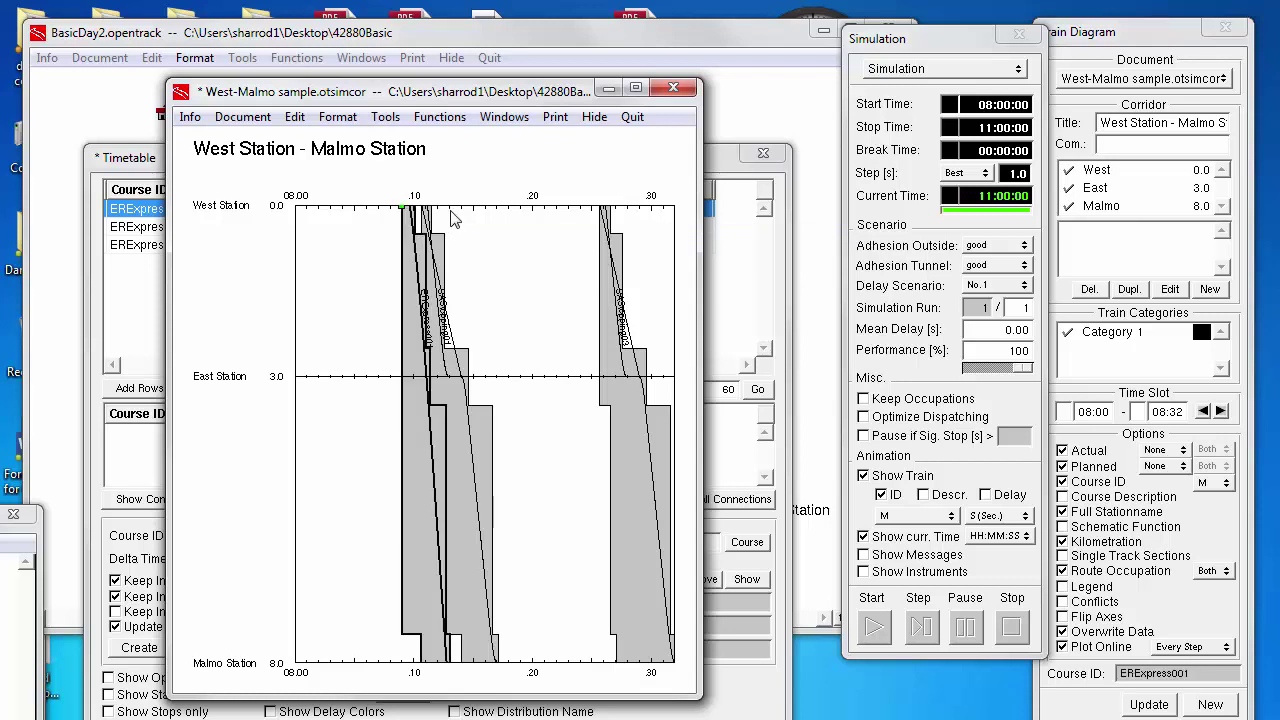
pyautogui.moveTo(404, 208); pyautogui.dragTo(449, 208)
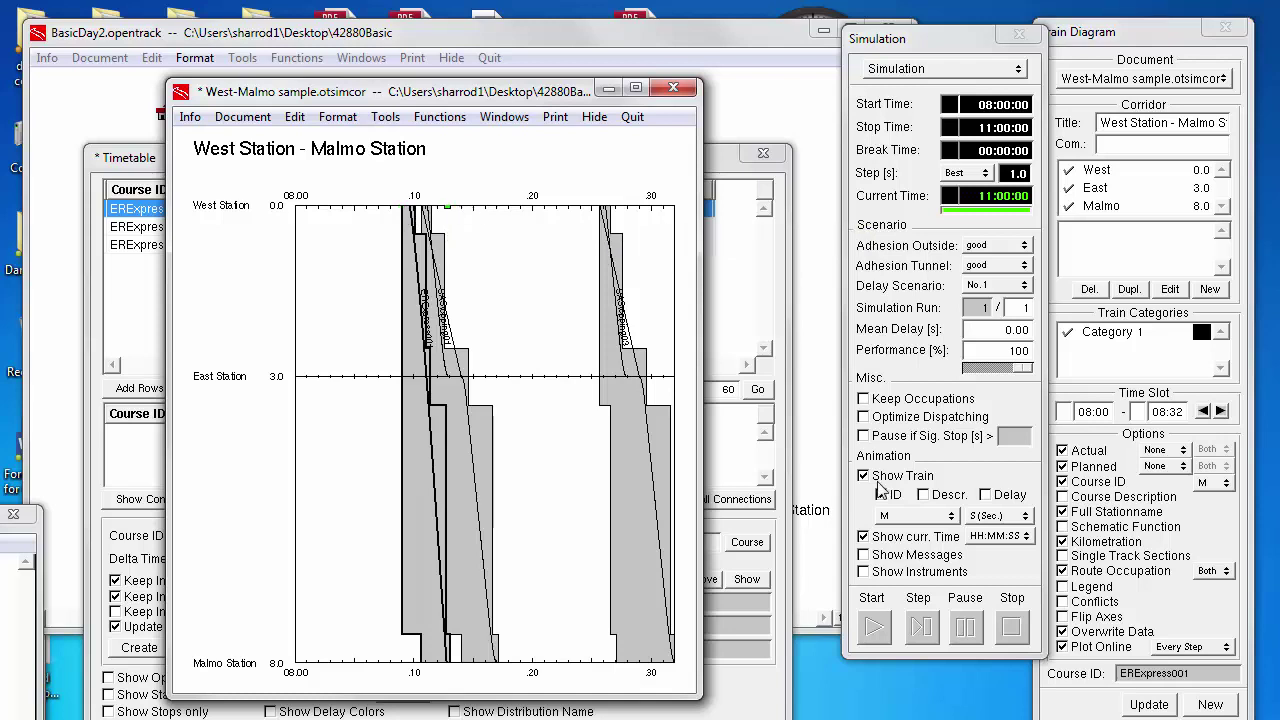
pyautogui.click(873, 628)
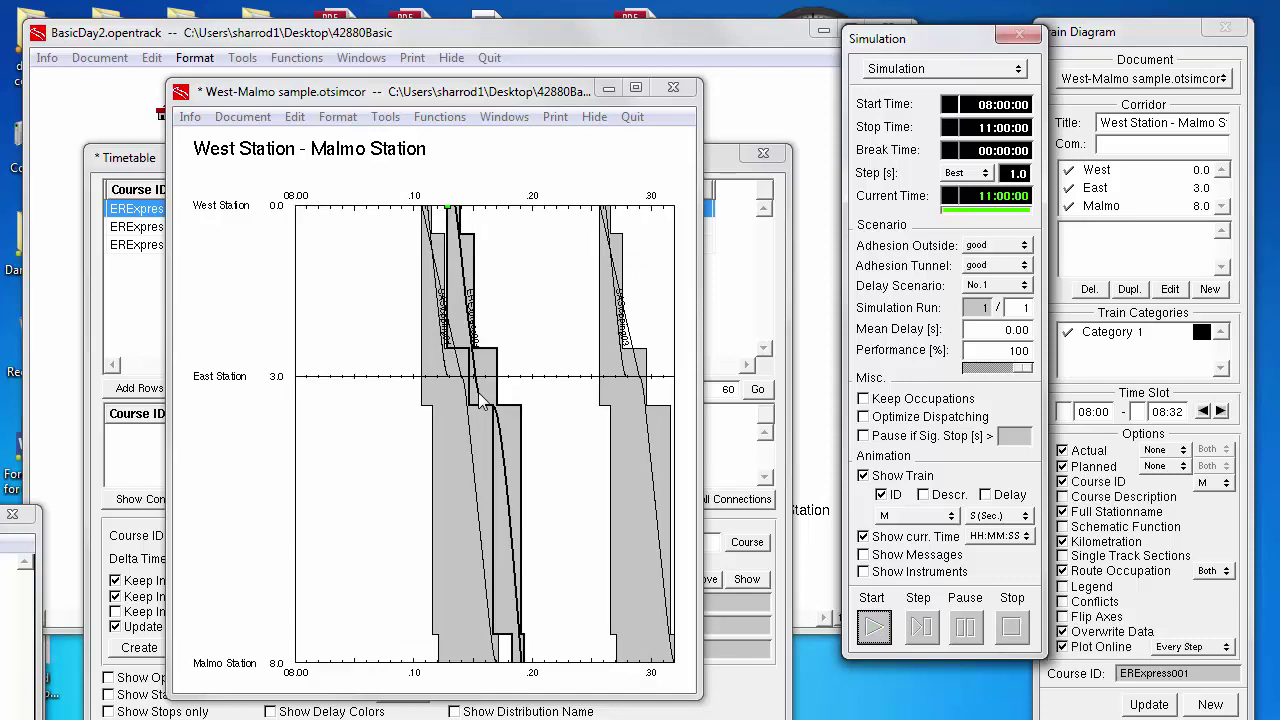
# Show conflicts in the West-Malmo train diagram and inspect the conflict markers along ERExpress001's path.
pyautogui.rightClick(480, 394)
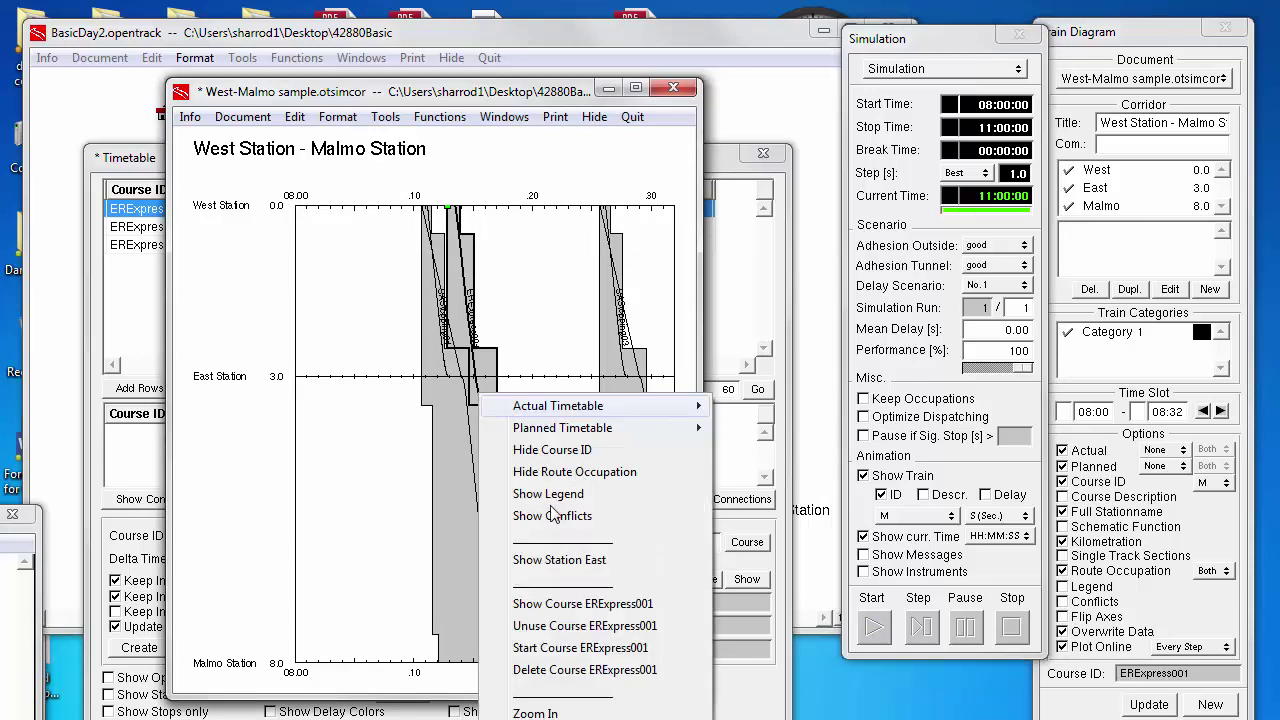
pyautogui.click(553, 516)
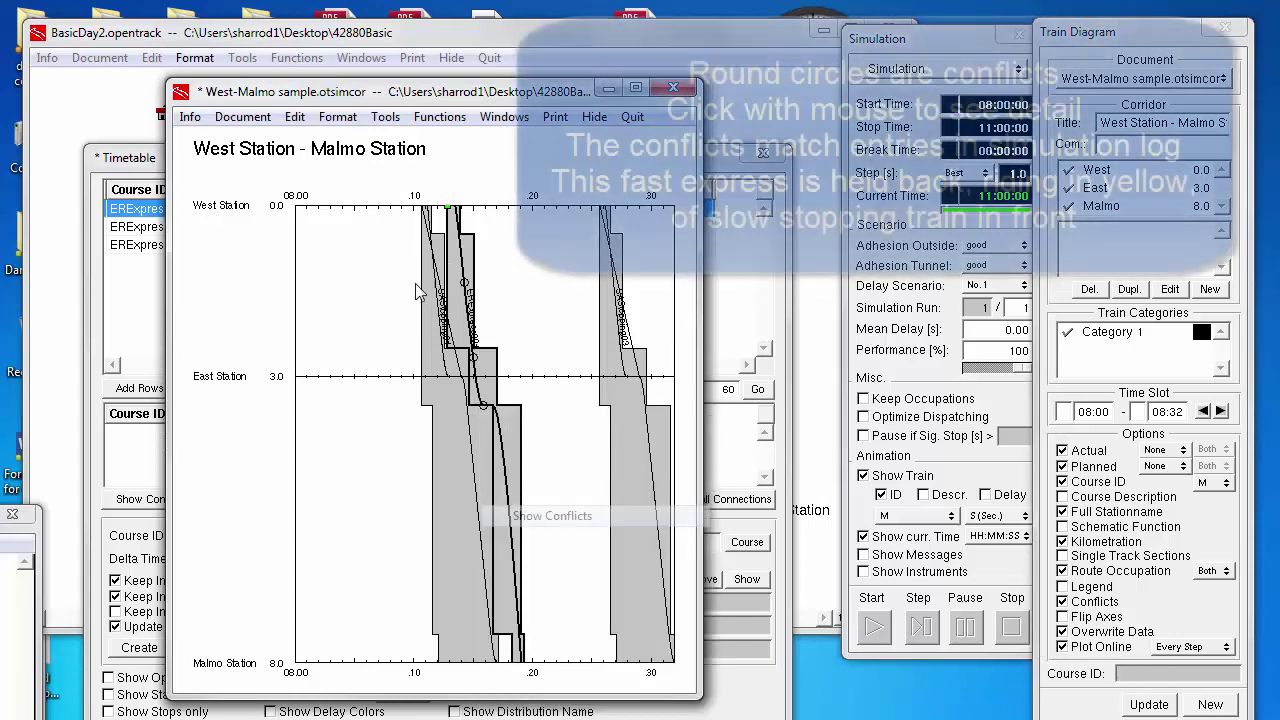
pyautogui.click(476, 360)
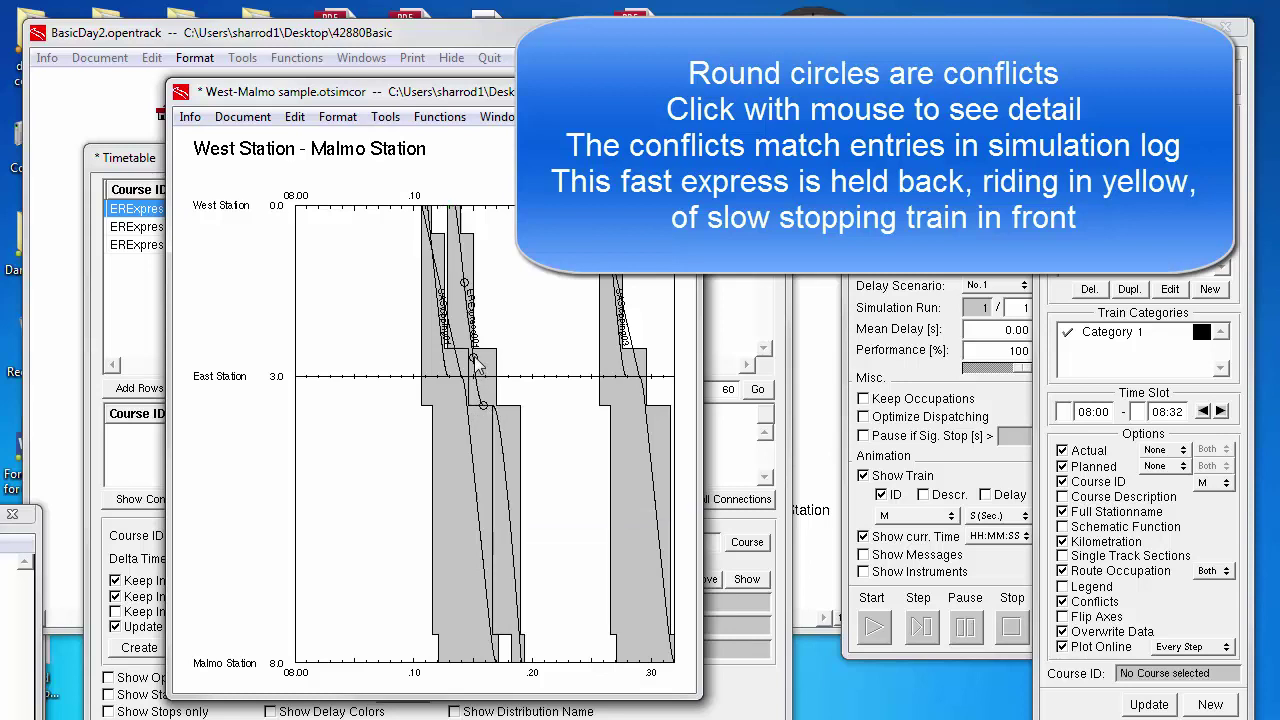
pyautogui.click(466, 287)
pyautogui.click(484, 409)
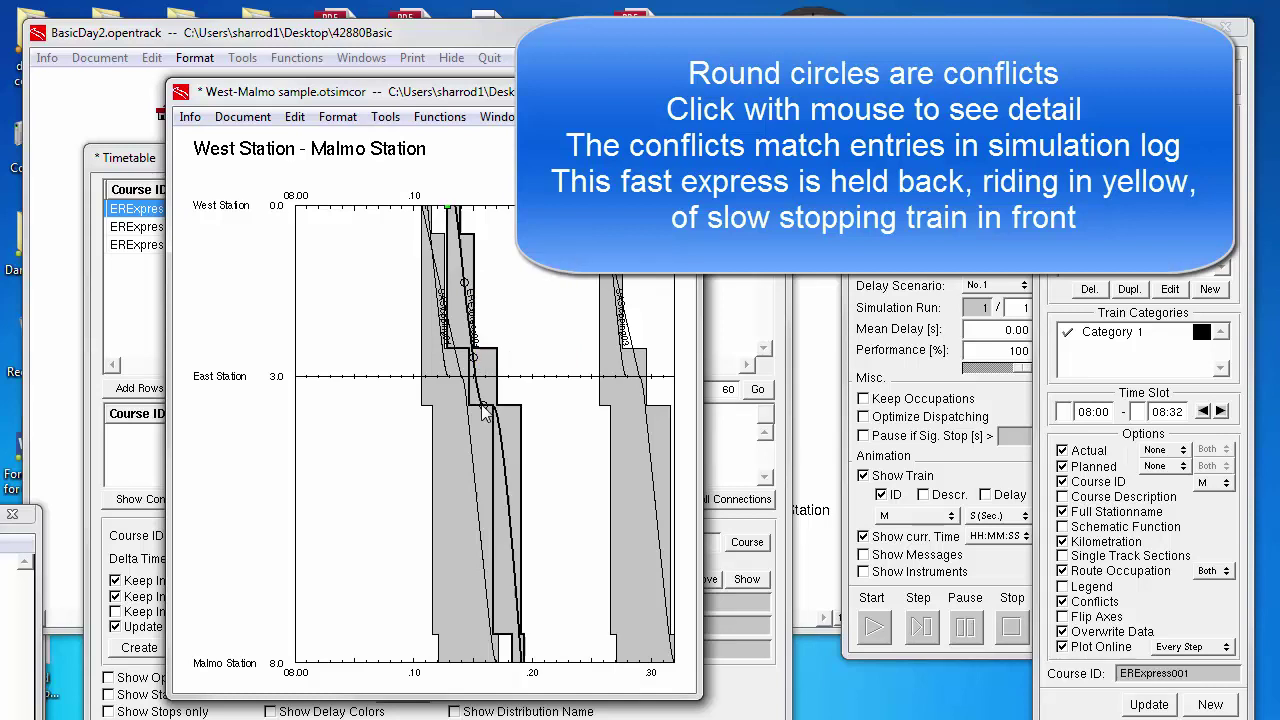
pyautogui.click(484, 410)
pyautogui.click(522, 316)
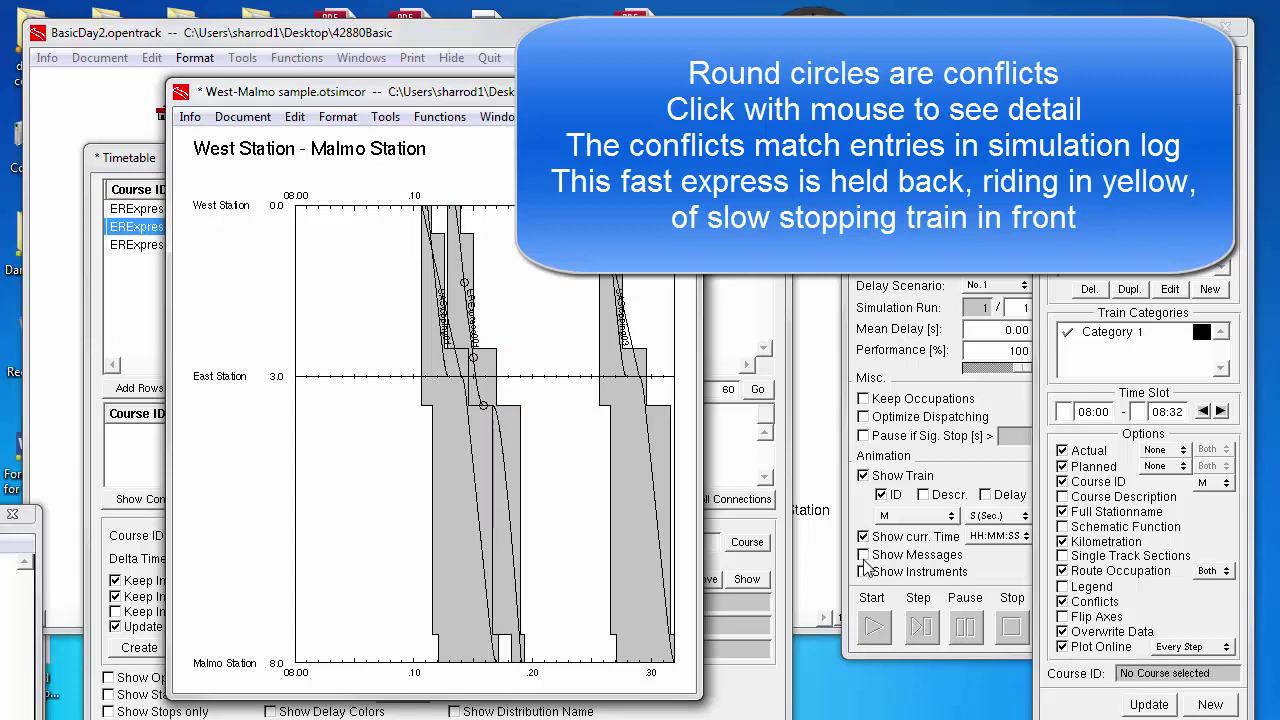
# Enable simulation messages, rerun the simulation, and examine ERExpress001's distant signal and East_EastHome braking entries in the log.
pyautogui.click(879, 628)
pyautogui.click(876, 630)
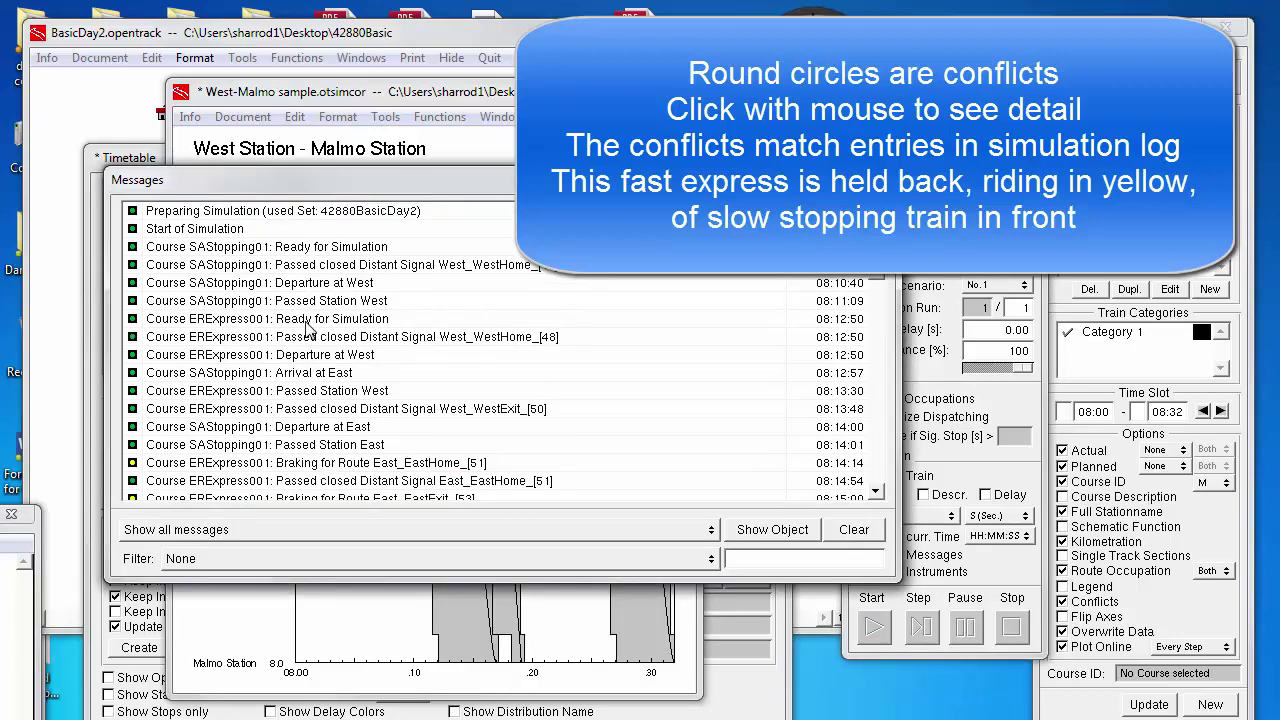
pyautogui.click(366, 338)
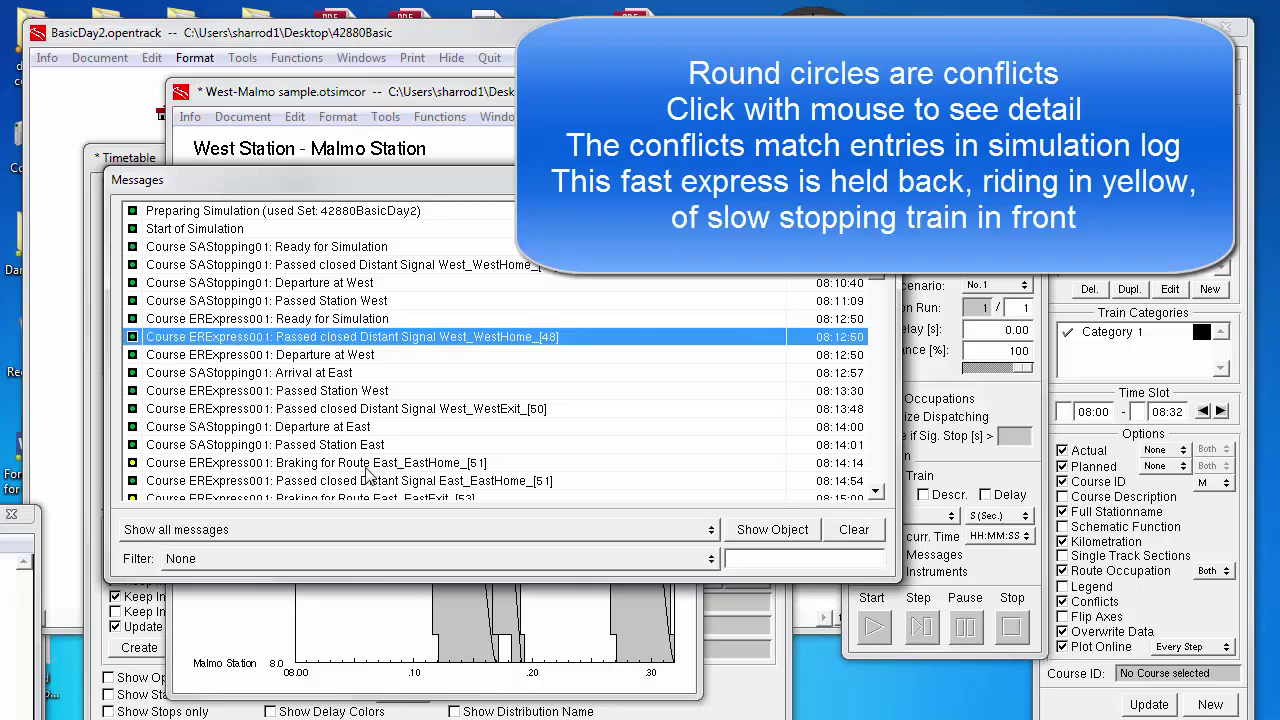
pyautogui.click(562, 462)
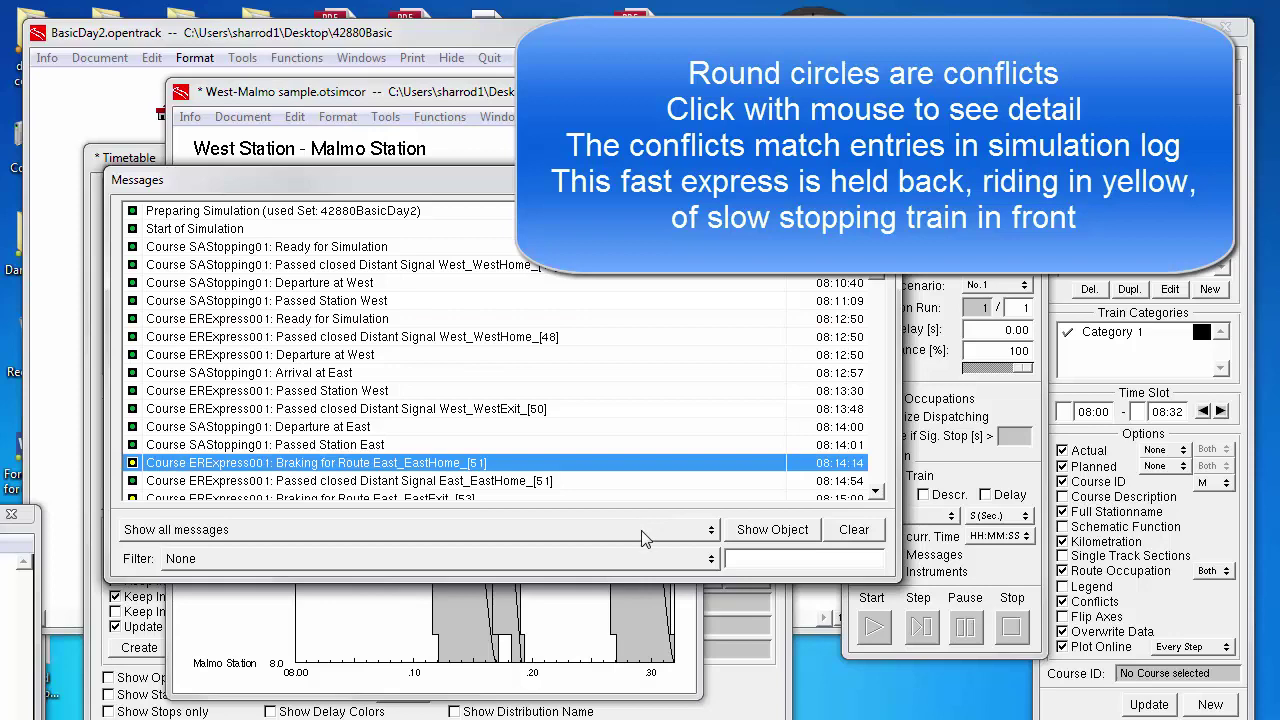
# Filter the log to warnings and errors, then match ERExpress001's braking and signal stop entries to the diagram's conflict markers.
pyautogui.click(634, 538)
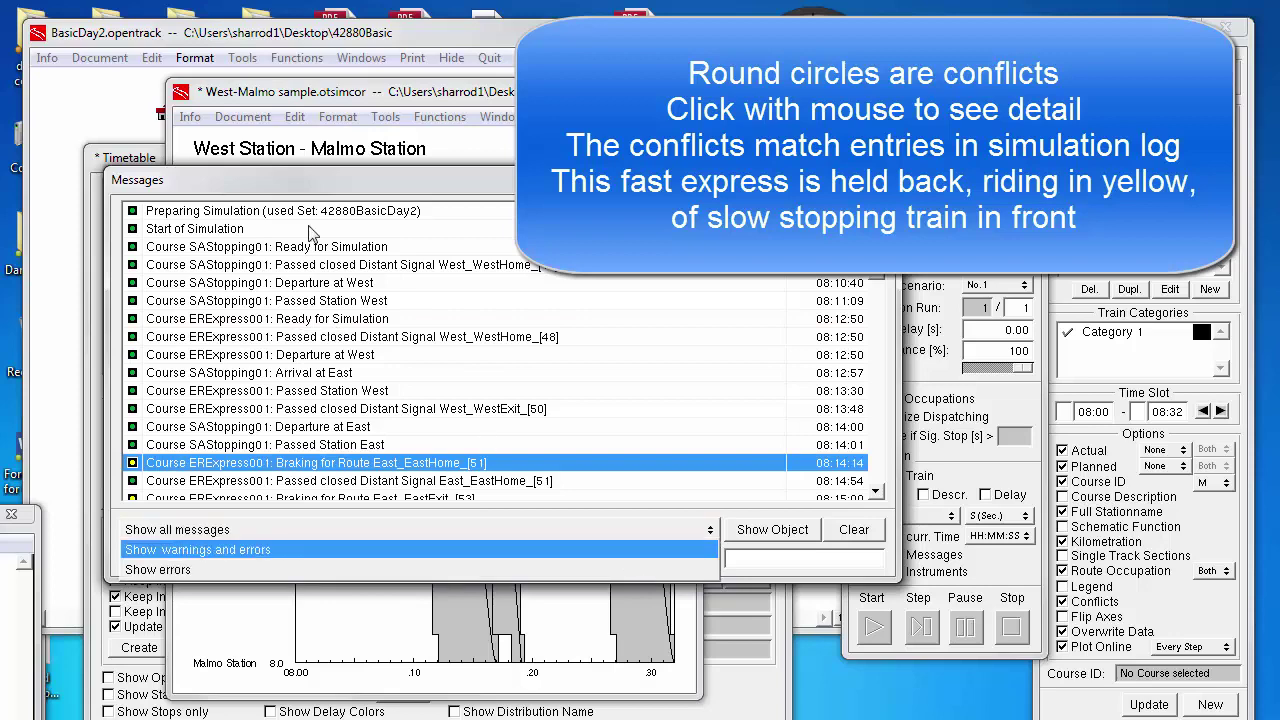
pyautogui.press('Return')
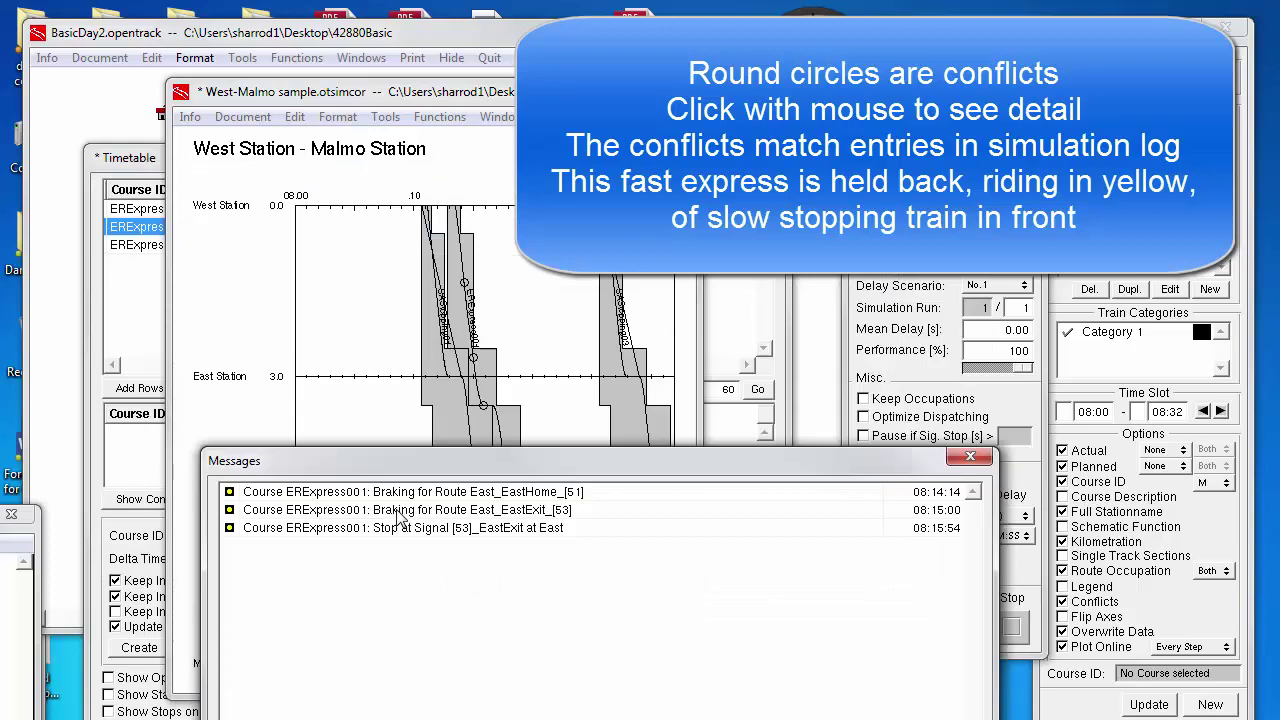
pyautogui.click(400, 511)
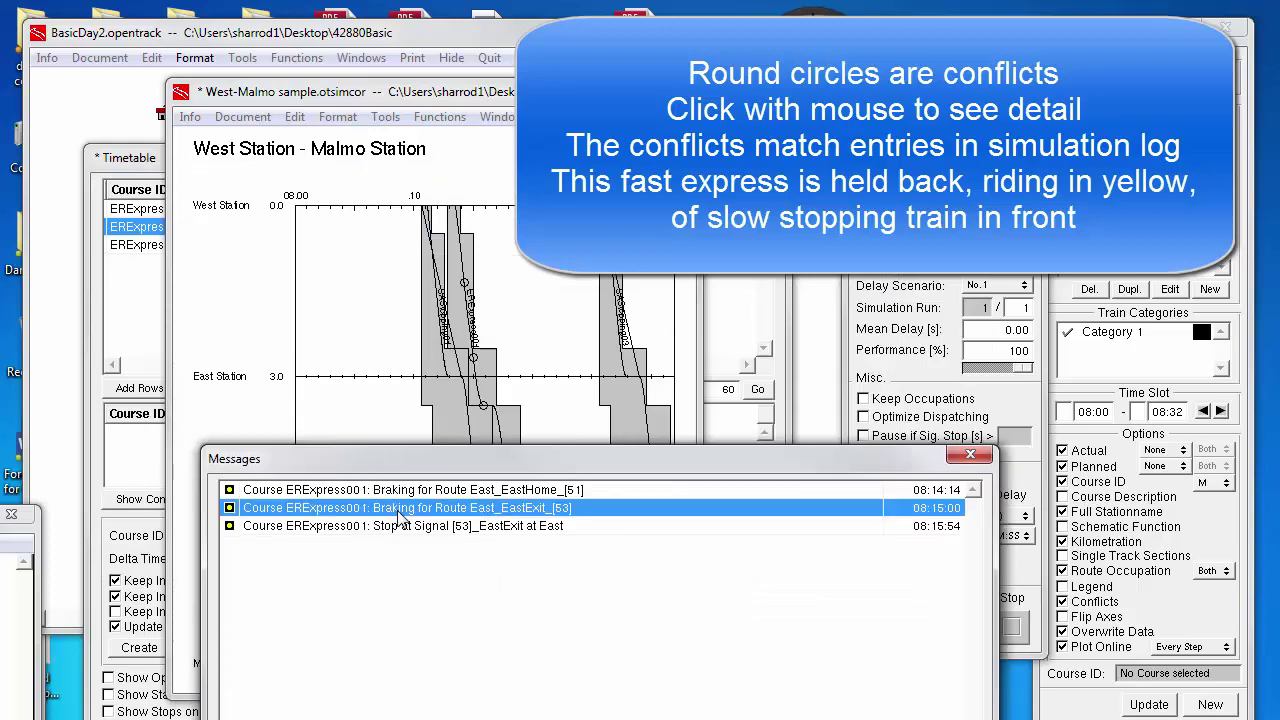
pyautogui.click(478, 368)
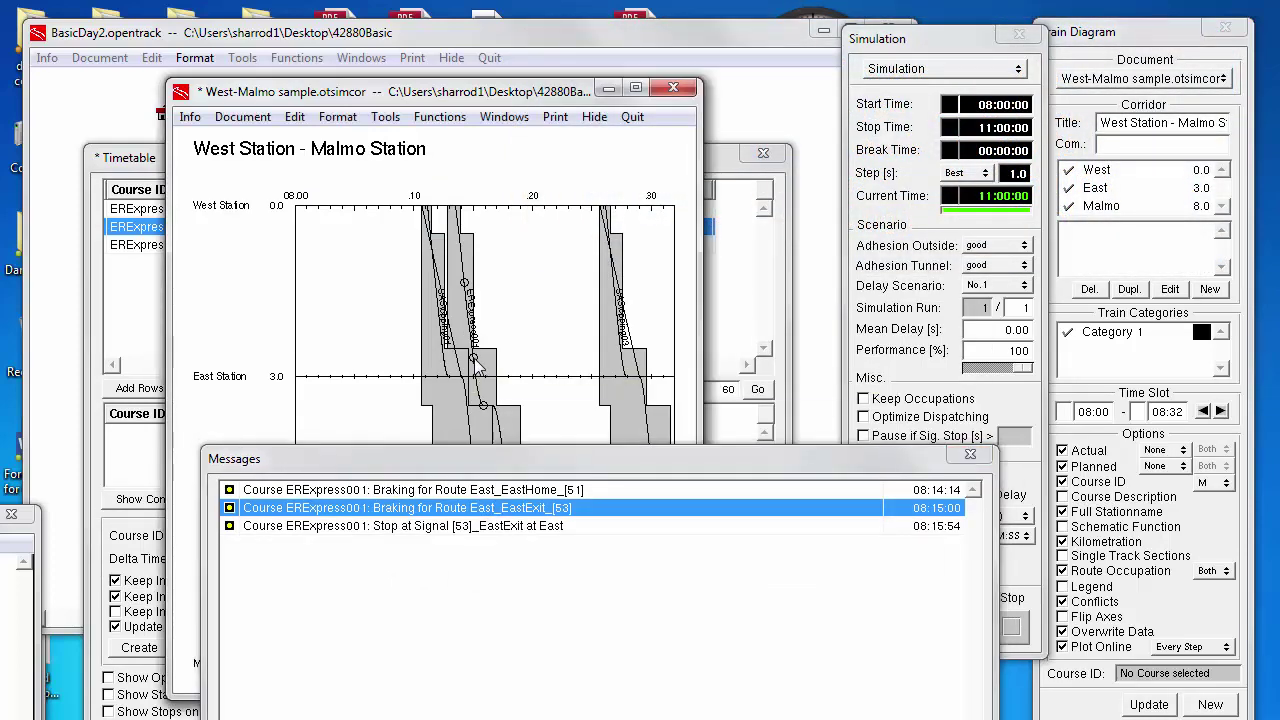
pyautogui.click(445, 535)
pyautogui.click(234, 527)
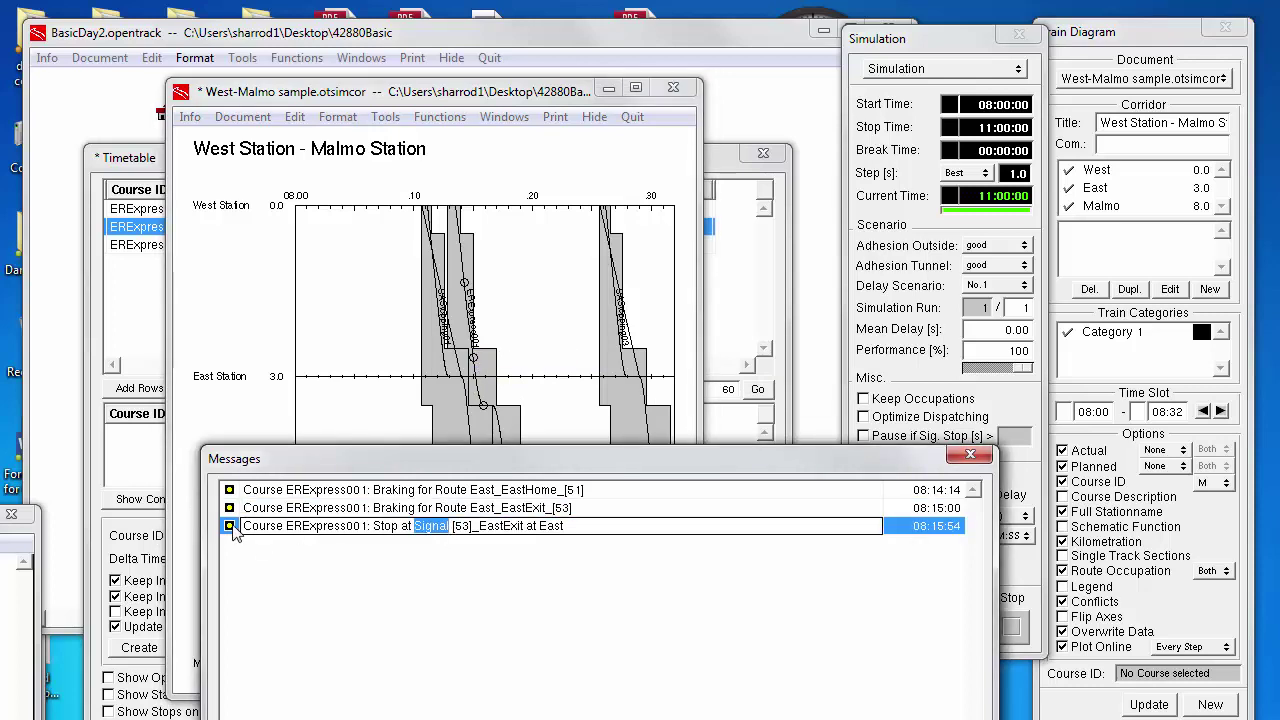
pyautogui.click(487, 412)
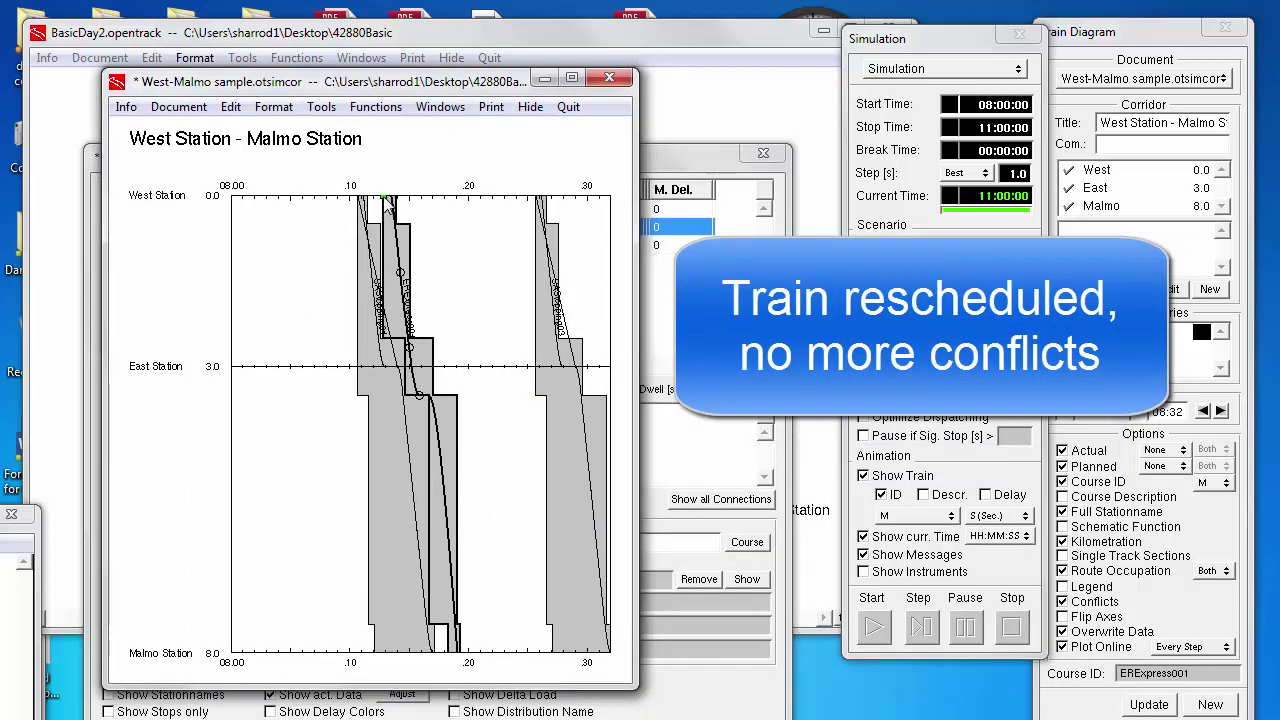
# Shift ERExpress001's departure at West Station to about 08:20, rerun the simulation, and close the message log after checking it.
pyautogui.moveTo(385, 199); pyautogui.dragTo(472, 205)
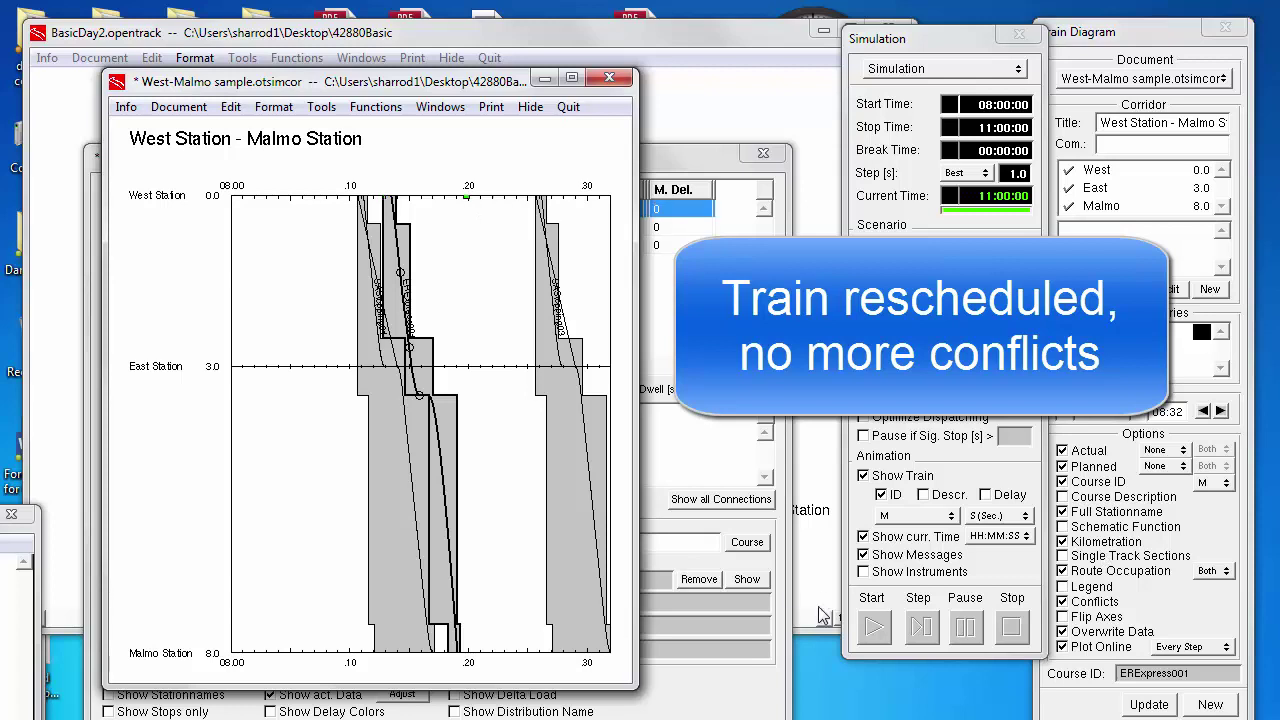
pyautogui.click(876, 628)
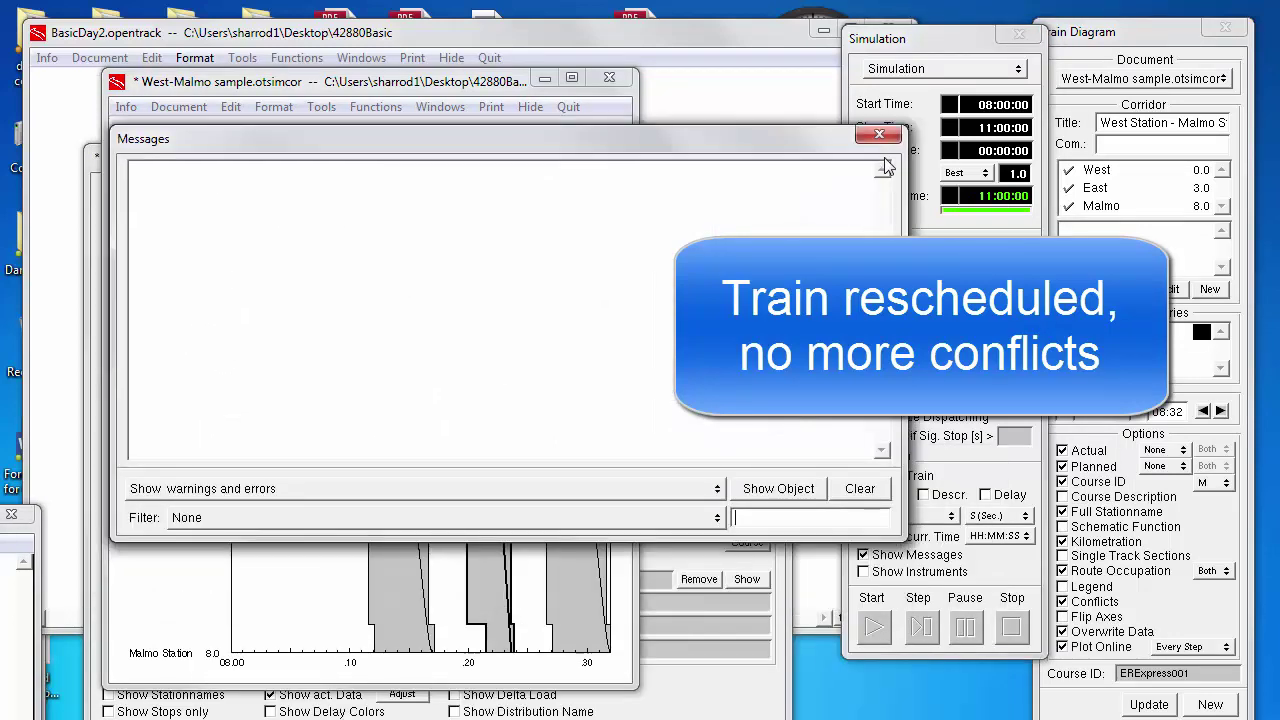
pyautogui.click(881, 135)
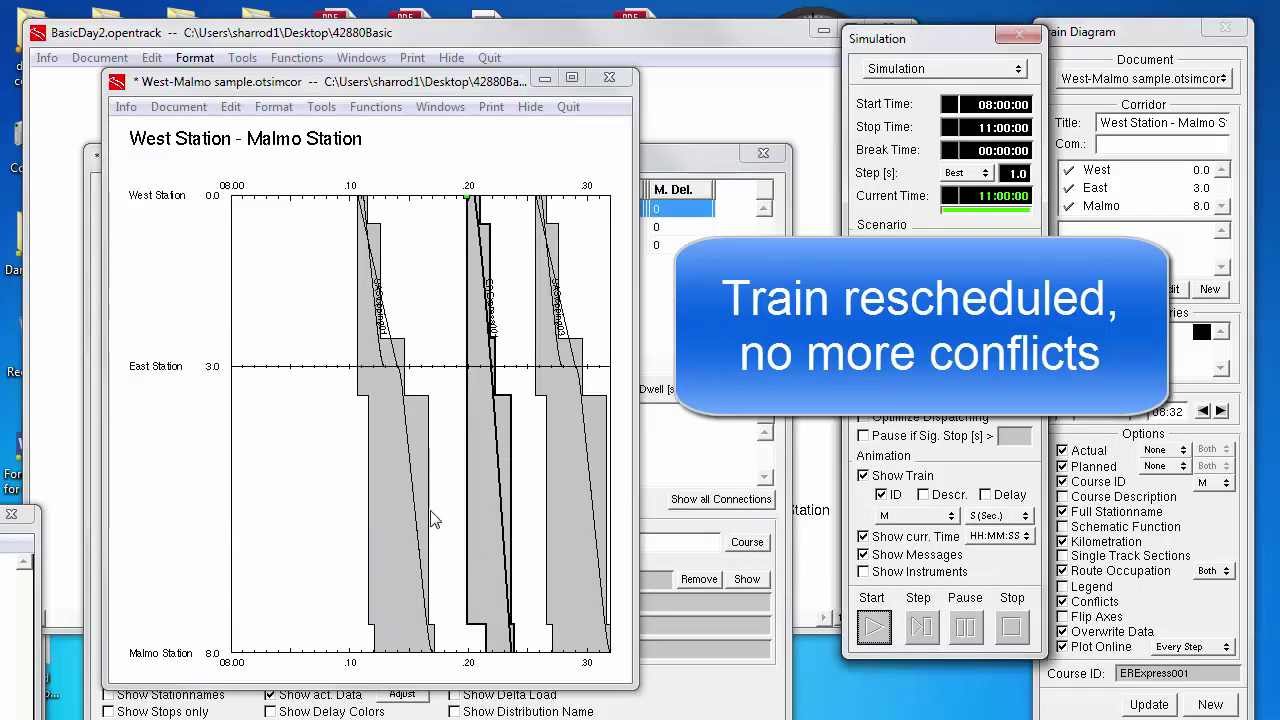